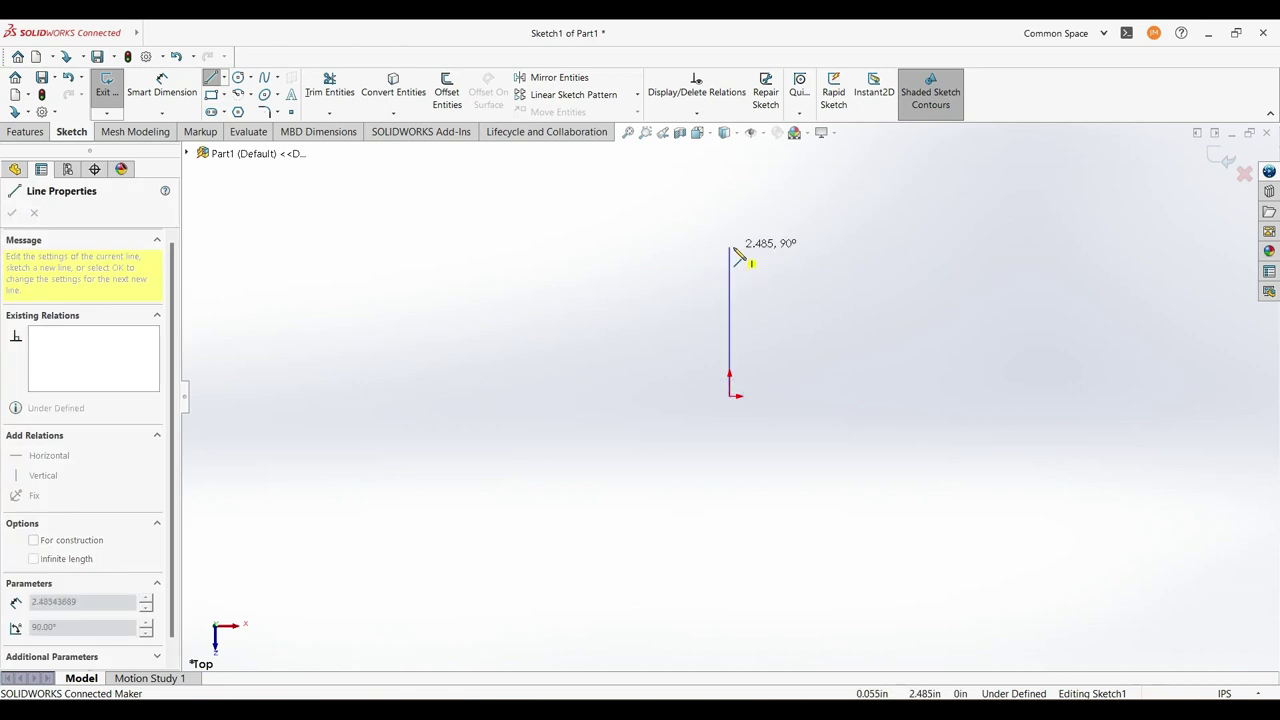
Sketch a closed rectangle of lines from the origin, about 1.73 in wide and 2.56 in tall
{"action": "left_click", "coordinate": [729, 242]}
{"action": "left_click", "coordinate": [833, 240]}
{"action": "left_click", "coordinate": [833, 395]}
{"action": "left_click", "coordinate": [730, 396]}
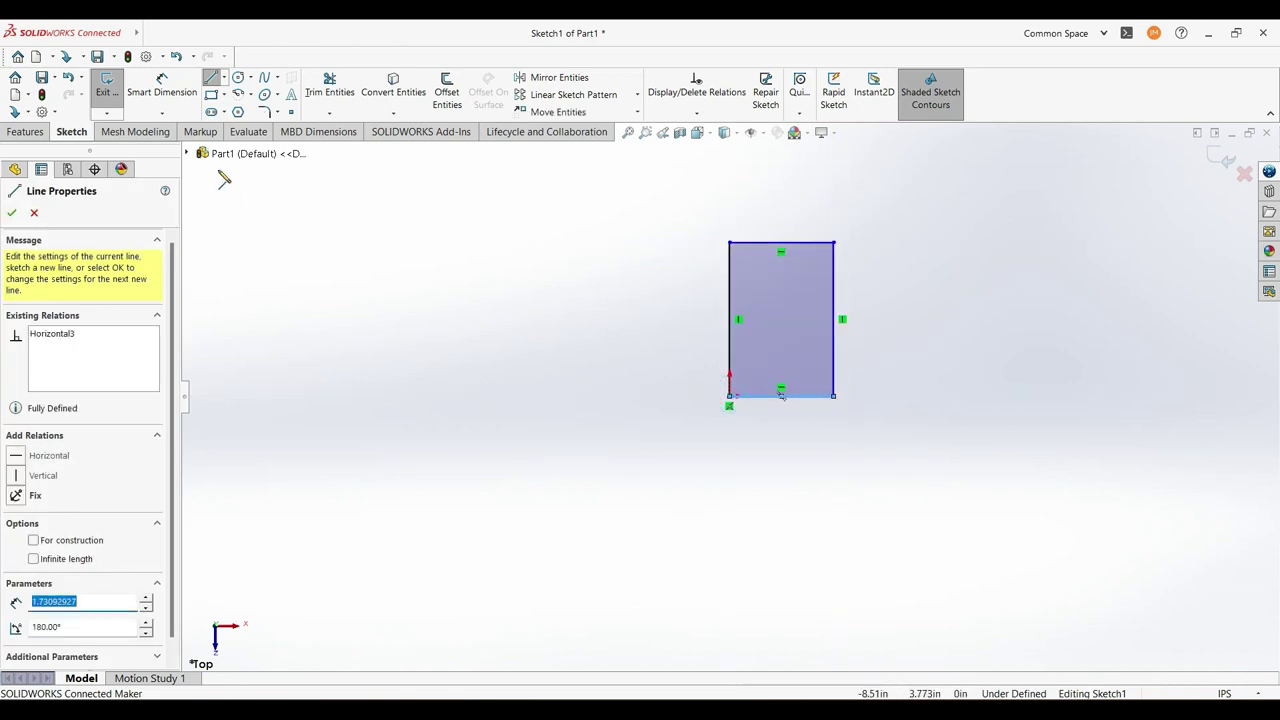
Dimension the rectangle 8 in tall and 7 in wide
{"action": "left_click", "coordinate": [144, 92]}
{"action": "left_click", "coordinate": [731, 323]}
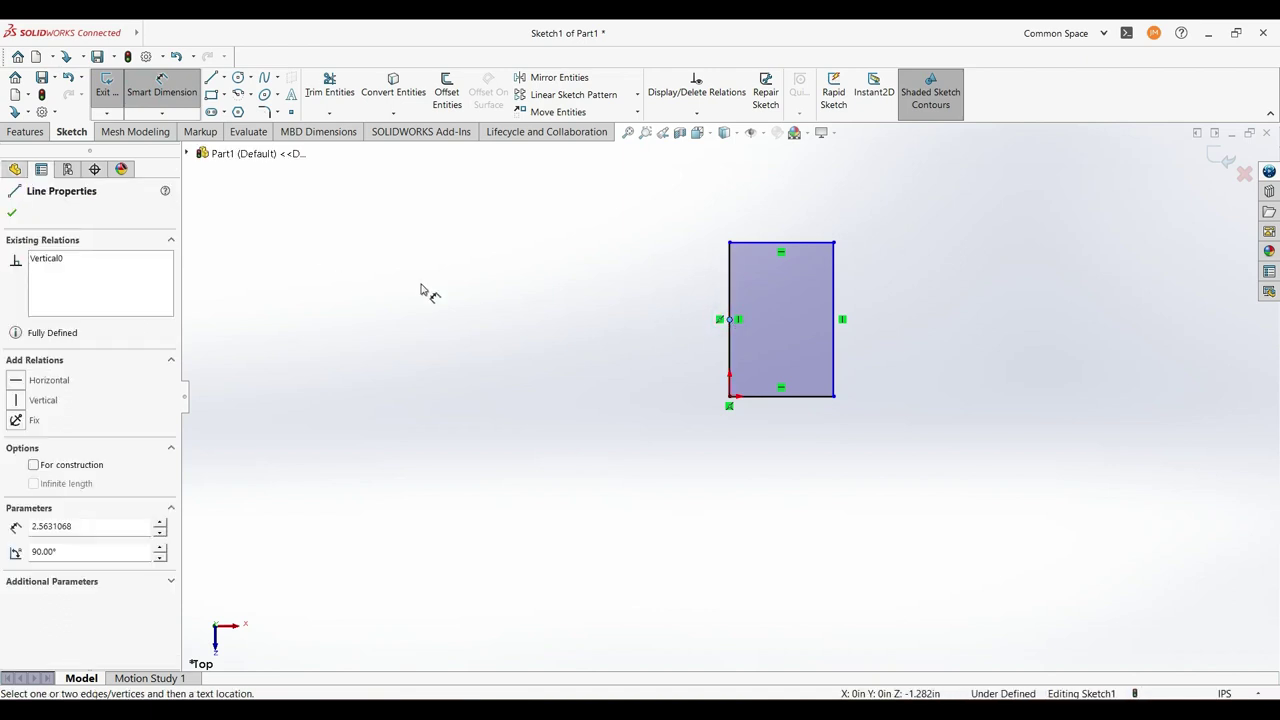
{"action": "left_click", "coordinate": [611, 323]}
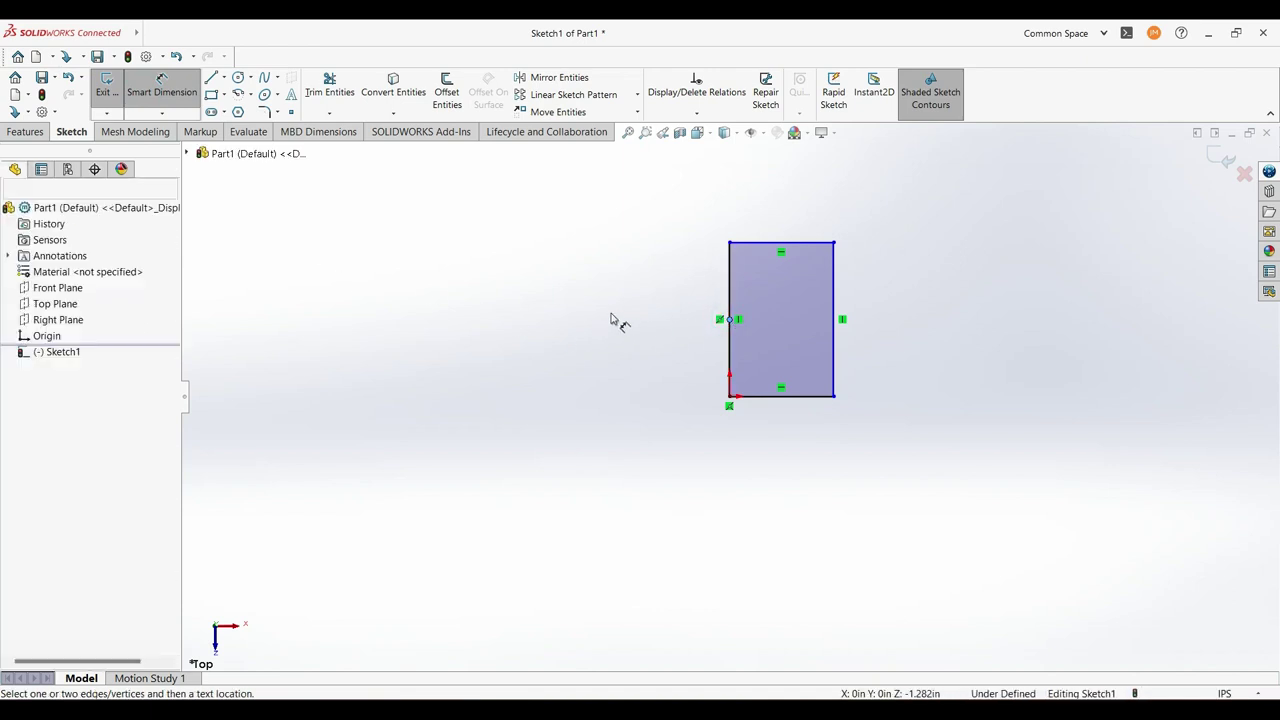
{"action": "left_click", "coordinate": [730, 302]}
{"action": "left_click", "coordinate": [692, 310]}
{"action": "type", "text": "8"}
{"action": "key", "text": "Return"}
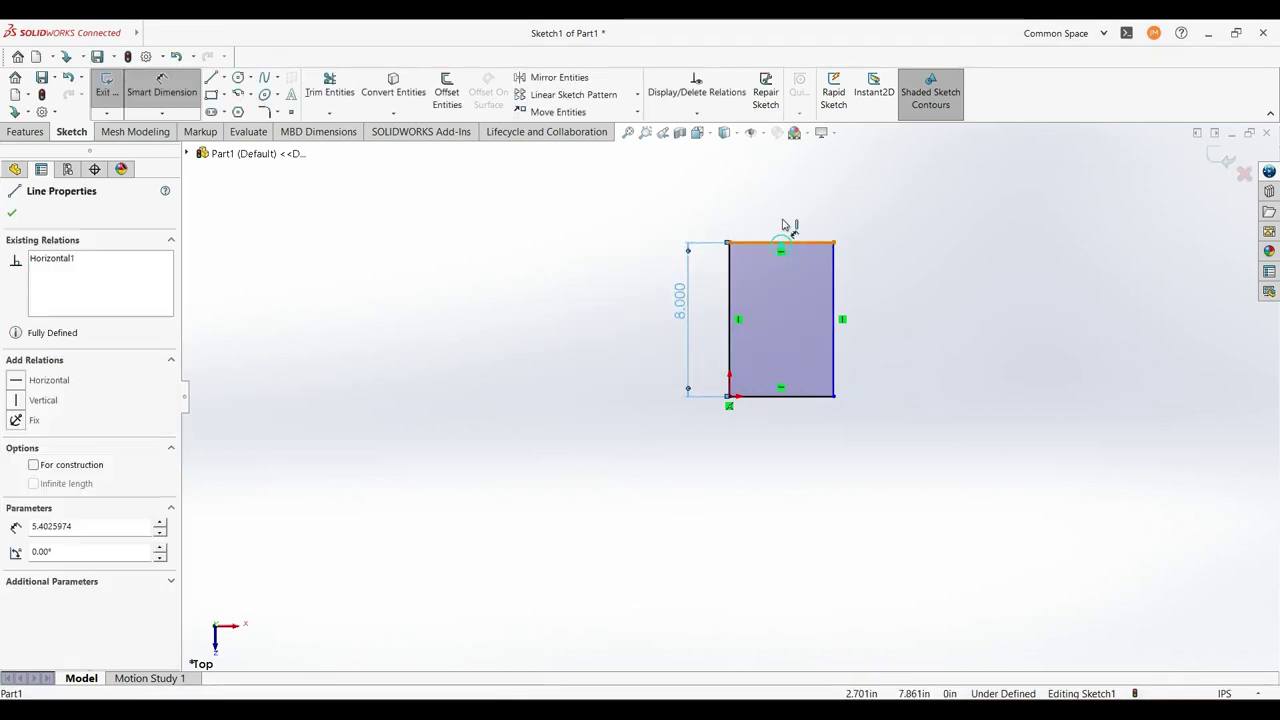
{"action": "left_click", "coordinate": [783, 248]}
{"action": "left_click", "coordinate": [778, 205]}
{"action": "type", "text": "7"}
{"action": "key", "text": "Return"}
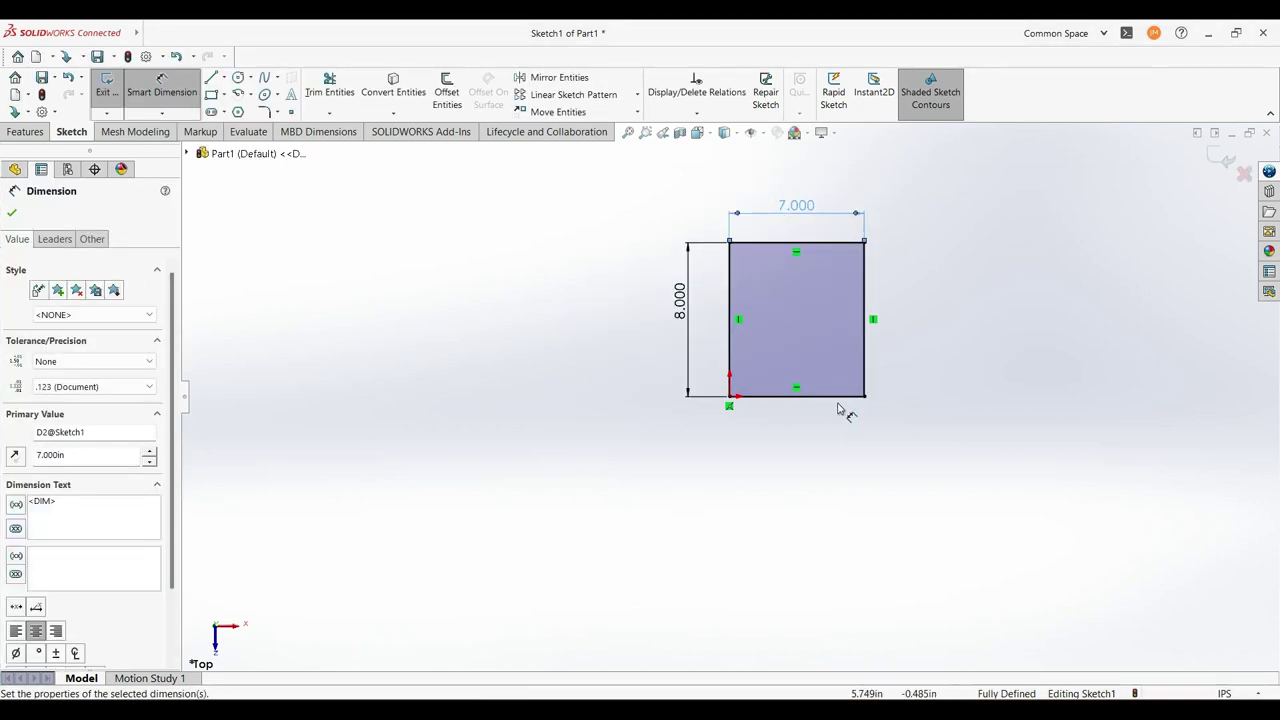
Extrude the rectangle 0.75 in as a blind boss
{"action": "scroll", "coordinate": [832, 300], "scroll_direction": "down", "scroll_amount": 3}
{"action": "scroll", "coordinate": [760, 380], "scroll_direction": "up", "scroll_amount": 2}
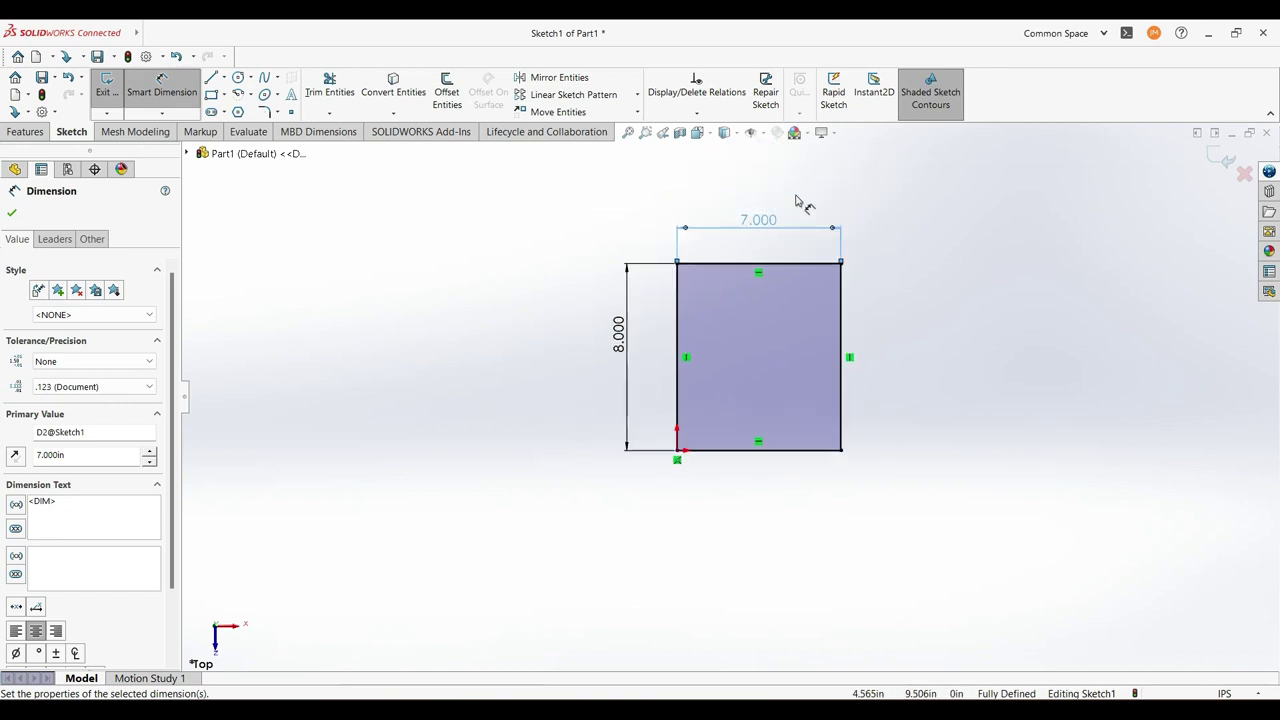
{"action": "scroll", "coordinate": [803, 203], "scroll_direction": "down", "scroll_amount": 4}
{"action": "scroll", "coordinate": [723, 393], "scroll_direction": "up", "scroll_amount": 3}
{"action": "left_click", "coordinate": [23, 134]}
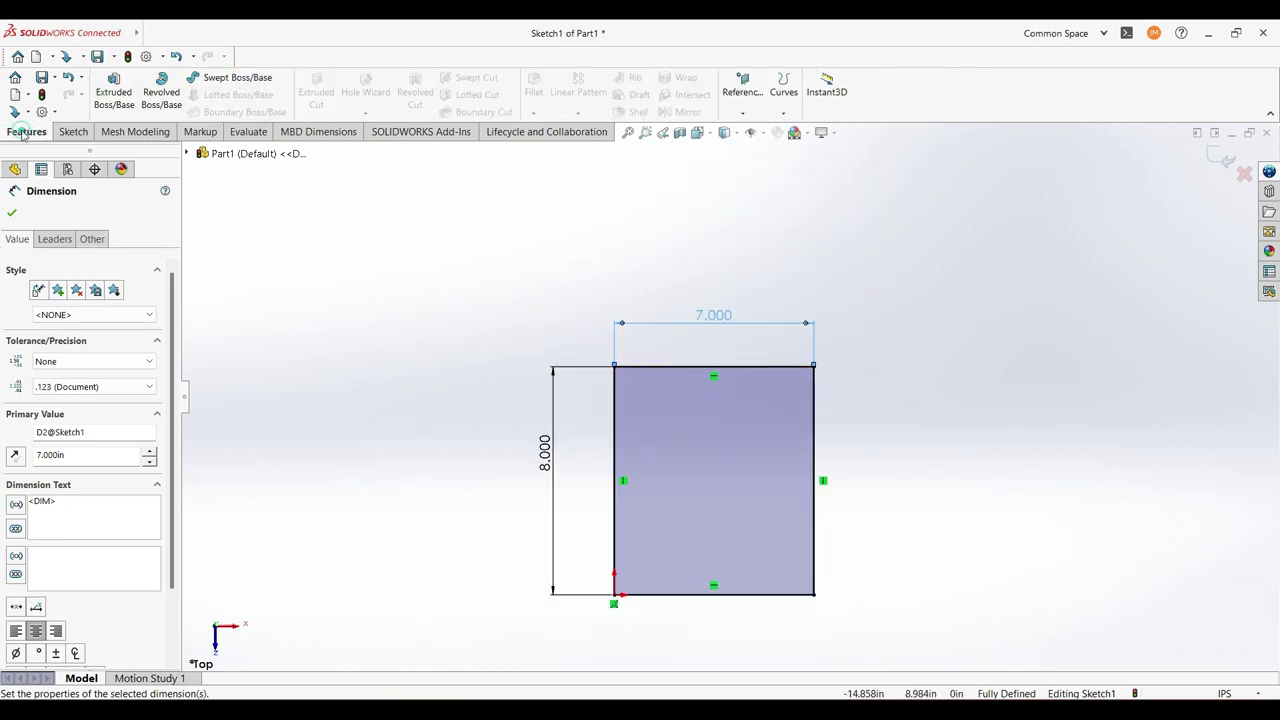
{"action": "left_click", "coordinate": [111, 93]}
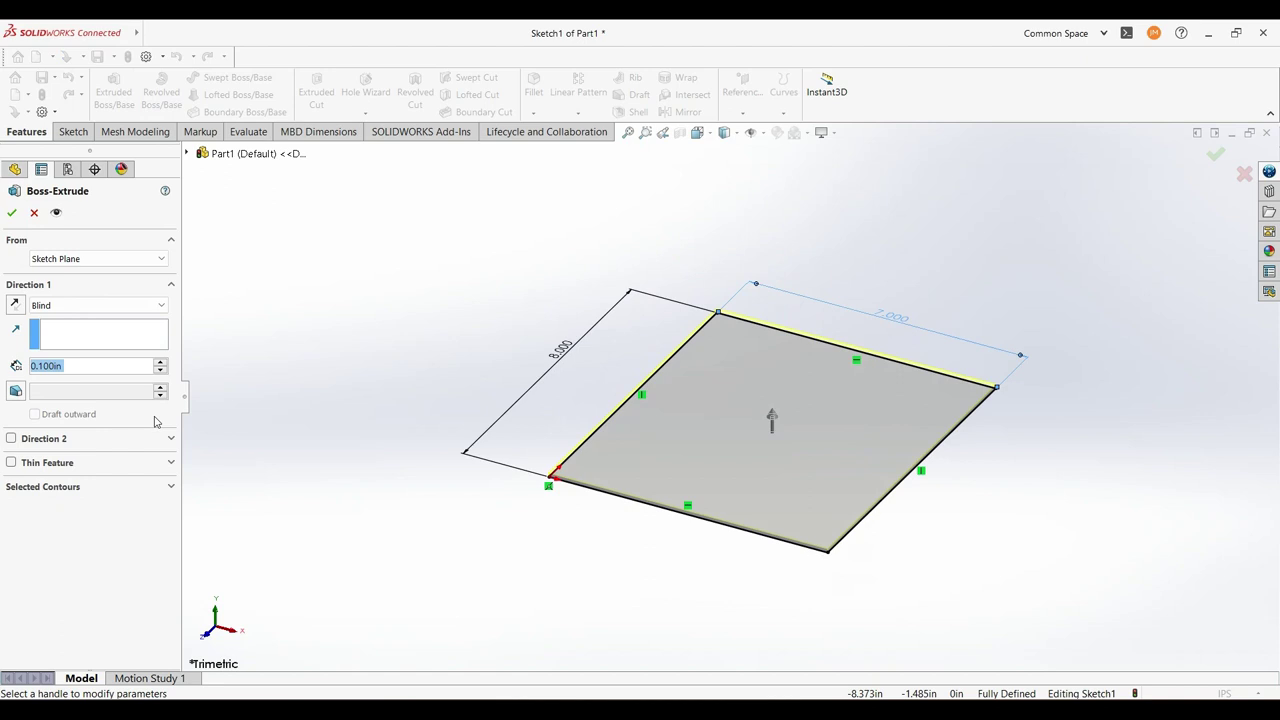
{"action": "left_click", "coordinate": [11, 212]}
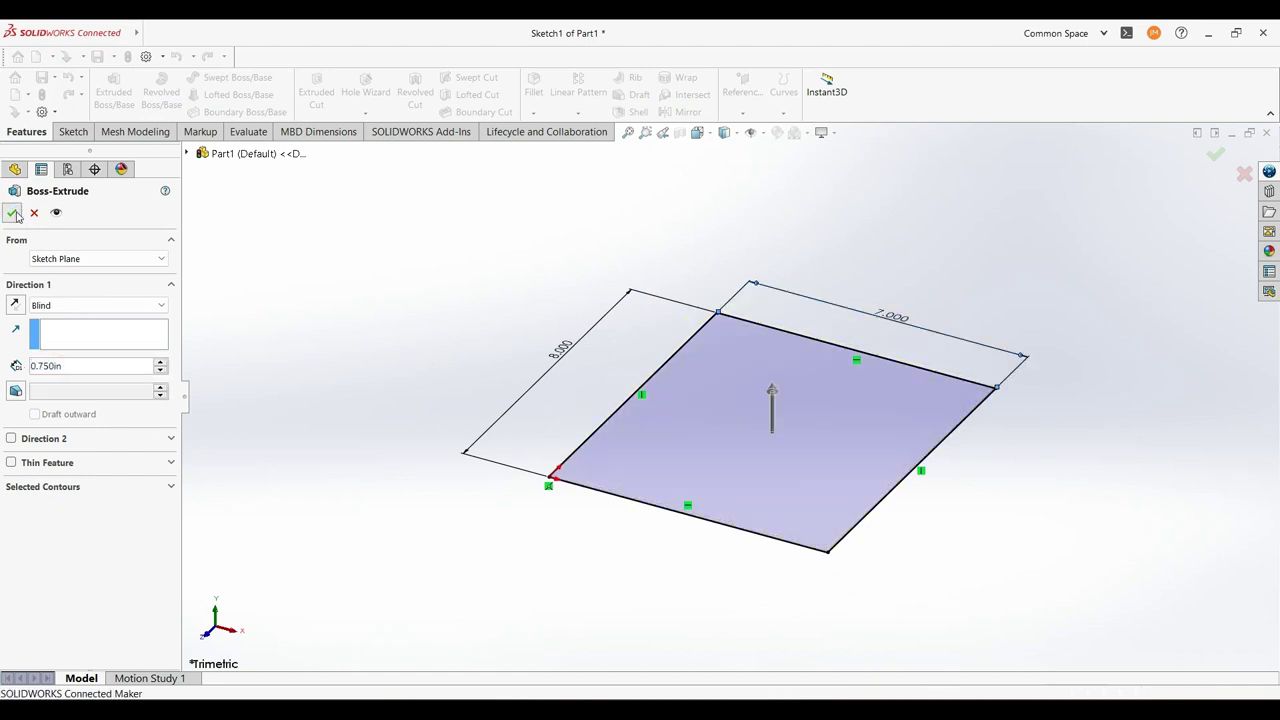
Start a sketch on the plate's top face and draw a closed rectangle of lines, centred below the far edge's midpoint
{"action": "right_click", "coordinate": [734, 411]}
{"action": "left_click", "coordinate": [820, 392]}
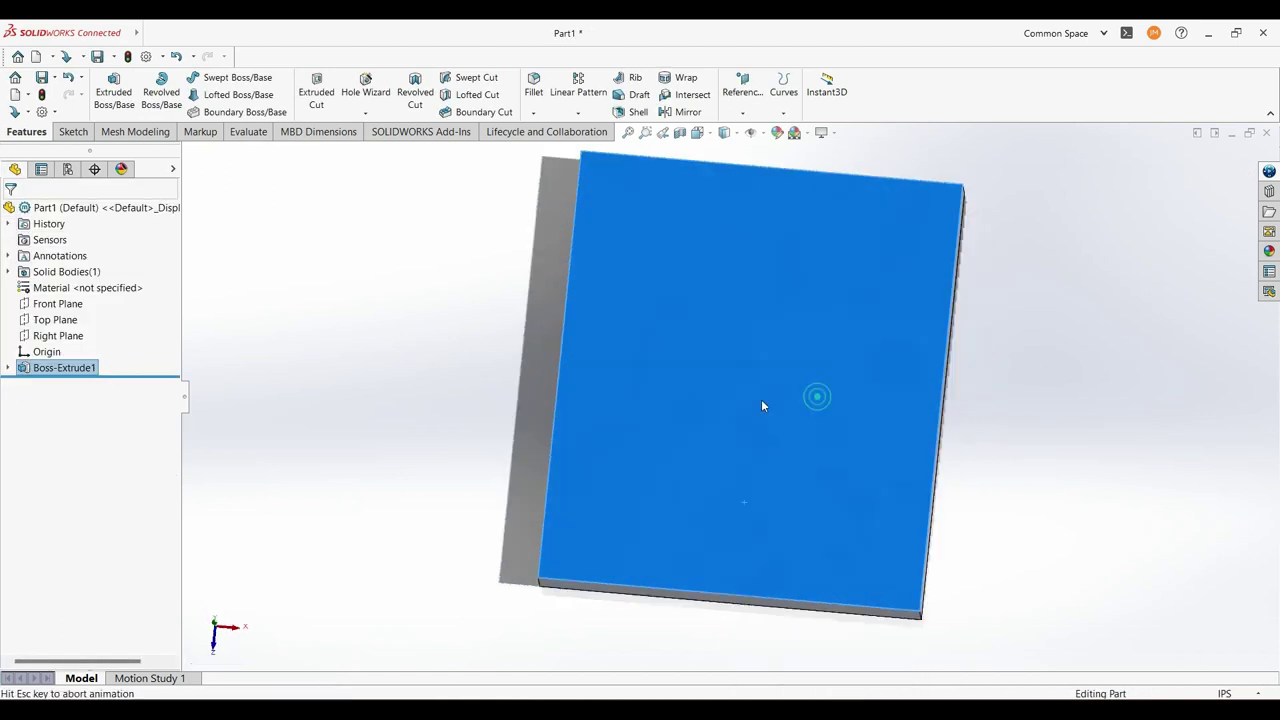
{"action": "key", "text": "l"}
{"action": "left_click", "coordinate": [729, 170]}
{"action": "left_click", "coordinate": [729, 220]}
{"action": "left_click", "coordinate": [582, 220]}
{"action": "left_click", "coordinate": [582, 444]}
{"action": "left_click", "coordinate": [582, 537]}
{"action": "left_click", "coordinate": [877, 537]}
{"action": "left_click", "coordinate": [877, 220]}
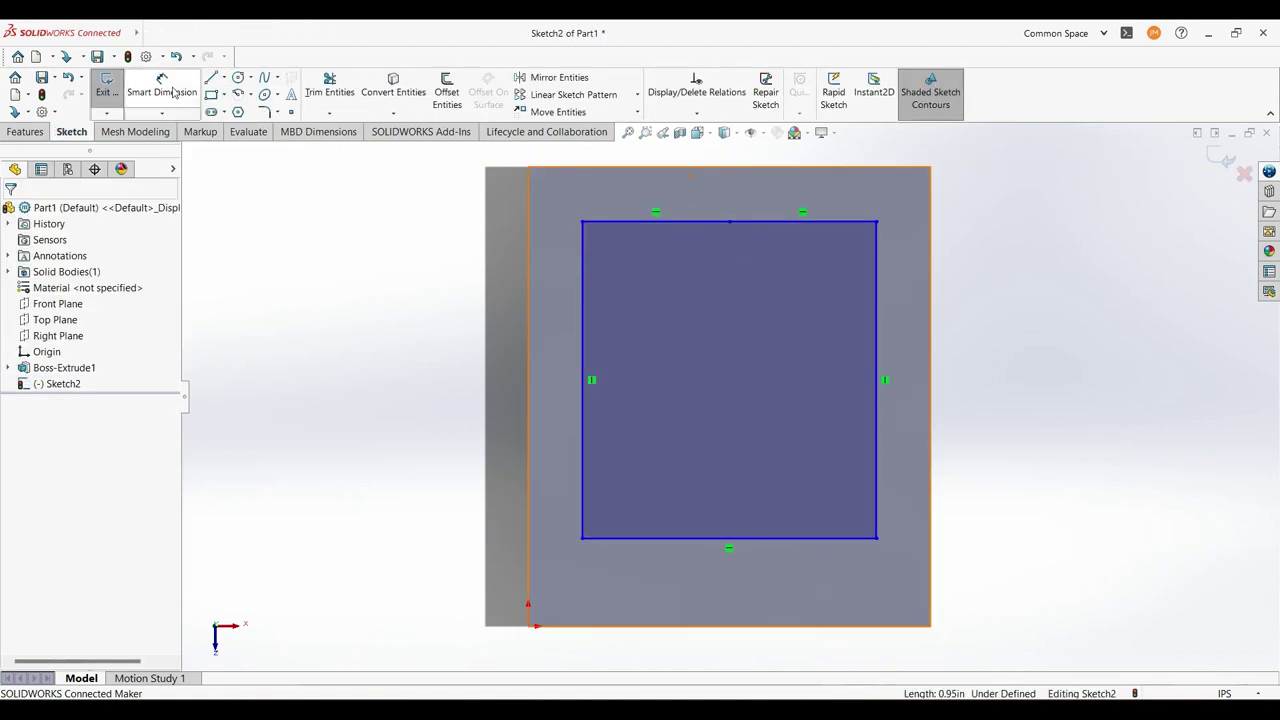
Dimension the inner rectangle 5.52 in tall and 5.11 in wide
{"action": "left_click", "coordinate": [161, 92]}
{"action": "left_click", "coordinate": [582, 380]}
{"action": "left_click", "coordinate": [452, 380]}
{"action": "left_click", "coordinate": [728, 220]}
{"action": "left_click", "coordinate": [728, 188]}
{"action": "key", "text": "Return"}
Position the inner rectangle 1.53 in from the plate's lower edge and 0.945 in from its left edge
{"action": "left_click", "coordinate": [700, 537]}
{"action": "left_click", "coordinate": [700, 626]}
{"action": "left_click", "coordinate": [445, 612]}
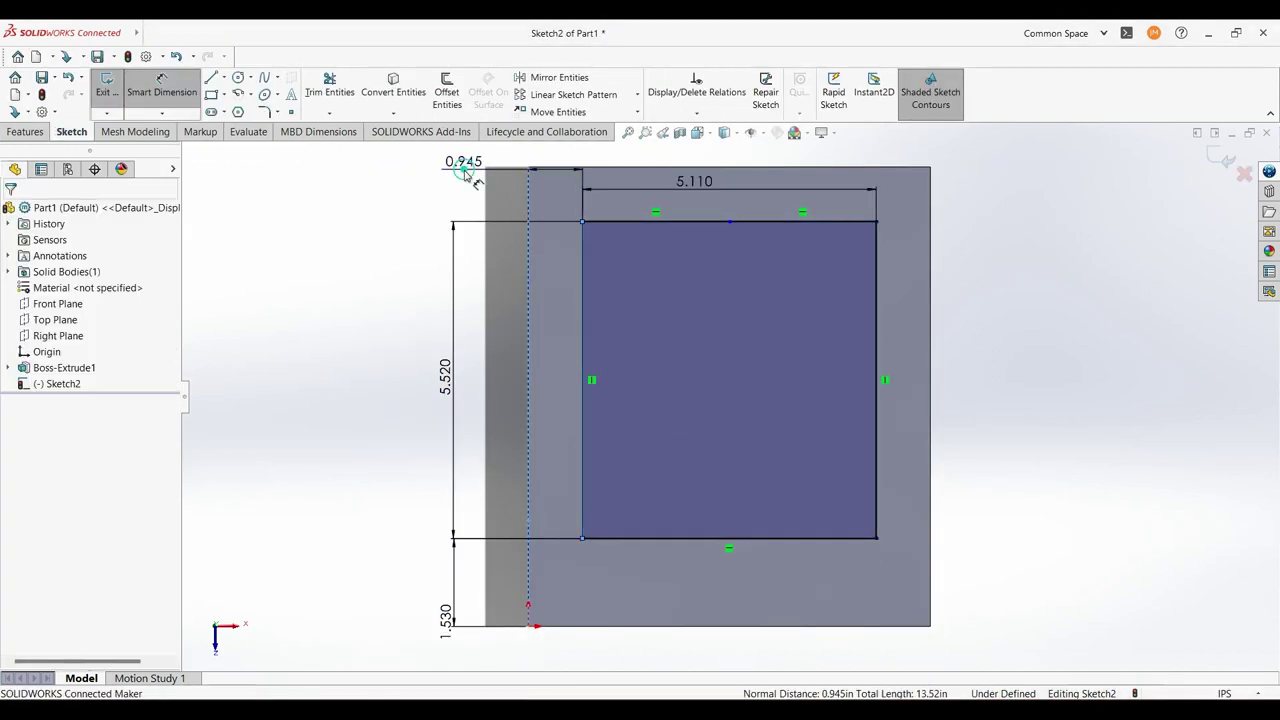
{"action": "left_click", "coordinate": [582, 300]}
{"action": "left_click", "coordinate": [463, 161]}
Draw a circle centred on each corner of the inner rectangle
{"action": "left_click", "coordinate": [238, 77]}
{"action": "left_click", "coordinate": [582, 220]}
{"action": "left_click_drag", "start_coordinate": [877, 537], "coordinate": [893, 553]}
{"action": "left_click_drag", "start_coordinate": [582, 537], "coordinate": [600, 553]}
Make the four corner circles equal and dimension their diameter as 0.25 in
{"action": "left_click", "coordinate": [582, 198]}
{"action": "left_click", "coordinate": [876, 204], "text": "ctrl"}
{"action": "left_click", "coordinate": [582, 556], "text": "ctrl"}
{"action": "left_click", "coordinate": [877, 556], "text": "ctrl"}
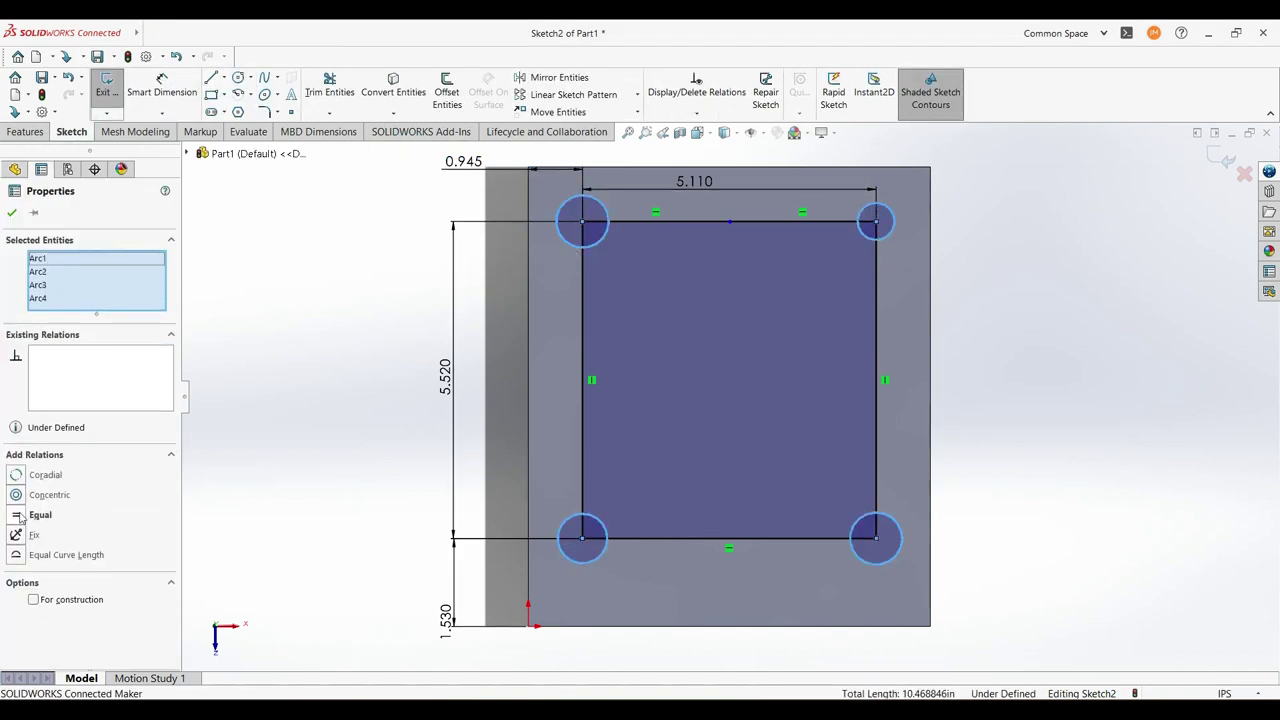
{"action": "left_click", "coordinate": [43, 520]}
{"action": "type", "text": "0.125"}
{"action": "left_click", "coordinate": [425, 260]}
Sketch a rectangular tab extending down from the inner rectangle's lower edge, symmetric about the edge's midpoint
{"action": "left_click", "coordinate": [211, 77]}
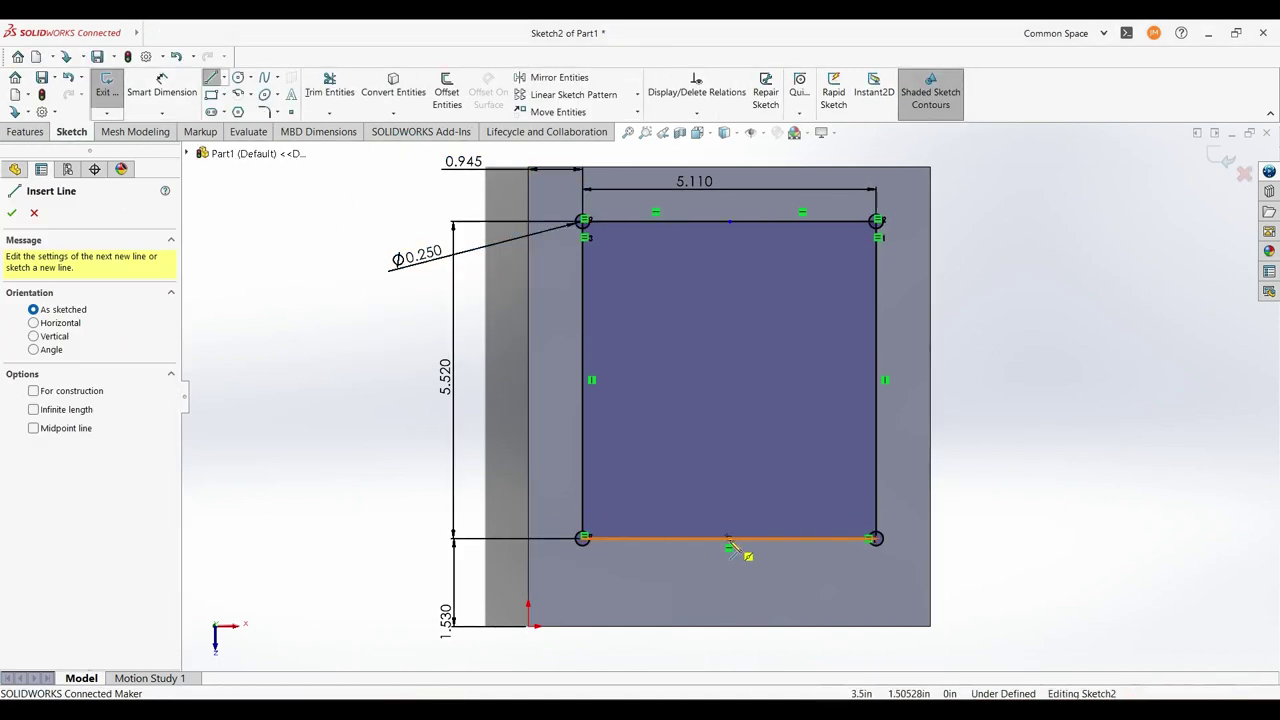
{"action": "left_click", "coordinate": [657, 540]}
{"action": "left_click", "coordinate": [657, 607]}
{"action": "left_click", "coordinate": [730, 607]}
{"action": "left_click", "coordinate": [730, 540]}
{"action": "key", "text": "Escape"}
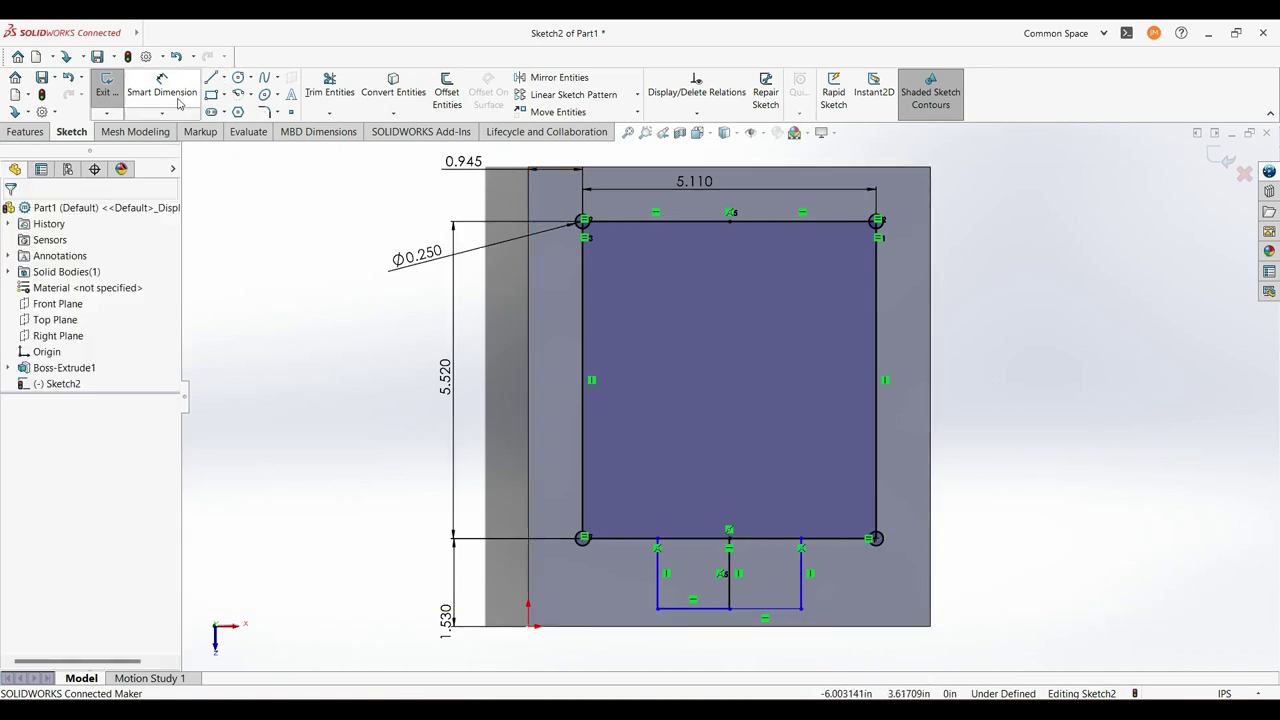
Trim the inner segments so the rectangle, corner circles and tab form one continuous outline
{"action": "left_click", "coordinate": [329, 90]}
{"action": "scroll", "coordinate": [630, 305], "scroll_direction": "down", "scroll_amount": 5}
{"action": "scroll", "coordinate": [1047, 362], "scroll_direction": "up", "scroll_amount": 5}
{"action": "left_click_drag", "start_coordinate": [760, 390], "coordinate": [822, 319]}
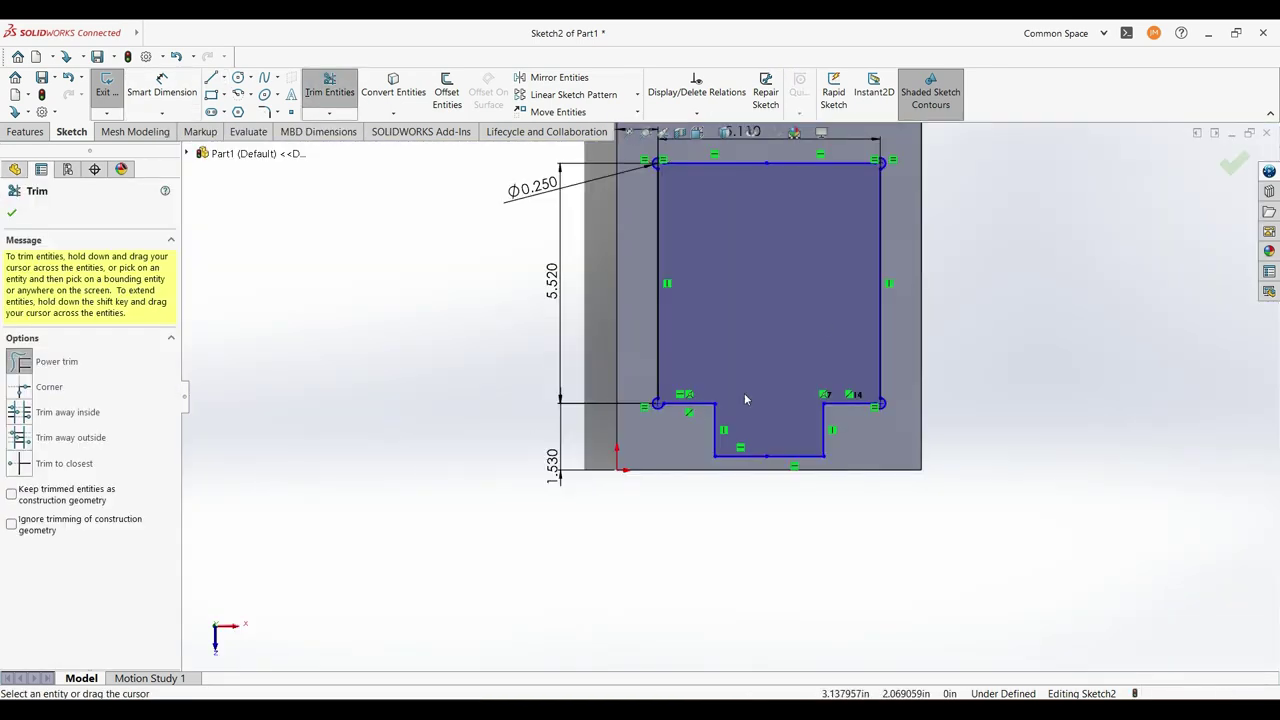
Cut-extrude the outline 0.15 in deep into the plate to form the pocket
{"action": "left_click", "coordinate": [26, 131]}
{"action": "left_click", "coordinate": [316, 91]}
{"action": "left_click", "coordinate": [11, 212]}
{"action": "left_click", "coordinate": [533, 91]}
{"action": "scroll", "coordinate": [600, 263], "scroll_direction": "down", "scroll_amount": 5}
{"action": "left_click", "coordinate": [600, 263]}
{"action": "scroll", "coordinate": [690, 290], "scroll_direction": "down", "scroll_amount": 3}
{"action": "left_click", "coordinate": [690, 270]}
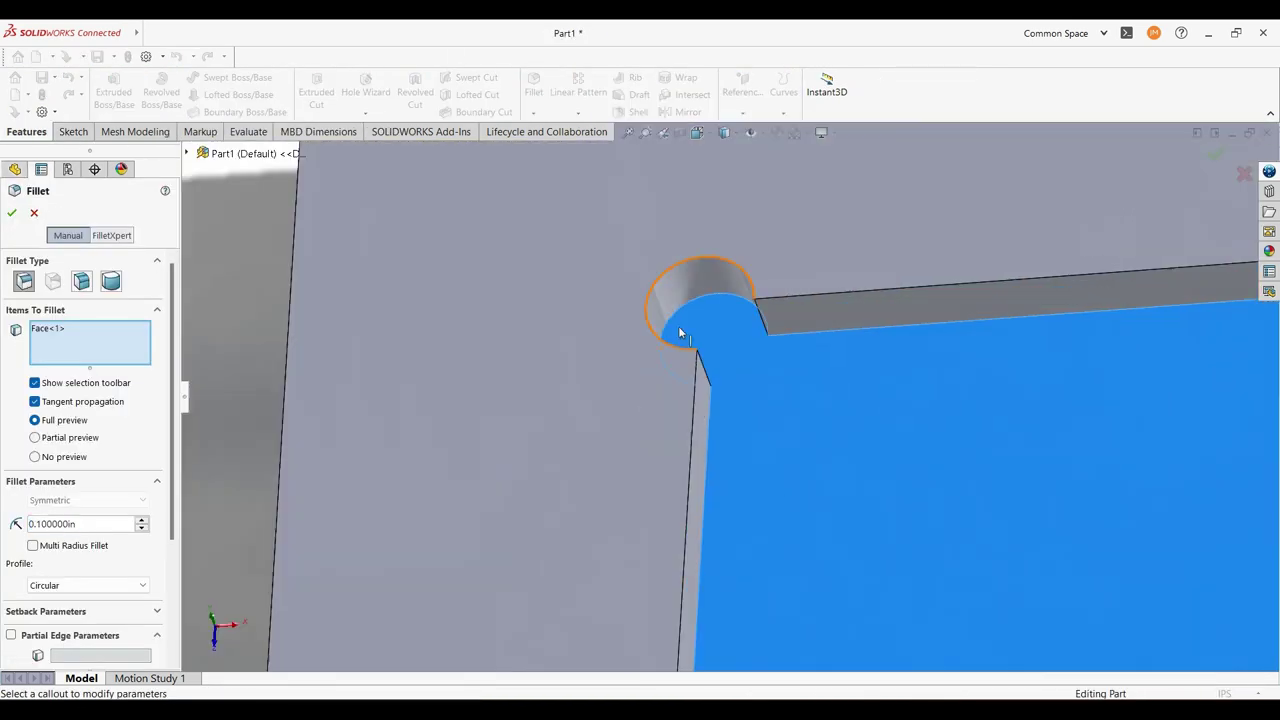
{"action": "left_click", "coordinate": [700, 340]}
{"action": "key", "text": "Escape"}
Fillet the short vertical edges at the pocket's corner reliefs and at the tab's inner corners
{"action": "left_click", "coordinate": [295, 170]}
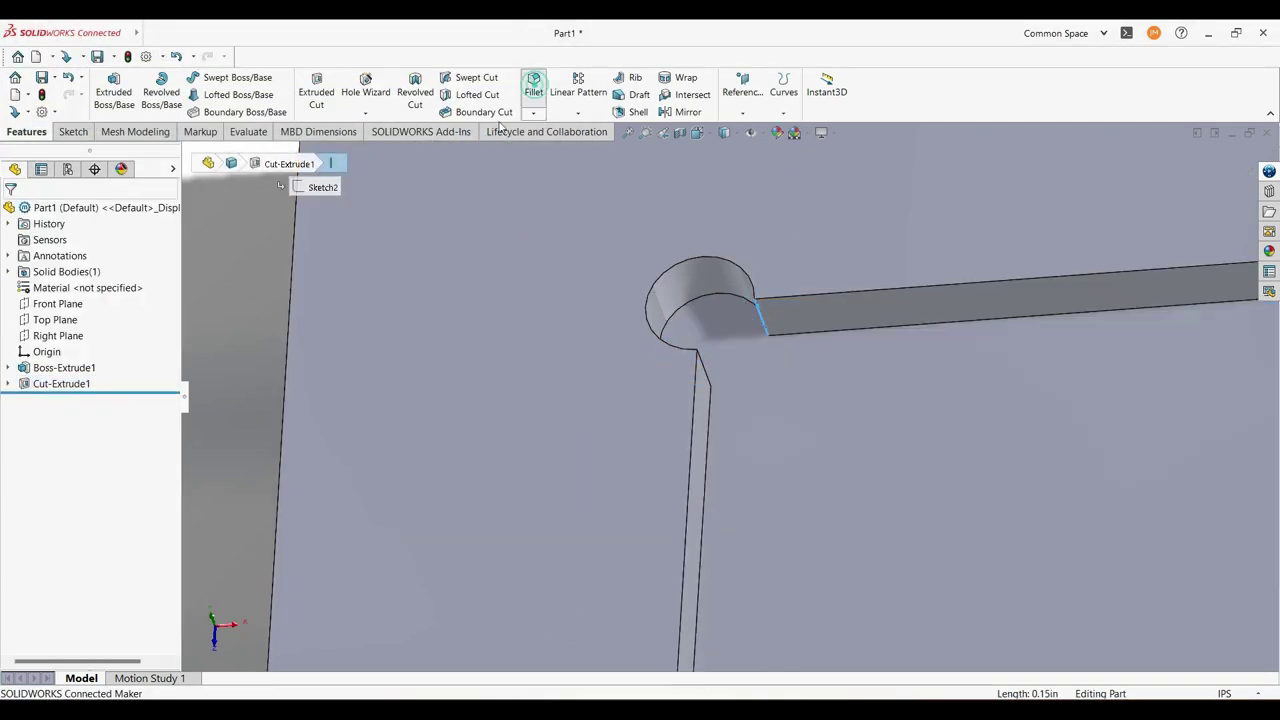
{"action": "left_click", "coordinate": [300, 160]}
{"action": "left_click", "coordinate": [805, 520]}
{"action": "mouse_move", "coordinate": [700, 400]}
{"action": "middle_mouse_down"}
{"action": "mouse_move", "coordinate": [805, 520]}
{"action": "mouse_move", "coordinate": [731, 423]}
{"action": "mouse_move", "coordinate": [863, 449]}
{"action": "middle_mouse_up"}
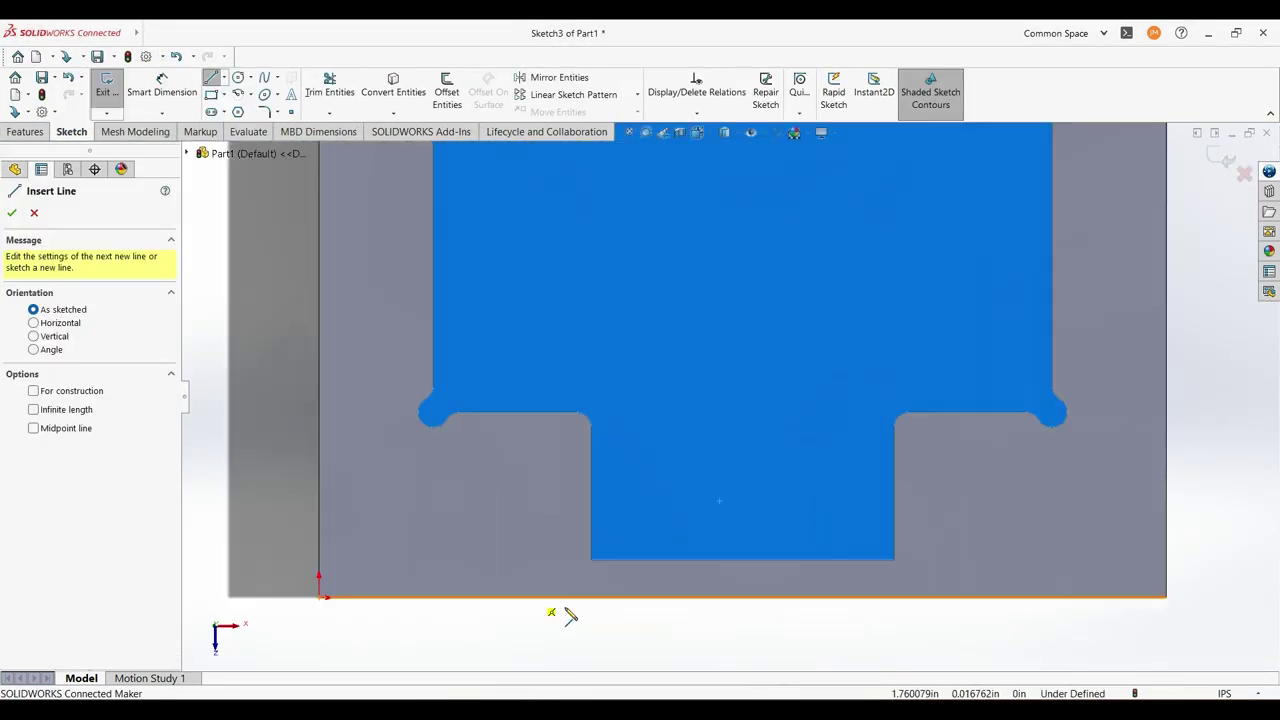
Sketch a 2.5 in wide rectangle on the pocket floor, from inside the tab to the plate's lower edge, and cut it through
{"action": "left_click", "coordinate": [591, 598]}
{"action": "left_click", "coordinate": [591, 446]}
{"action": "left_click", "coordinate": [894, 446]}
{"action": "left_click", "coordinate": [894, 598]}
{"action": "left_click", "coordinate": [26, 131]}
{"action": "left_click", "coordinate": [316, 91]}
{"action": "key", "text": "Return"}
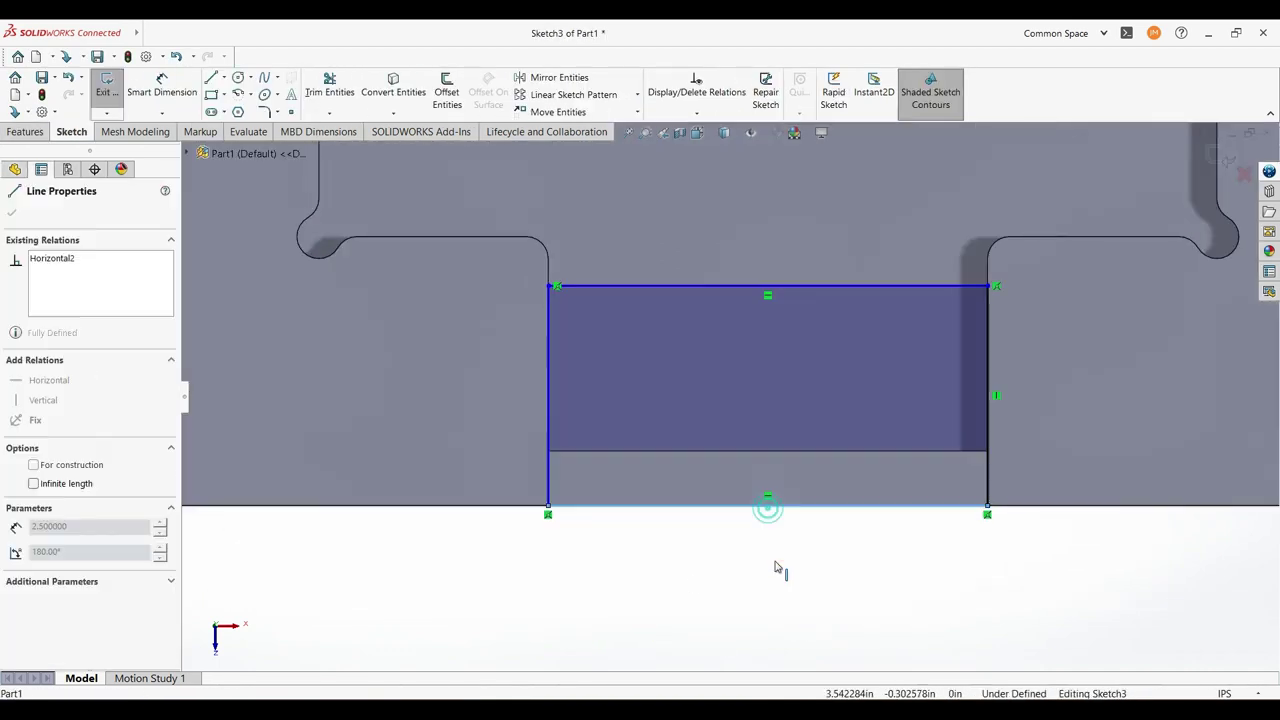
{"action": "mouse_move", "coordinate": [777, 569]}
{"action": "middle_mouse_down"}
{"action": "mouse_move", "coordinate": [711, 326]}
{"action": "mouse_move", "coordinate": [1220, 145]}
{"action": "middle_mouse_up"}
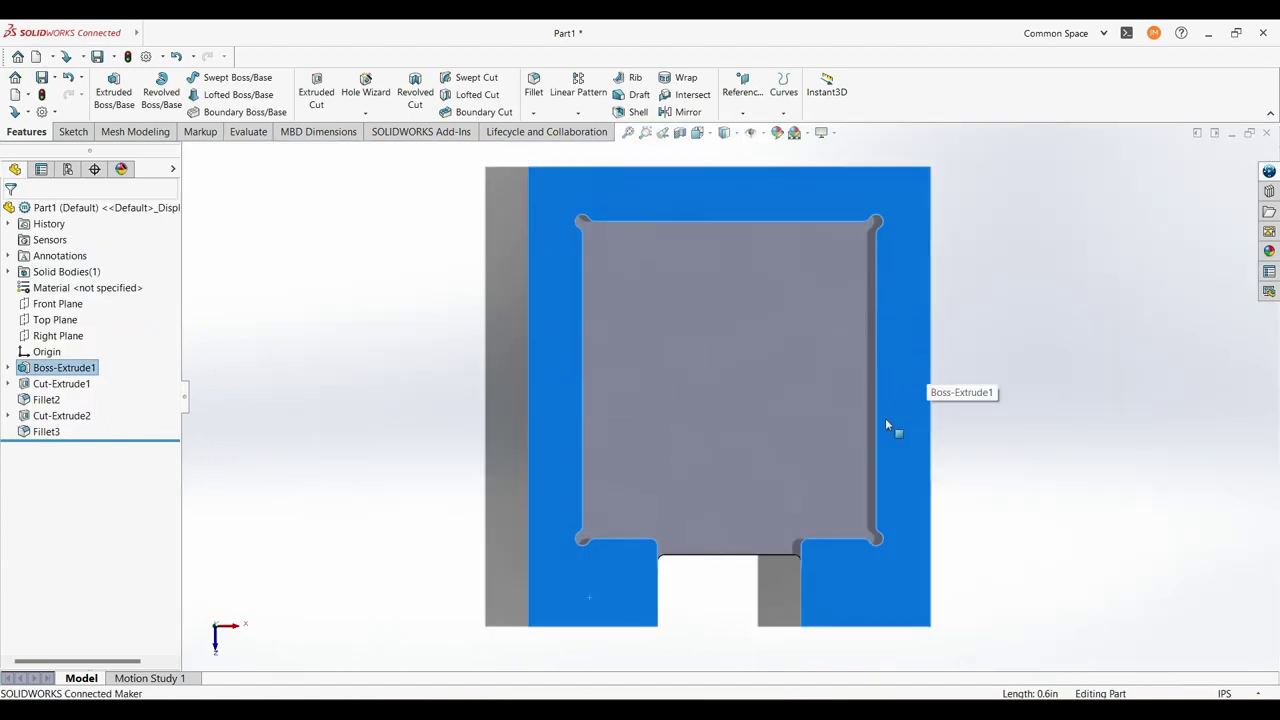
On the plate's top face, sketch a horizontal line across each side wall at the plate's mid-height
{"action": "left_click", "coordinate": [71, 131]}
{"action": "left_click", "coordinate": [214, 79]}
{"action": "left_click", "coordinate": [528, 397]}
{"action": "left_click", "coordinate": [582, 397]}
{"action": "key", "text": "Escape"}
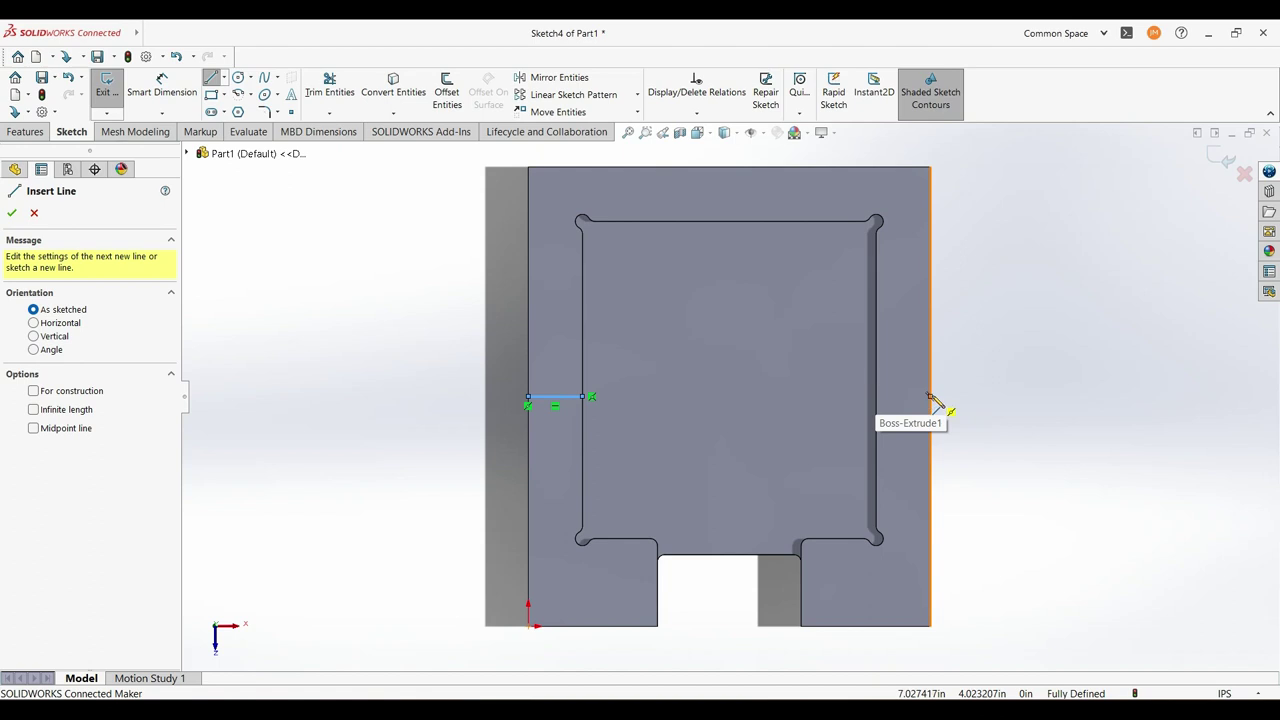
{"action": "left_click", "coordinate": [880, 397]}
{"action": "left_click", "coordinate": [930, 397]}
{"action": "key", "text": "Escape"}
Draw a circle about 0.43 in in diameter at the midpoint of each side-wall line
{"action": "left_click", "coordinate": [238, 78]}
{"action": "left_click", "coordinate": [555, 397]}
{"action": "left_click", "coordinate": [567, 397]}
{"action": "left_click", "coordinate": [903, 397]}
{"action": "left_click", "coordinate": [915, 397]}
Make the two side-wall circles equal and dimension their diameter as 0.25 in
{"action": "left_click", "coordinate": [26, 131]}
{"action": "key", "text": "Escape"}
{"action": "left_click", "coordinate": [555, 388]}
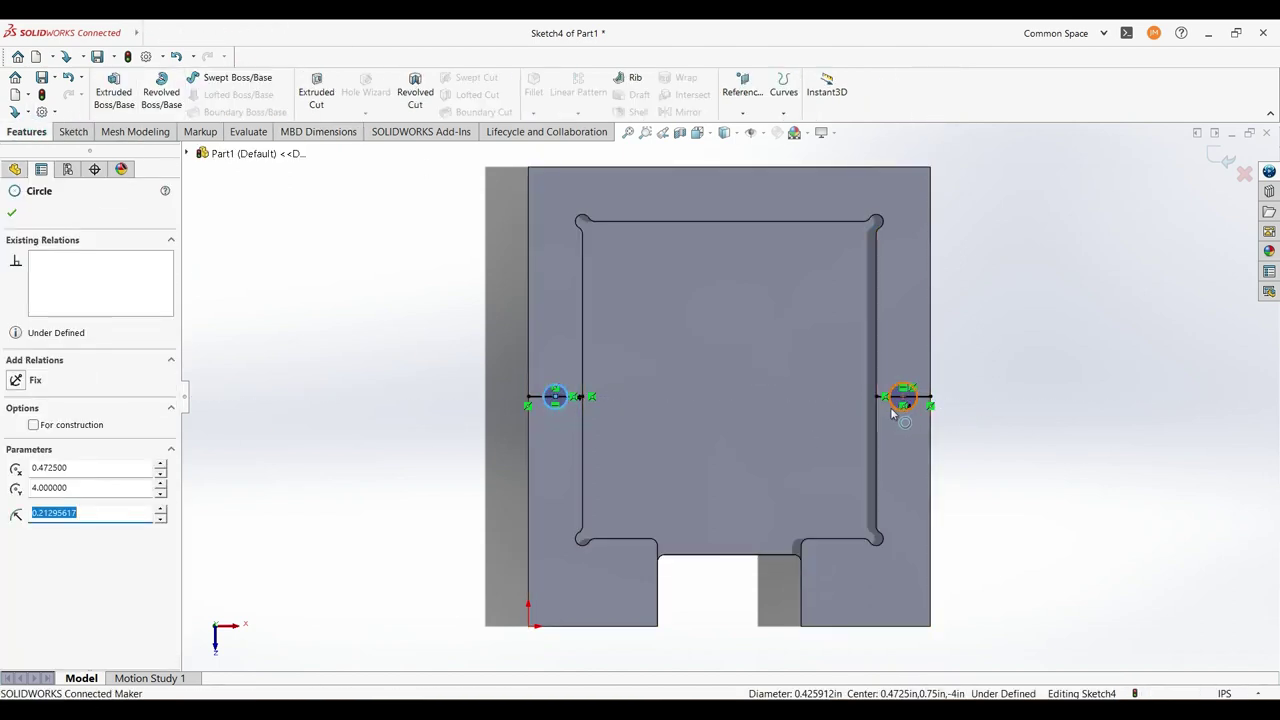
{"action": "left_click", "coordinate": [903, 388], "text": "ctrl"}
{"action": "left_click", "coordinate": [72, 131]}
{"action": "left_click", "coordinate": [161, 91]}
{"action": "left_click", "coordinate": [548, 392]}
{"action": "left_click", "coordinate": [443, 476]}
Draw a horizontal line about 0.76 in long from the pocket's lower edge near its lower-left relief into the left wall
{"action": "scroll", "coordinate": [533, 360], "scroll_direction": "up", "scroll_amount": 5}
{"action": "scroll", "coordinate": [776, 405], "scroll_direction": "down", "scroll_amount": 3}
{"action": "scroll", "coordinate": [718, 407], "scroll_direction": "up", "scroll_amount": 3}
{"action": "scroll", "coordinate": [718, 407], "scroll_direction": "down", "scroll_amount": 4}
{"action": "left_click", "coordinate": [210, 77]}
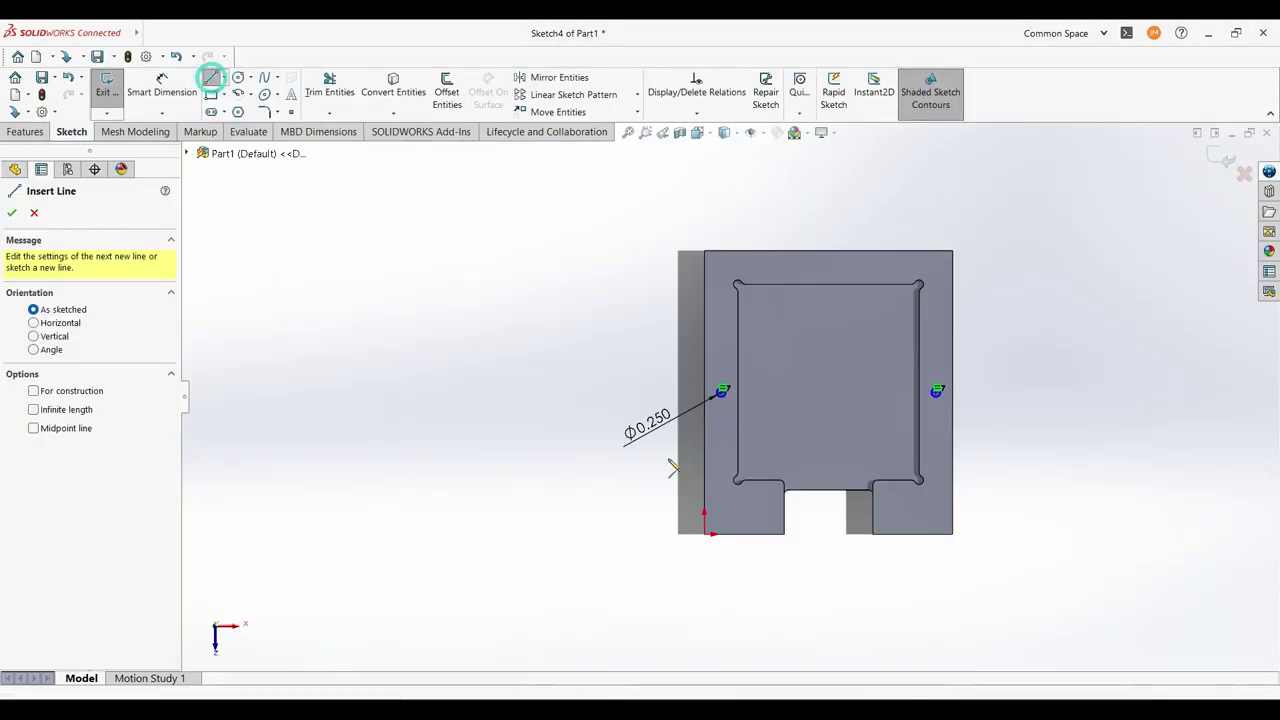
{"action": "scroll", "coordinate": [912, 432], "scroll_direction": "up", "scroll_amount": 6}
{"action": "left_click", "coordinate": [903, 421]}
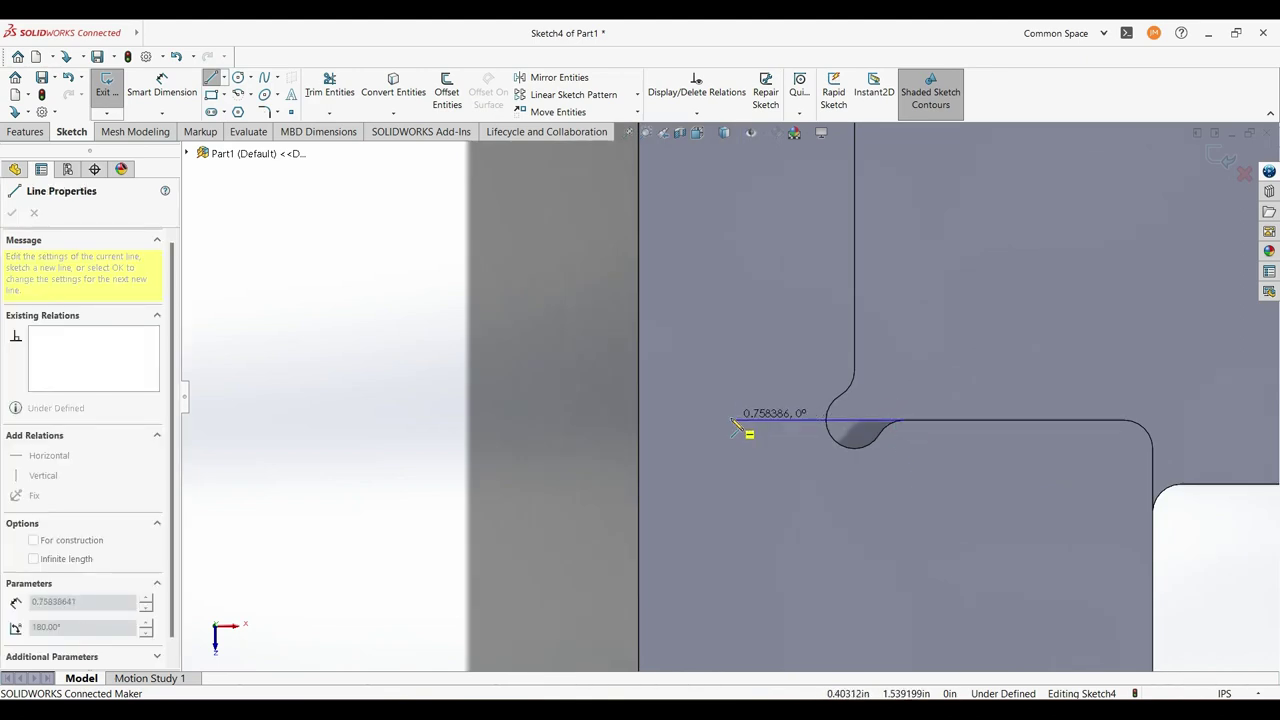
{"action": "left_click", "coordinate": [733, 421]}
{"action": "key", "text": "Escape"}
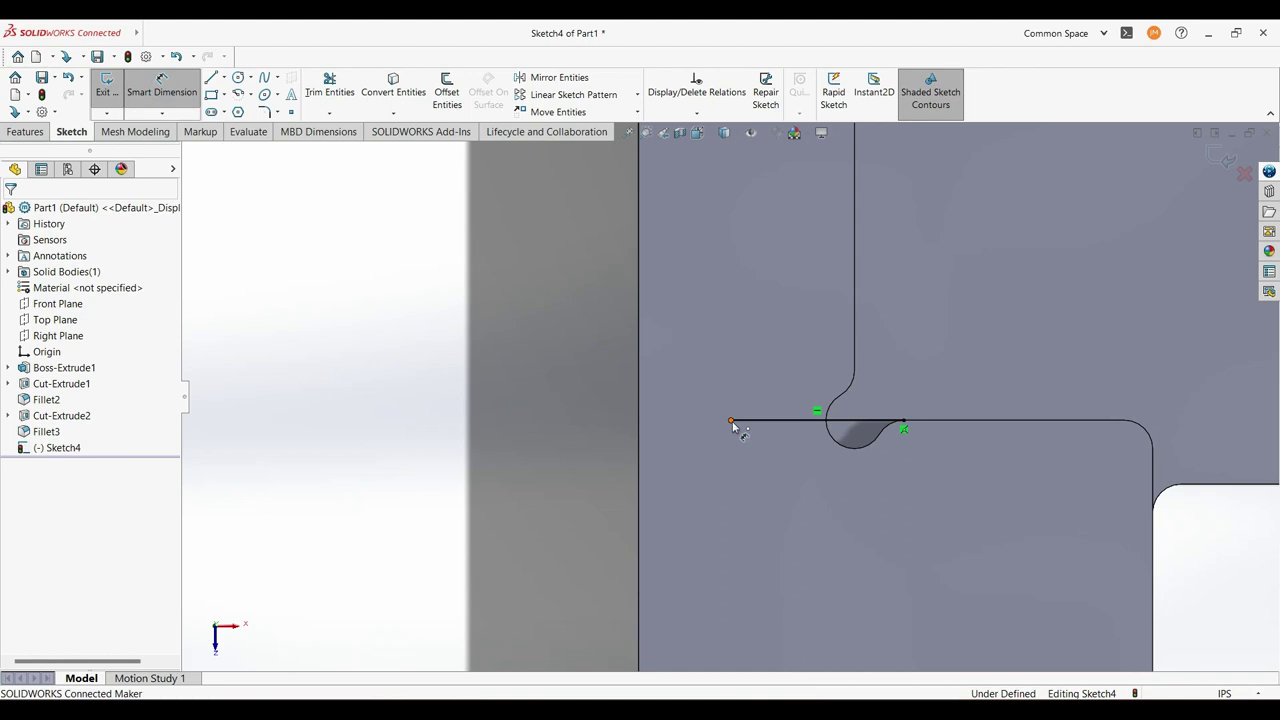
Dimension the line's outer endpoint 0.5 in from the pocket's left wall
{"action": "left_click", "coordinate": [732, 422]}
{"action": "left_click", "coordinate": [854, 347]}
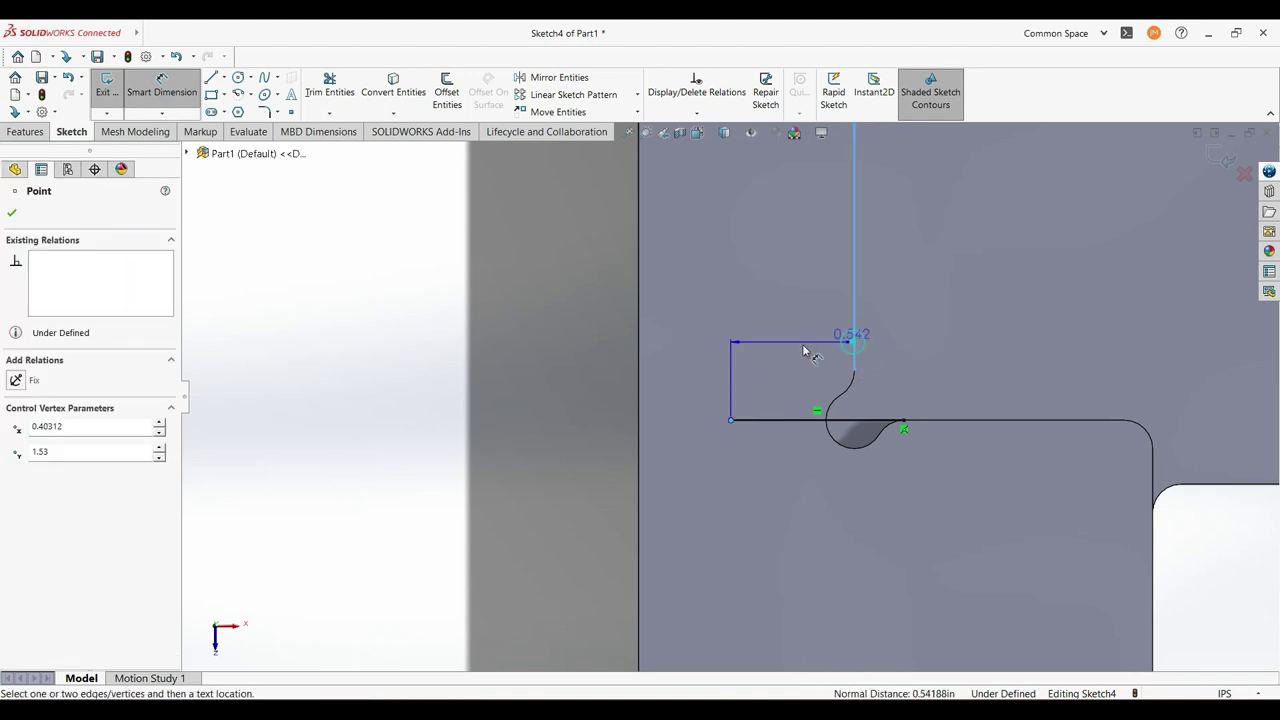
{"action": "left_click", "coordinate": [785, 347]}
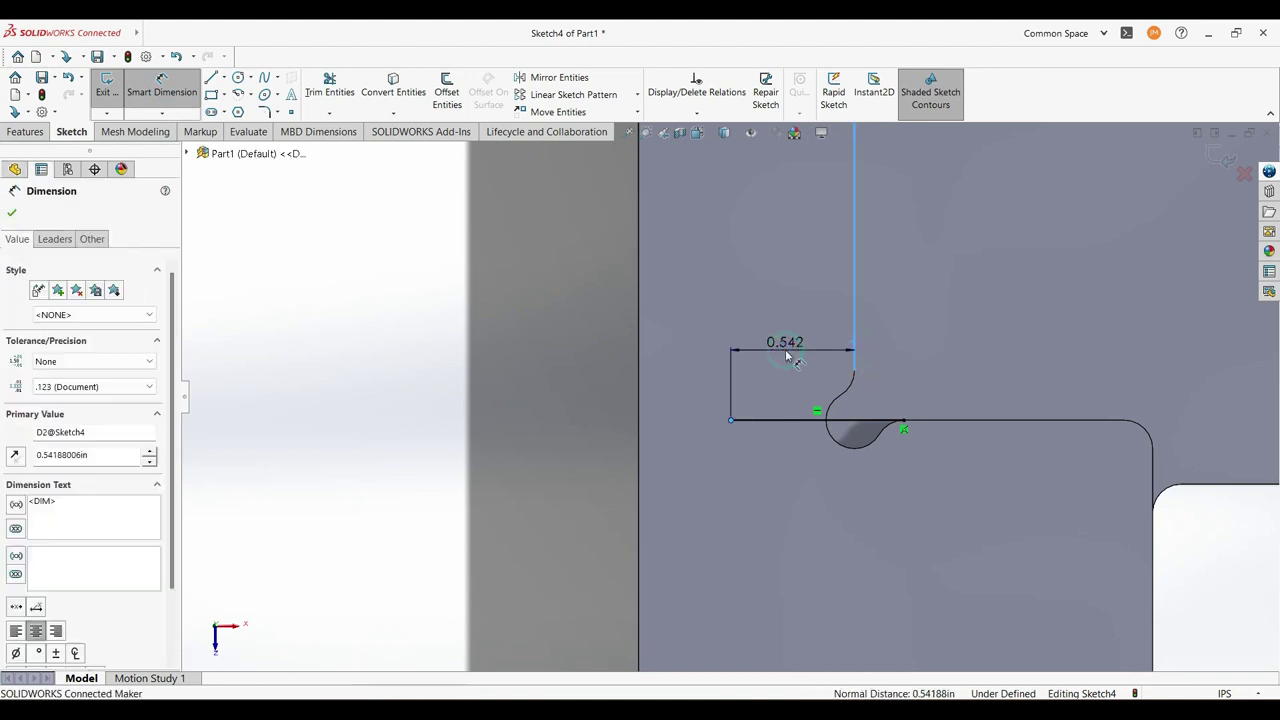
{"action": "type", "text": ".5"}
{"action": "key", "text": "Return"}
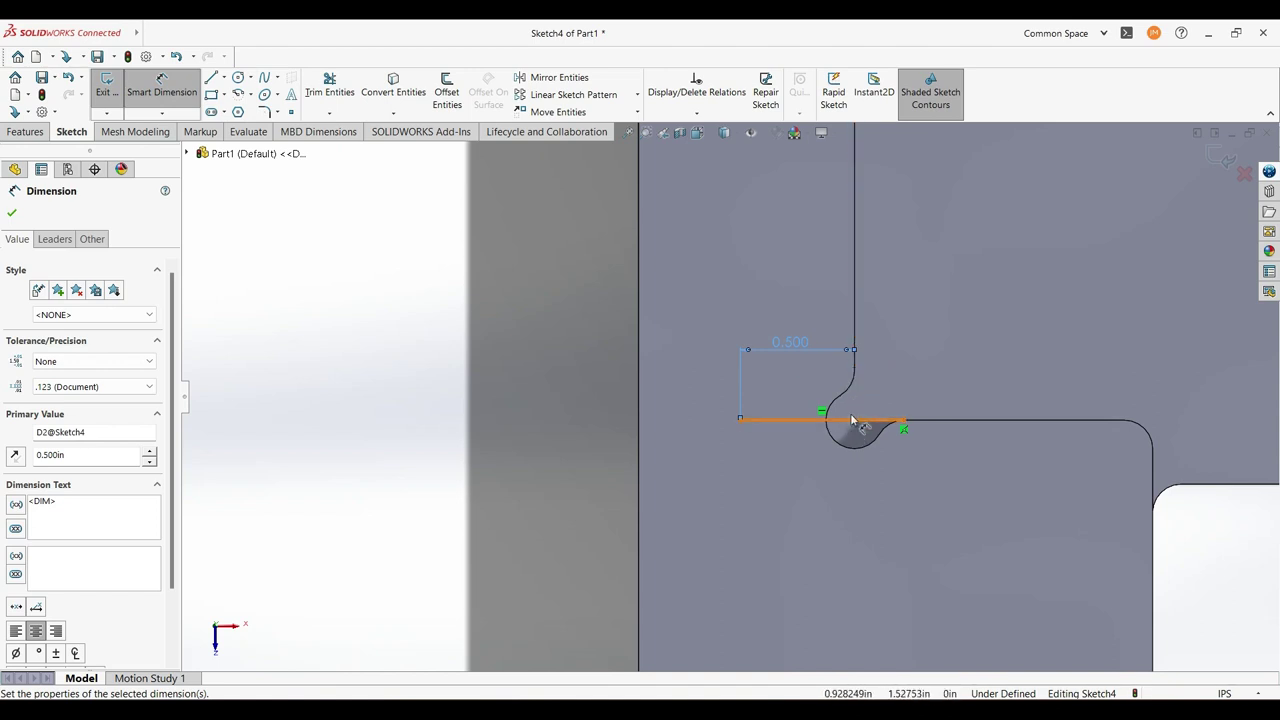
Draw a circle at the line's outer endpoint with a radius of 0.0625 in
{"action": "left_click", "coordinate": [238, 78]}
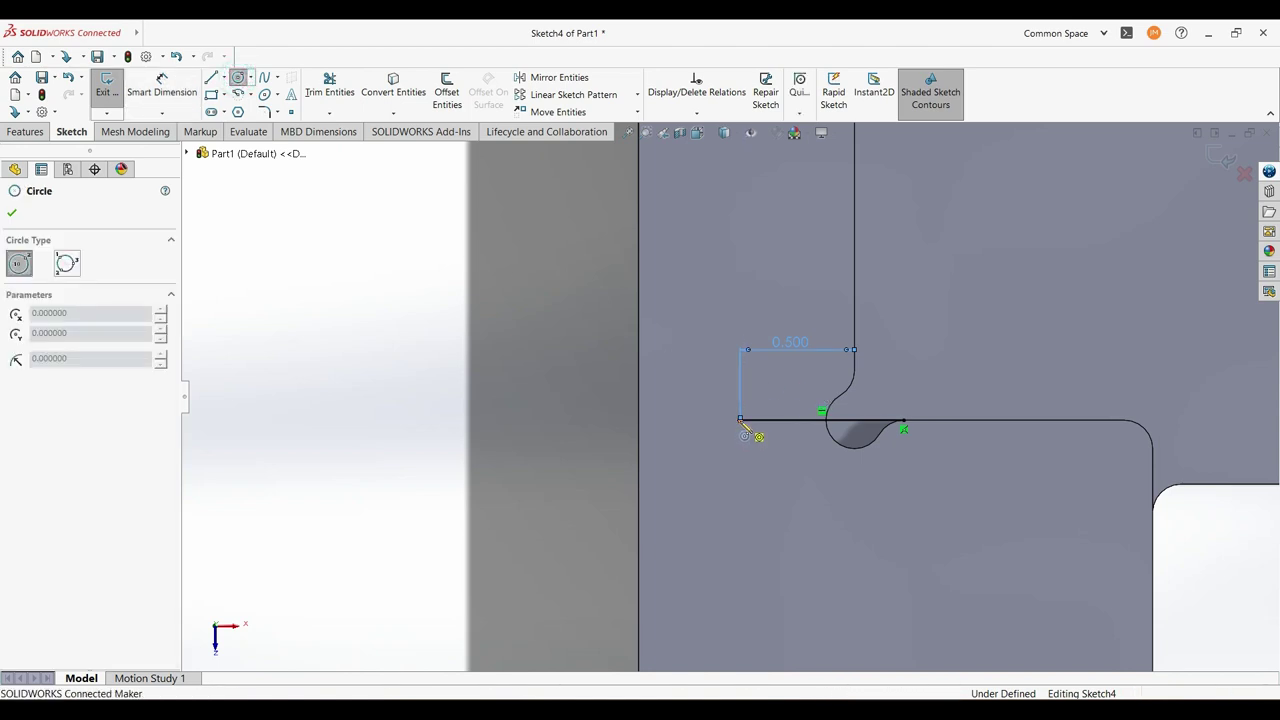
{"action": "left_click_drag", "start_coordinate": [741, 420], "coordinate": [757, 440]}
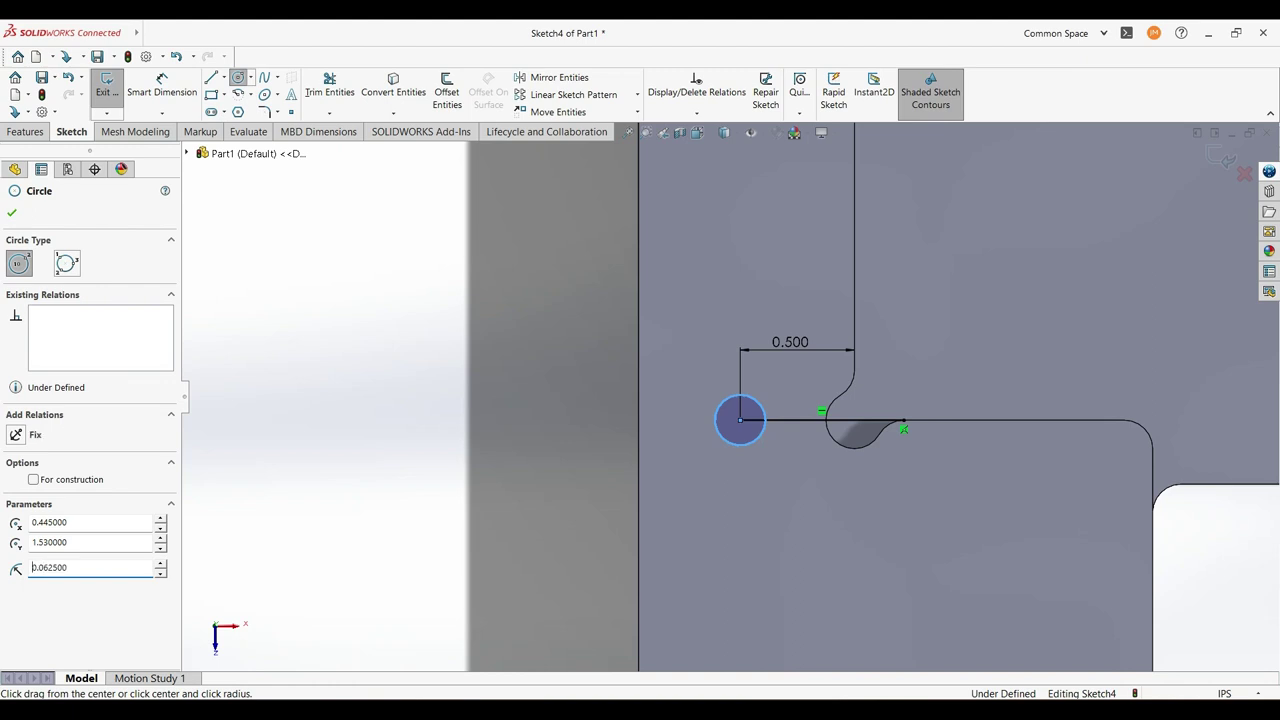
{"action": "key", "text": "Return"}
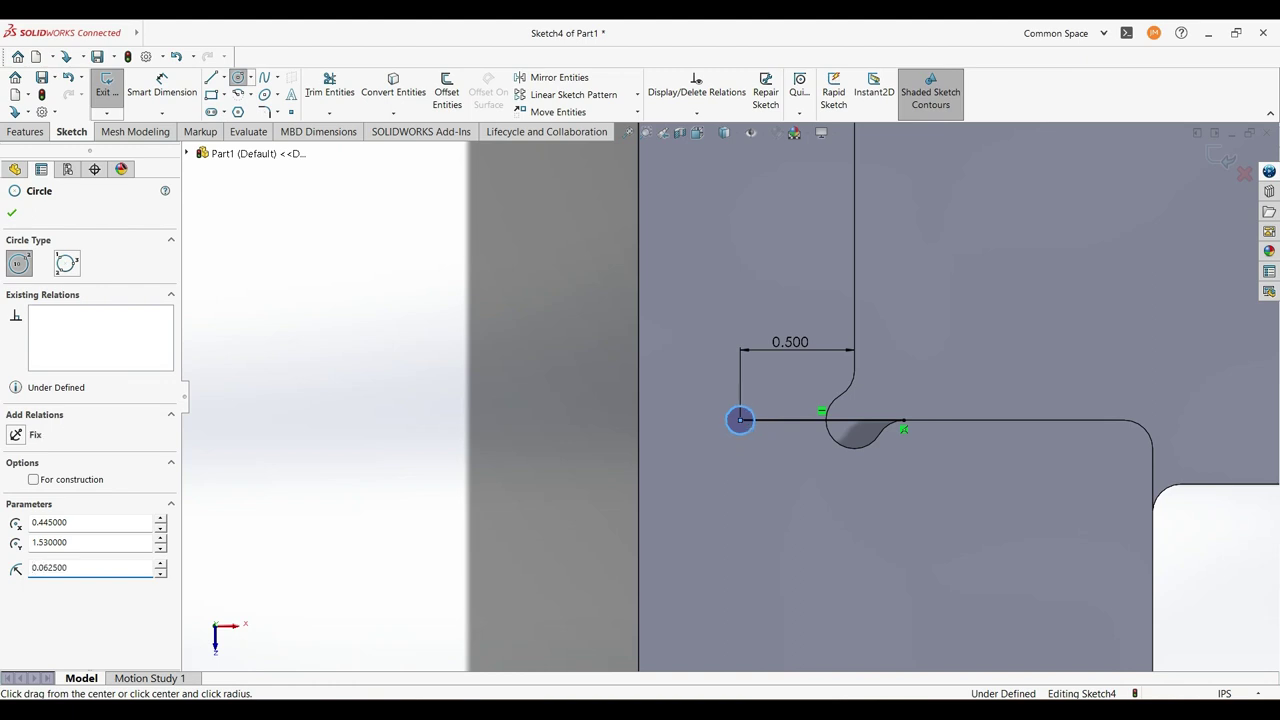
{"action": "left_click", "coordinate": [12, 214]}
Dimension the small circle's diameter as 0.125 in
{"action": "left_click", "coordinate": [151, 94]}
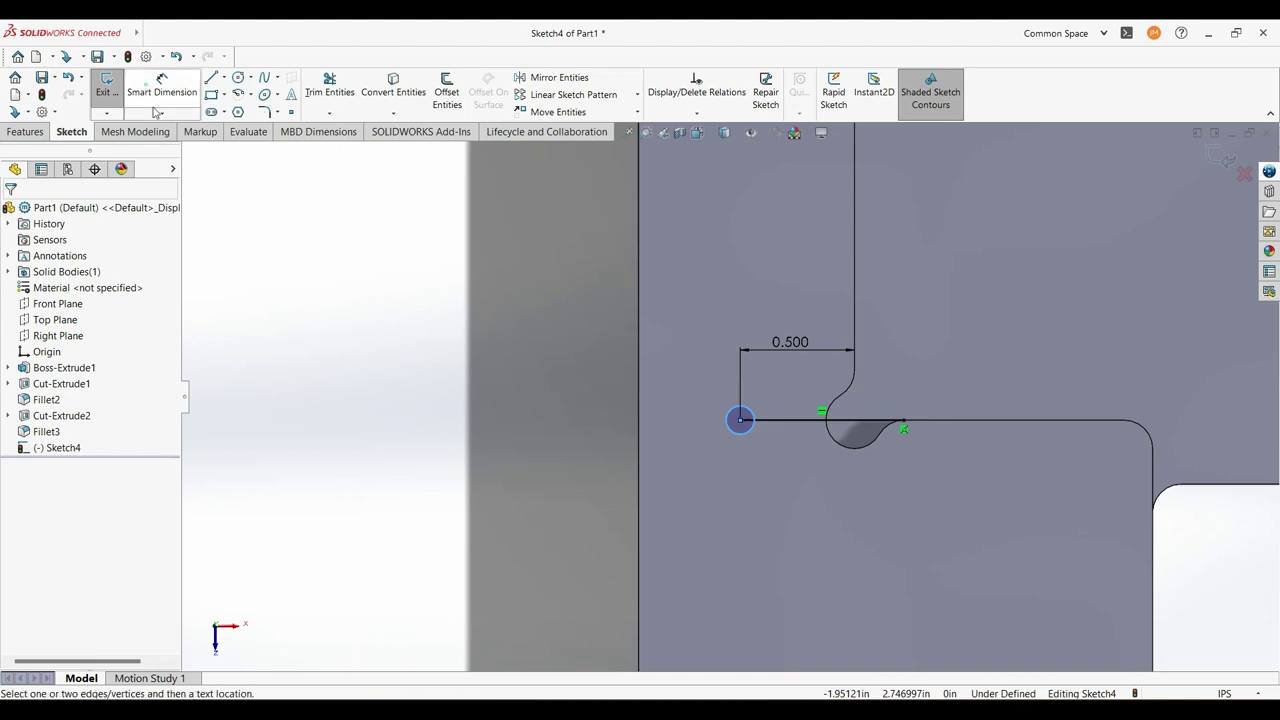
{"action": "left_click", "coordinate": [735, 428]}
{"action": "left_click", "coordinate": [515, 477]}
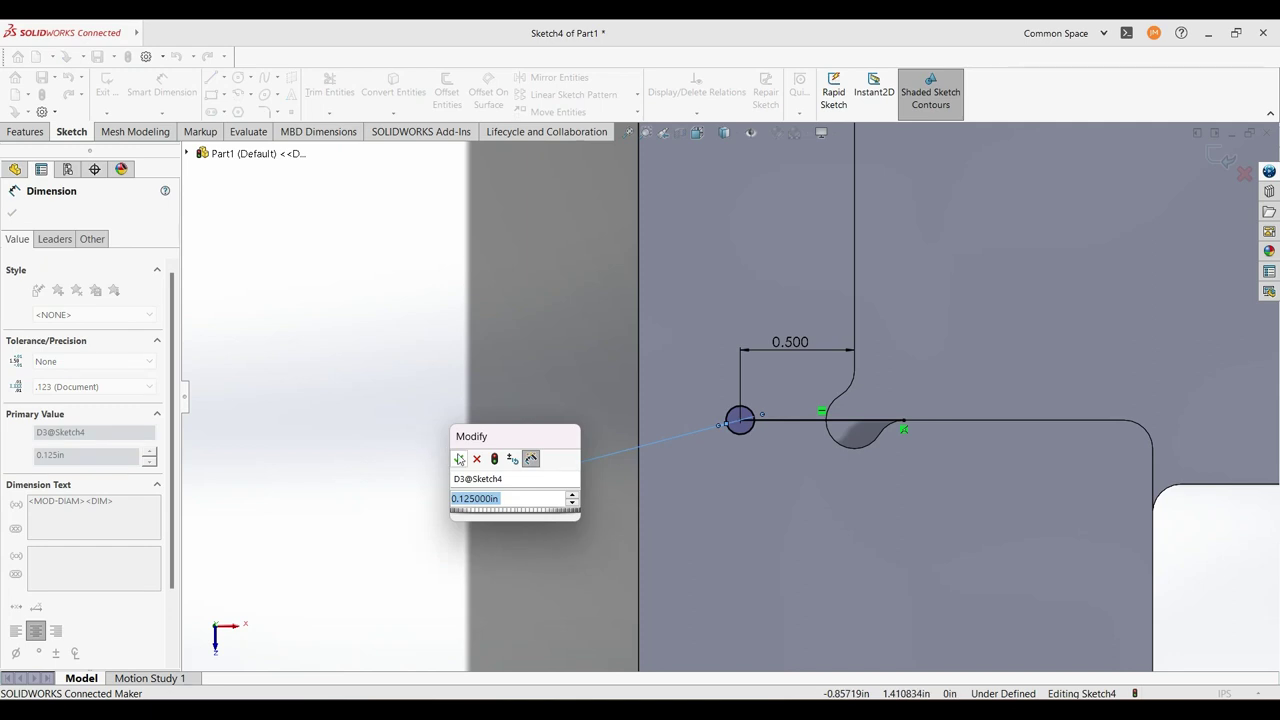
{"action": "left_click", "coordinate": [459, 458]}
{"action": "key", "text": "Escape"}
Cut the 0.125 in circle beside the pocket's lower-left relief through the whole plate with a Through All extruded cut
{"action": "left_click", "coordinate": [316, 100]}
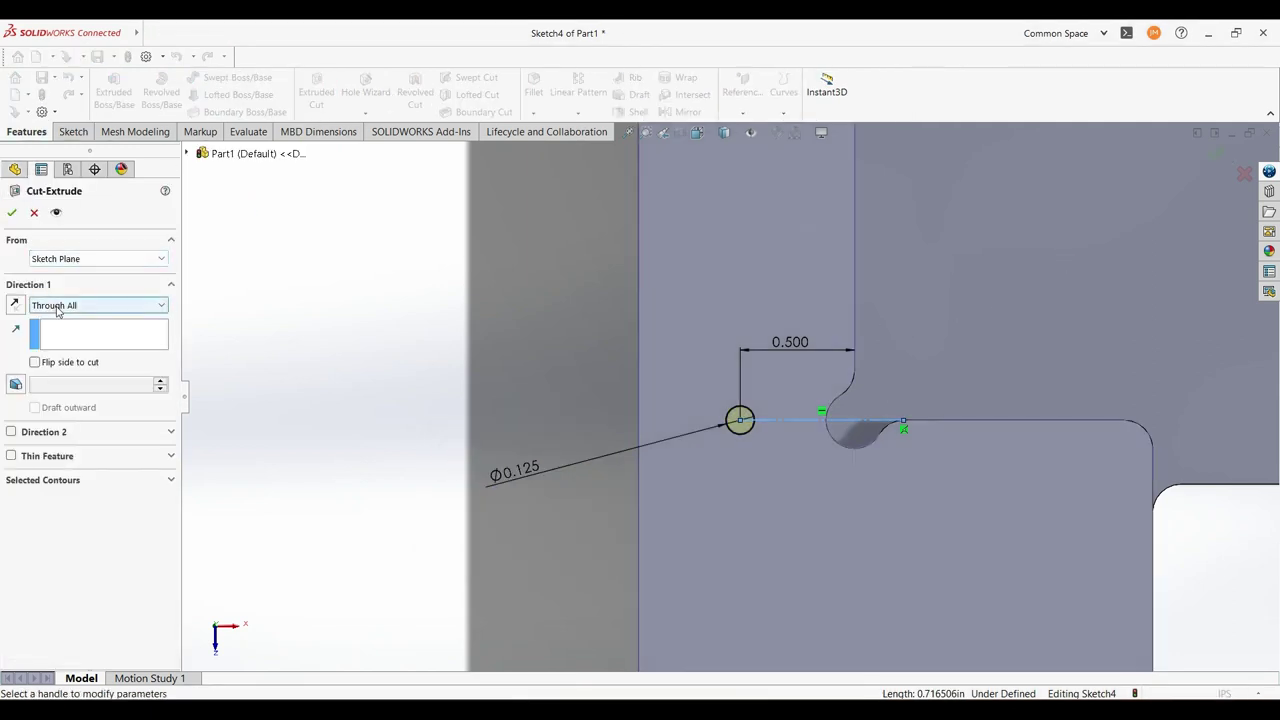
{"action": "scroll", "coordinate": [681, 311], "scroll_direction": "up", "scroll_amount": 4}
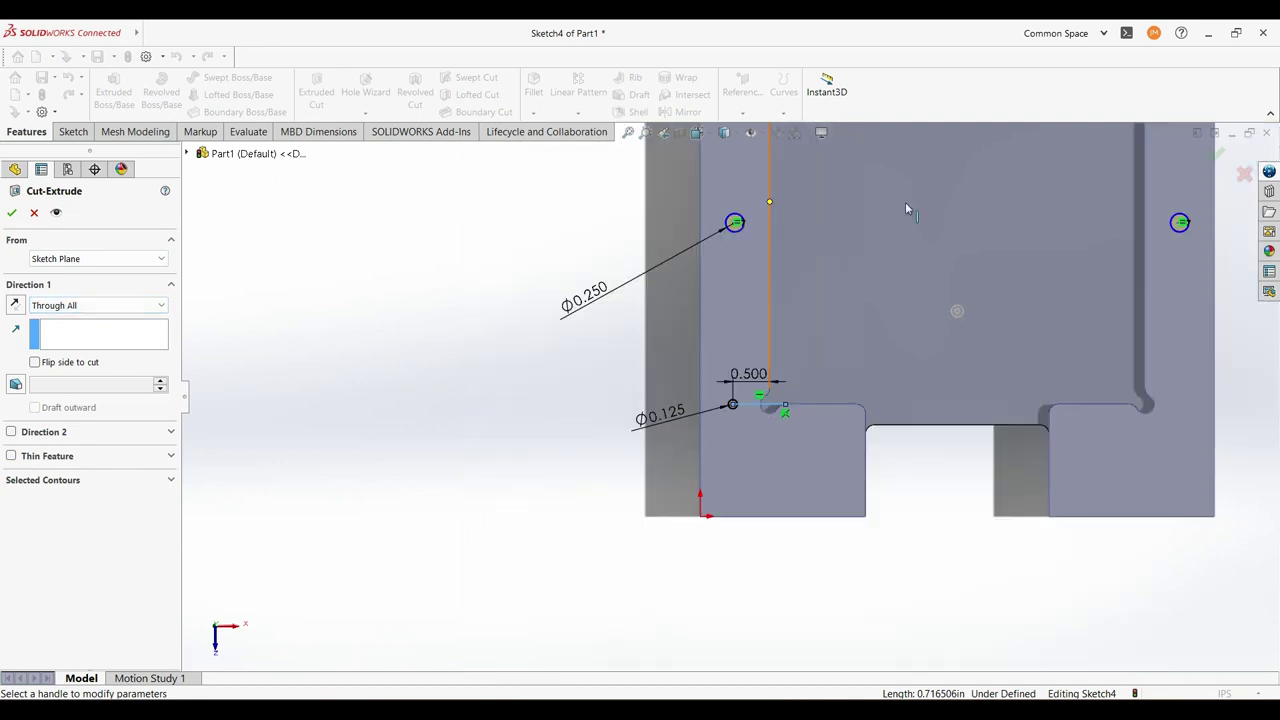
{"action": "left_click", "coordinate": [12, 214]}
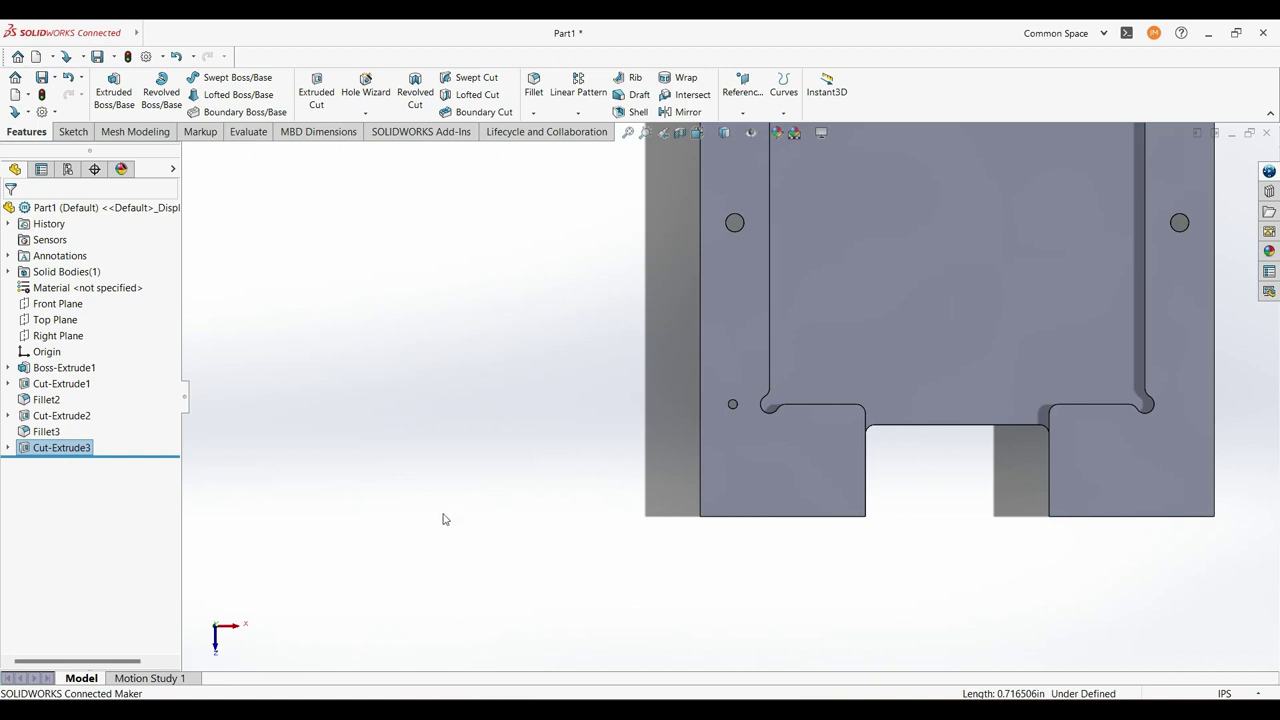
Examine the finished plate's pocket, front notch and through holes from several angles and distances
{"action": "key", "text": "ctrl+7"}
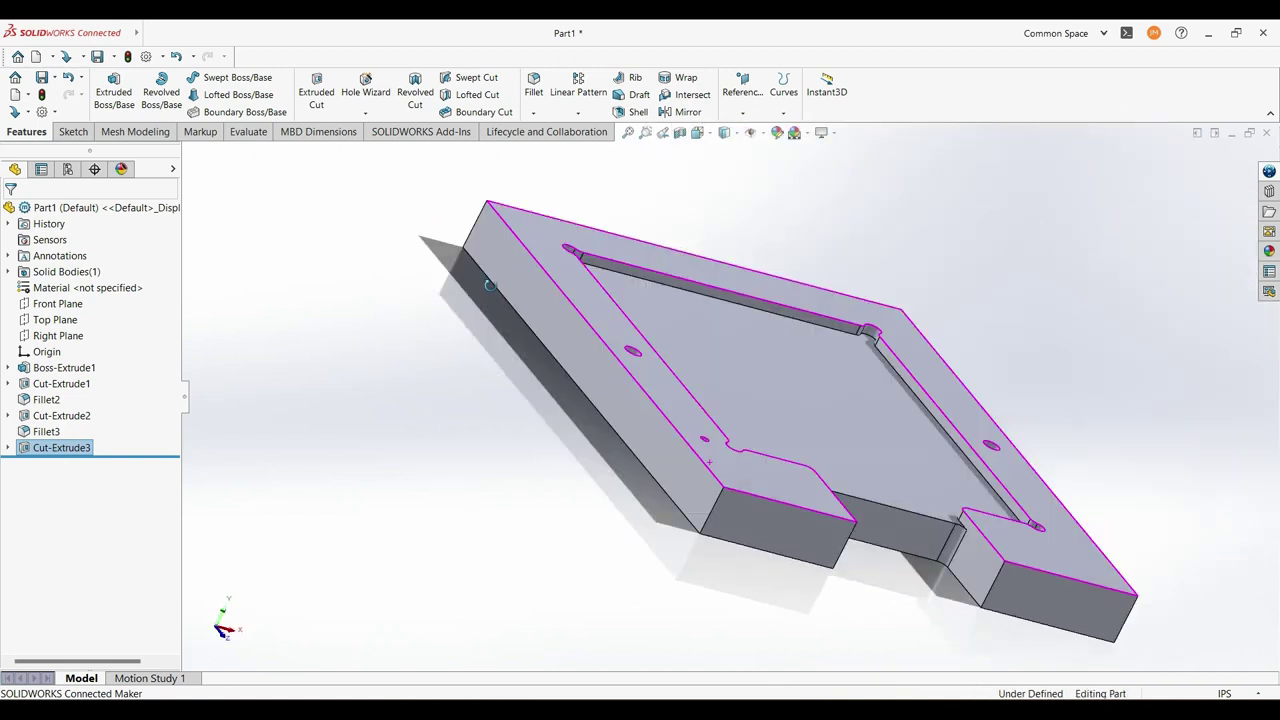
{"action": "key", "text": "ctrl+1"}
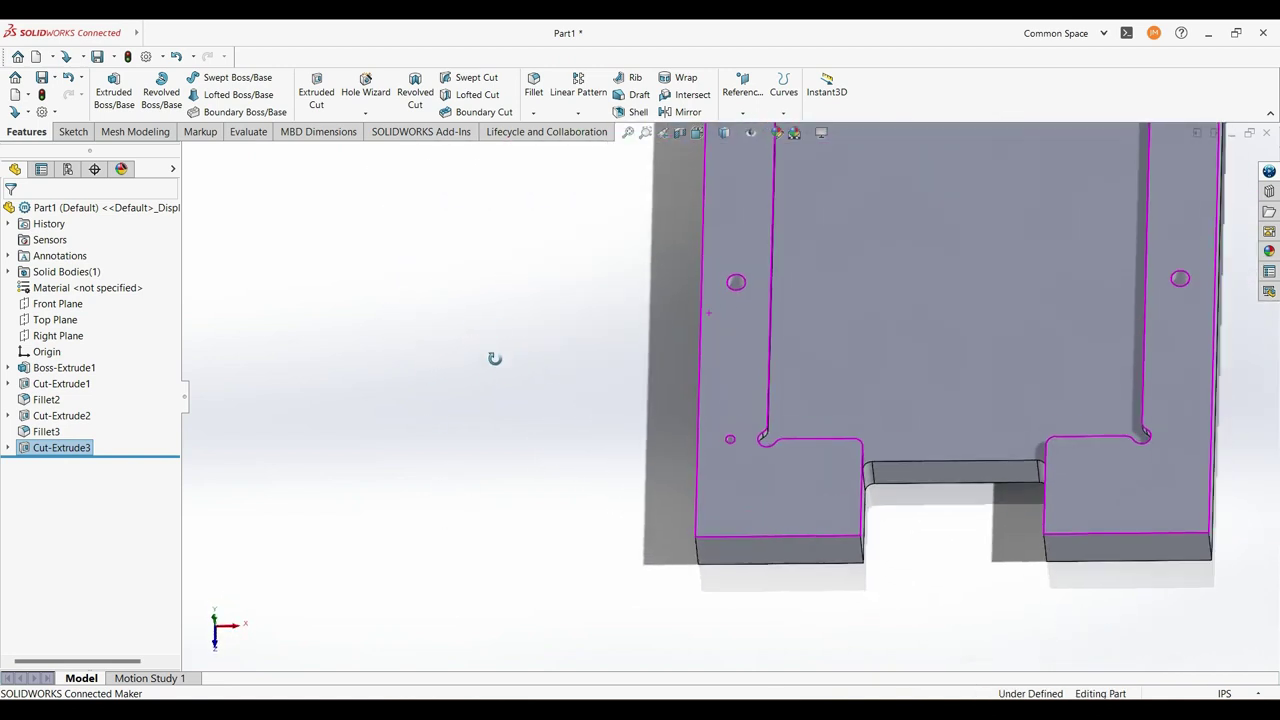
{"action": "left_click", "coordinate": [503, 431]}
{"action": "middle_click_drag", "start_coordinate": [476, 429], "coordinate": [466, 386]}
{"action": "scroll", "coordinate": [744, 437], "scroll_direction": "up", "scroll_amount": 5}
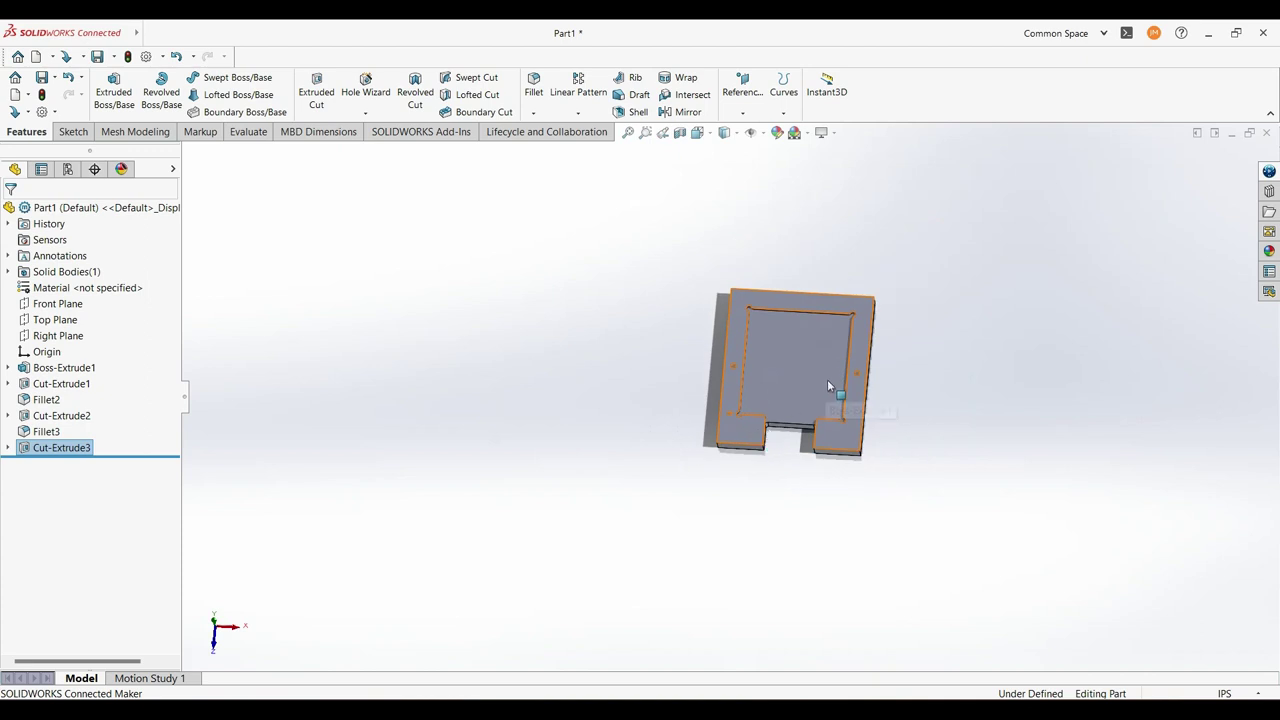
{"action": "scroll", "coordinate": [826, 372], "scroll_direction": "down", "scroll_amount": 5}
{"action": "scroll", "coordinate": [822, 355], "scroll_direction": "up", "scroll_amount": 3}
{"action": "scroll", "coordinate": [813, 340], "scroll_direction": "down", "scroll_amount": 3}
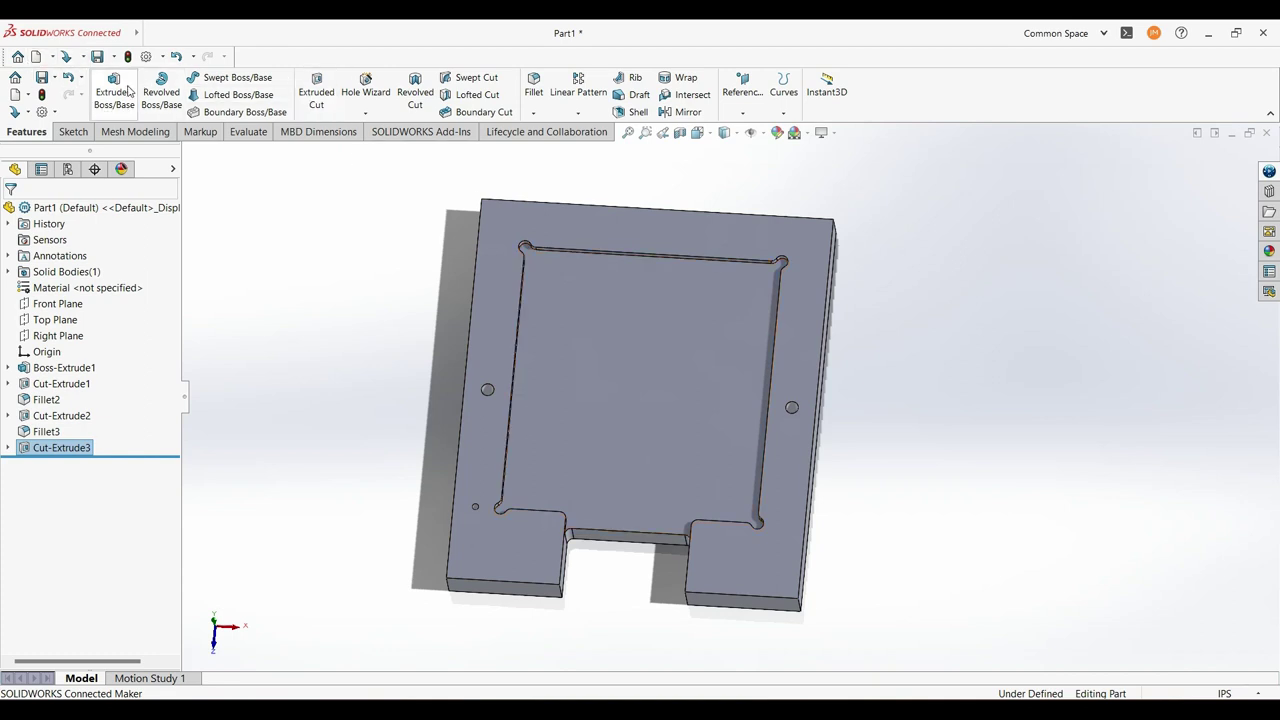
Start saving the part to this PC in the Fixtures folder and open the choice of file types
{"action": "left_click", "coordinate": [140, 34]}
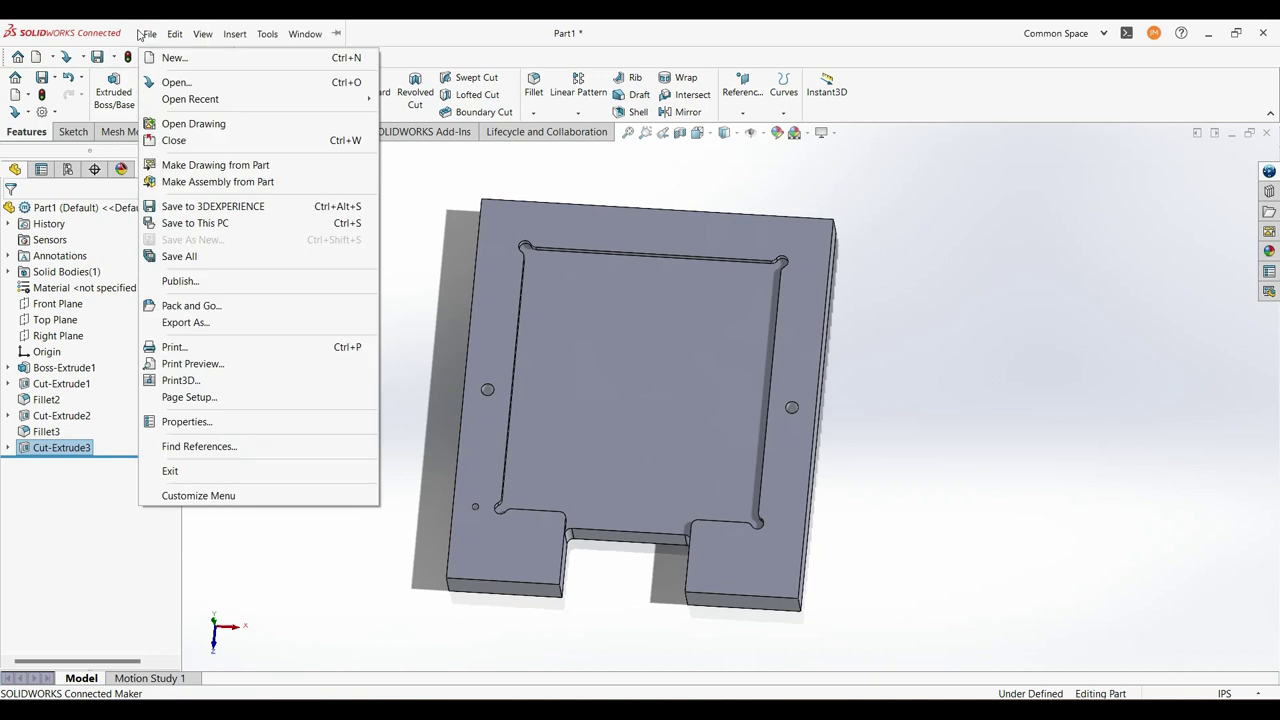
{"action": "left_click", "coordinate": [192, 228]}
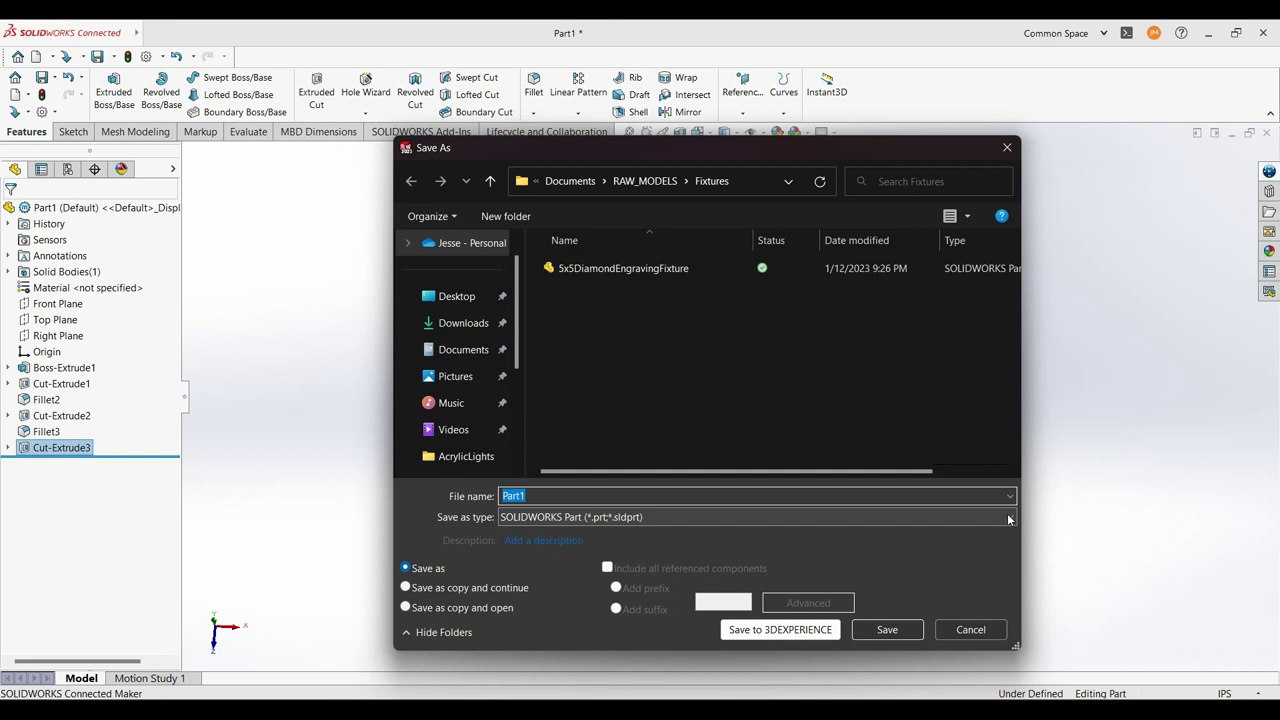
{"action": "left_click", "coordinate": [1009, 519]}
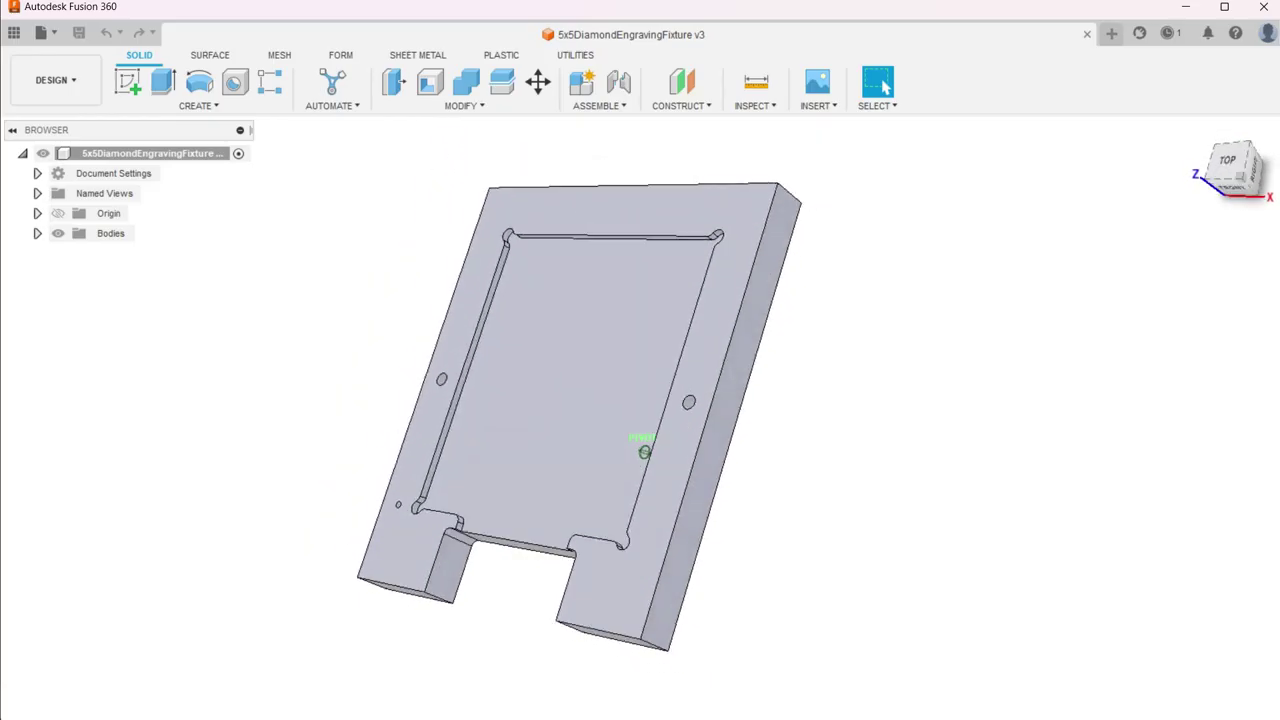
Switch to Fusion 360, list the bodies of 5x5DiamondEngravingFixture and change to the Manufacture workspace
{"action": "mouse_move", "coordinate": [644, 452]}
{"action": "middle_mouse_down", "text": "shift"}
{"action": "mouse_move", "coordinate": [640, 560]}
{"action": "mouse_move", "coordinate": [644, 452]}
{"action": "mouse_move", "coordinate": [640, 560]}
{"action": "mouse_move", "coordinate": [600, 420]}
{"action": "mouse_move", "coordinate": [615, 450]}
{"action": "mouse_move", "coordinate": [635, 452]}
{"action": "middle_mouse_up", "text": "shift"}
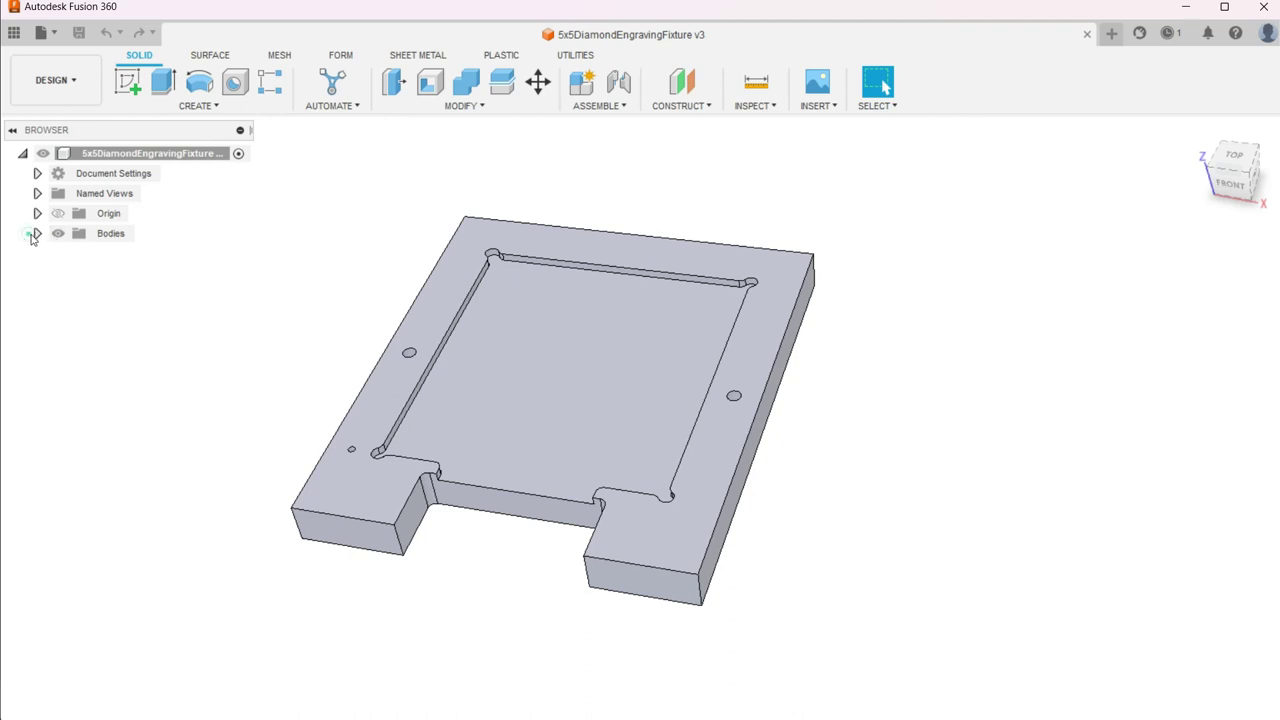
{"action": "left_click", "coordinate": [37, 234]}
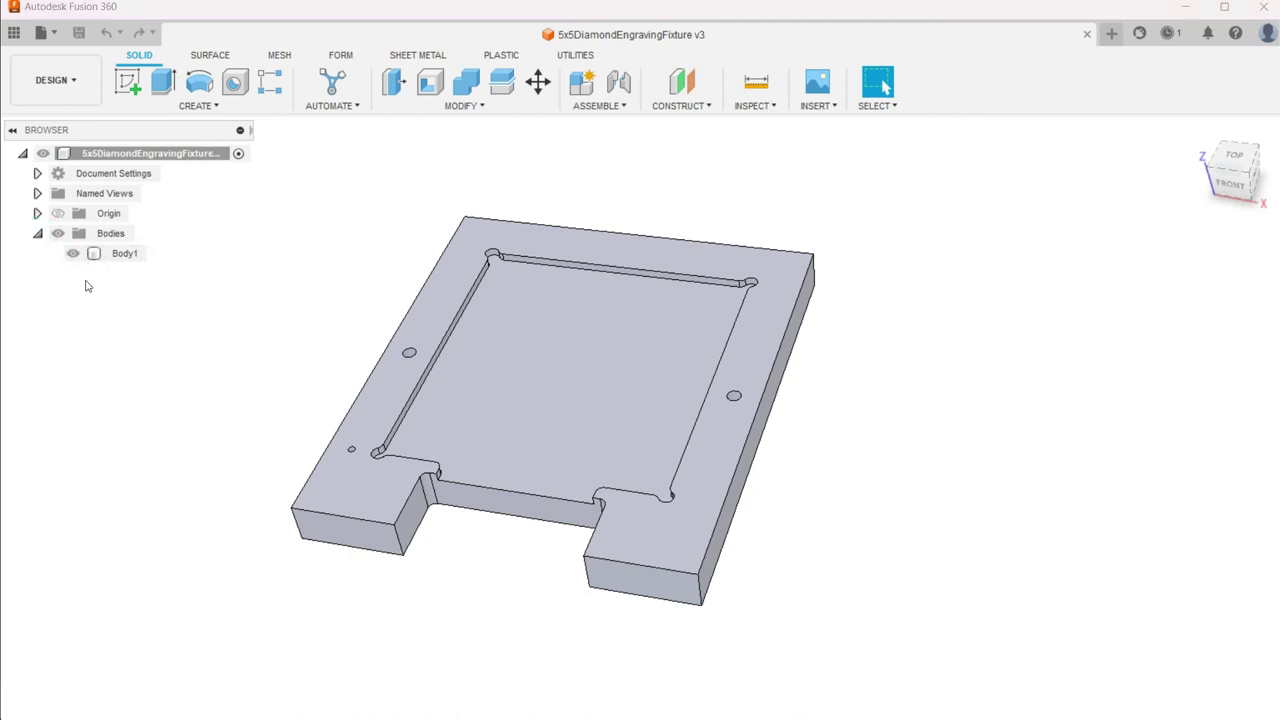
{"action": "left_click", "coordinate": [44, 92]}
{"action": "mouse_move", "coordinate": [48, 300]}
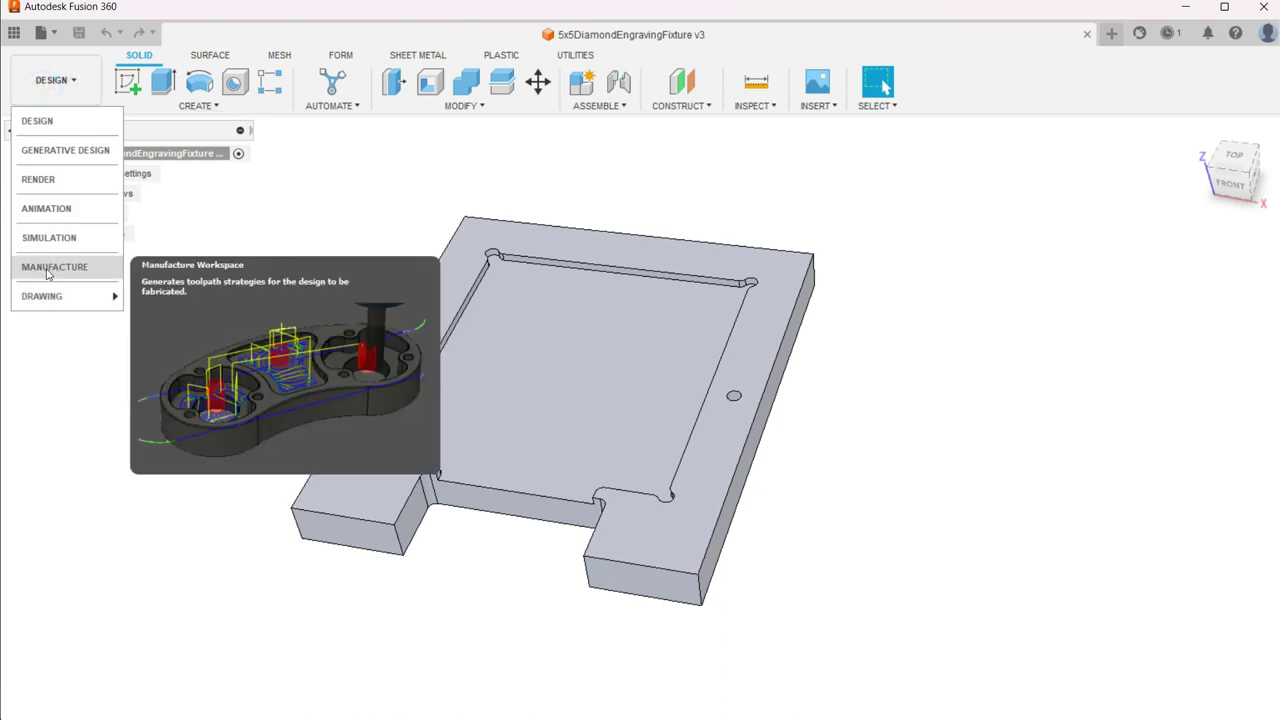
{"action": "left_click", "coordinate": [50, 268]}
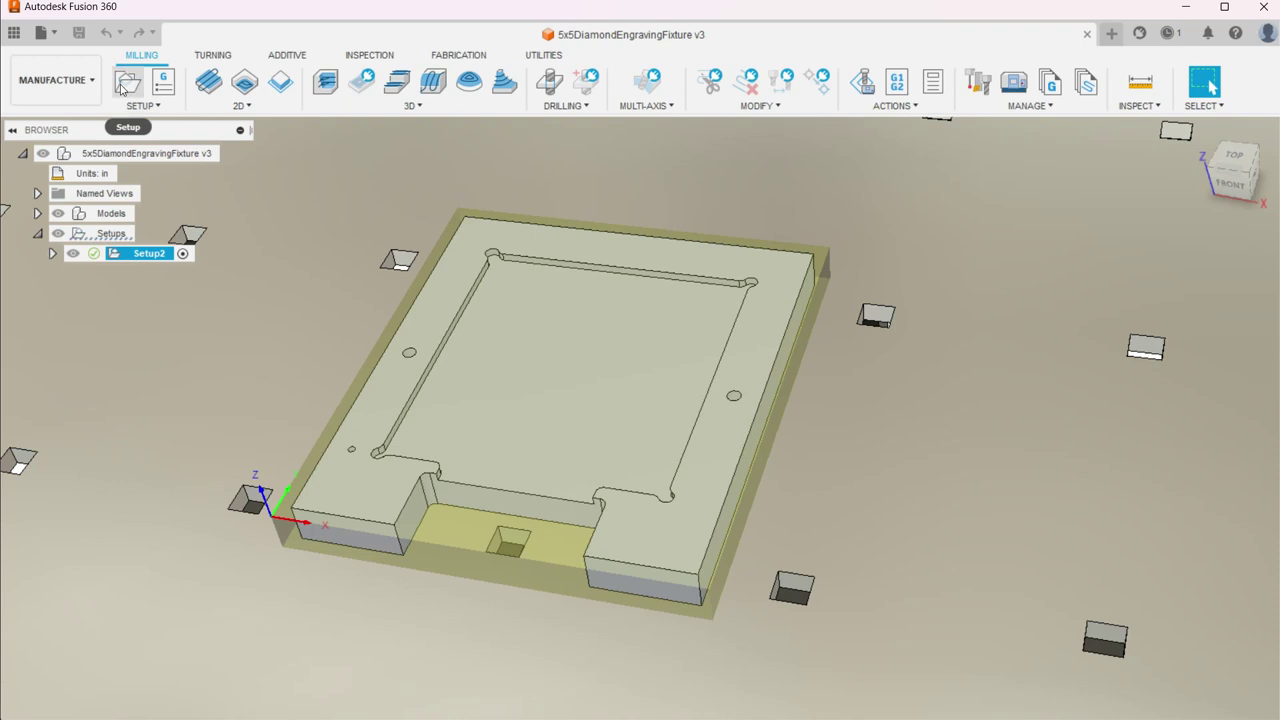
Open Setup2 for editing and review its operation type and work coordinate orientation options
{"action": "double_click", "coordinate": [116, 255]}
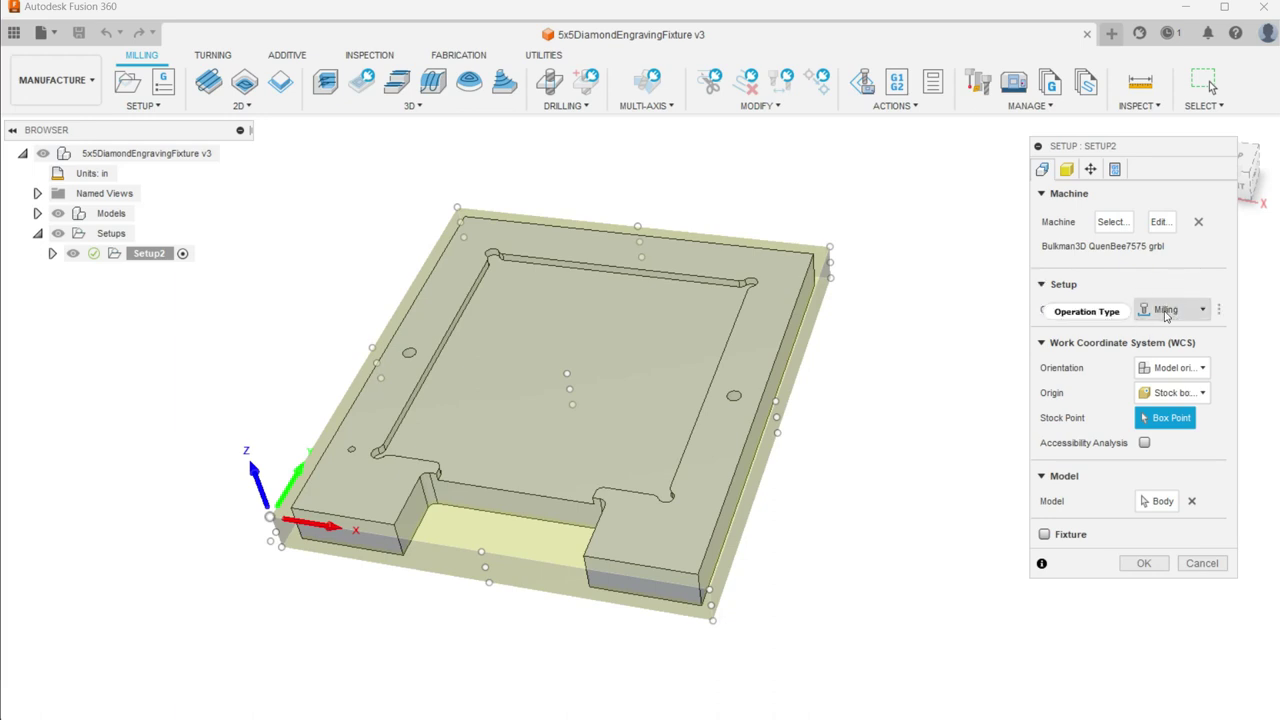
{"action": "left_click", "coordinate": [1201, 312]}
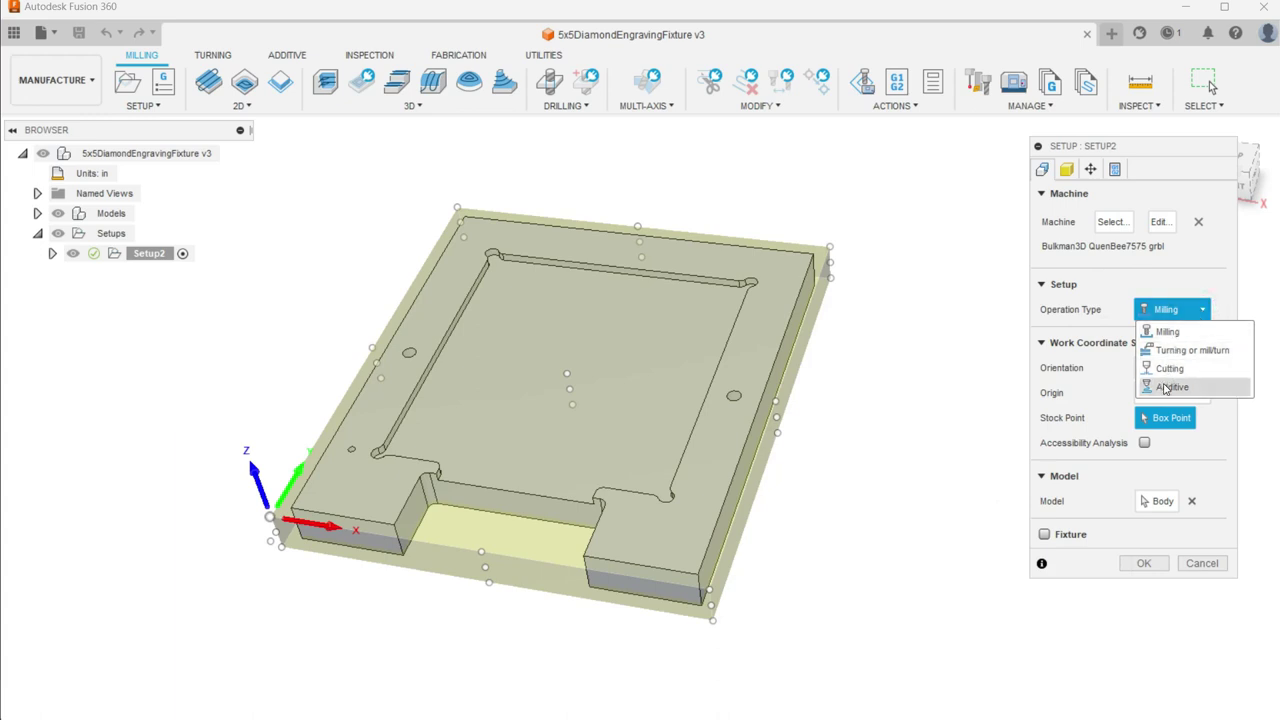
{"action": "left_click", "coordinate": [1179, 312]}
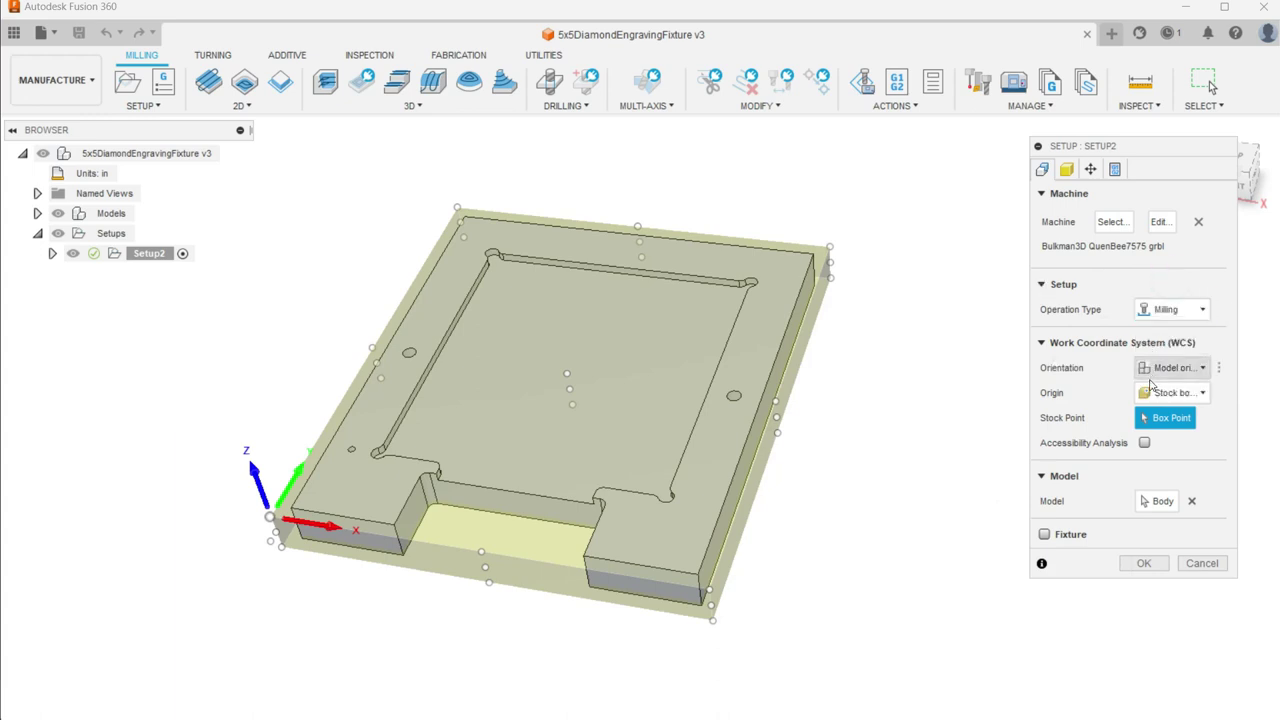
{"action": "left_click", "coordinate": [1174, 372]}
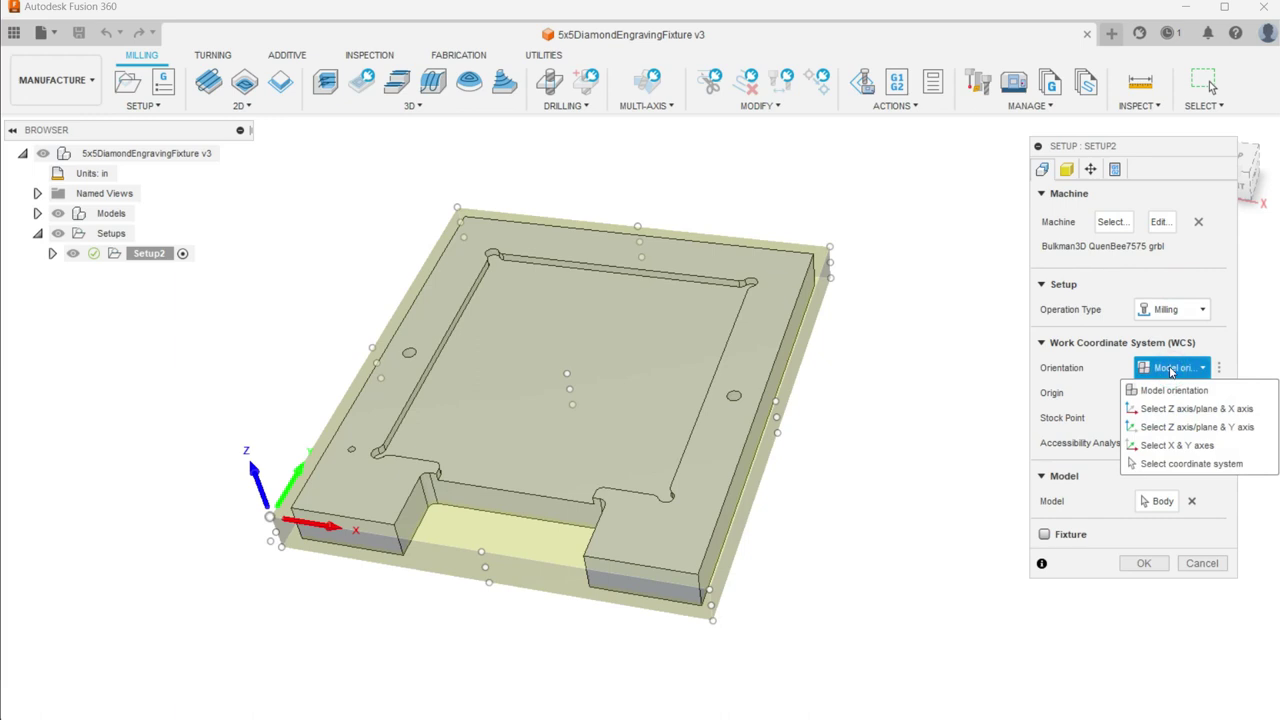
{"action": "left_click", "coordinate": [1172, 370]}
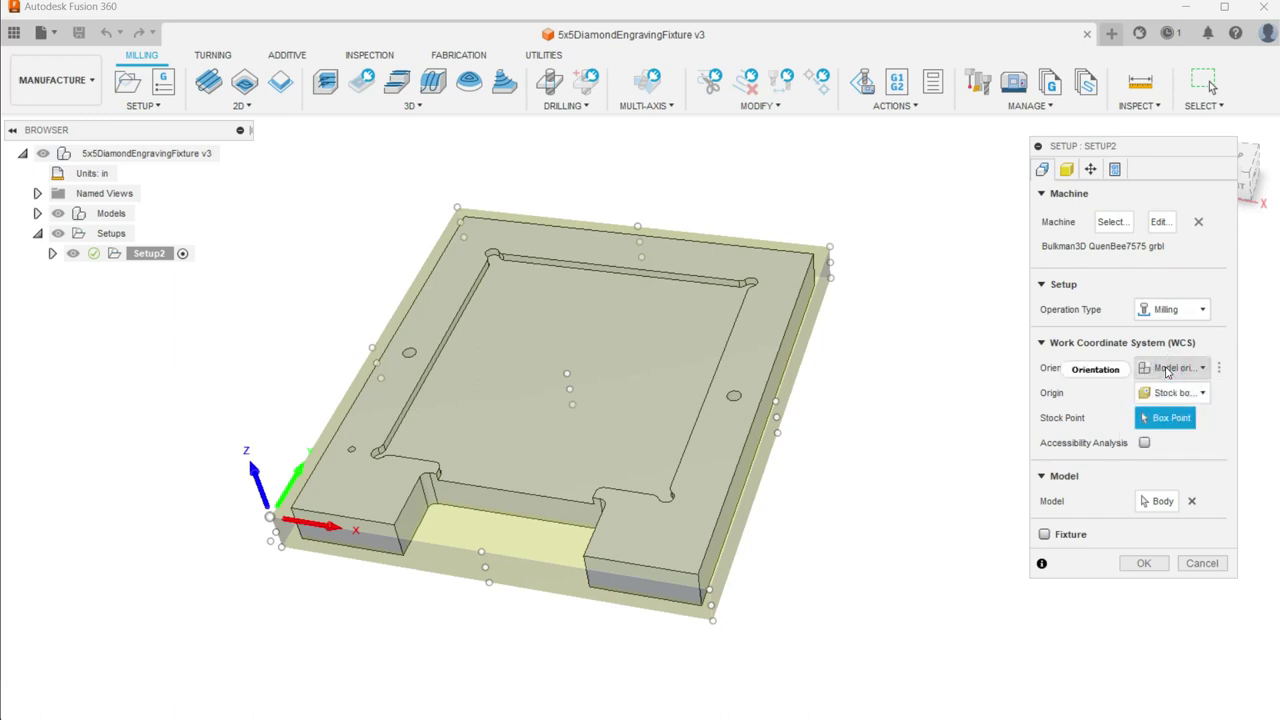
{"action": "mouse_move", "coordinate": [1167, 371]}
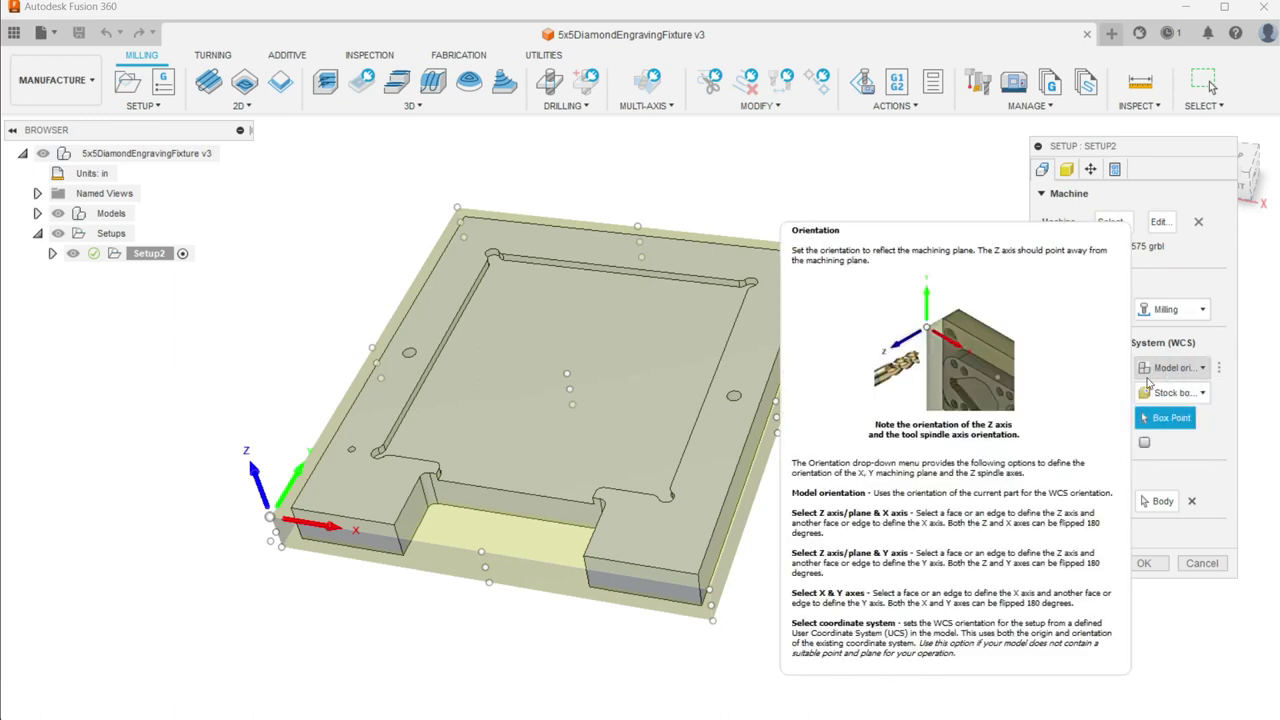
Review the setup's origin options, the body chosen as its model and the Fixture option
{"action": "left_click", "coordinate": [1160, 398]}
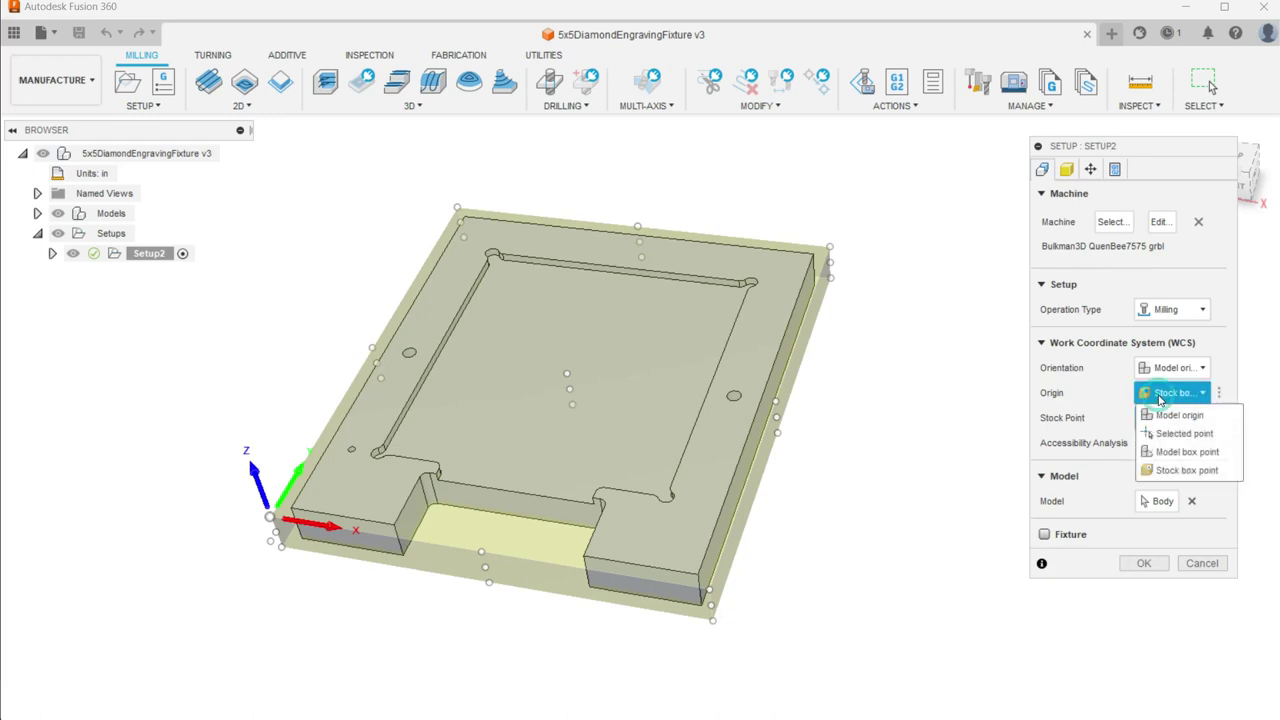
{"action": "left_click", "coordinate": [1156, 398]}
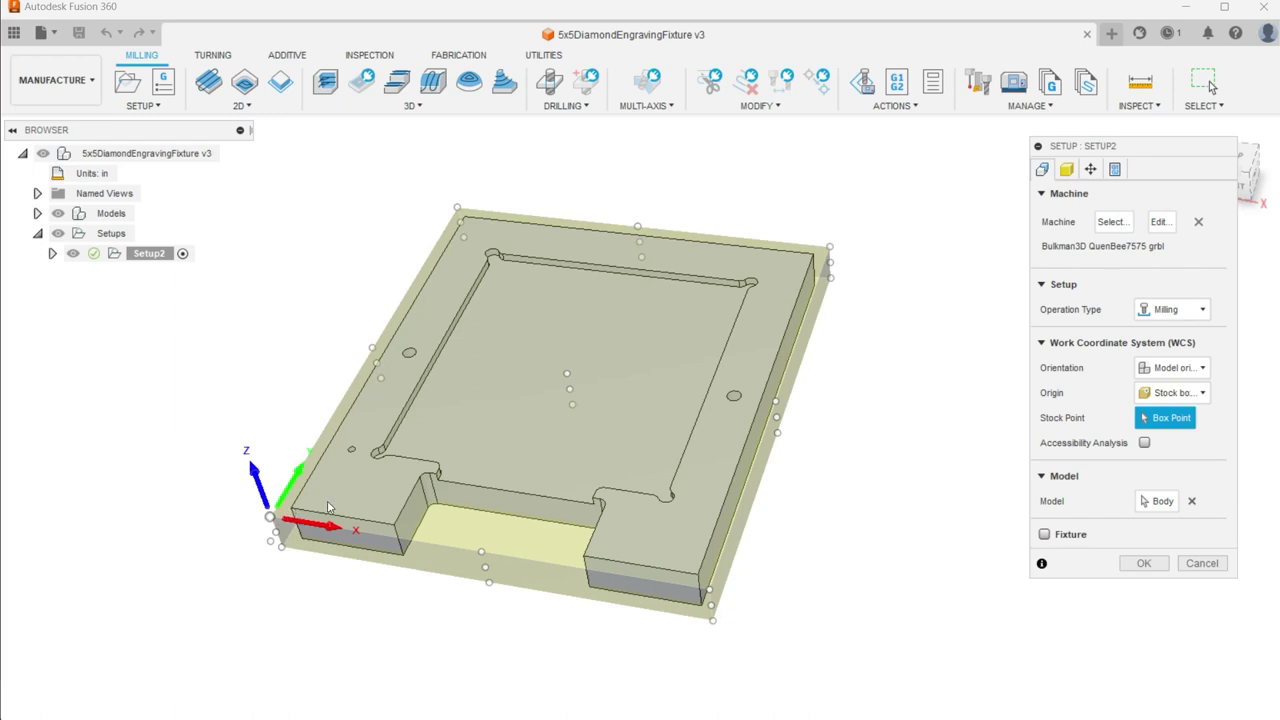
{"action": "left_click", "coordinate": [1162, 502]}
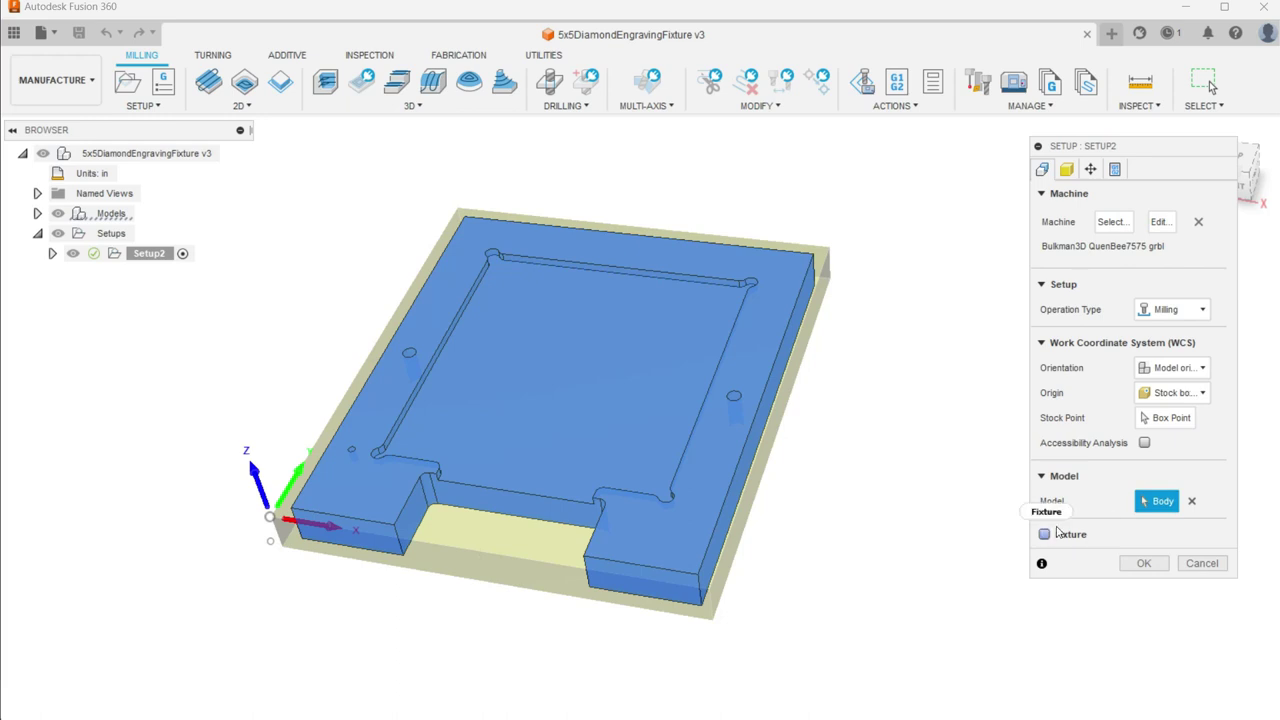
{"action": "mouse_move", "coordinate": [1049, 542]}
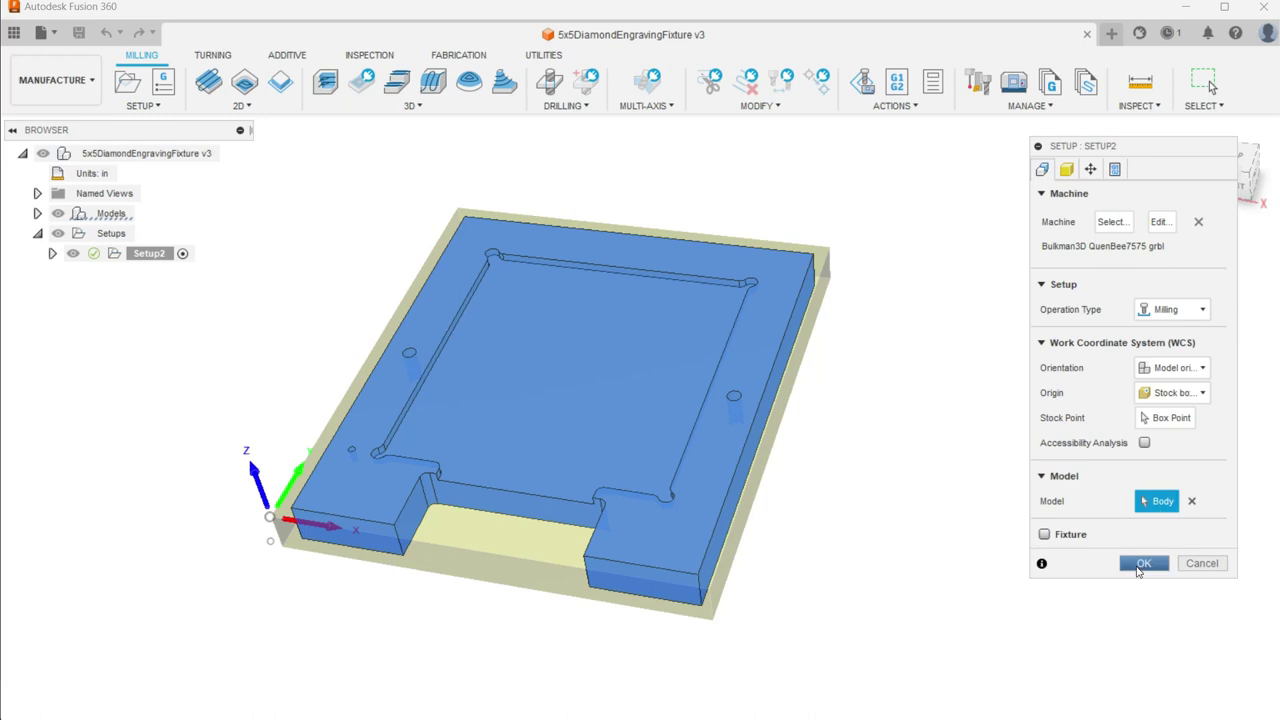
Review the setup's stock mode, offset mode and offsets, and inspect the stock around the part from the side
{"action": "left_click", "coordinate": [1067, 168]}
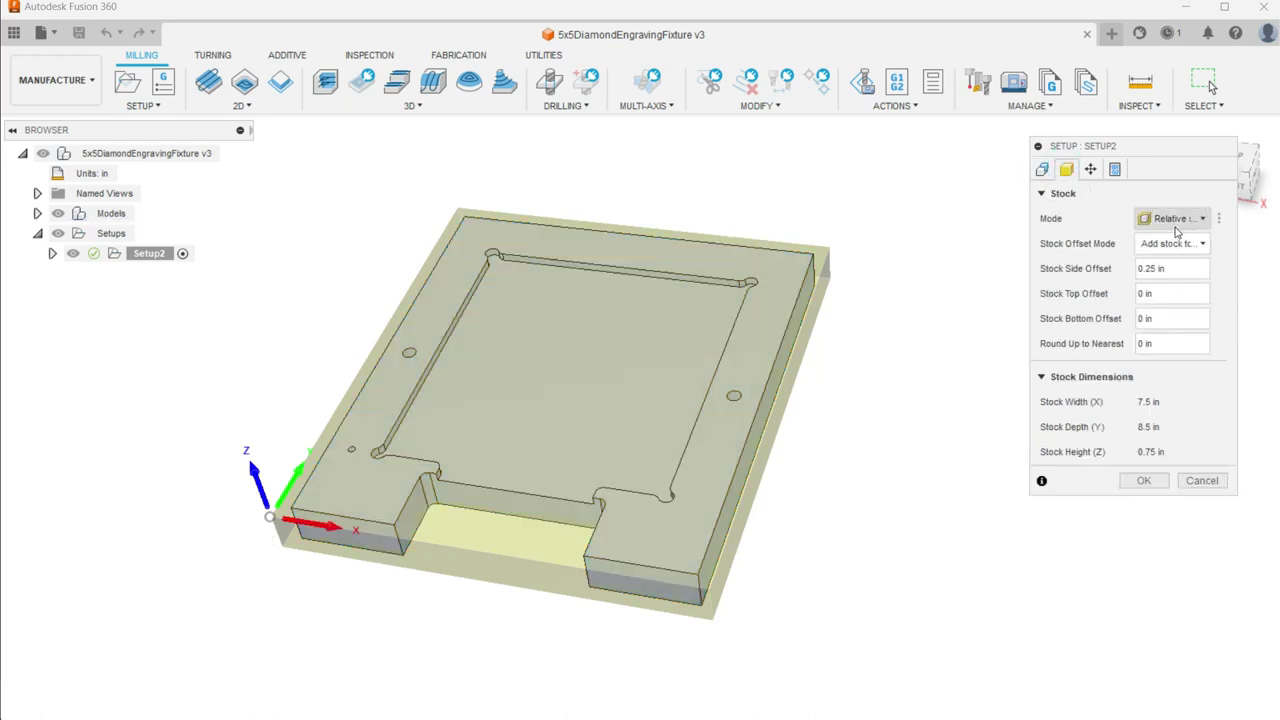
{"action": "left_click", "coordinate": [1167, 220]}
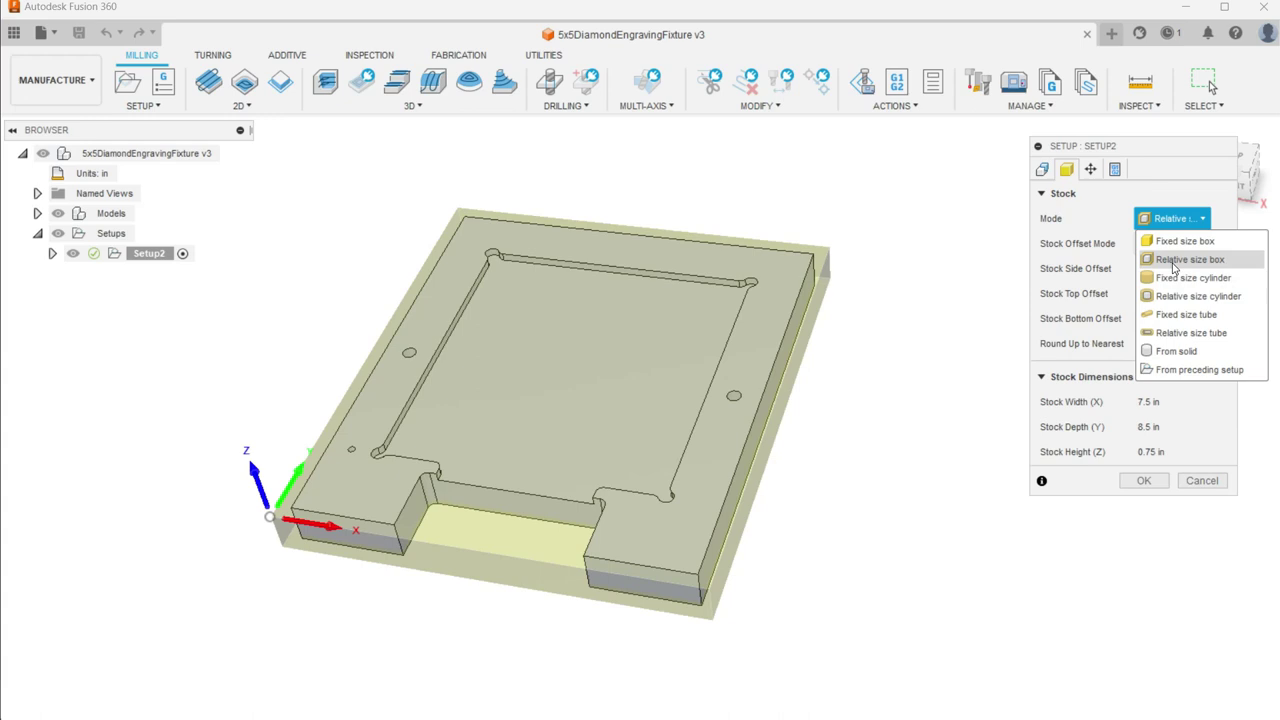
{"action": "left_click", "coordinate": [1101, 214]}
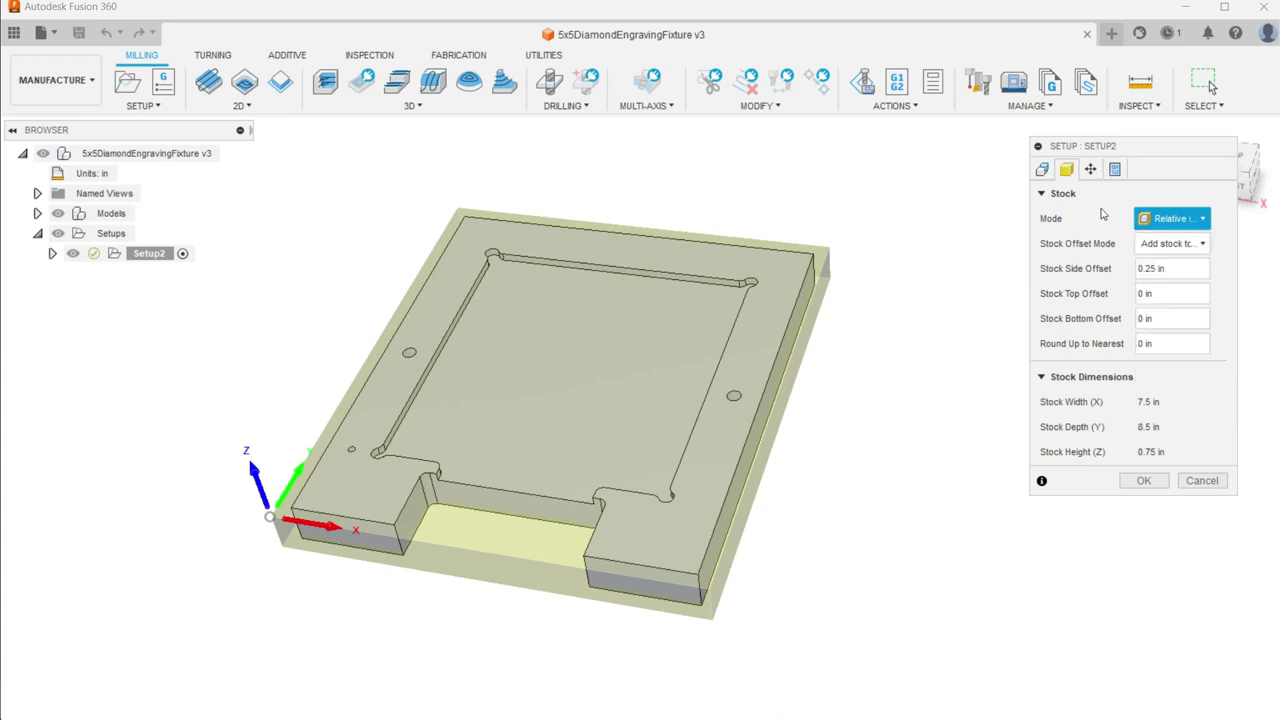
{"action": "left_click", "coordinate": [1170, 245]}
{"action": "left_click", "coordinate": [1170, 245]}
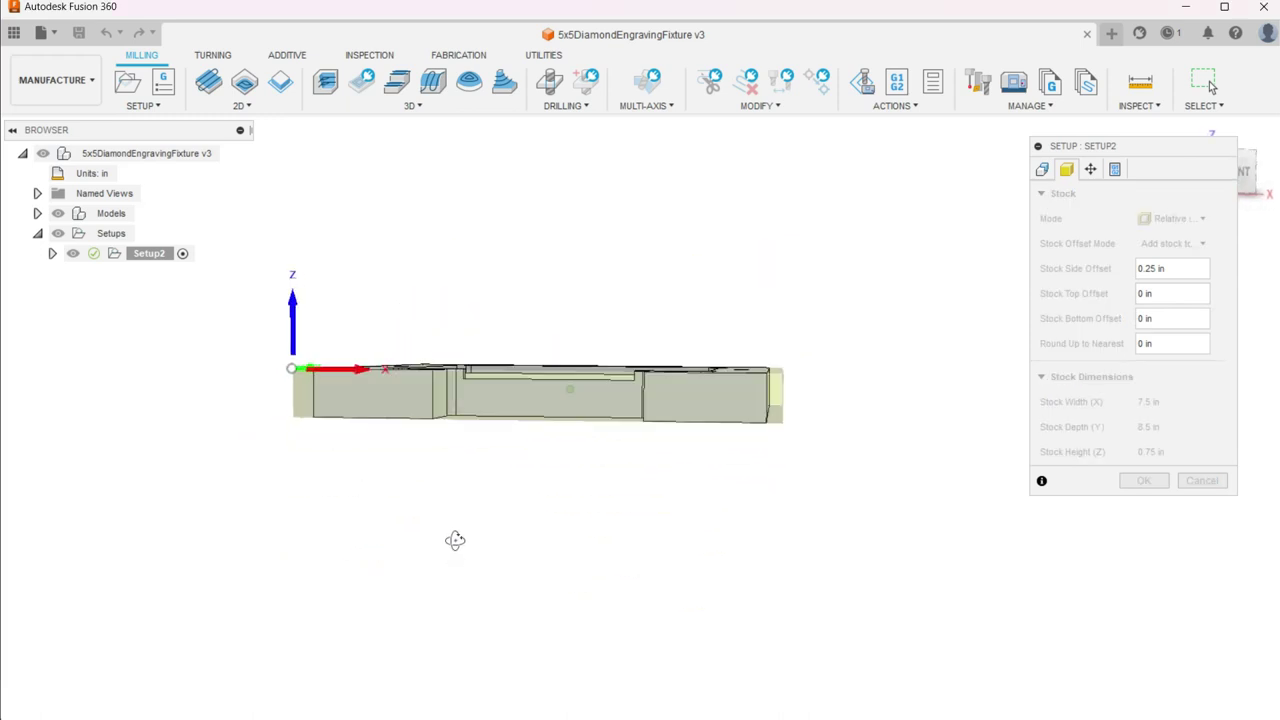
{"action": "scroll", "coordinate": [471, 380], "scroll_direction": "up", "scroll_amount": 5}
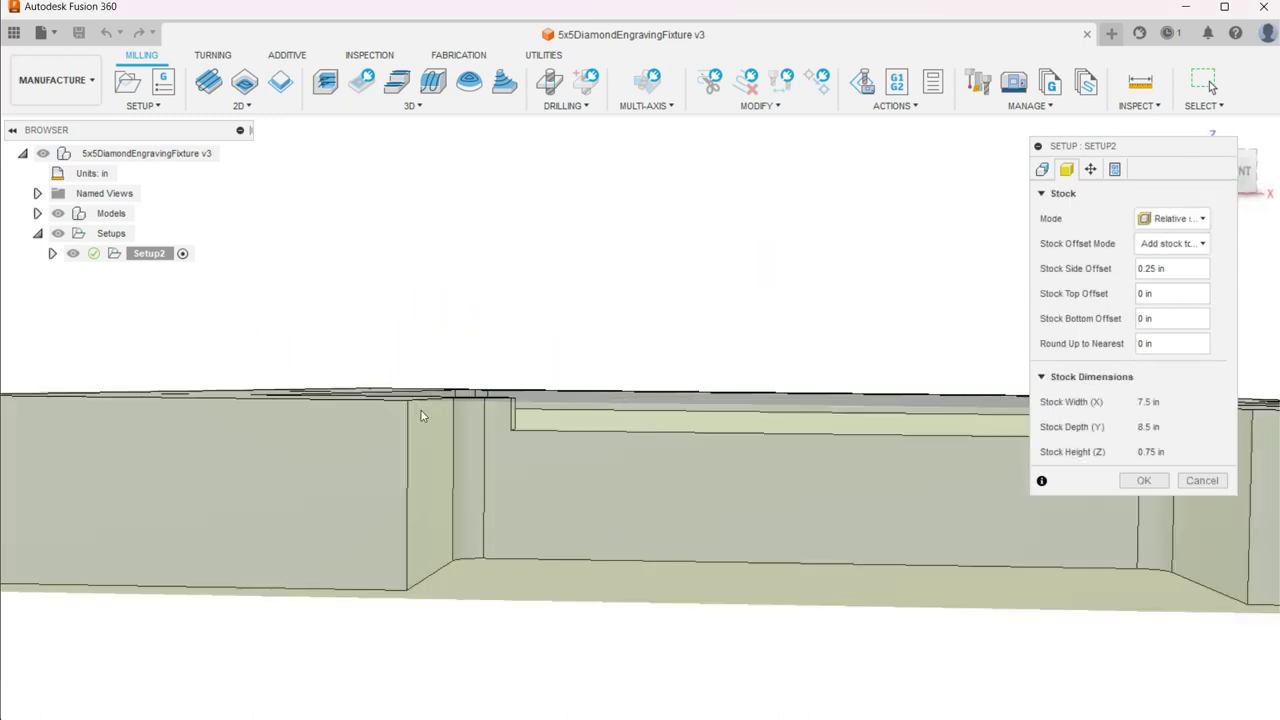
{"action": "middle_click_drag", "start_coordinate": [531, 337], "coordinate": [705, 400], "text": "shift"}
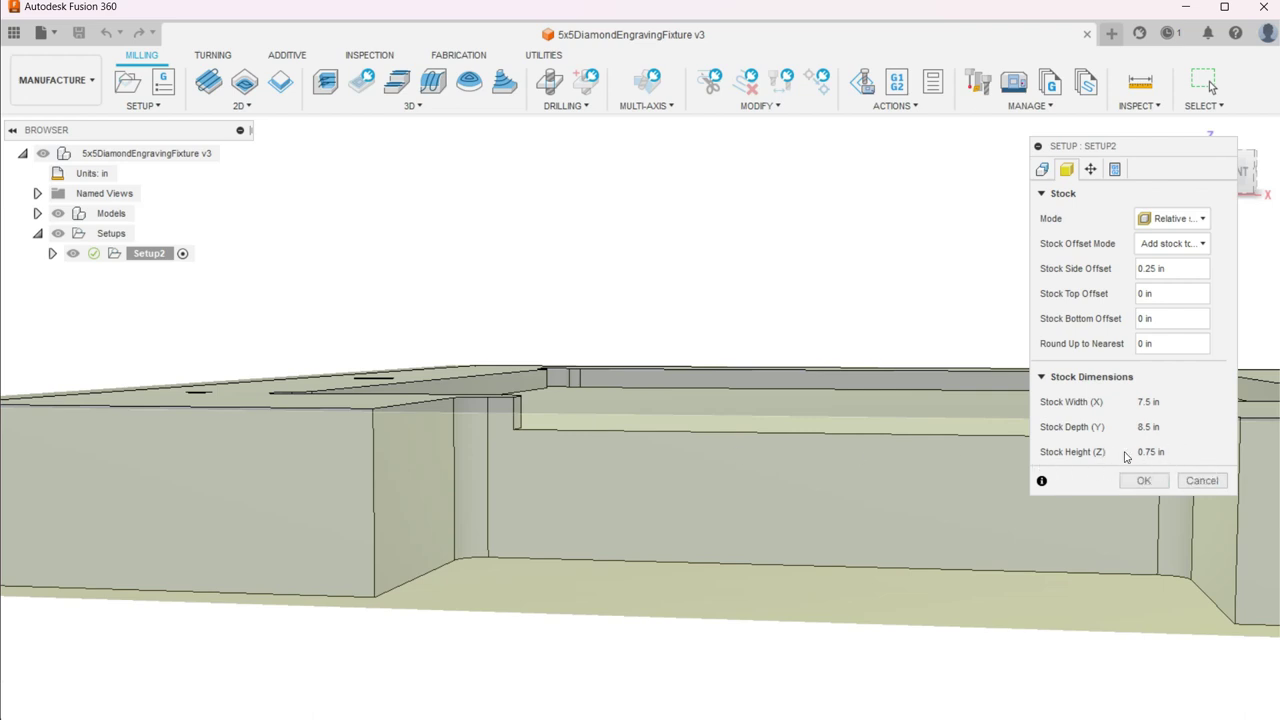
Review the setup's part position settings and examine where the part sits on the machine table
{"action": "left_click", "coordinate": [1090, 169]}
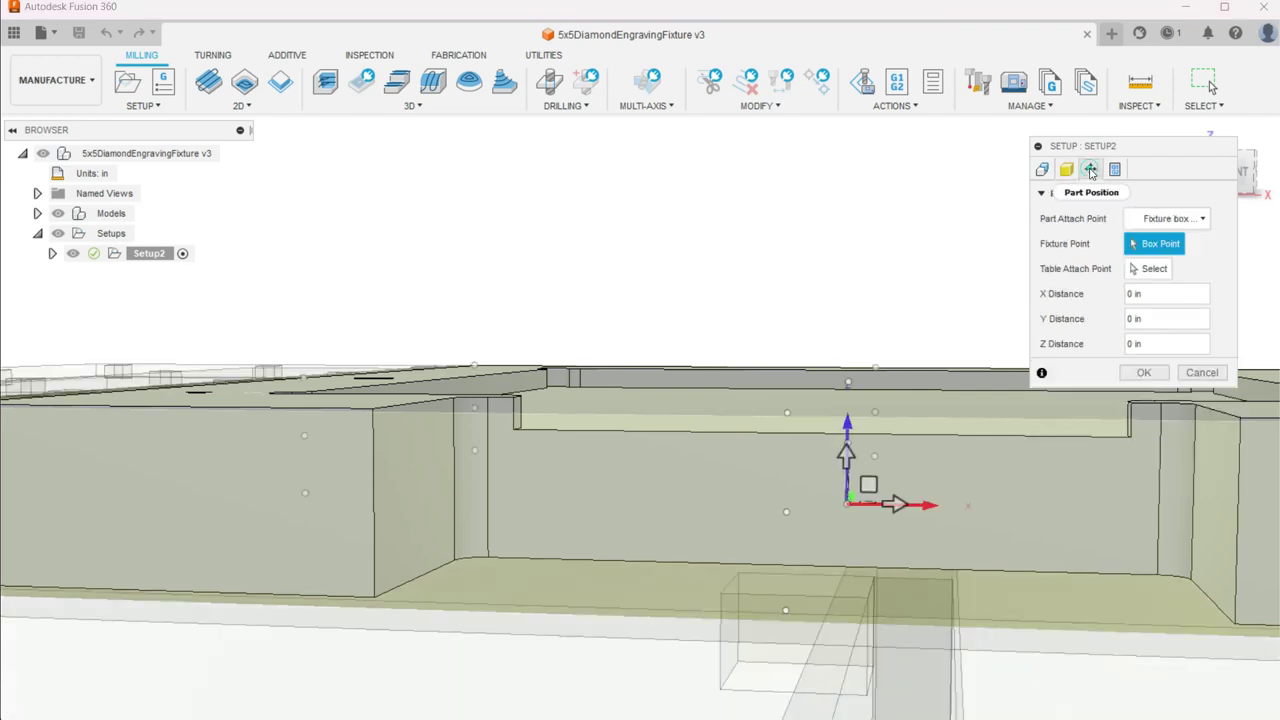
{"action": "scroll", "coordinate": [736, 280], "scroll_direction": "down", "scroll_amount": 5}
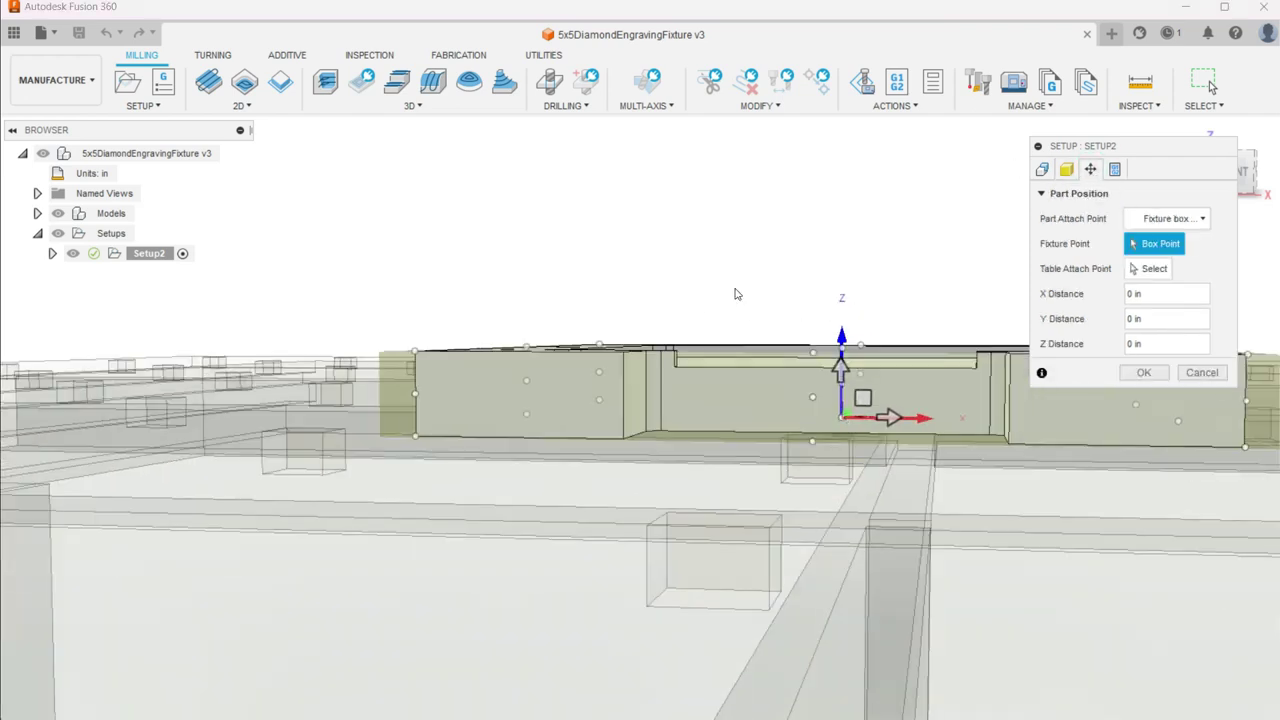
{"action": "middle_click_drag", "start_coordinate": [739, 259], "coordinate": [857, 312], "text": "shift"}
{"action": "scroll", "coordinate": [857, 312], "scroll_direction": "up", "scroll_amount": 3}
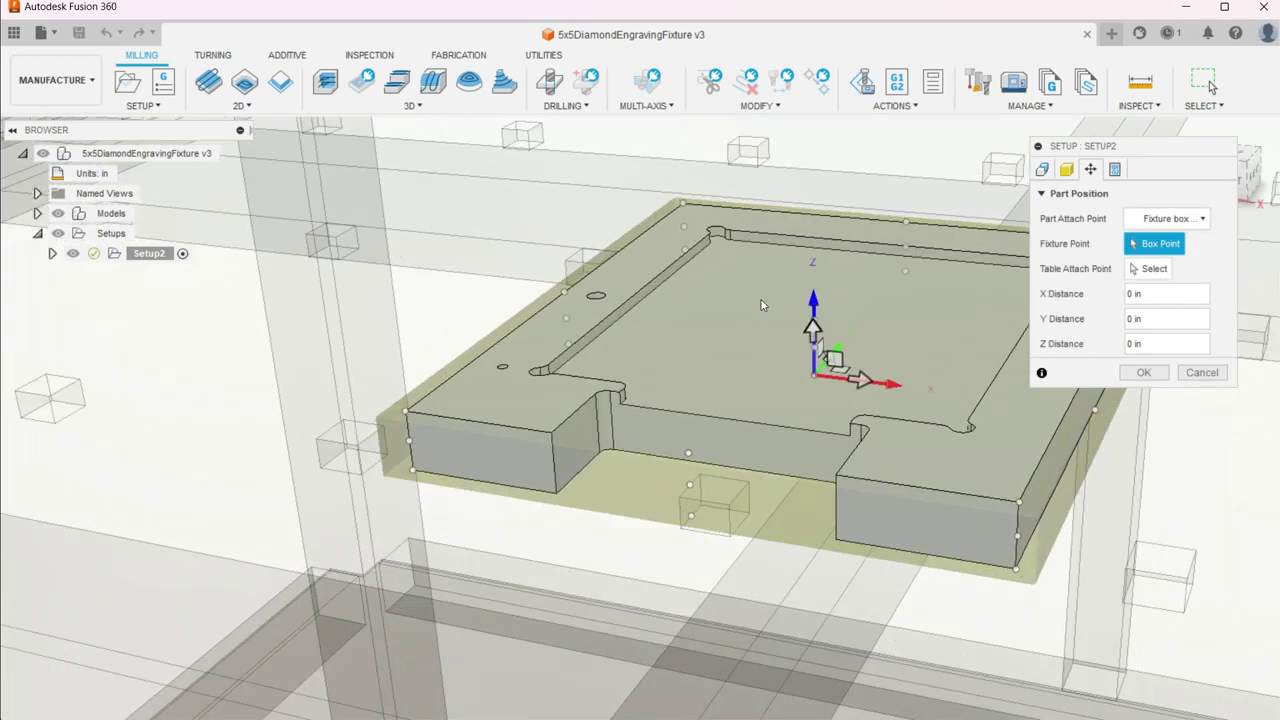
{"action": "scroll", "coordinate": [519, 402], "scroll_direction": "down", "scroll_amount": 7}
{"action": "scroll", "coordinate": [519, 402], "scroll_direction": "down", "scroll_amount": 3}
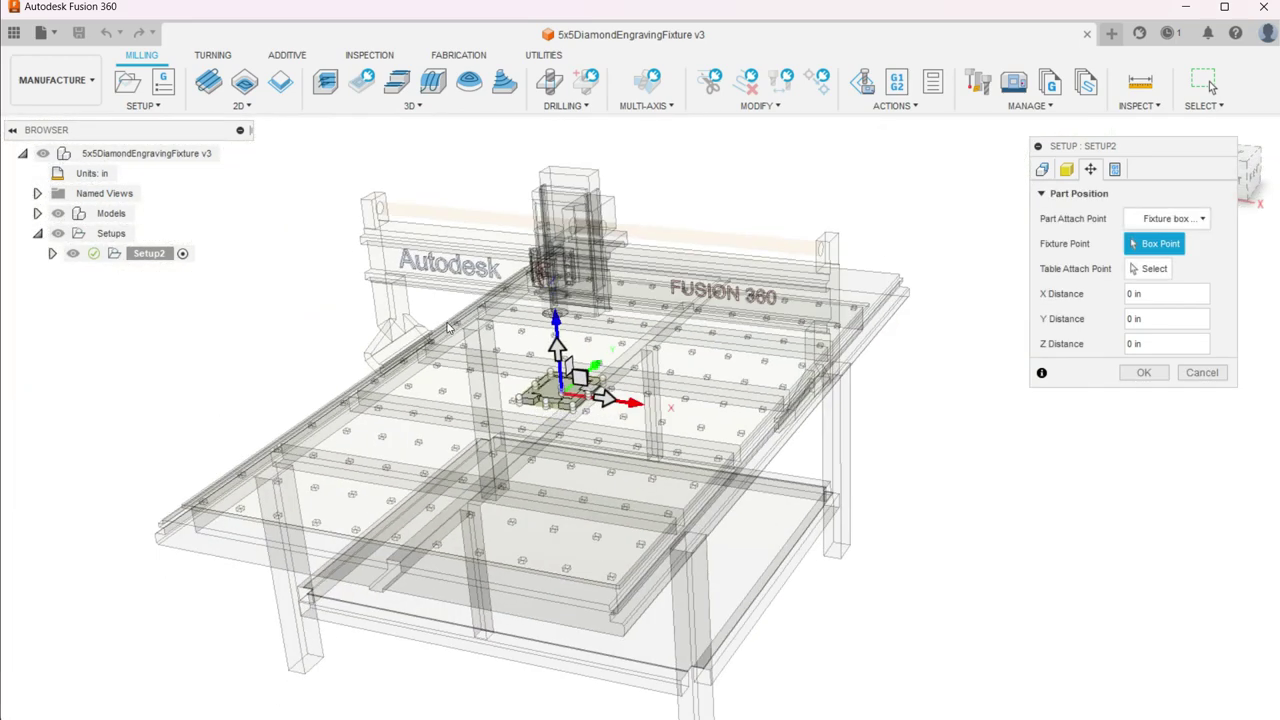
{"action": "scroll", "coordinate": [455, 325], "scroll_direction": "up", "scroll_amount": 5}
{"action": "scroll", "coordinate": [551, 376], "scroll_direction": "down", "scroll_amount": 2}
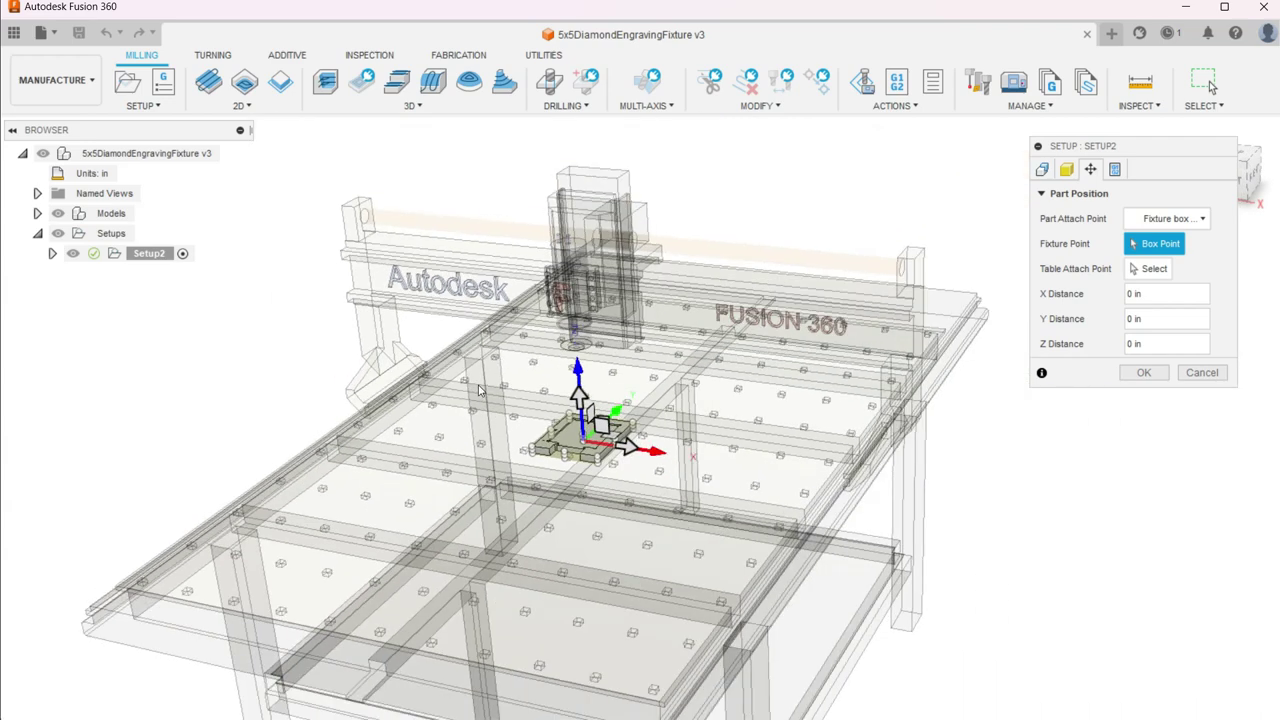
Inspect the part on the machine table, review the setup's program and machine WCS settings, and accept the setup
{"action": "scroll", "coordinate": [640, 310], "scroll_direction": "up", "scroll_amount": 3}
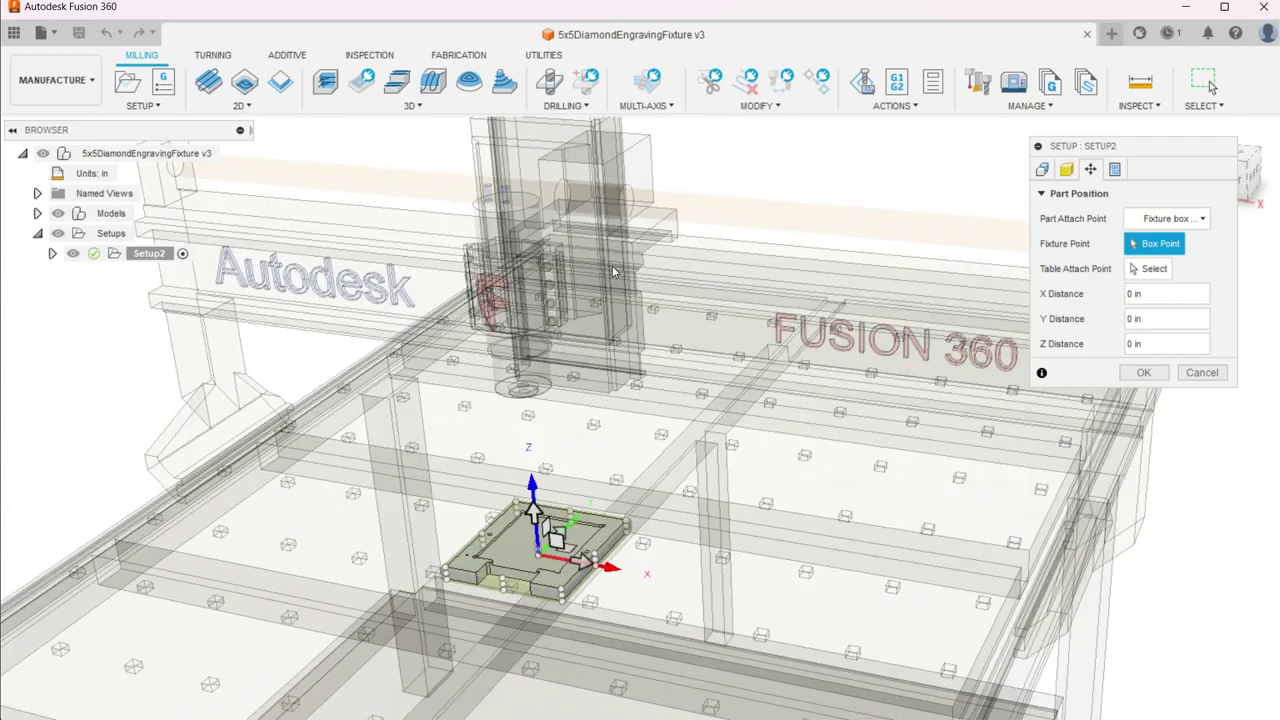
{"action": "scroll", "coordinate": [519, 504], "scroll_direction": "up", "scroll_amount": 3}
{"action": "scroll", "coordinate": [510, 690], "scroll_direction": "up", "scroll_amount": 2}
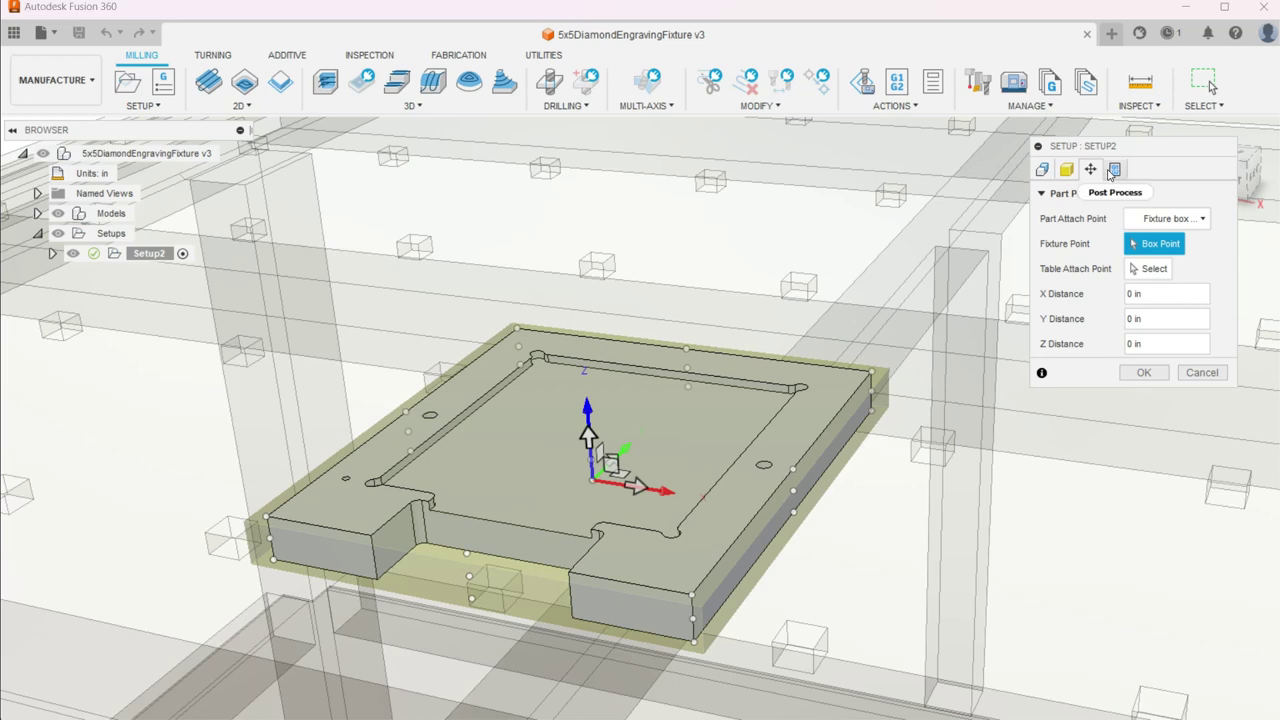
{"action": "left_click", "coordinate": [1117, 170]}
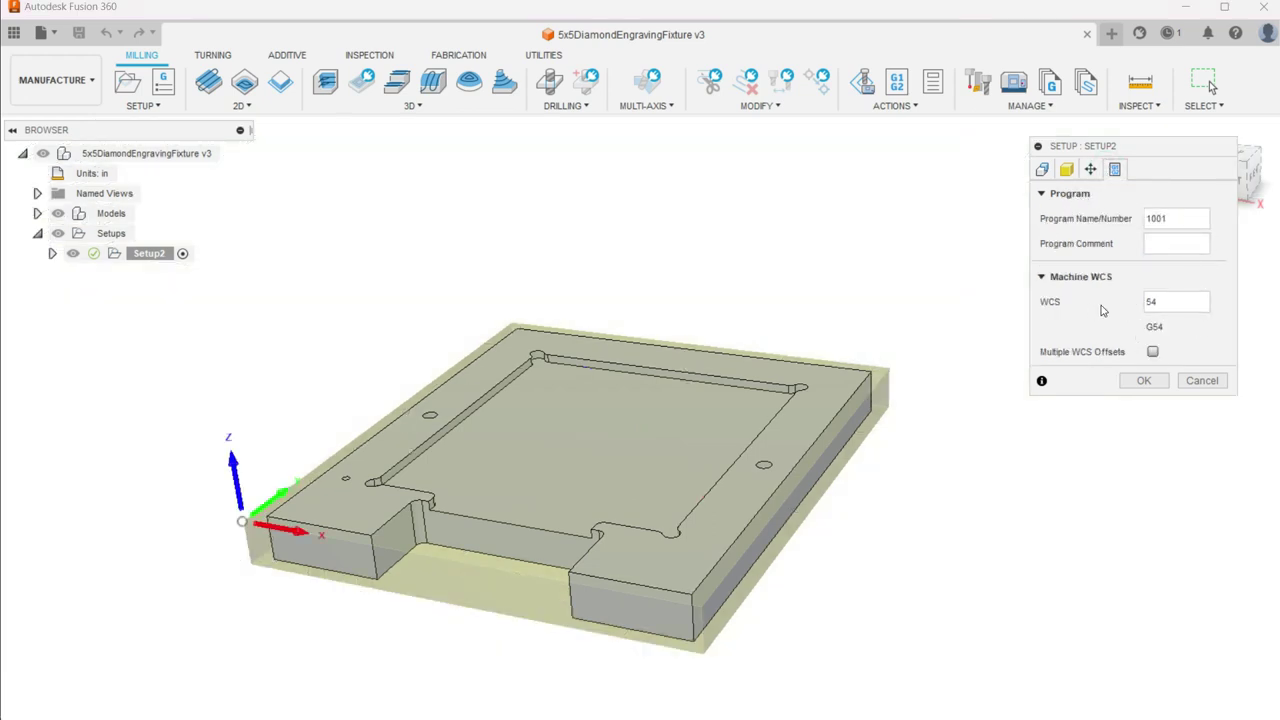
{"action": "left_click", "coordinate": [1143, 380]}
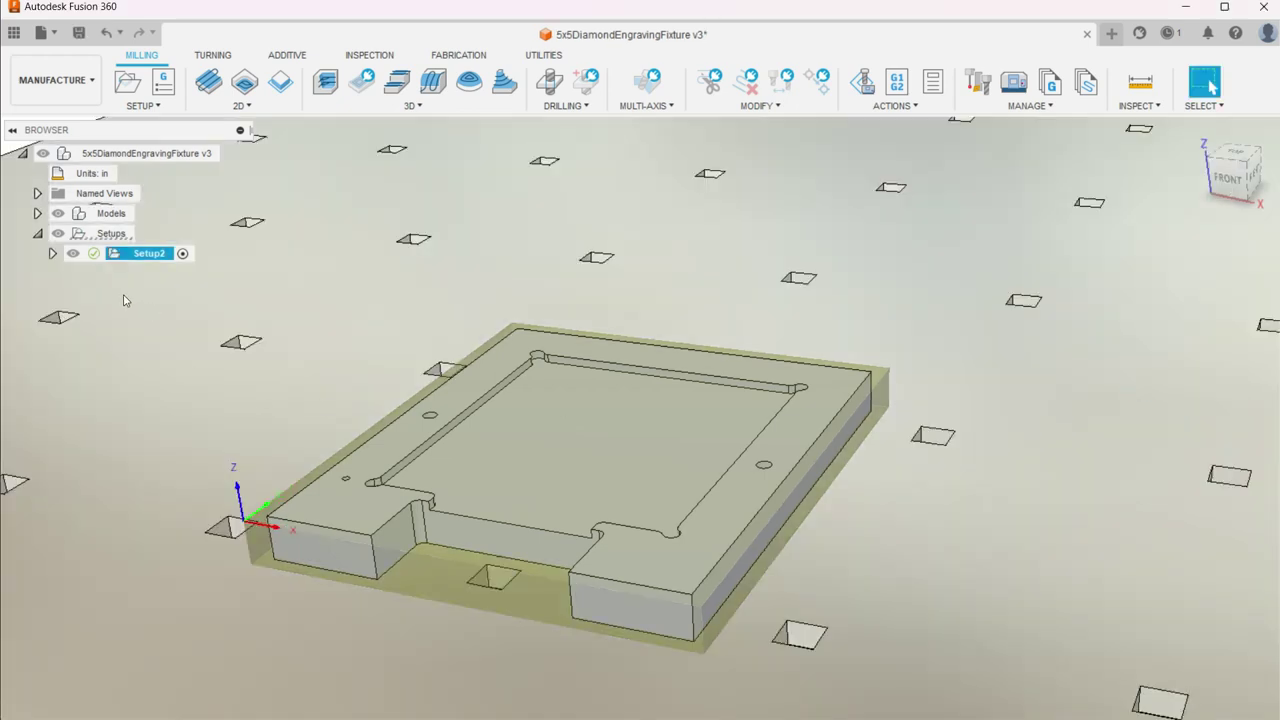
Deselect the setup and inspect the small hole beside the pocket's front corner on the fixture plate
{"action": "left_click", "coordinate": [255, 432]}
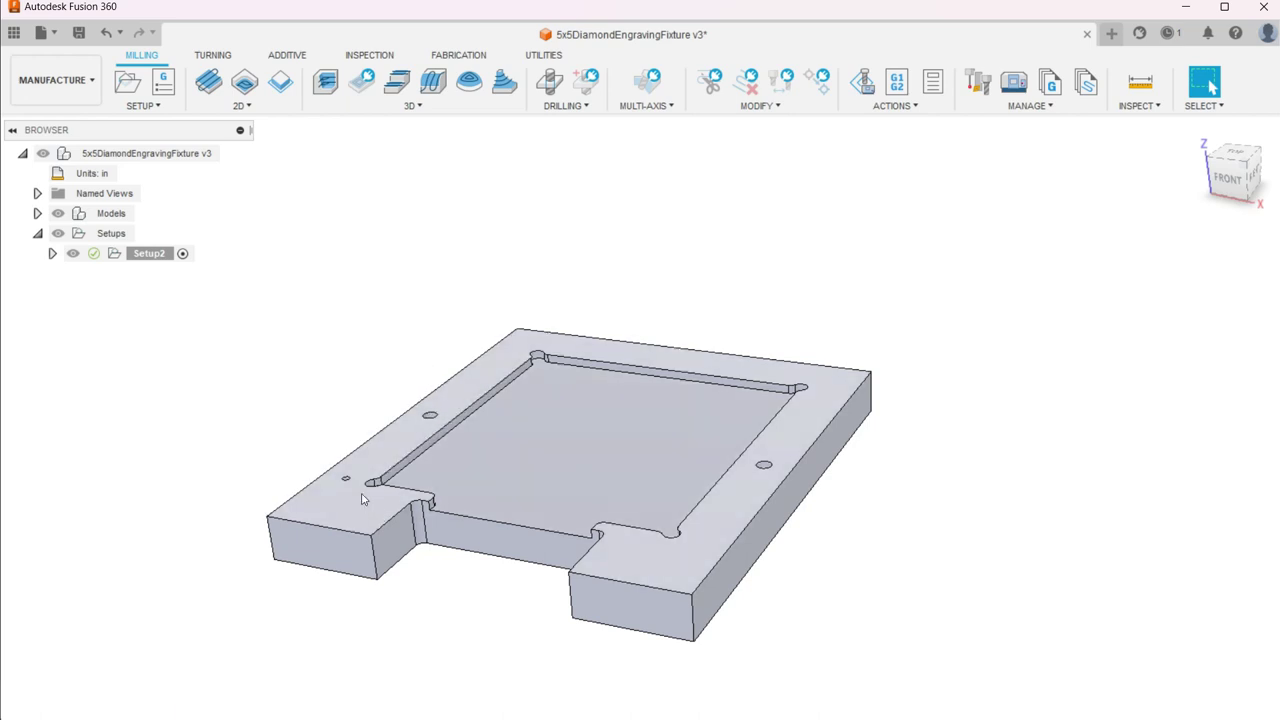
{"action": "scroll", "coordinate": [350, 483], "scroll_direction": "up", "scroll_amount": 3}
{"action": "scroll", "coordinate": [352, 483], "scroll_direction": "up", "scroll_amount": 4}
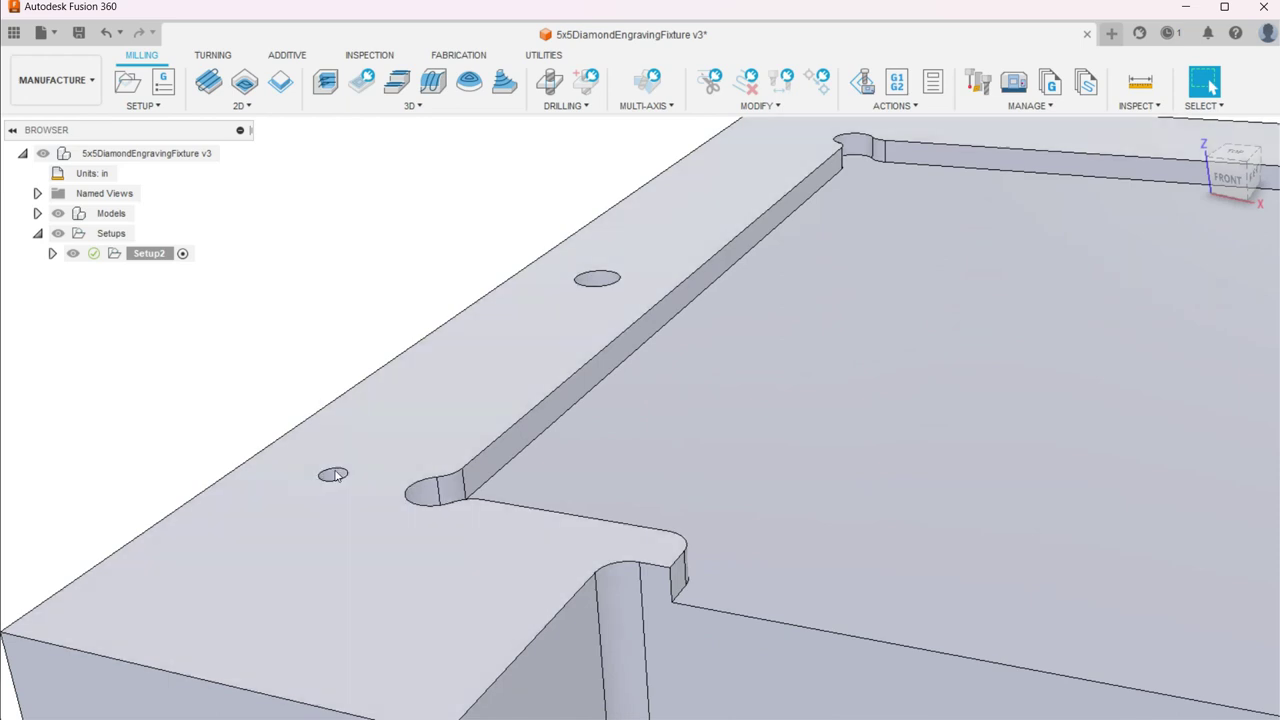
{"action": "scroll", "coordinate": [380, 468], "scroll_direction": "down", "scroll_amount": 5}
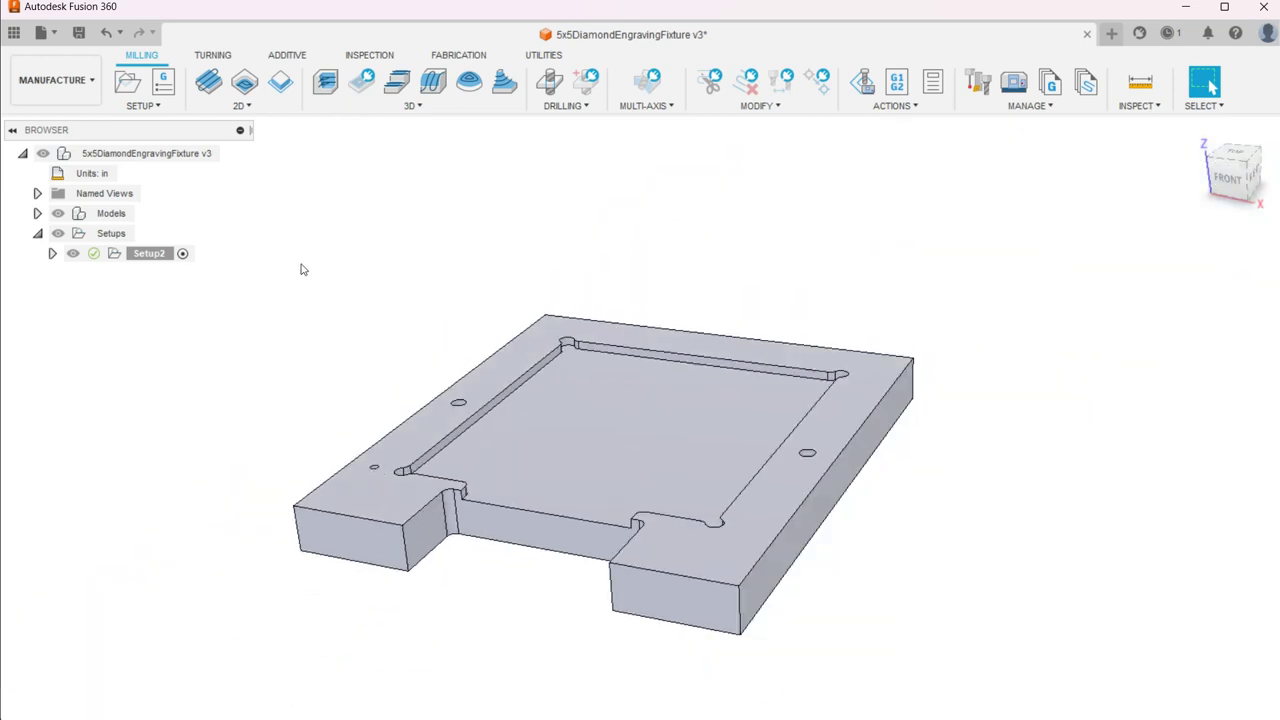
Expand Setup2 to list its machine and operations, and widen the browser to show the full operation and tool names
{"action": "left_click", "coordinate": [53, 253]}
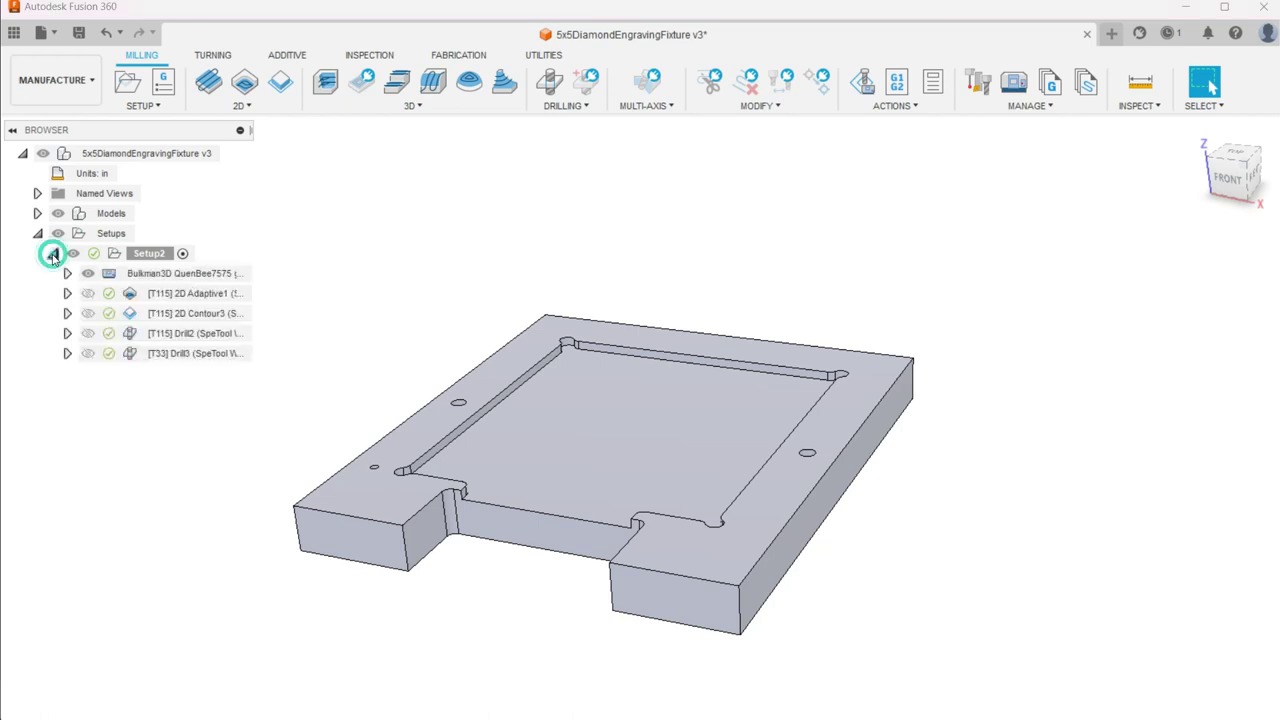
{"action": "left_click", "coordinate": [67, 273]}
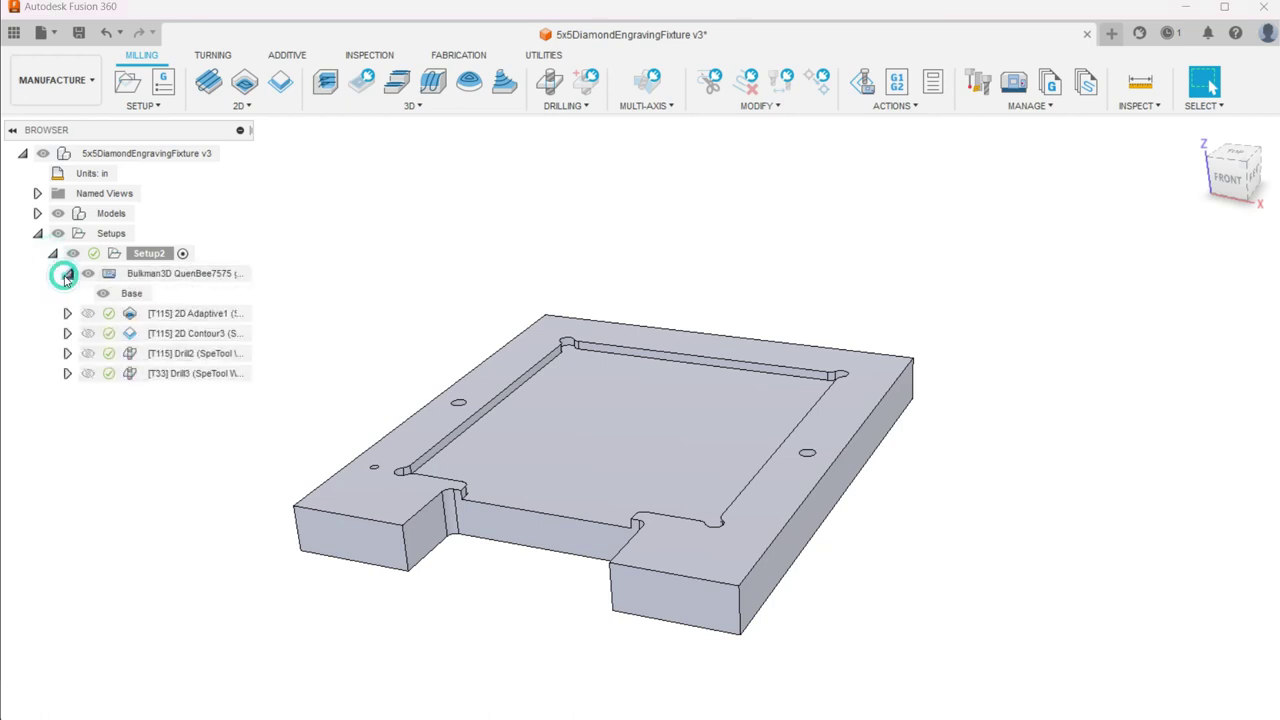
{"action": "left_click", "coordinate": [67, 273]}
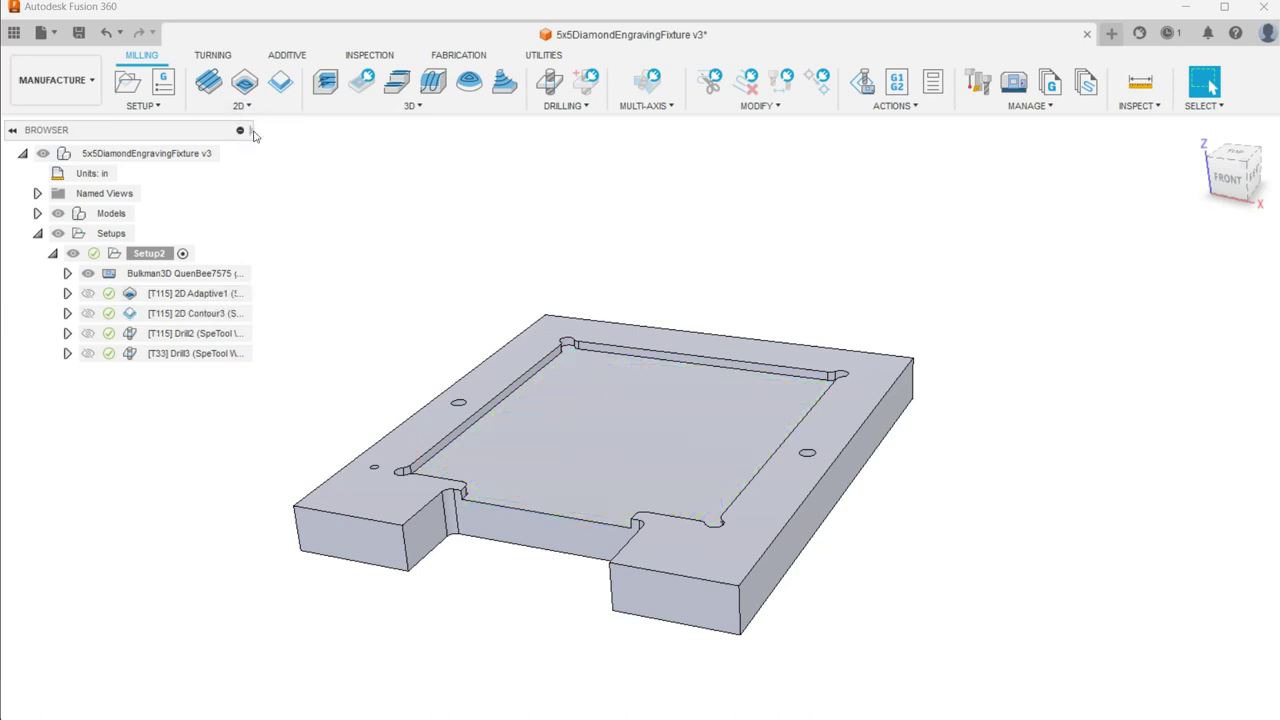
{"action": "left_click_drag", "start_coordinate": [250, 130], "coordinate": [725, 195]}
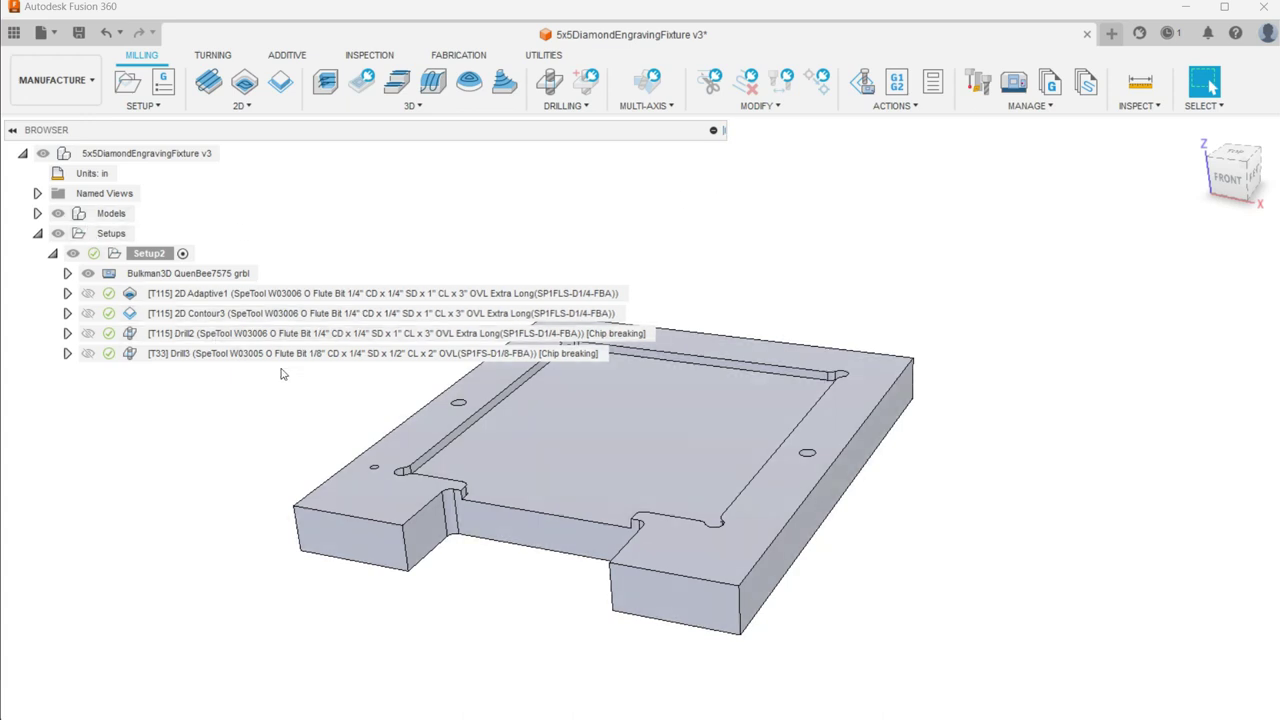
Preview the toolpaths of 2D Adaptive1, 2D Contour3, Drill2 and Drill3 on the part one after another
{"action": "mouse_move", "coordinate": [276, 303]}
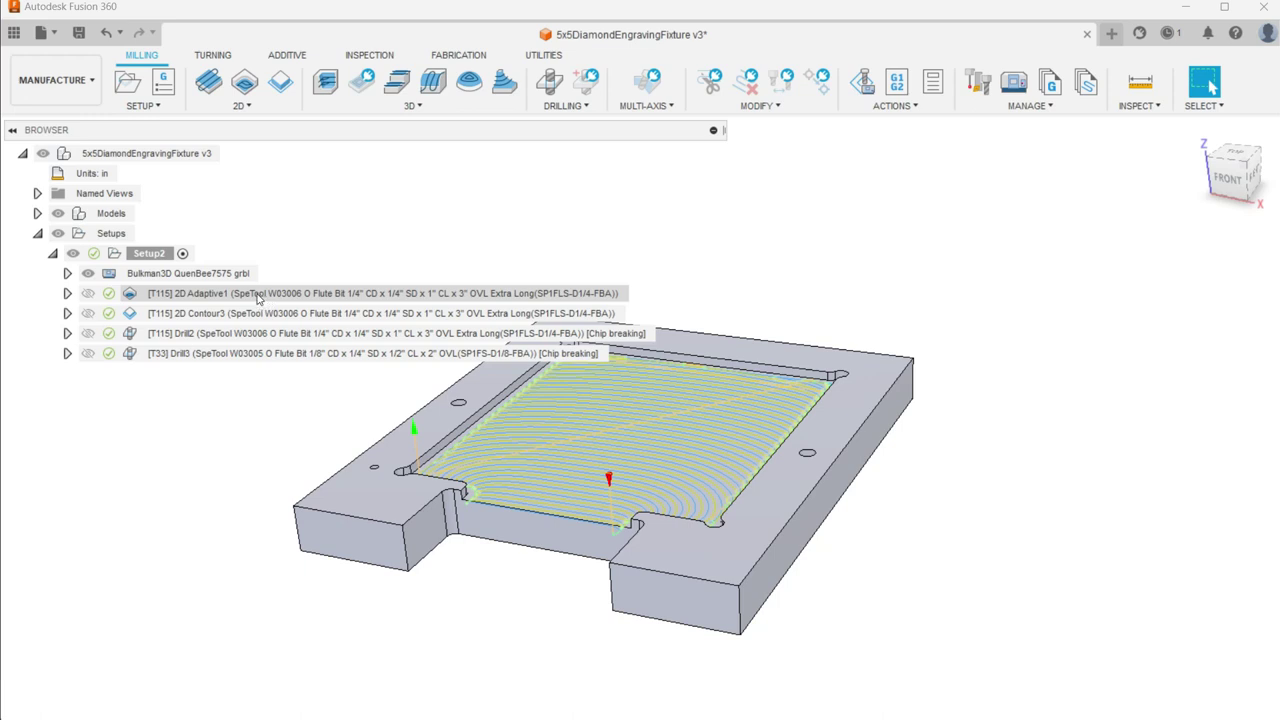
{"action": "left_click", "coordinate": [216, 315]}
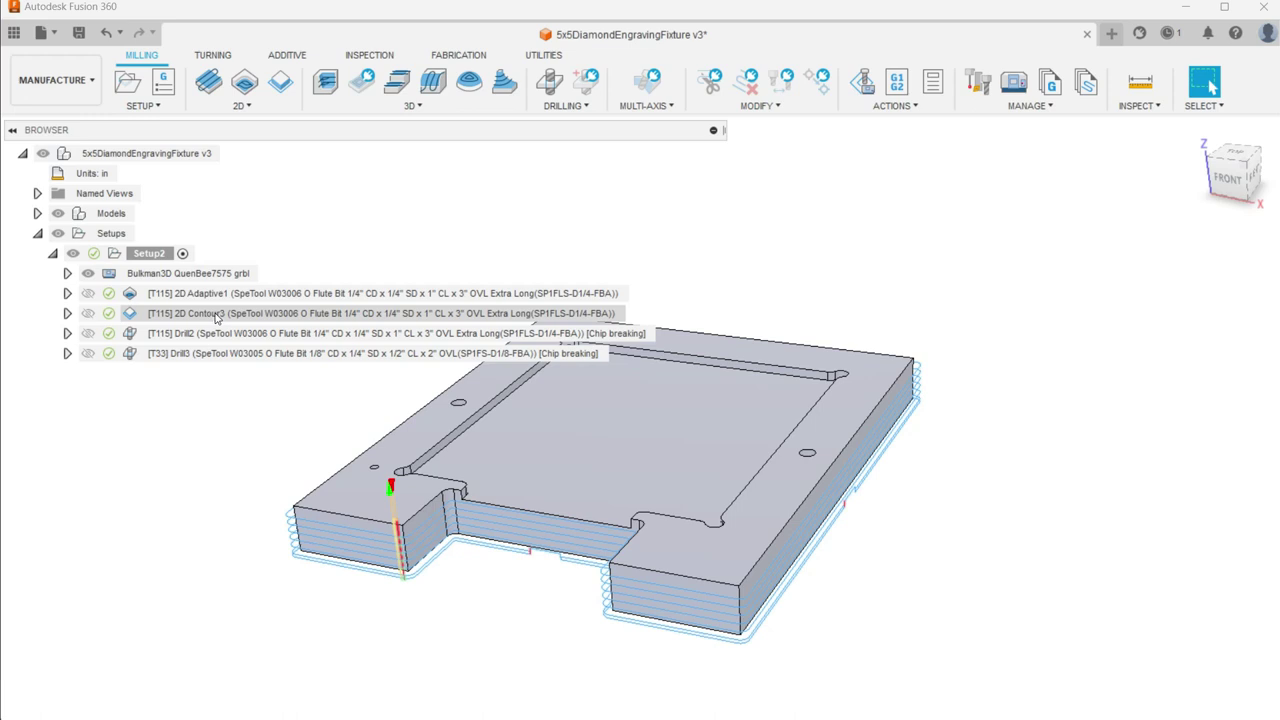
{"action": "left_click", "coordinate": [209, 336]}
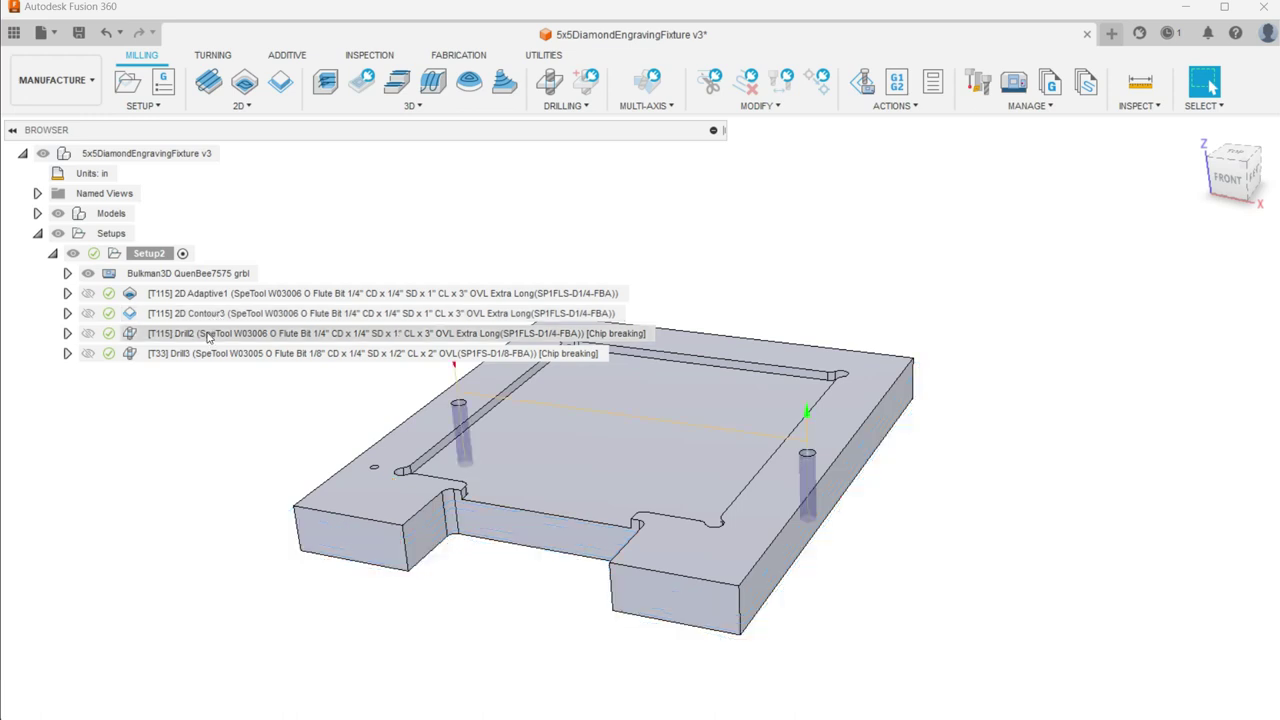
{"action": "left_click", "coordinate": [167, 356]}
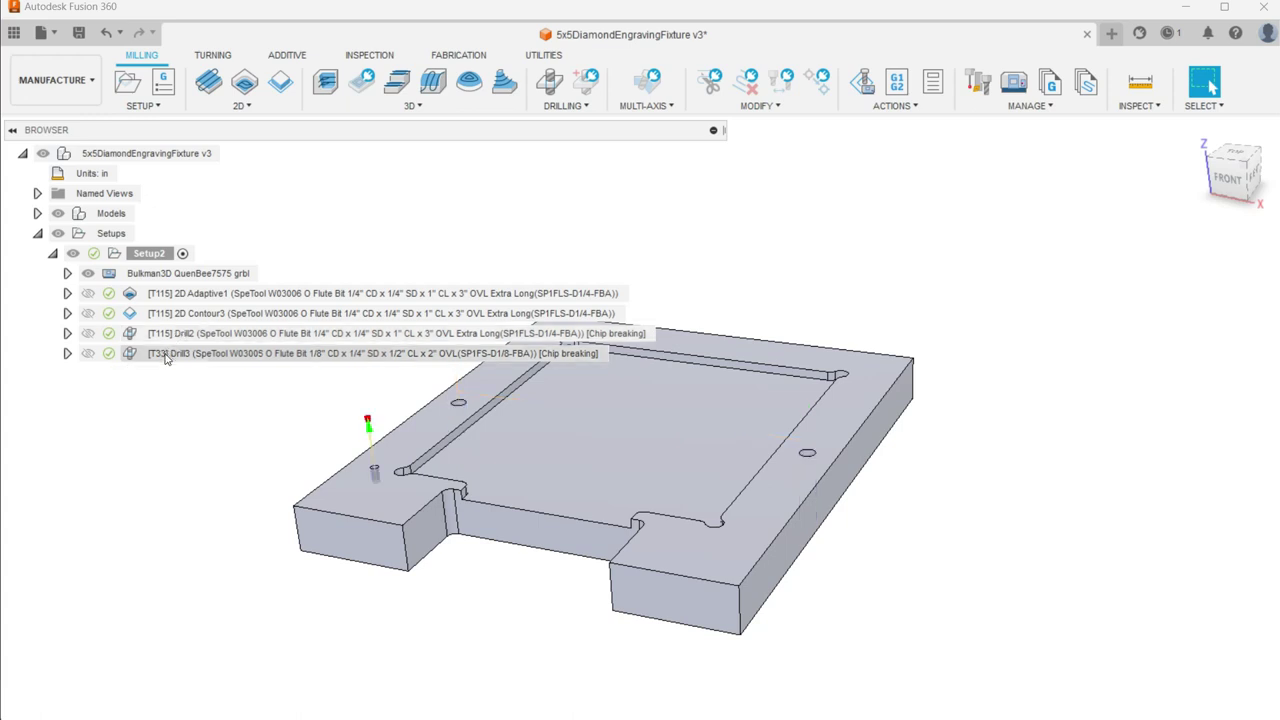
{"action": "left_click", "coordinate": [167, 440]}
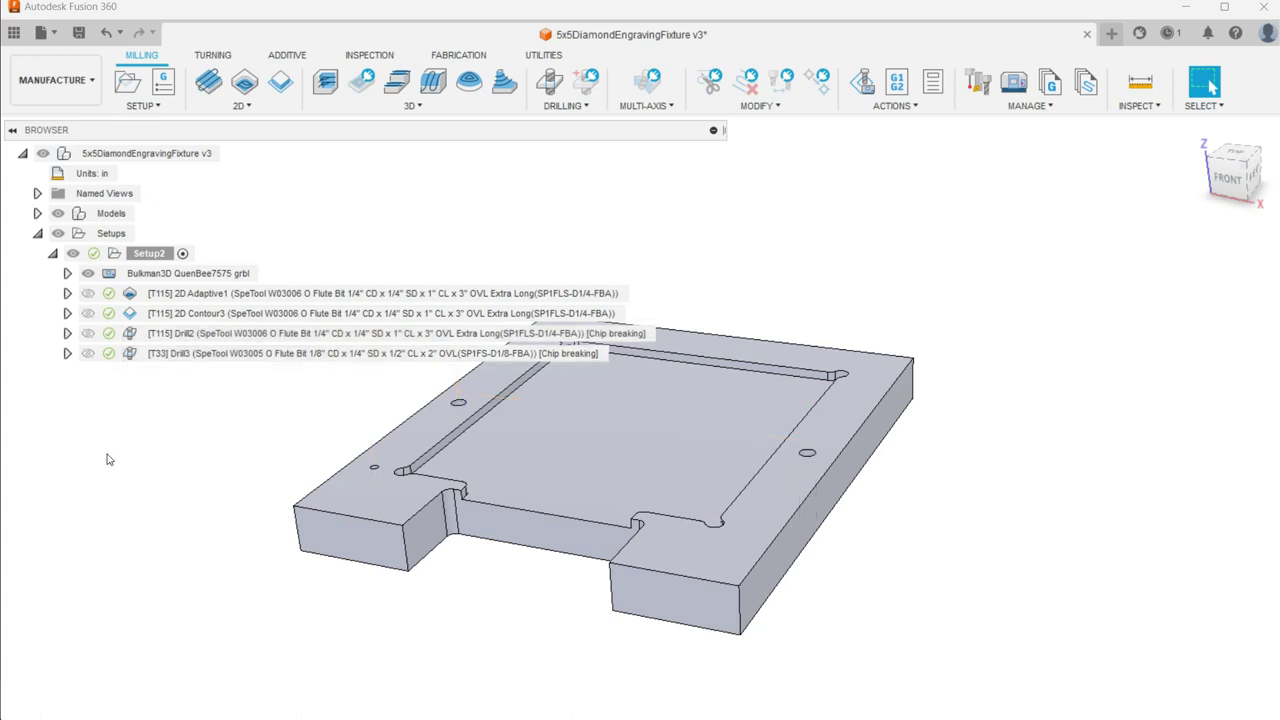
Open the 2D Adaptive1 operation for editing, narrow the browser, and review the operation's tool, speeds and feedrates
{"action": "left_click", "coordinate": [131, 294]}
{"action": "double_click", "coordinate": [133, 295]}
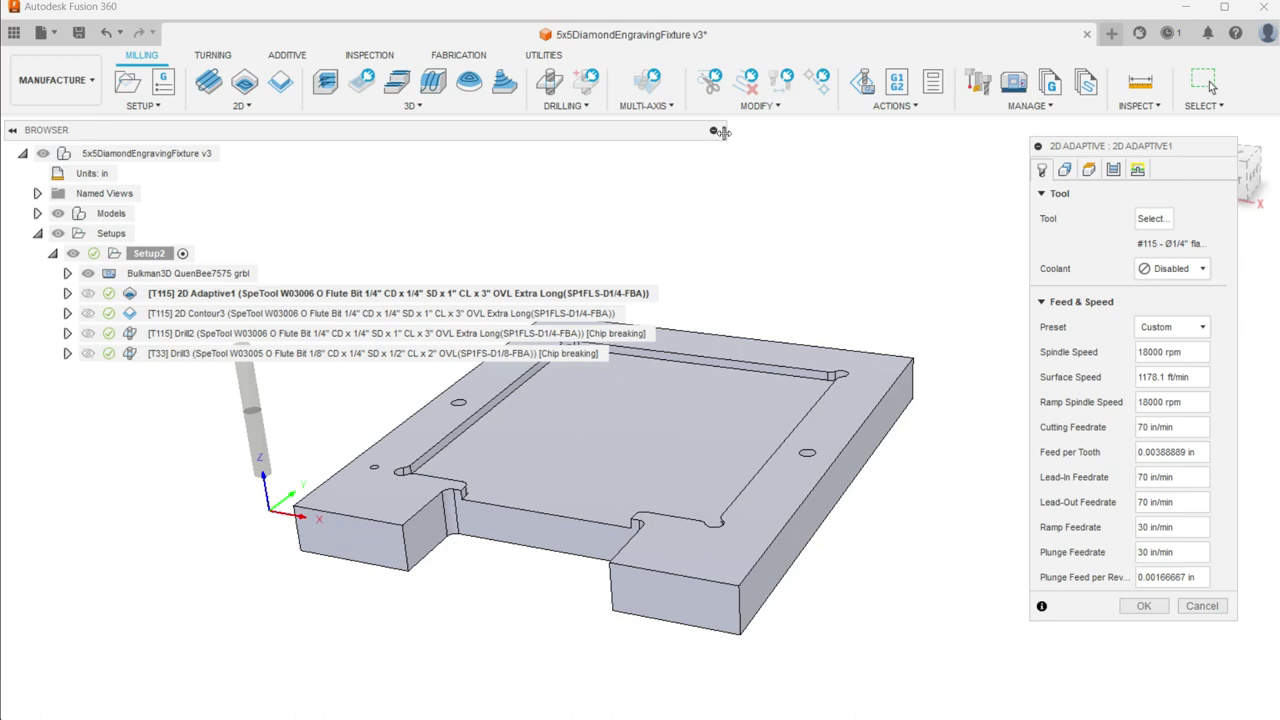
{"action": "mouse_move", "coordinate": [725, 133]}
{"action": "left_mouse_down"}
{"action": "mouse_move", "coordinate": [316, 140]}
{"action": "mouse_move", "coordinate": [291, 162]}
{"action": "left_mouse_up"}
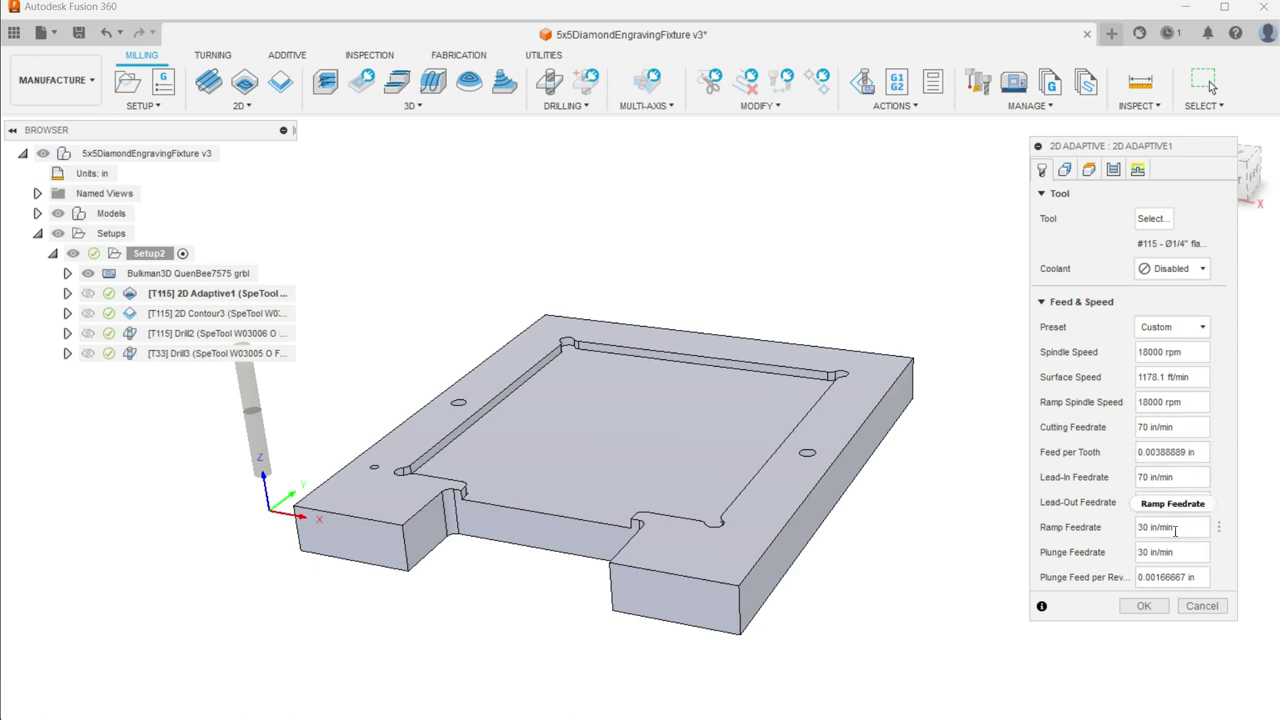
Review the adaptive operation's pocket selection and examine its clearance, retract, top and bottom heights from the side
{"action": "left_click", "coordinate": [1065, 170]}
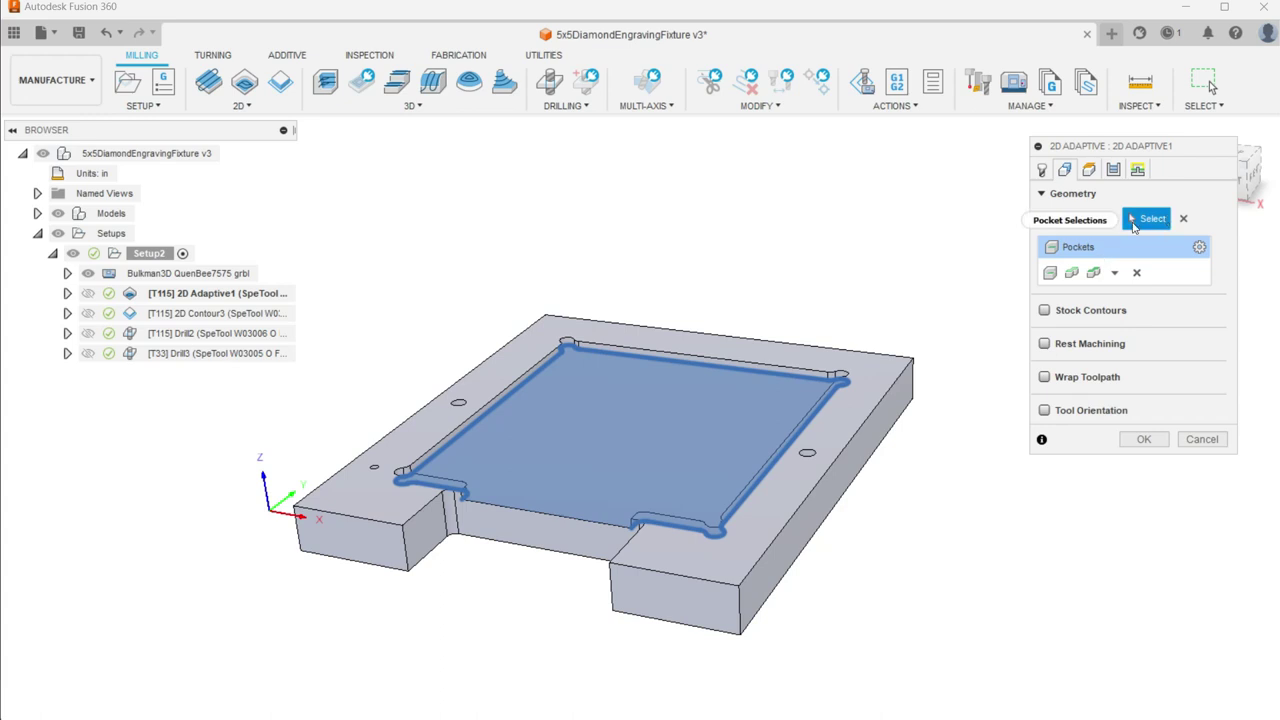
{"action": "left_click", "coordinate": [1090, 170]}
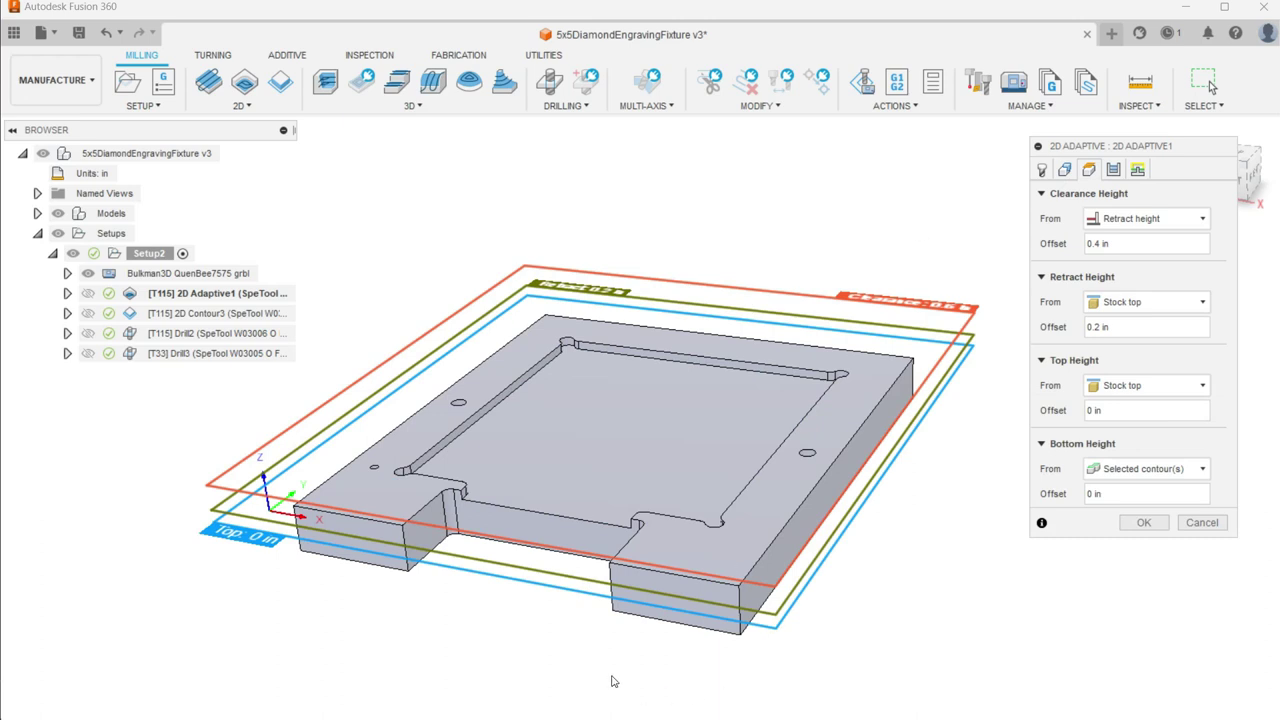
{"action": "middle_click_drag", "start_coordinate": [577, 680], "coordinate": [603, 648], "text": "shift"}
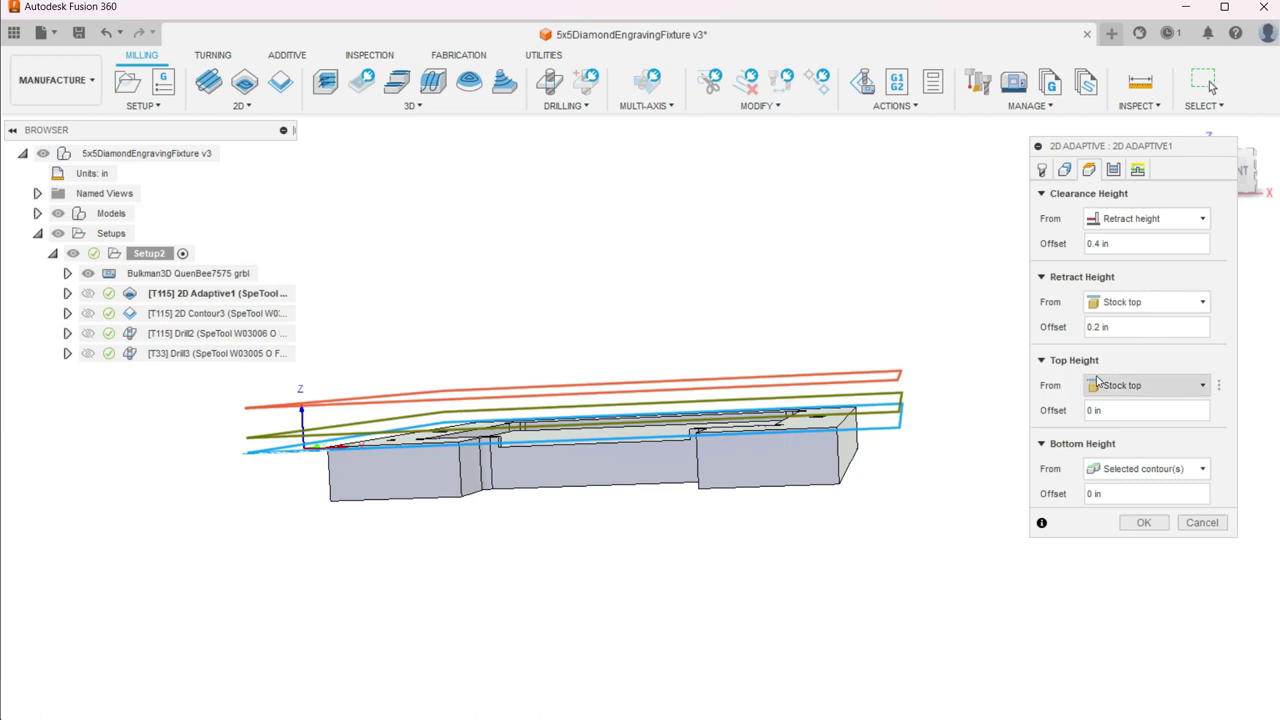
{"action": "mouse_move", "coordinate": [1125, 387]}
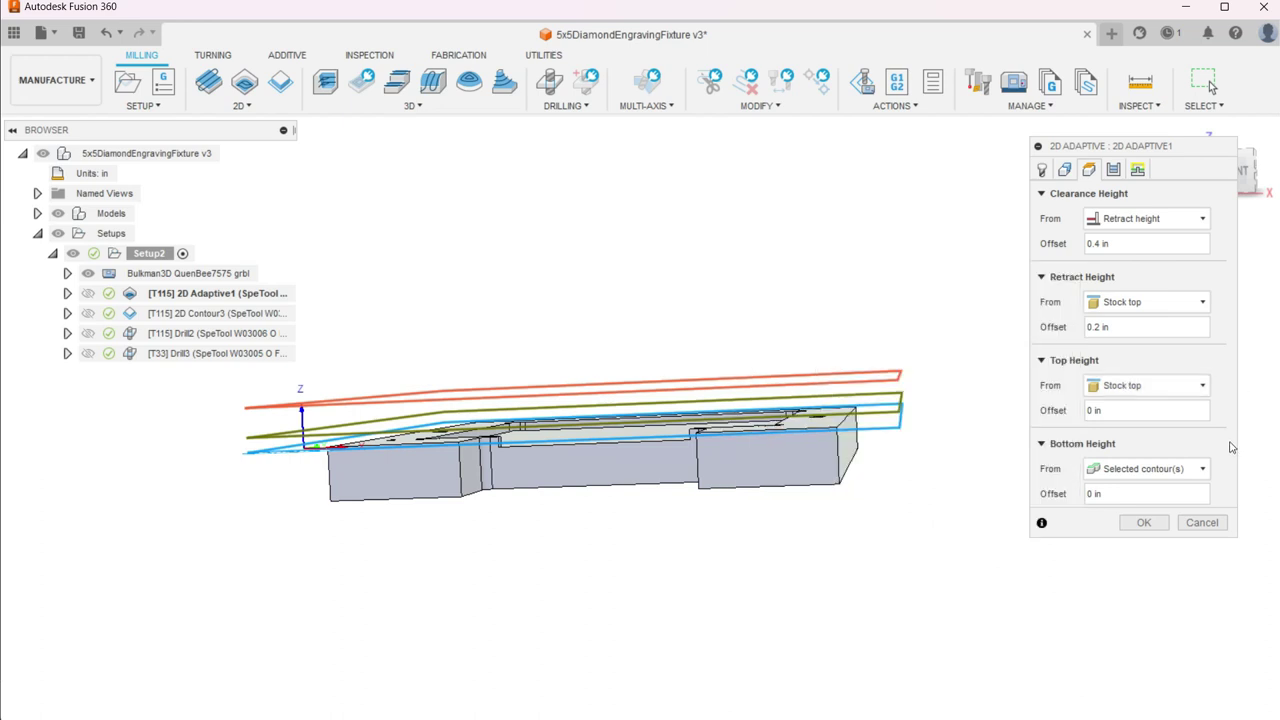
{"action": "mouse_move", "coordinate": [1140, 481]}
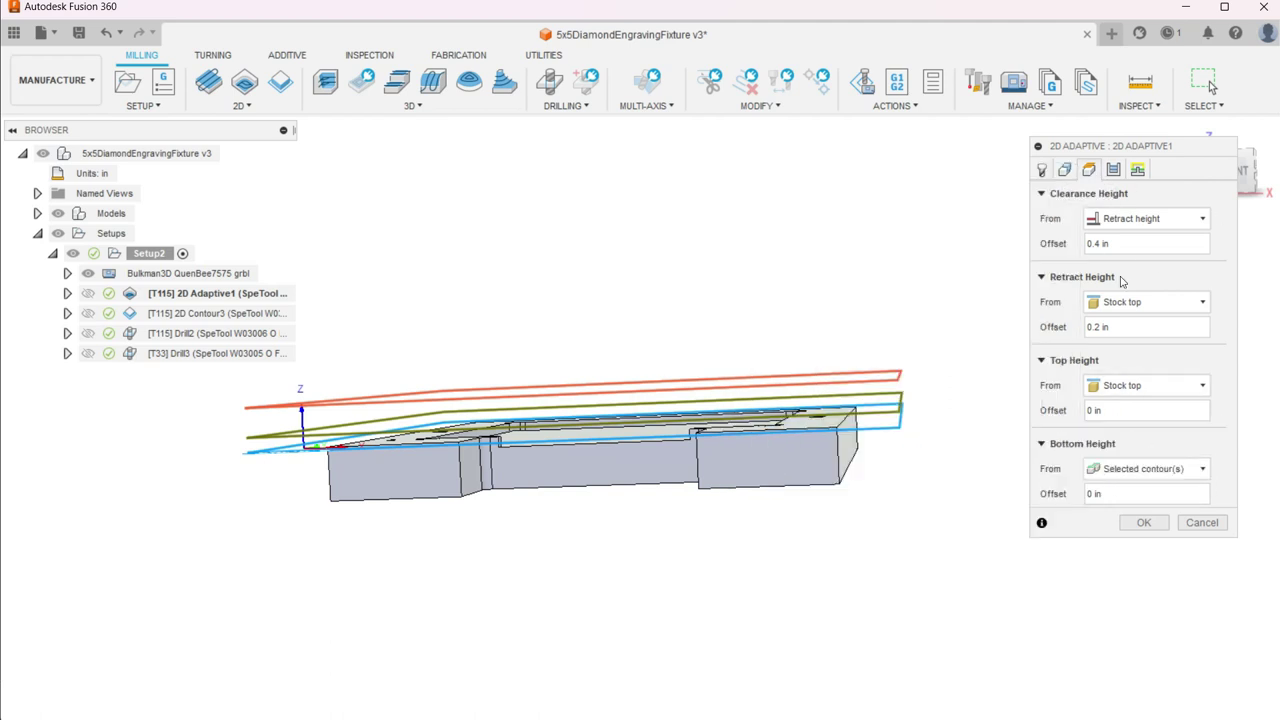
Review the adaptive operation's passes and linking settings, including the available ramp types
{"action": "left_click", "coordinate": [1113, 170]}
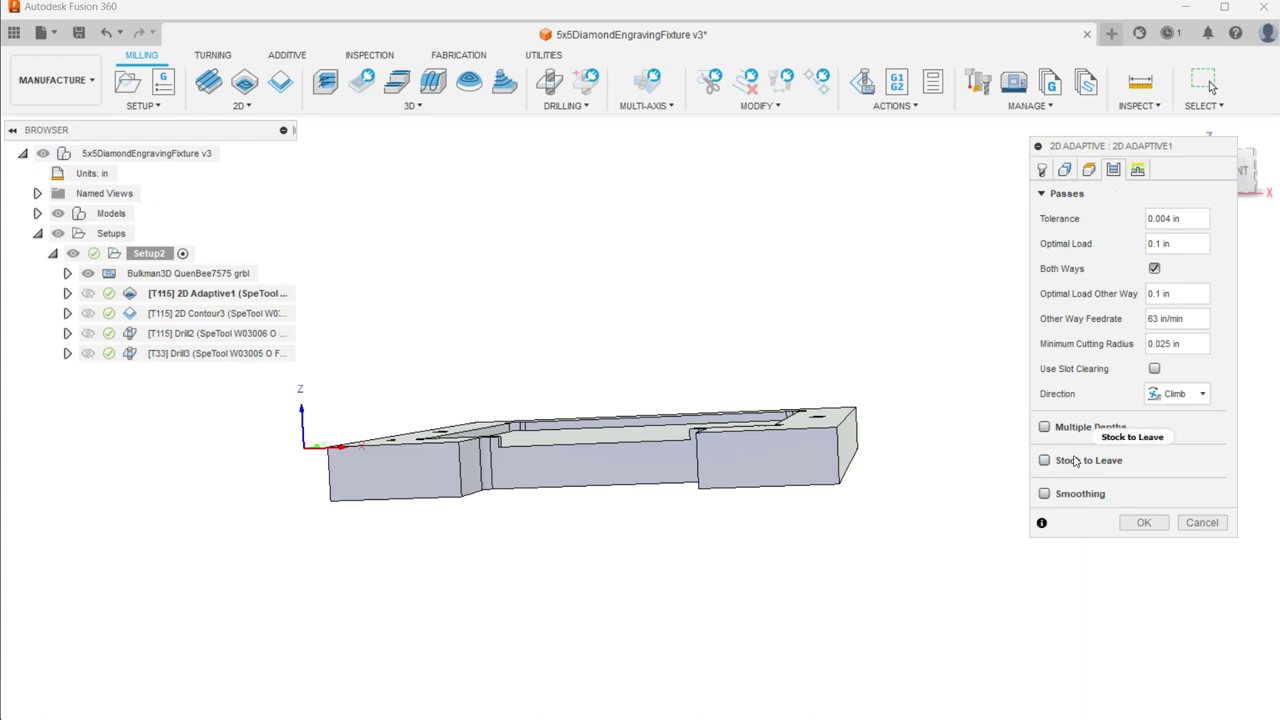
{"action": "left_click", "coordinate": [1137, 170]}
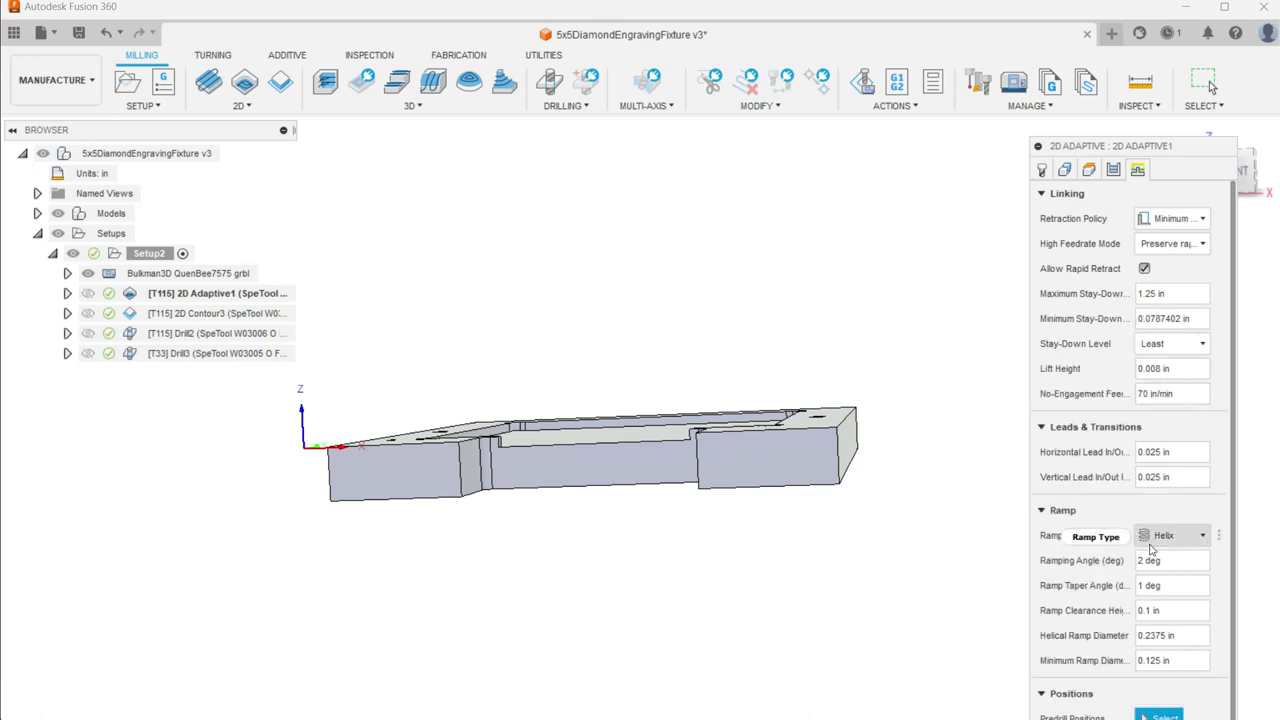
{"action": "mouse_move", "coordinate": [1155, 542]}
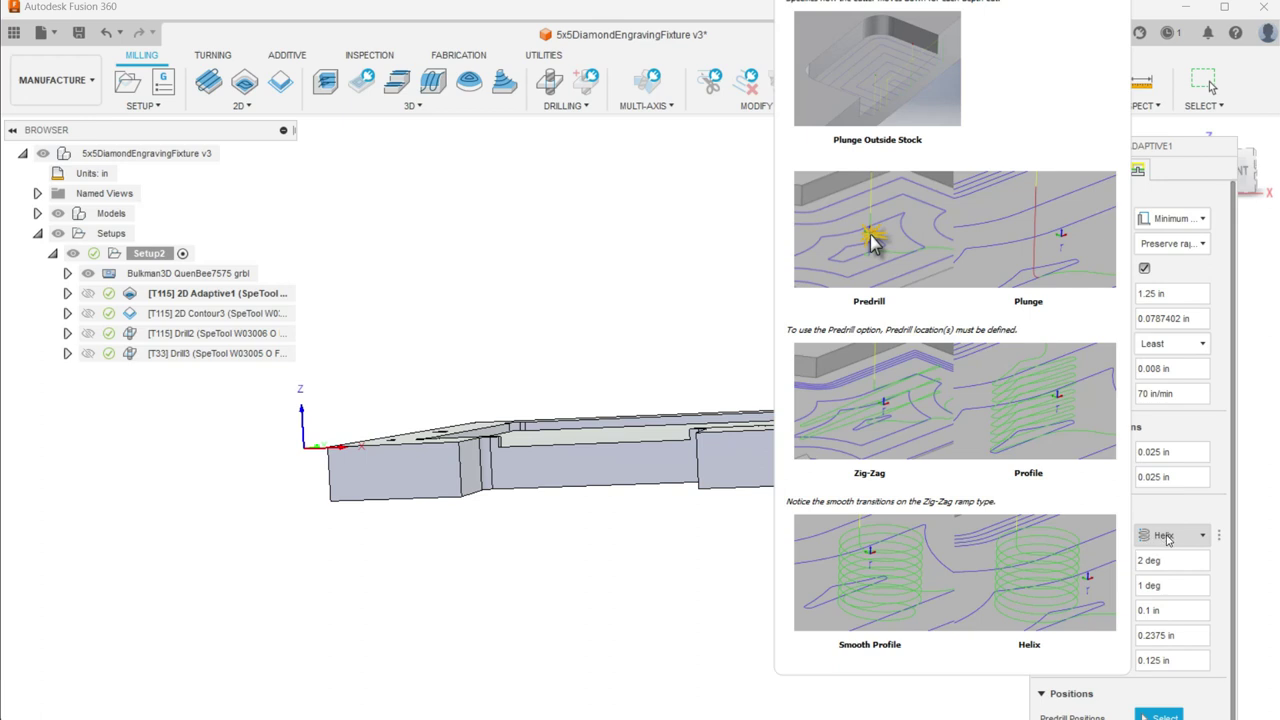
{"action": "left_click", "coordinate": [1200, 537]}
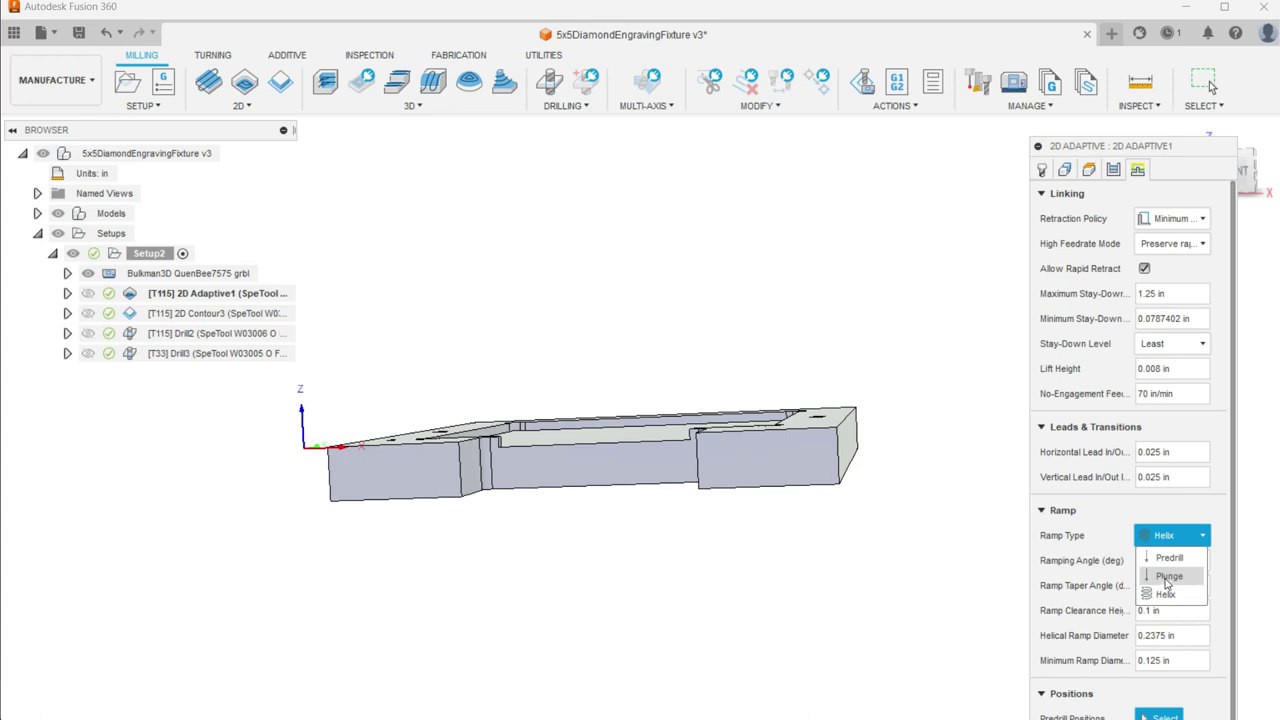
{"action": "left_click", "coordinate": [1200, 537]}
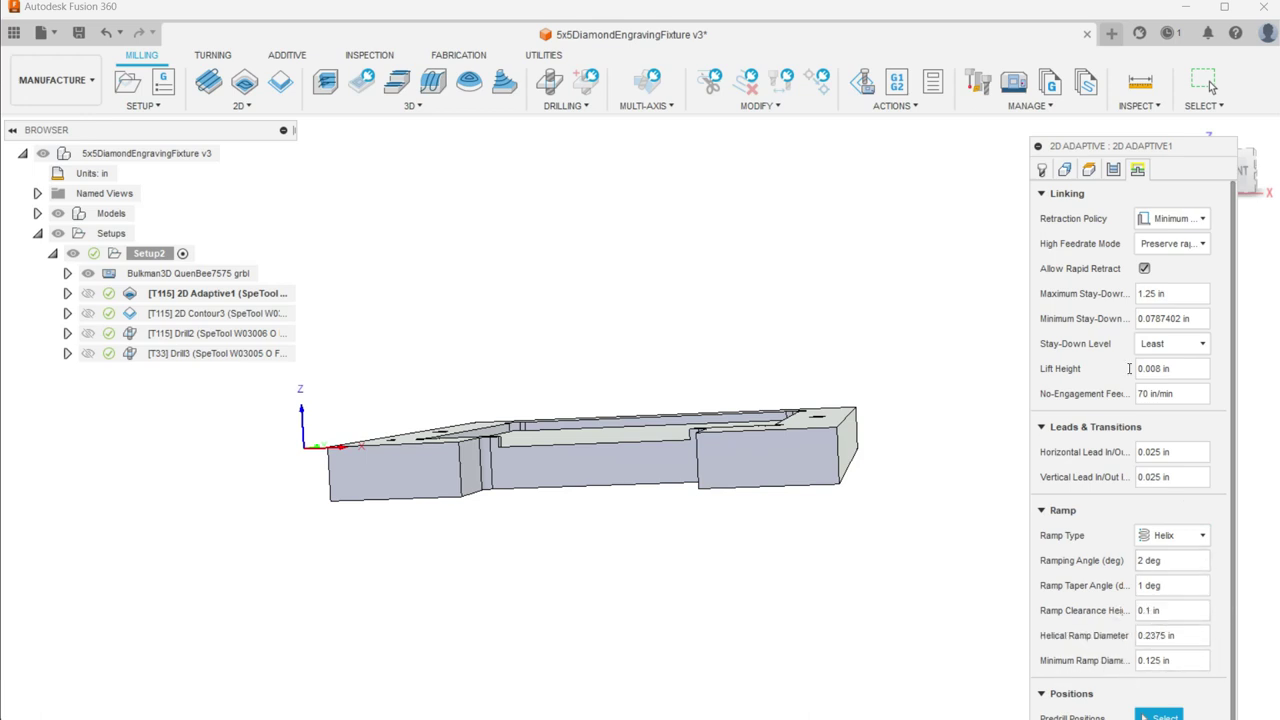
Move the 2D Adaptive1 settings dialog so it fits on screen, review the predrill, entry and exit positions, and accept the operation
{"action": "left_click_drag", "start_coordinate": [1122, 146], "coordinate": [1074, 63]}
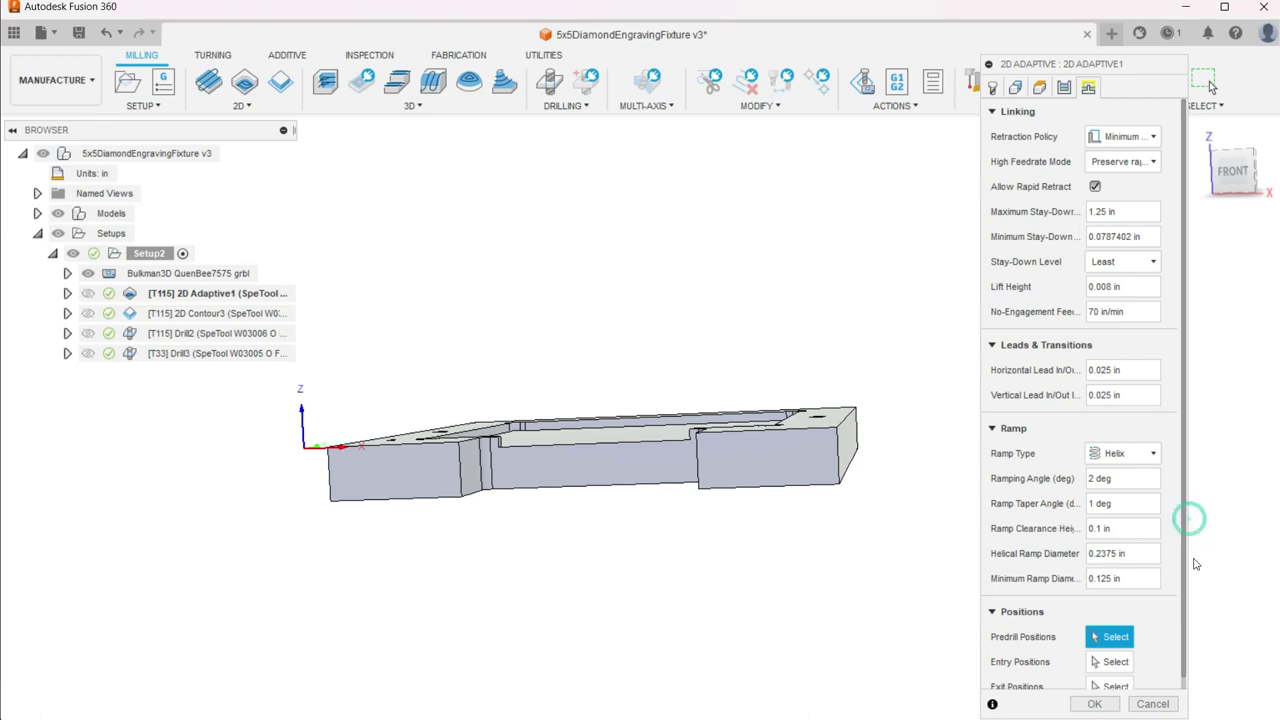
{"action": "scroll", "coordinate": [1184, 568], "scroll_direction": "down", "scroll_amount": 1}
{"action": "scroll", "coordinate": [1184, 568], "scroll_direction": "down", "scroll_amount": 1}
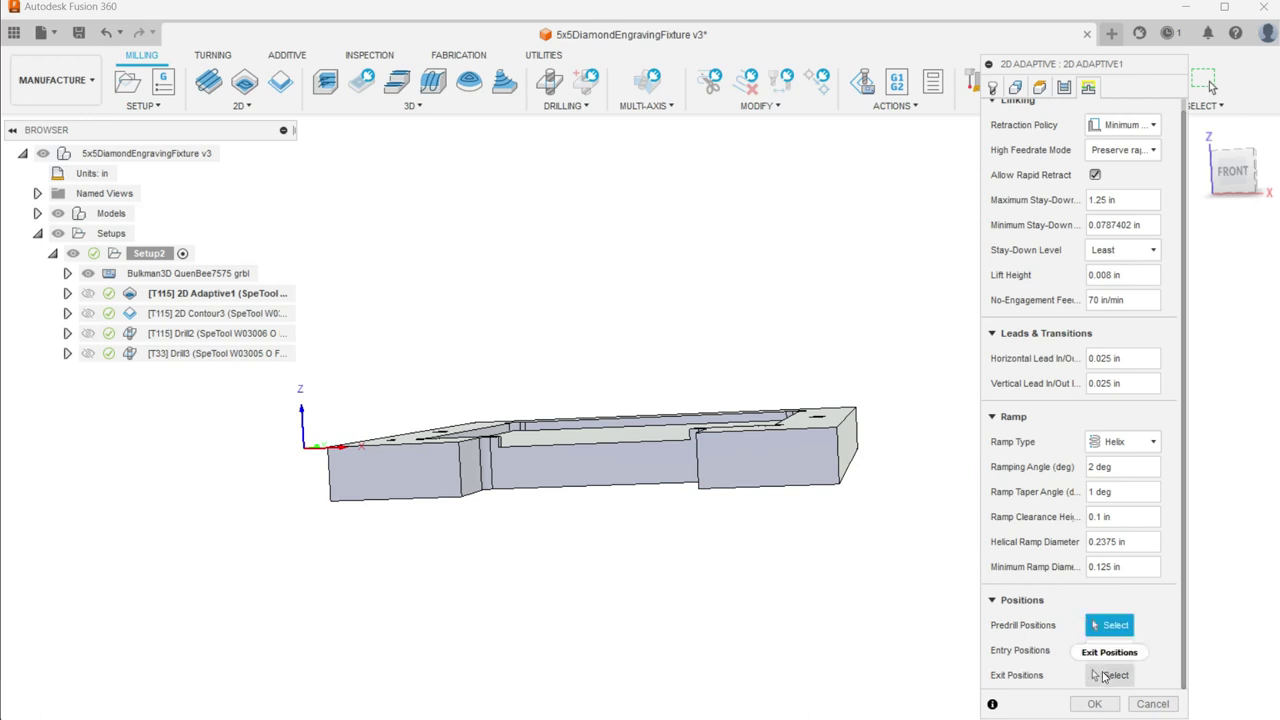
{"action": "mouse_move", "coordinate": [1096, 677]}
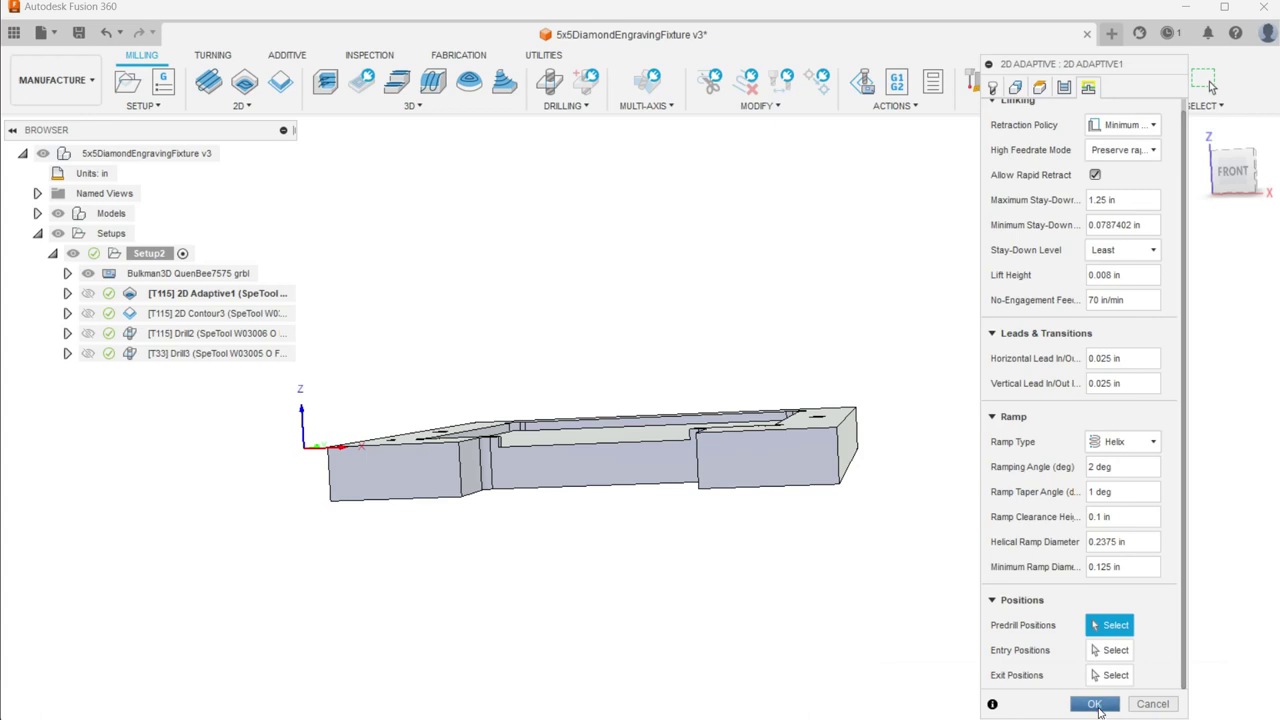
{"action": "left_click", "coordinate": [1097, 706]}
Examine the 2D Adaptive1 toolpath and the pocket it clears in the stock from several angles
{"action": "middle_click_drag", "start_coordinate": [563, 240], "coordinate": [596, 383], "text": "shift"}
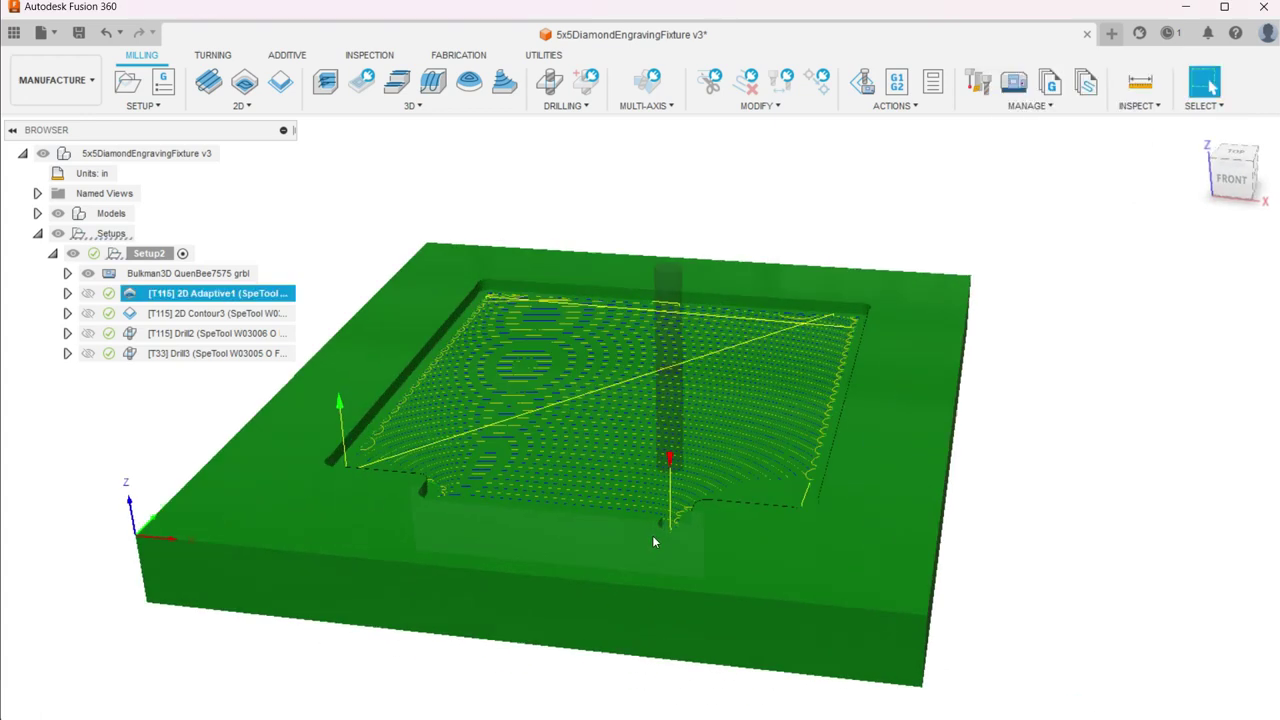
{"action": "scroll", "coordinate": [645, 543], "scroll_direction": "up", "scroll_amount": 4}
{"action": "scroll", "coordinate": [644, 544], "scroll_direction": "down", "scroll_amount": 3}
{"action": "middle_click_drag", "start_coordinate": [508, 397], "coordinate": [503, 447], "text": "shift"}
{"action": "scroll", "coordinate": [510, 437], "scroll_direction": "down", "scroll_amount": 5}
{"action": "scroll", "coordinate": [380, 486], "scroll_direction": "up", "scroll_amount": 3}
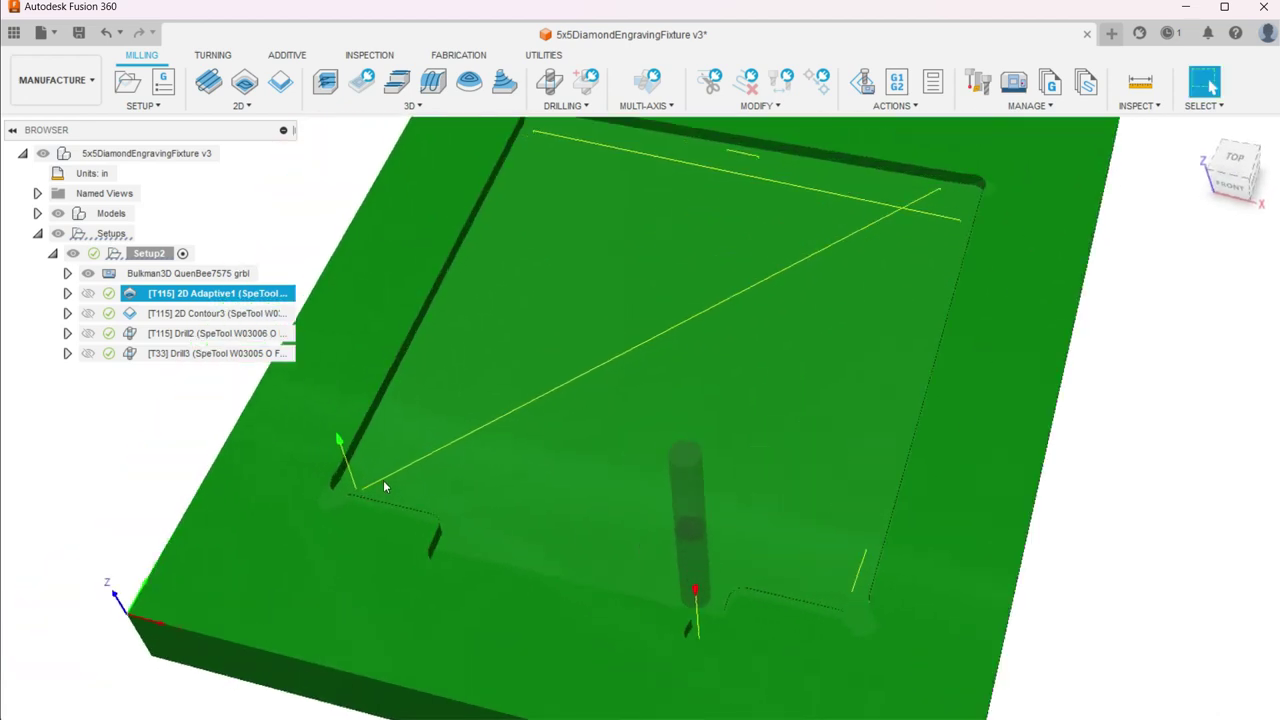
{"action": "scroll", "coordinate": [383, 480], "scroll_direction": "down", "scroll_amount": 1}
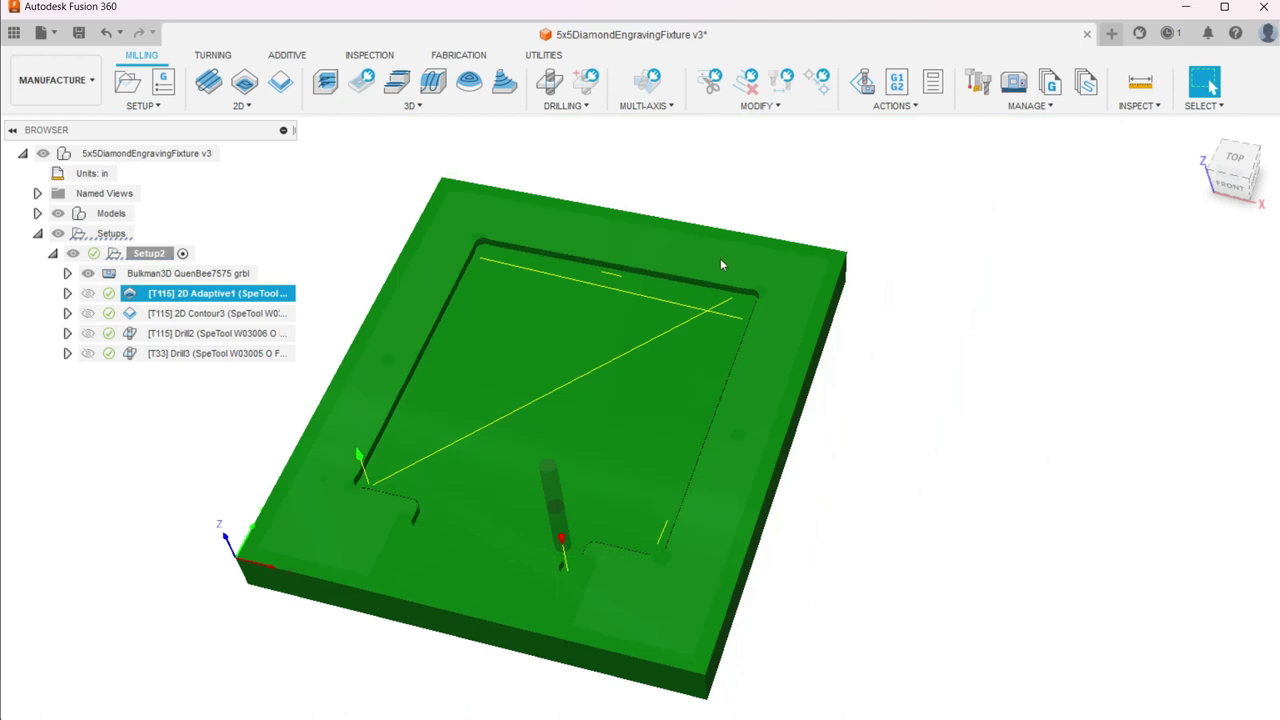
Simulate the 2D Adaptive1 operation through to its end, inspect the cleared pocket up close, and exit the simulation
{"action": "left_click", "coordinate": [866, 88]}
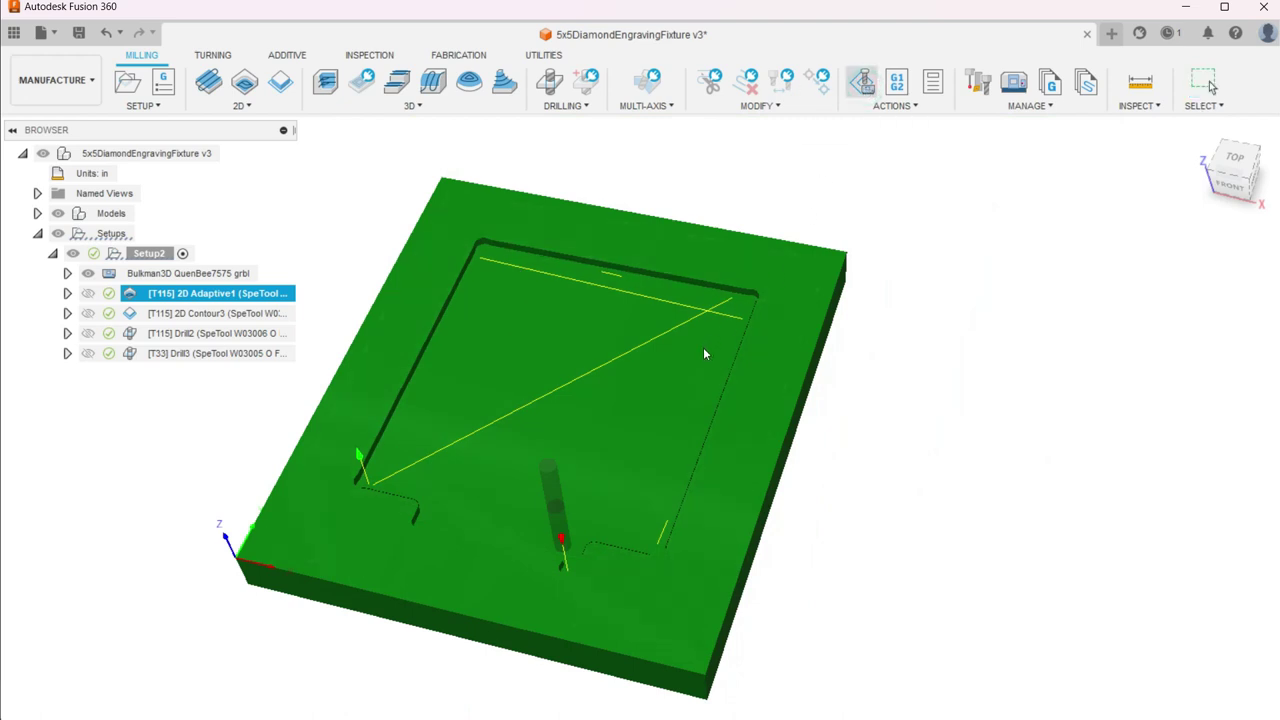
{"action": "middle_click_drag", "start_coordinate": [590, 645], "coordinate": [565, 612], "text": "shift"}
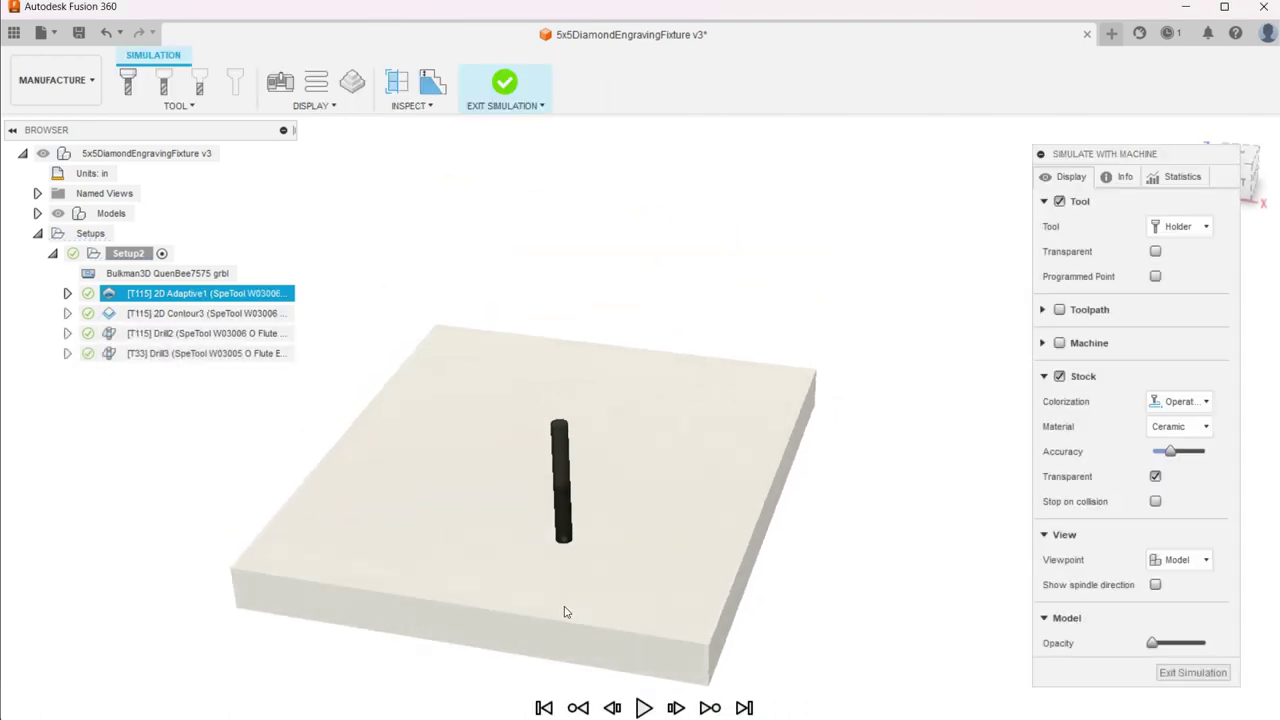
{"action": "left_click", "coordinate": [643, 708]}
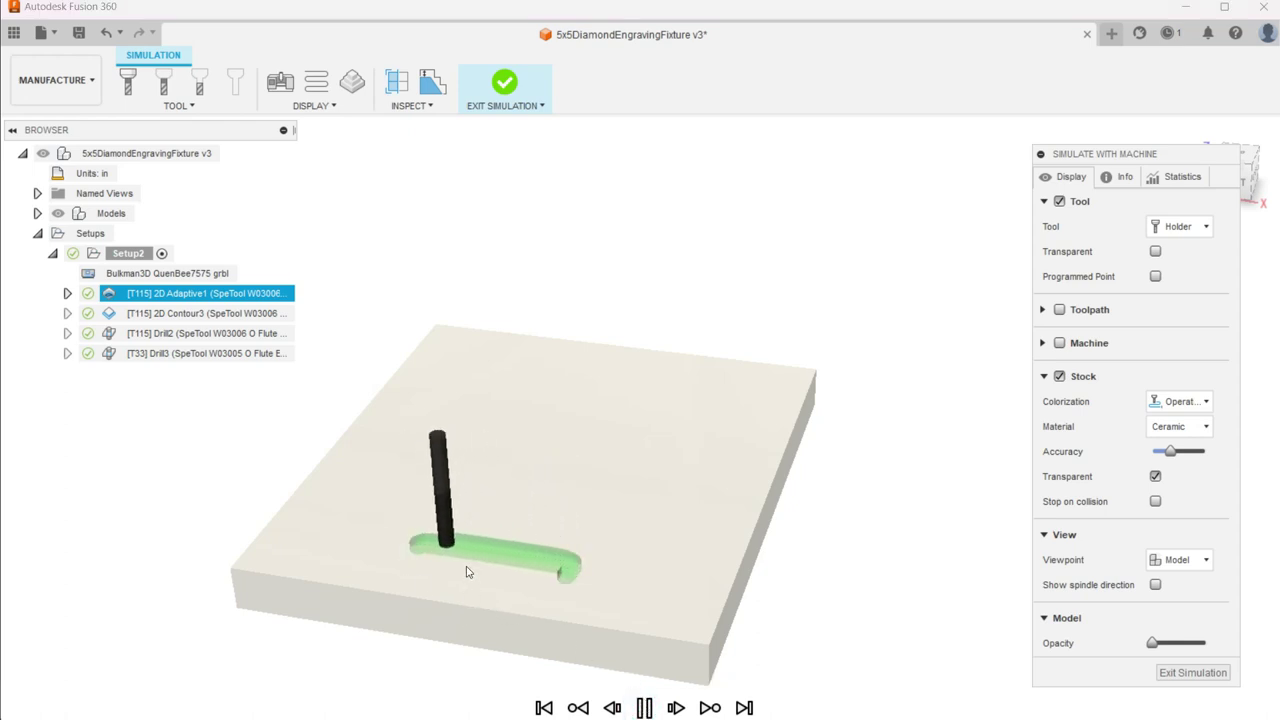
{"action": "scroll", "coordinate": [464, 612], "scroll_direction": "up", "scroll_amount": 3}
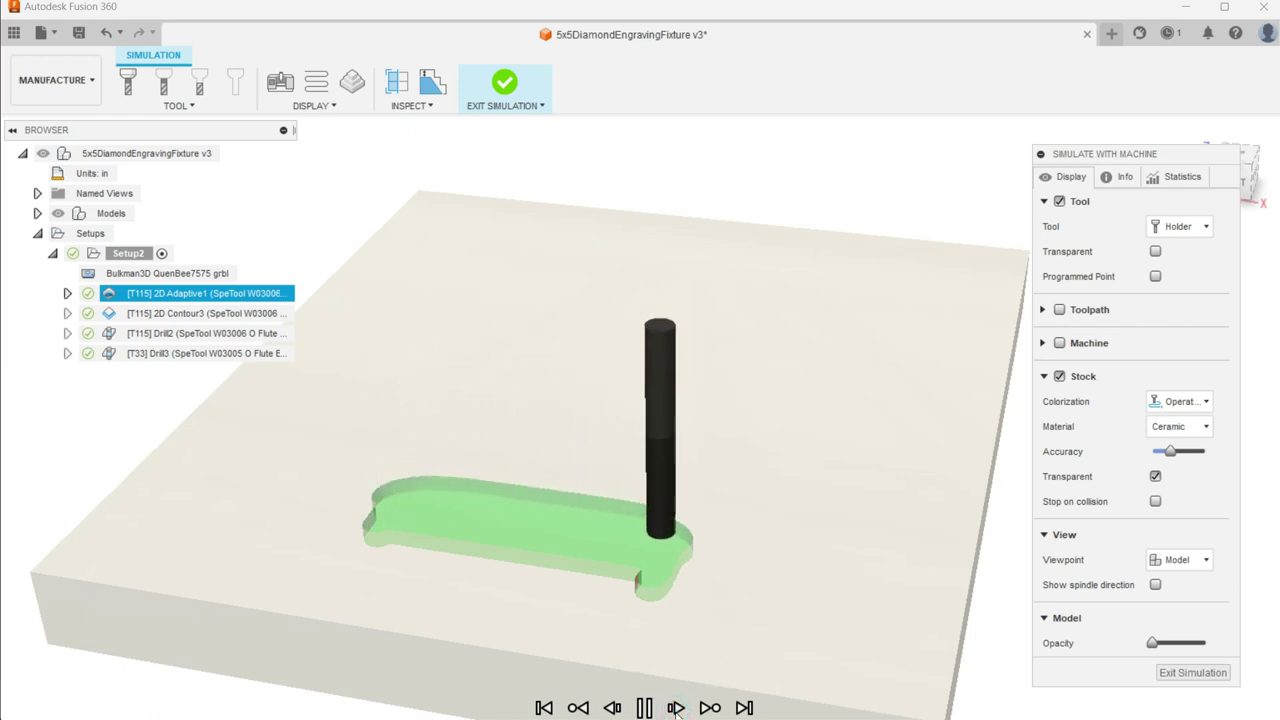
{"action": "left_click", "coordinate": [710, 708]}
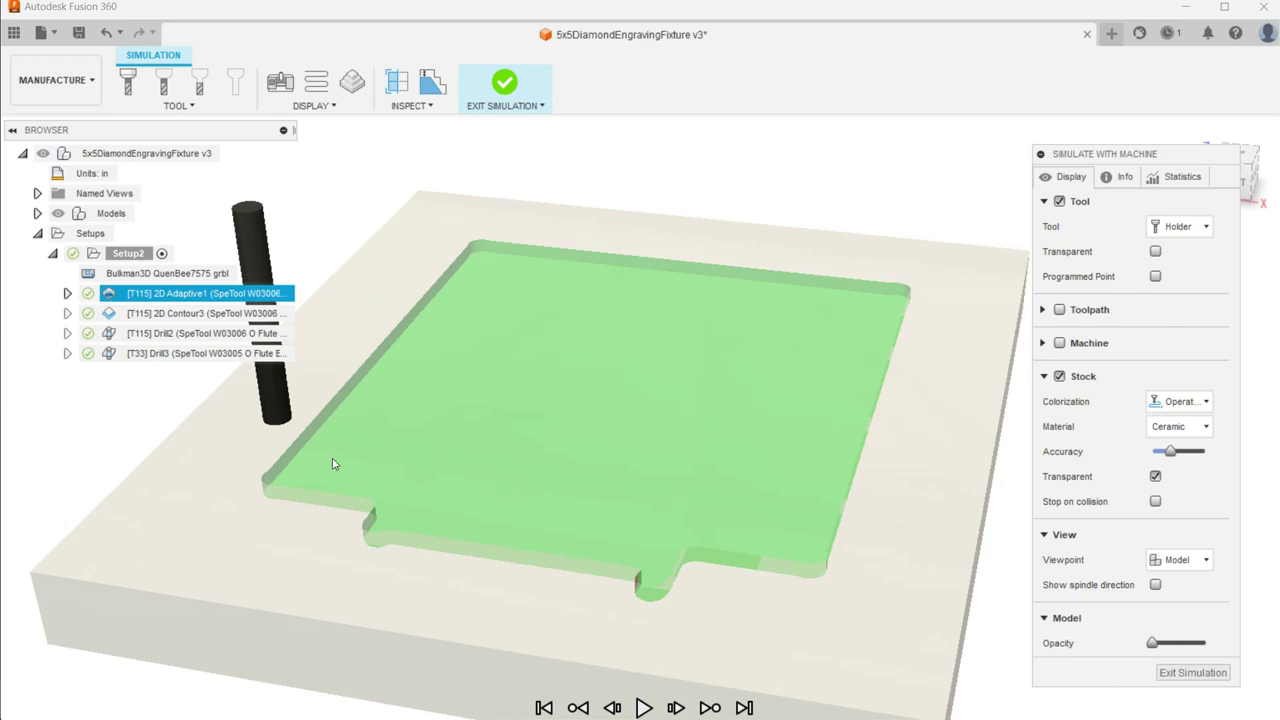
{"action": "scroll", "coordinate": [290, 485], "scroll_direction": "up", "scroll_amount": 3}
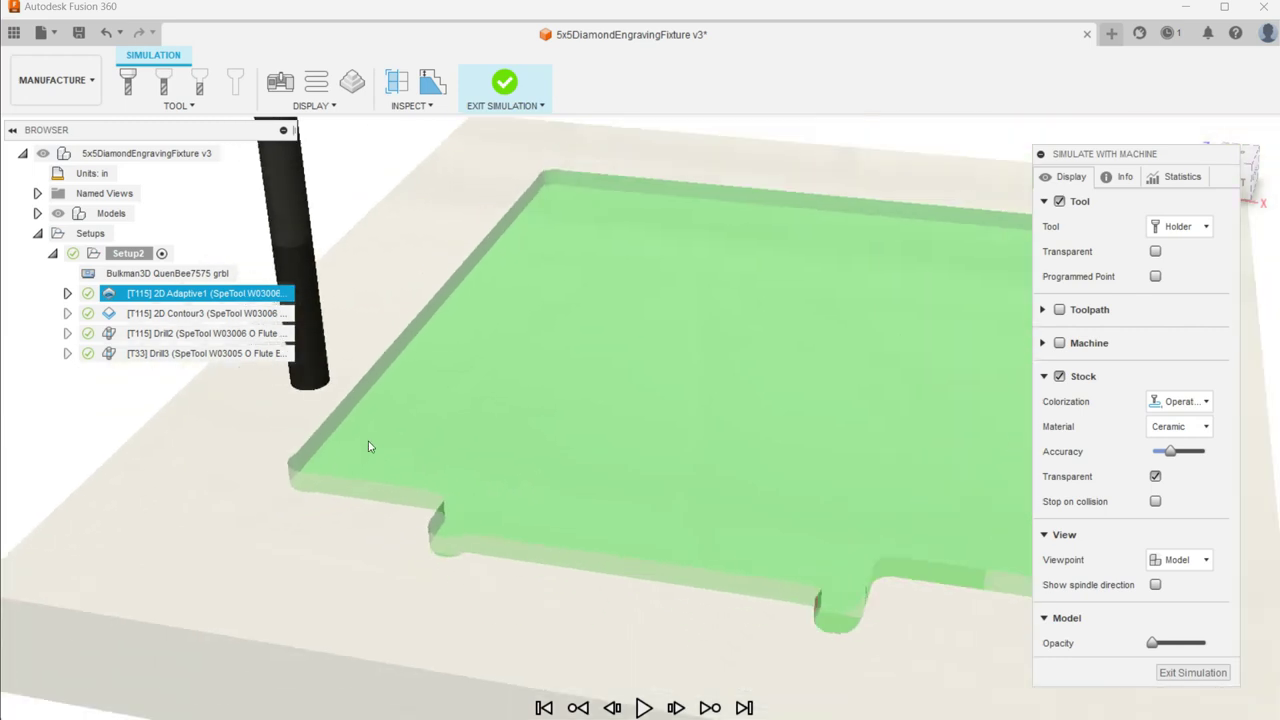
{"action": "middle_click_drag", "start_coordinate": [405, 363], "coordinate": [420, 385], "text": "shift"}
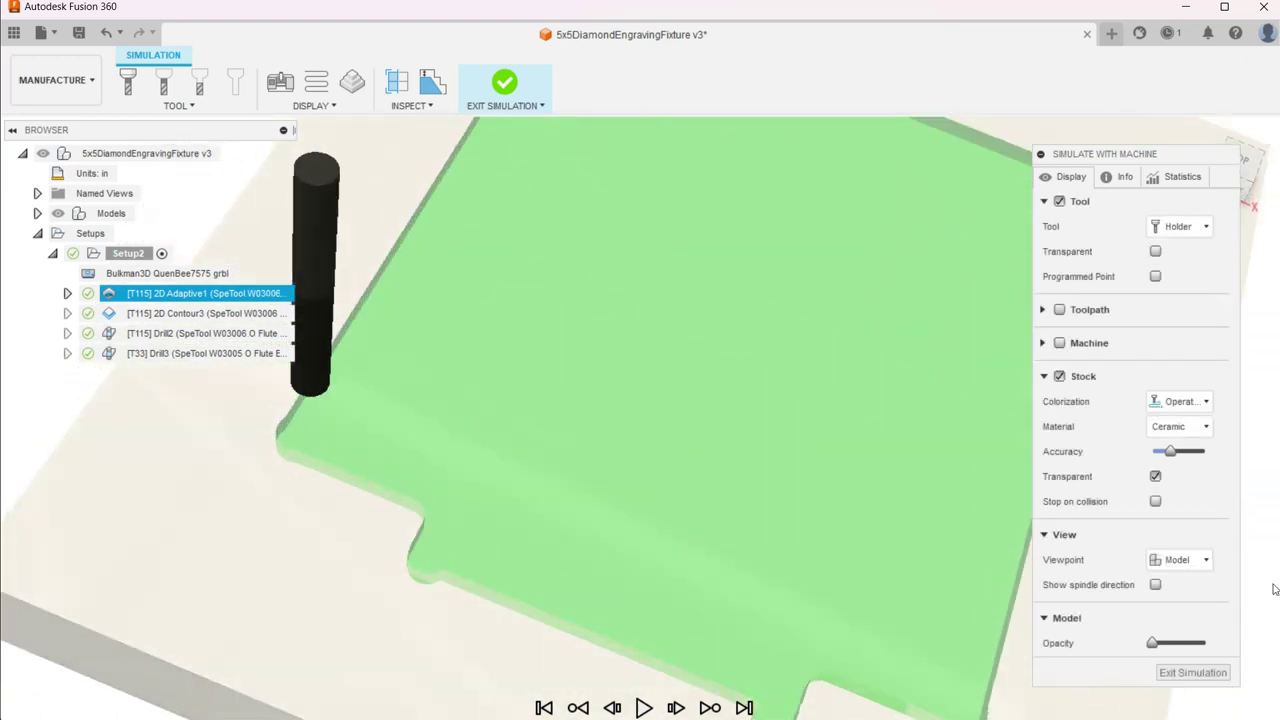
{"action": "left_click", "coordinate": [1184, 675]}
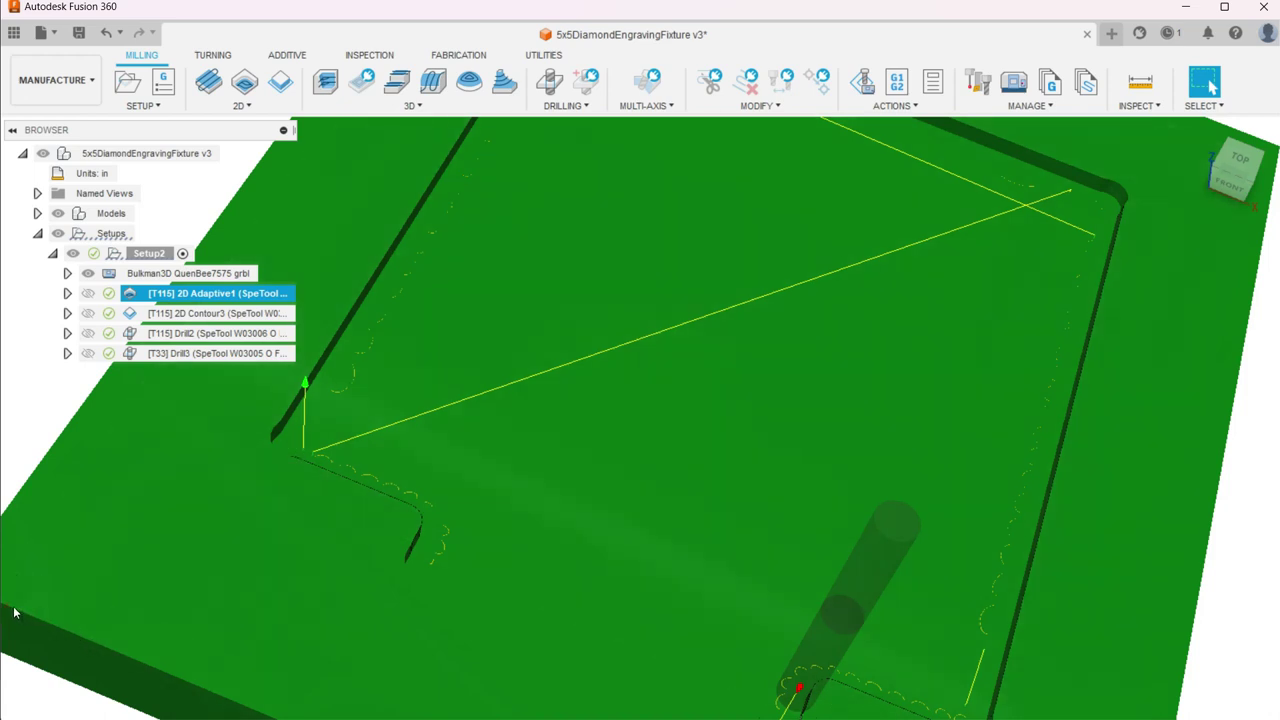
Select the 2D Contour3 operation and examine its toolpath around the holding tab on the plate's long side edge
{"action": "scroll", "coordinate": [193, 465], "scroll_direction": "down", "scroll_amount": 8}
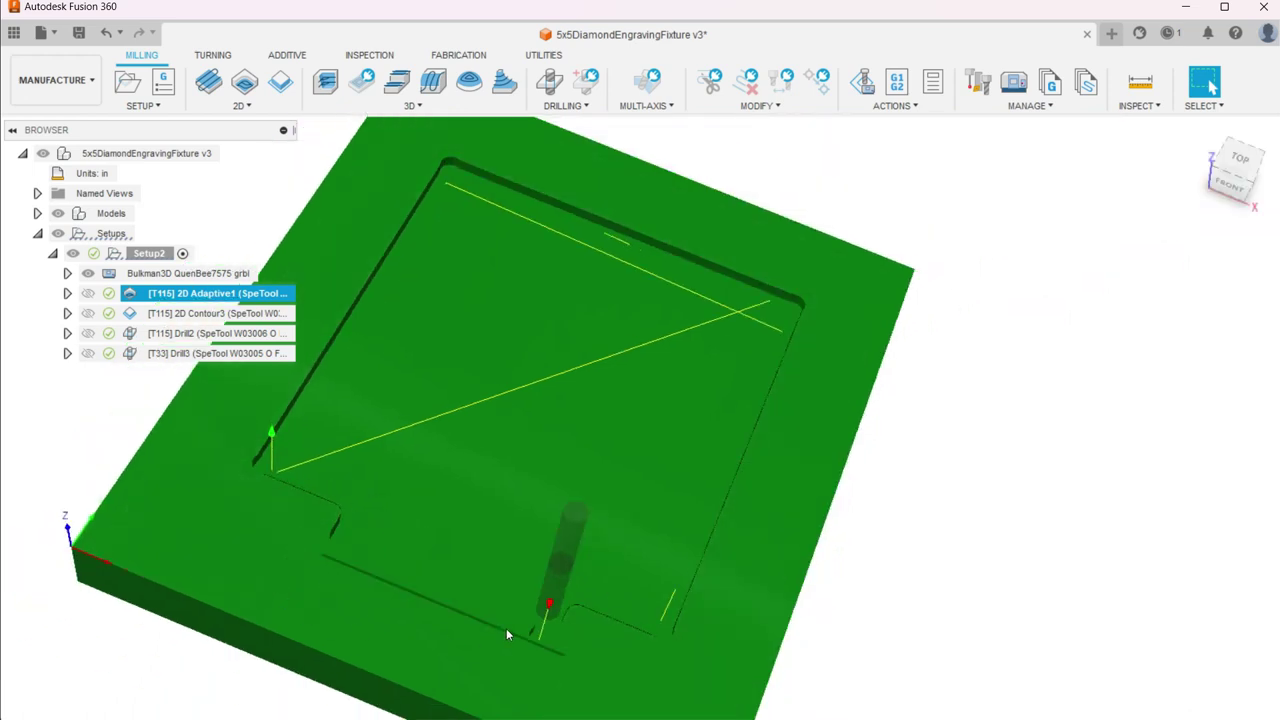
{"action": "scroll", "coordinate": [530, 651], "scroll_direction": "up", "scroll_amount": 6}
{"action": "scroll", "coordinate": [187, 427], "scroll_direction": "down", "scroll_amount": 3}
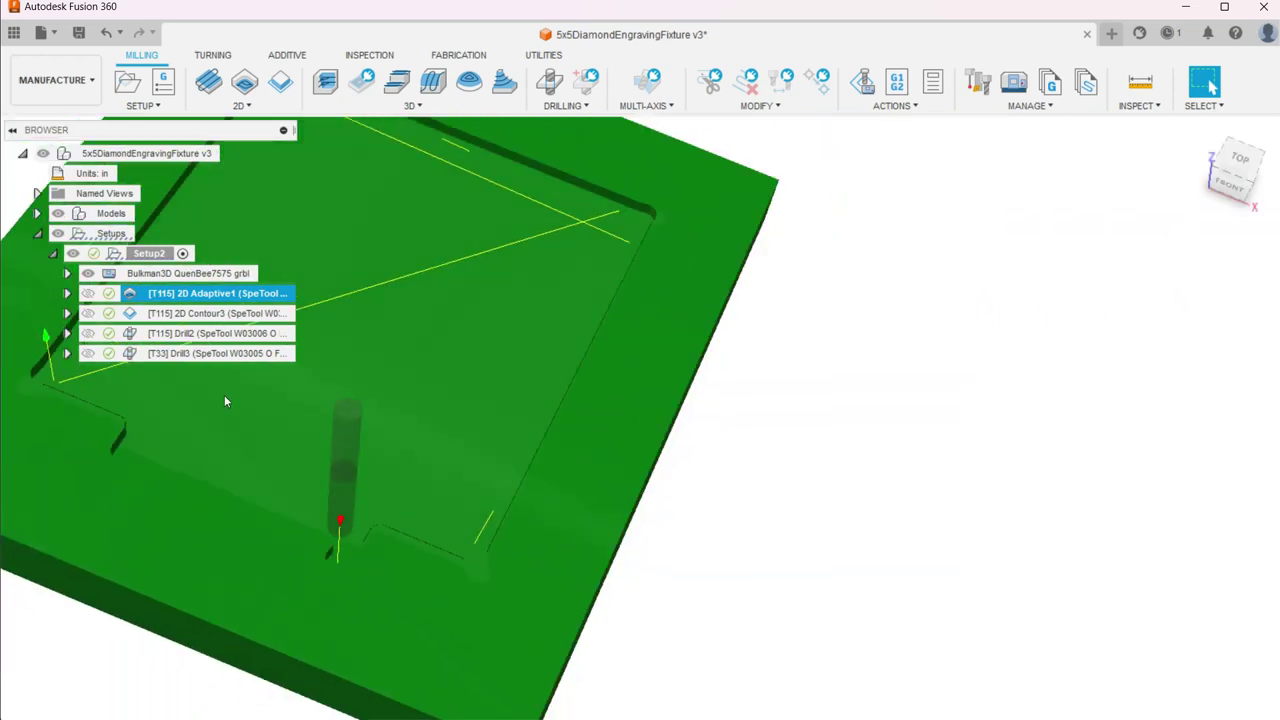
{"action": "left_click", "coordinate": [138, 313]}
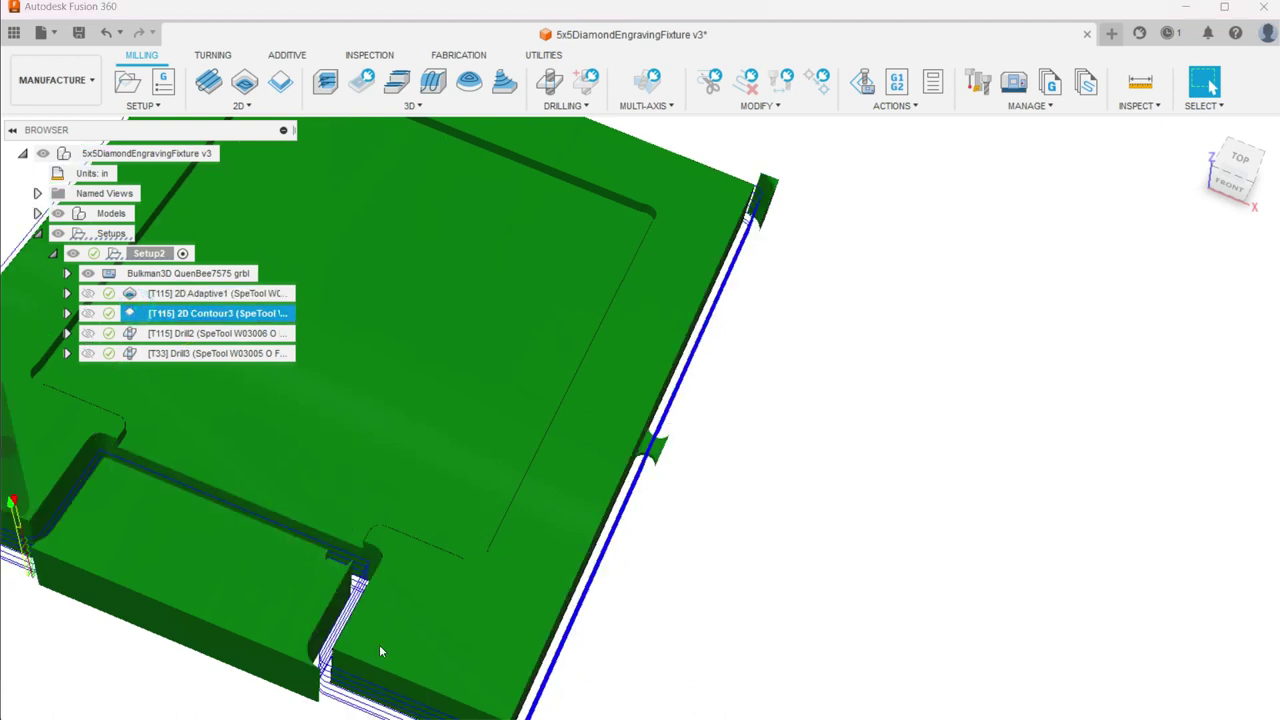
{"action": "scroll", "coordinate": [426, 630], "scroll_direction": "down", "scroll_amount": 5}
{"action": "scroll", "coordinate": [601, 500], "scroll_direction": "up", "scroll_amount": 6}
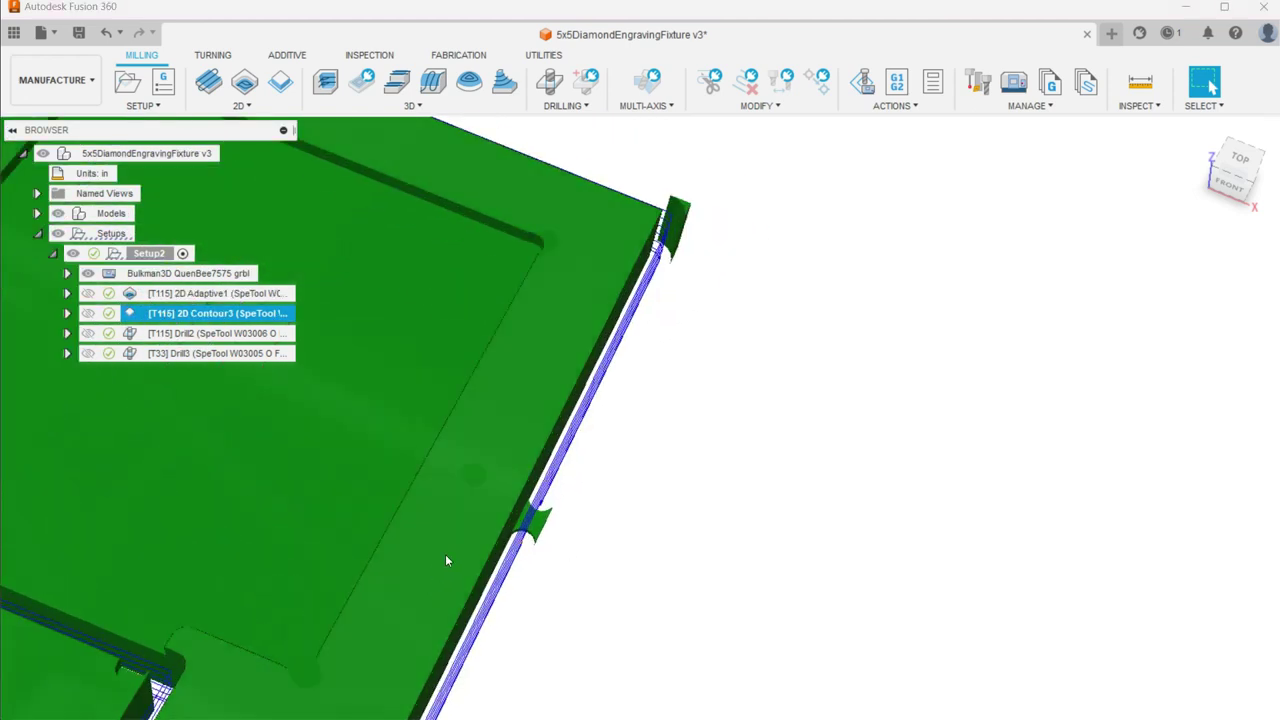
{"action": "scroll", "coordinate": [315, 537], "scroll_direction": "down", "scroll_amount": 4}
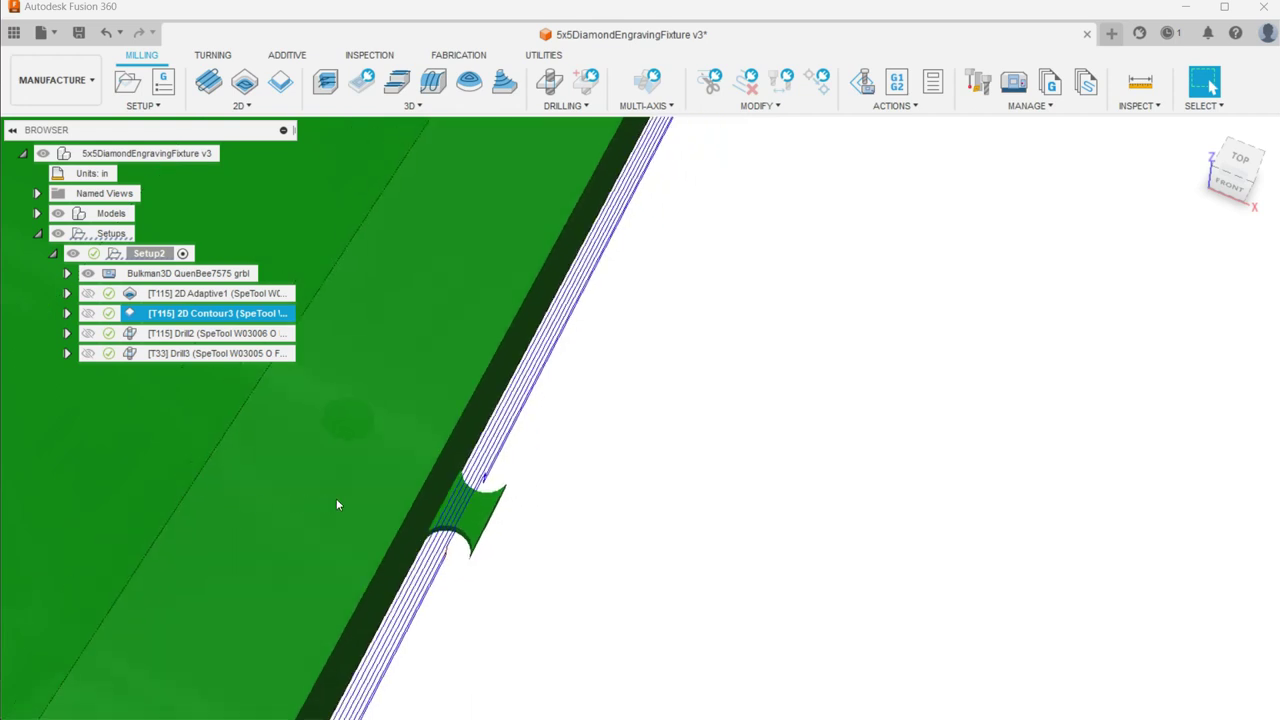
{"action": "scroll", "coordinate": [395, 488], "scroll_direction": "down", "scroll_amount": 4}
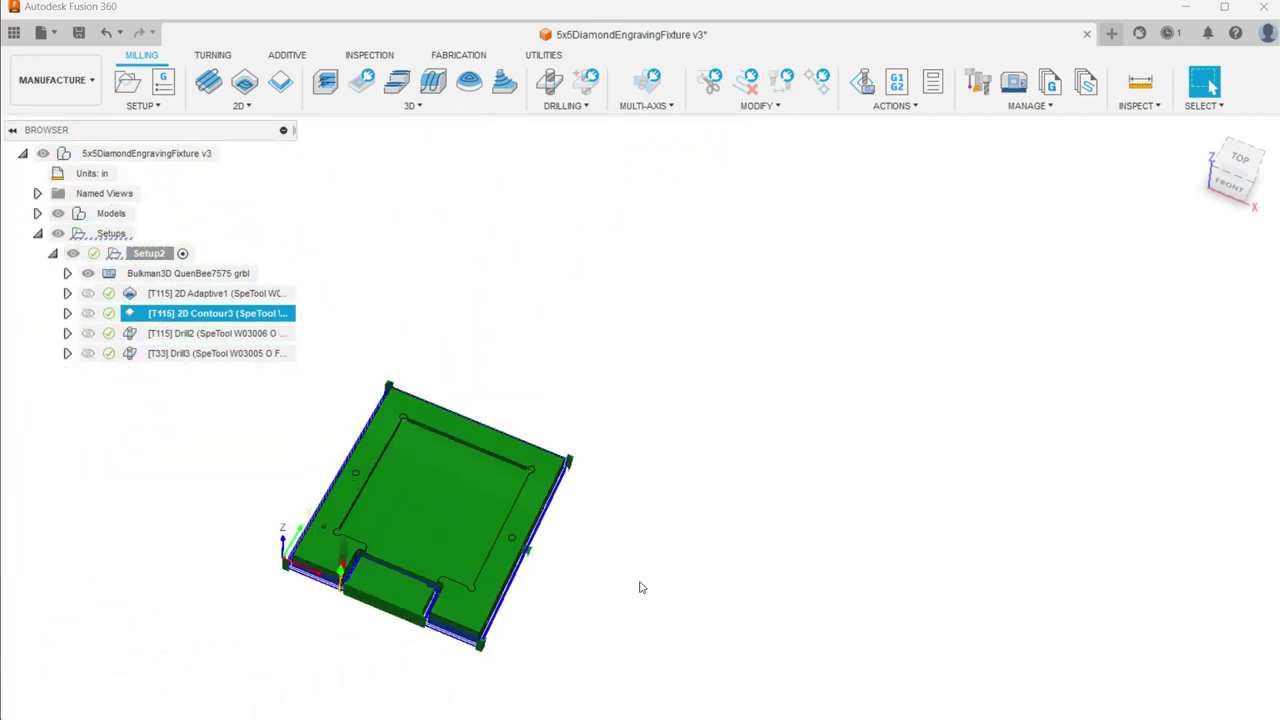
{"action": "scroll", "coordinate": [370, 561], "scroll_direction": "up", "scroll_amount": 4}
{"action": "scroll", "coordinate": [370, 561], "scroll_direction": "up", "scroll_amount": 8}
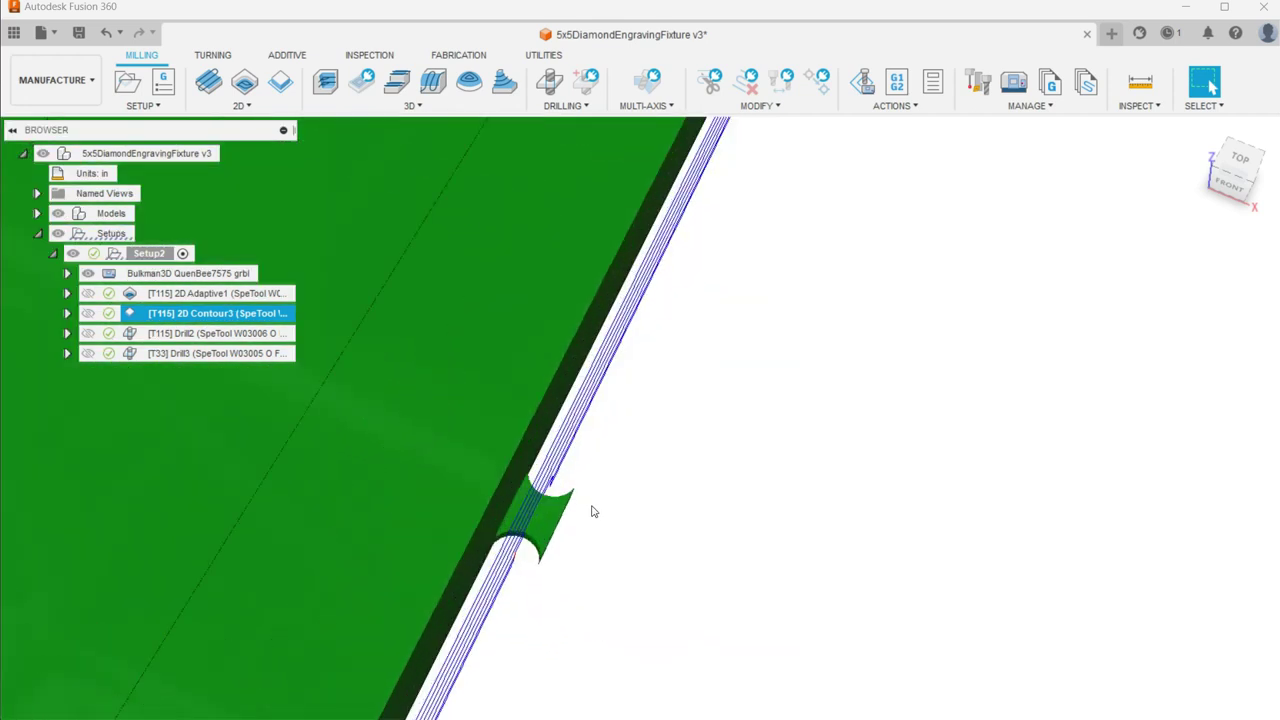
Examine the full 2D Contour3 toolpath around the plate's perimeter, including its stacked depth passes seen from the front
{"action": "scroll", "coordinate": [300, 515], "scroll_direction": "down", "scroll_amount": 5}
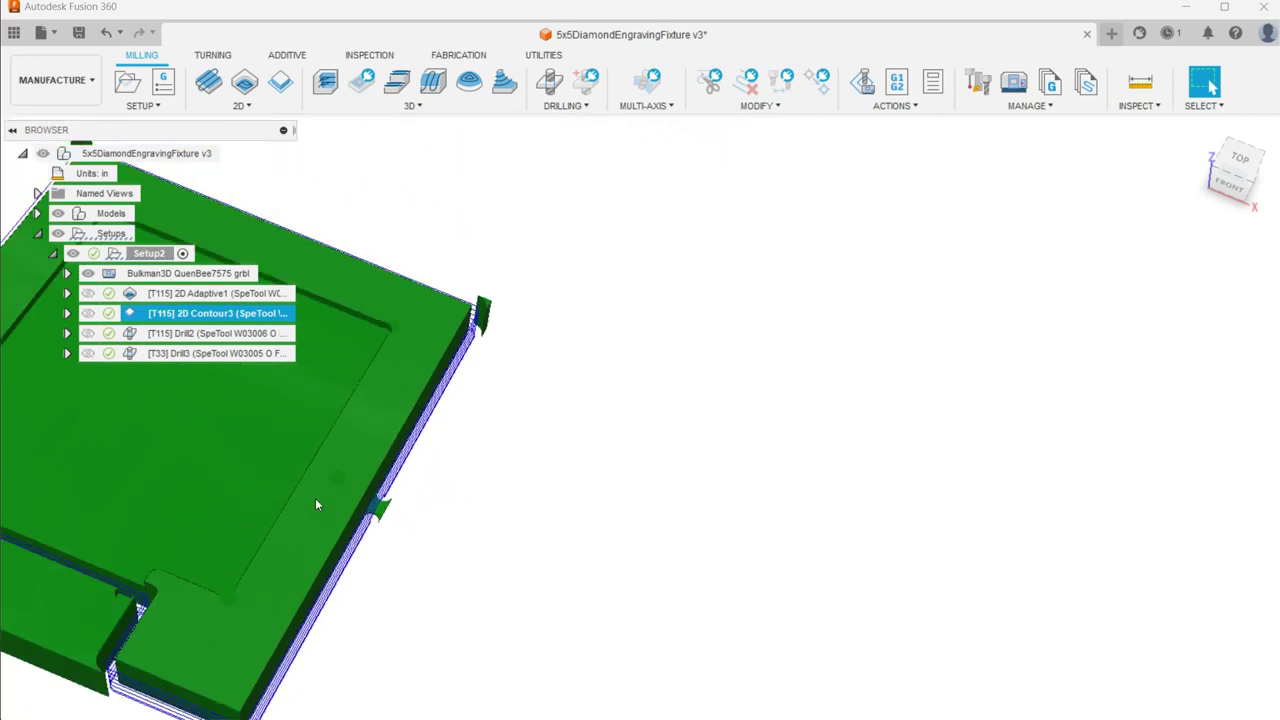
{"action": "scroll", "coordinate": [642, 588], "scroll_direction": "down", "scroll_amount": 1}
{"action": "scroll", "coordinate": [642, 588], "scroll_direction": "down", "scroll_amount": 3}
{"action": "scroll", "coordinate": [336, 602], "scroll_direction": "up", "scroll_amount": 5}
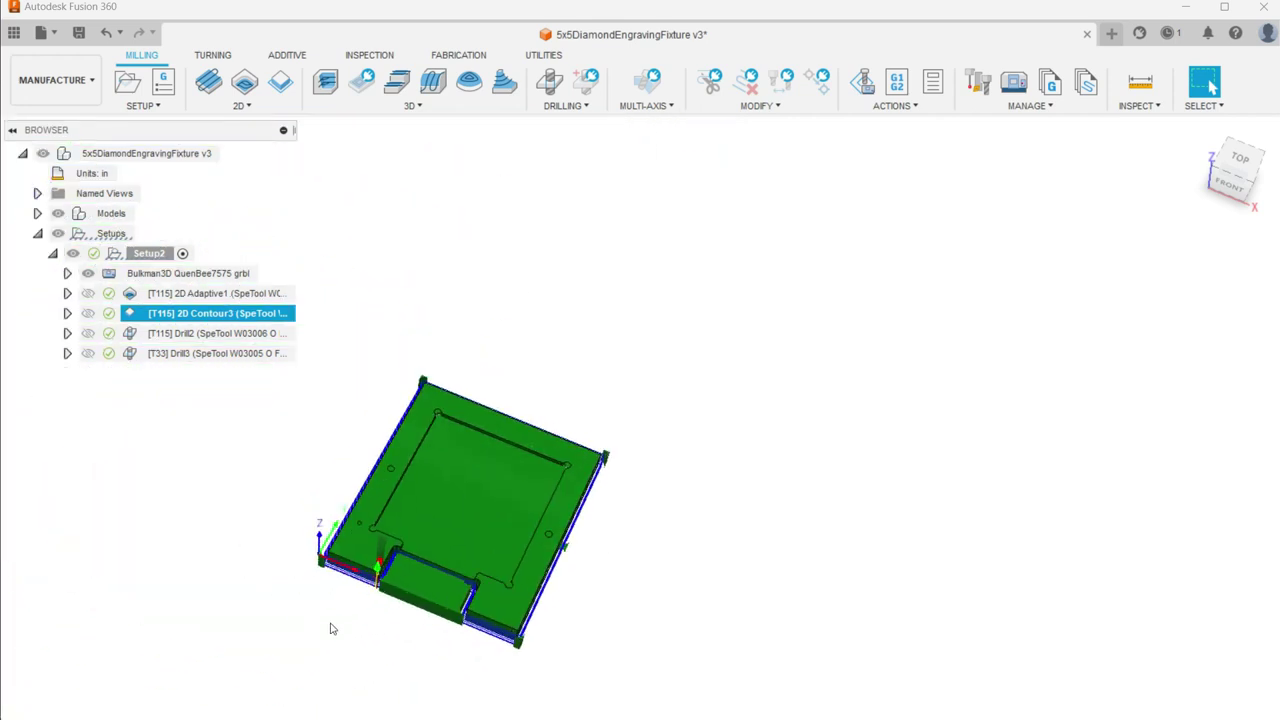
{"action": "mouse_move", "coordinate": [336, 602]}
{"action": "middle_mouse_down", "text": "shift"}
{"action": "mouse_move", "coordinate": [314, 623]}
{"action": "mouse_move", "coordinate": [357, 583]}
{"action": "mouse_move", "coordinate": [360, 620]}
{"action": "mouse_move", "coordinate": [281, 621]}
{"action": "mouse_move", "coordinate": [329, 591]}
{"action": "middle_mouse_up", "text": "shift"}
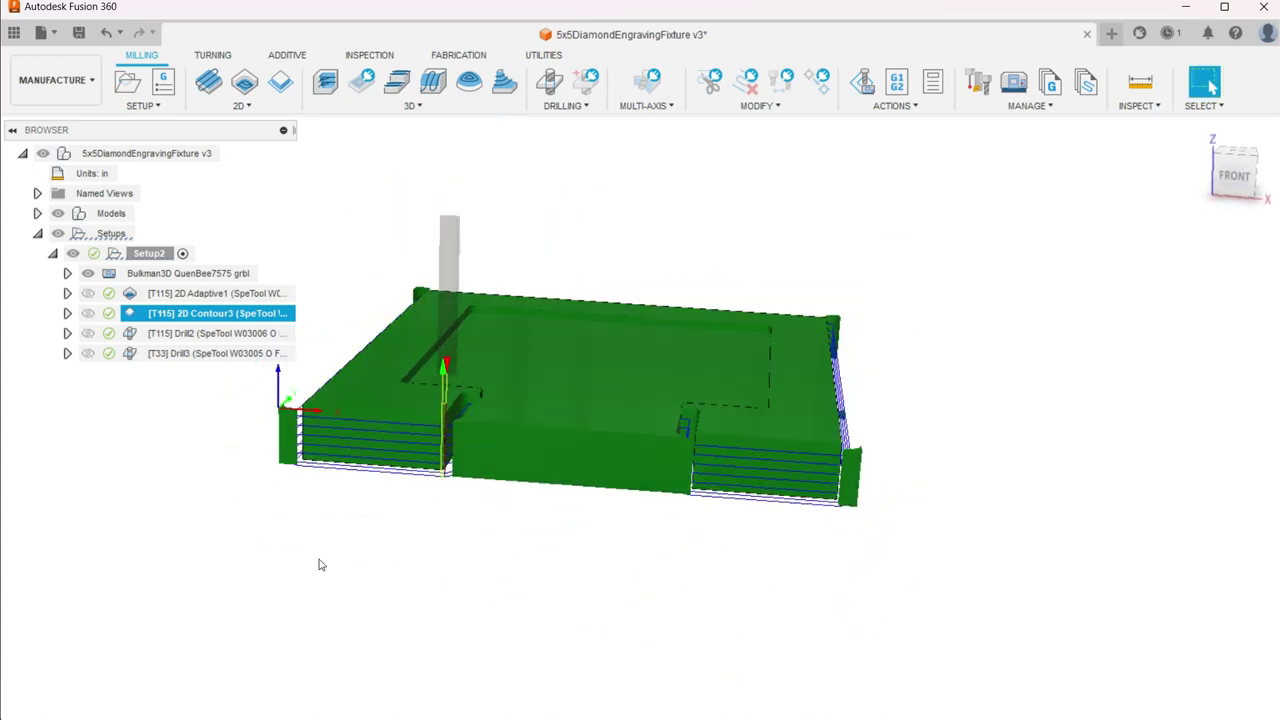
{"action": "mouse_move", "coordinate": [368, 530]}
{"action": "middle_mouse_down", "text": "shift"}
{"action": "mouse_move", "coordinate": [360, 600]}
{"action": "mouse_move", "coordinate": [364, 548]}
{"action": "middle_mouse_up", "text": "shift"}
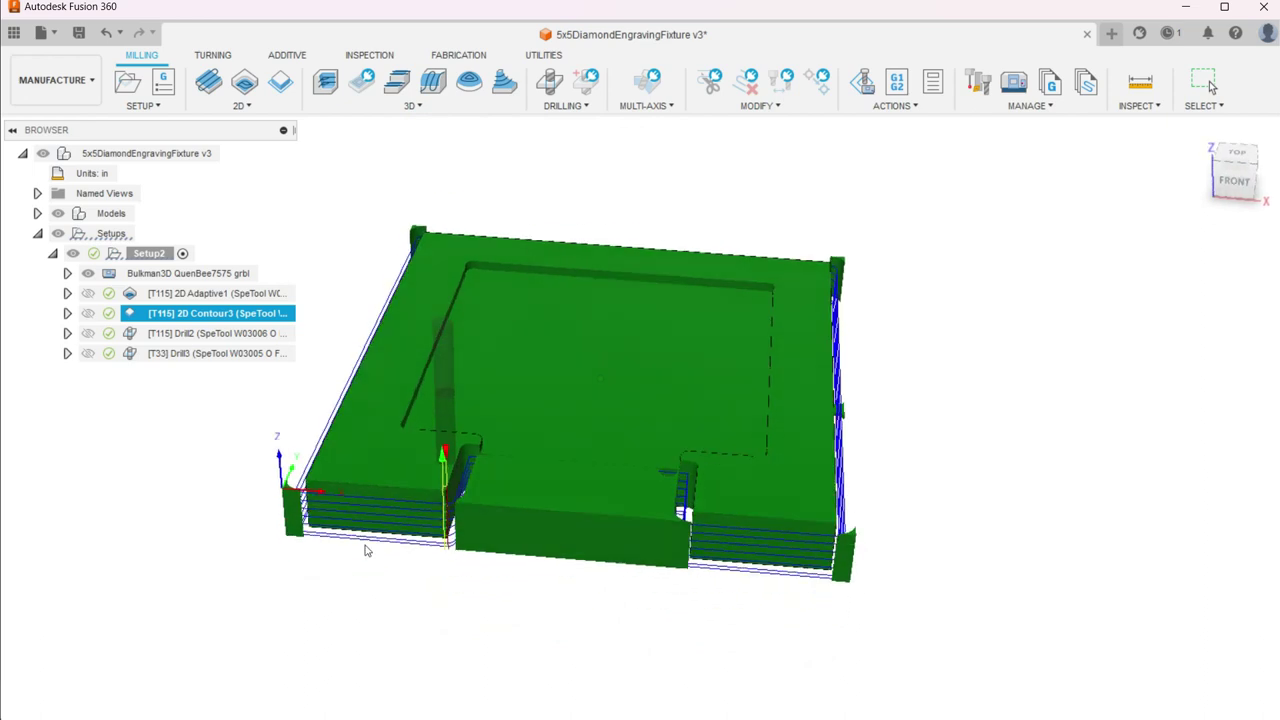
Open the 2D Contour3 settings and review its tool feeds and speeds, bottom-edge chain selection and tab settings
{"action": "key", "text": "Escape"}
{"action": "double_click", "coordinate": [130, 315]}
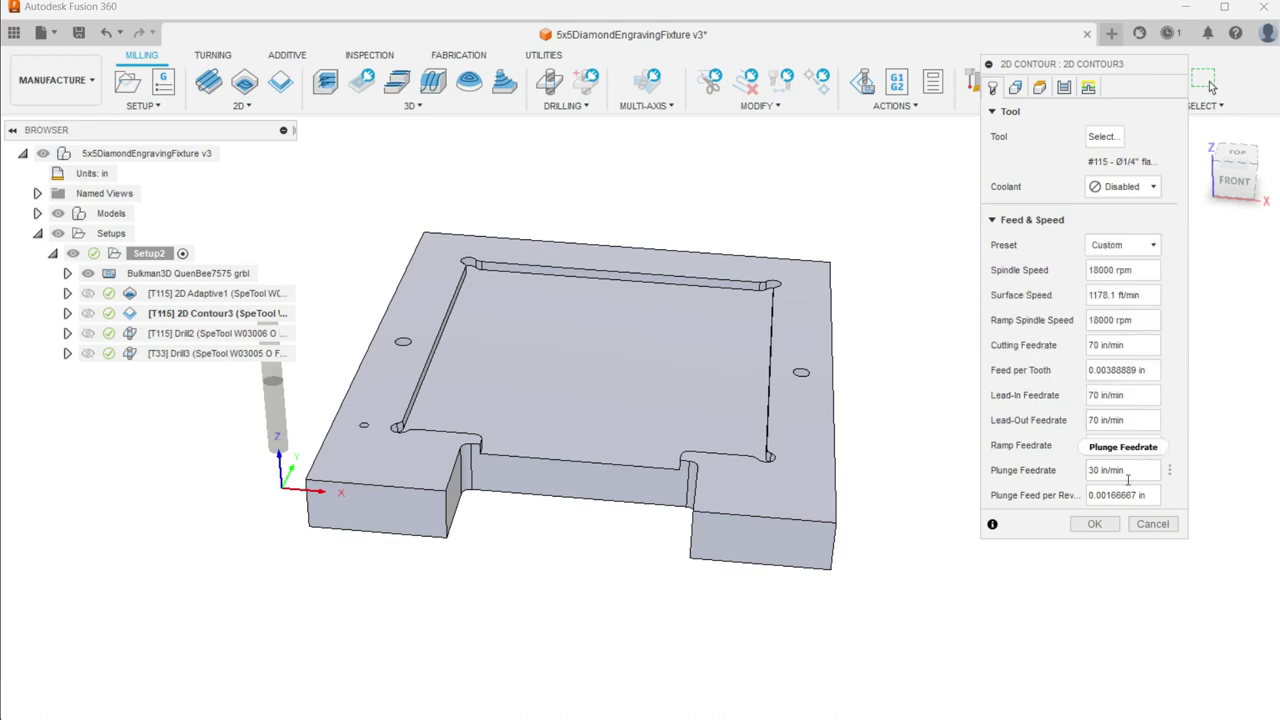
{"action": "left_click", "coordinate": [1014, 88]}
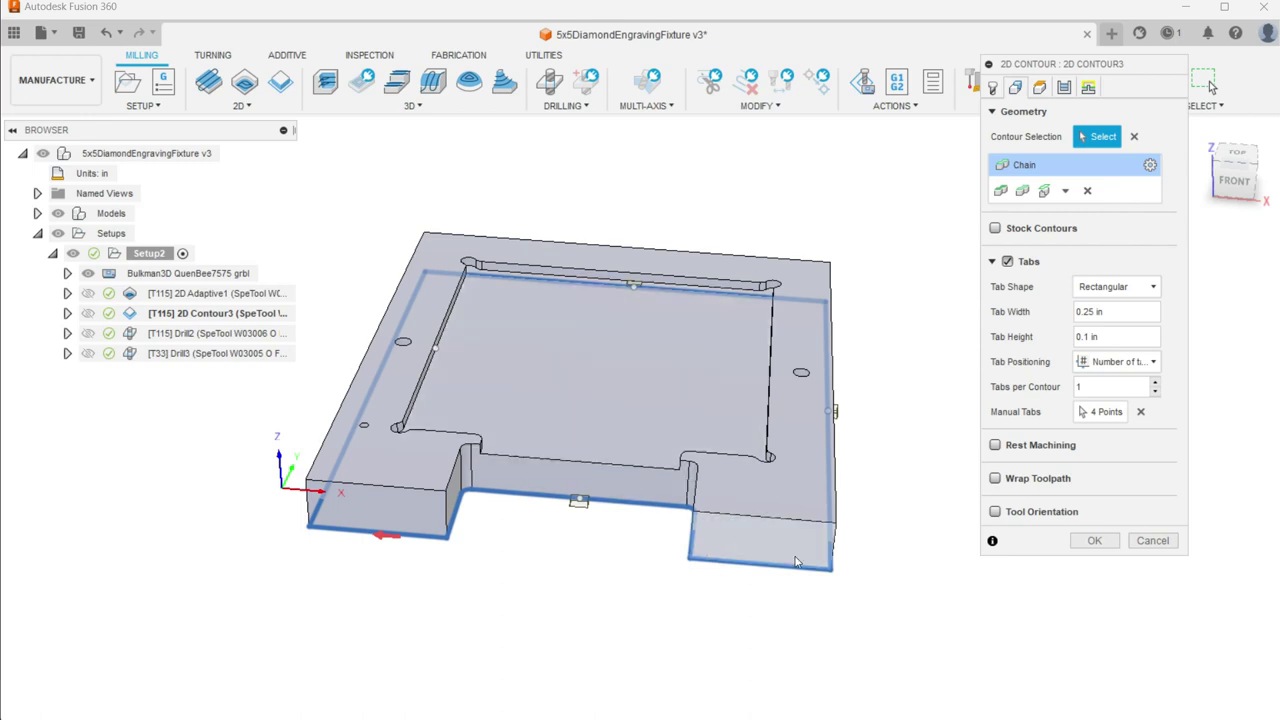
{"action": "middle_click_drag", "start_coordinate": [780, 621], "coordinate": [794, 571], "text": "shift"}
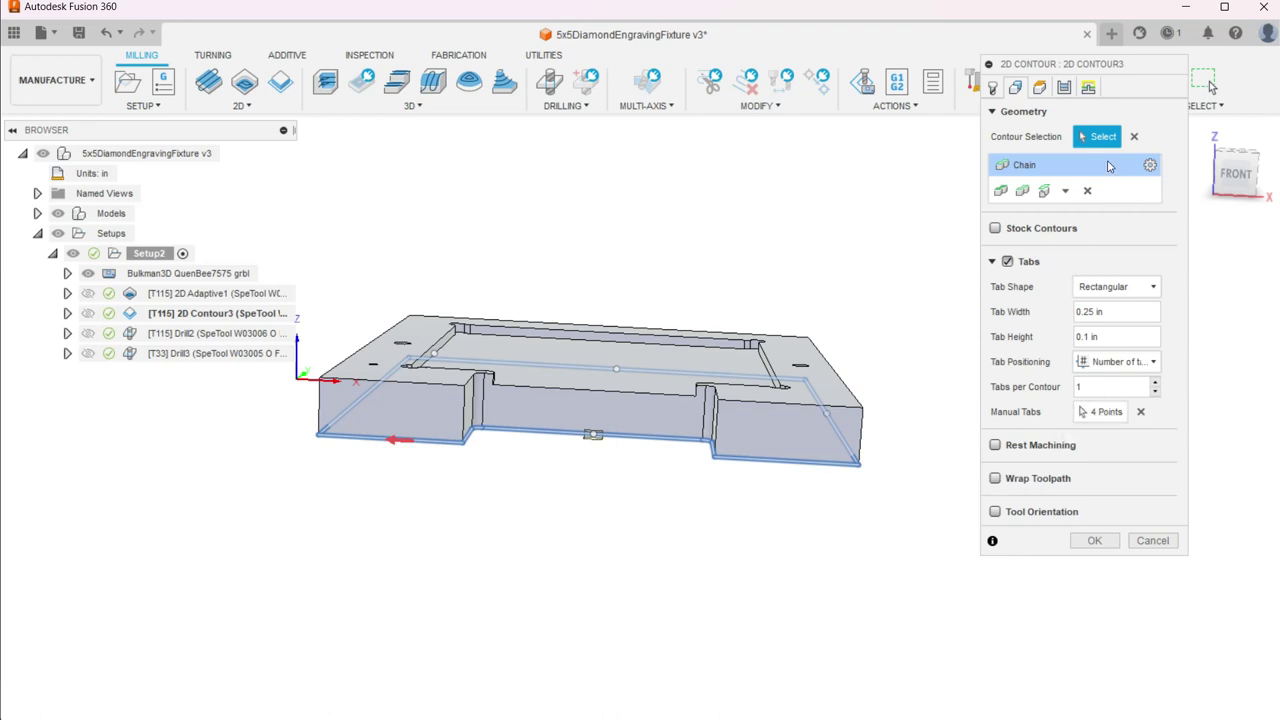
Review the 2D Contour3 heights, including the reference options available for the bottom height
{"action": "left_click", "coordinate": [1039, 88]}
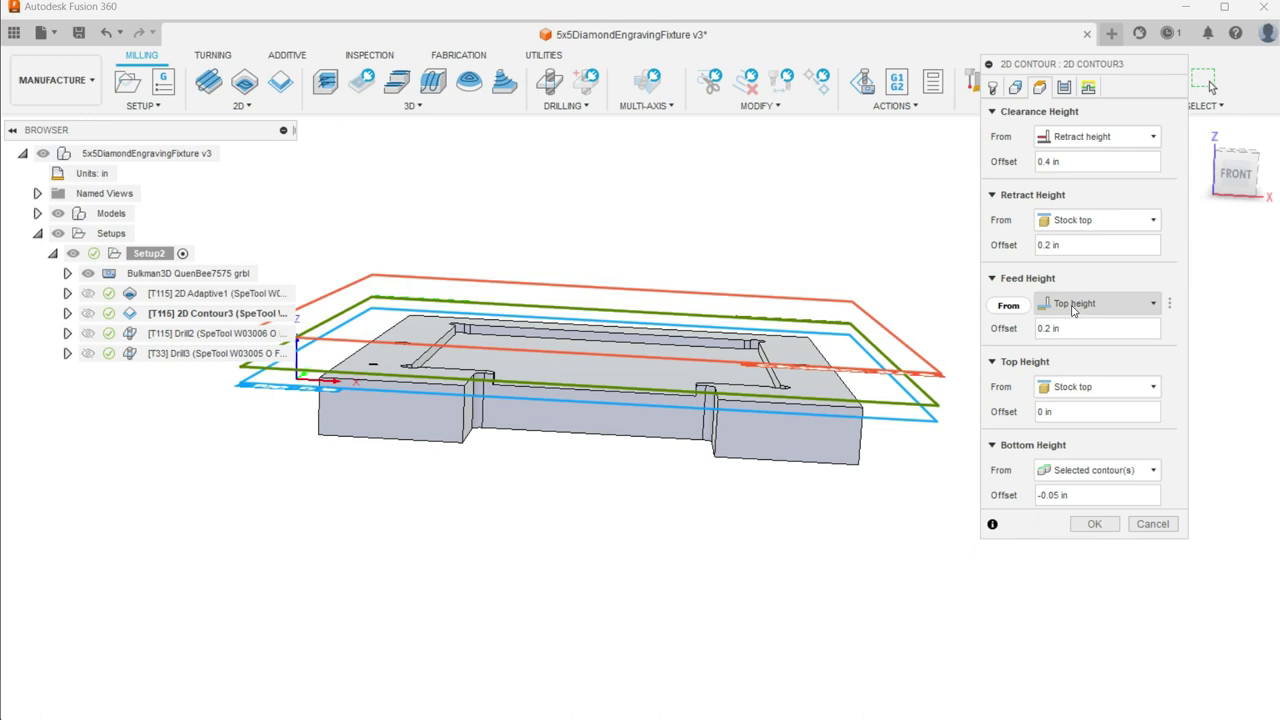
{"action": "left_click", "coordinate": [1092, 472]}
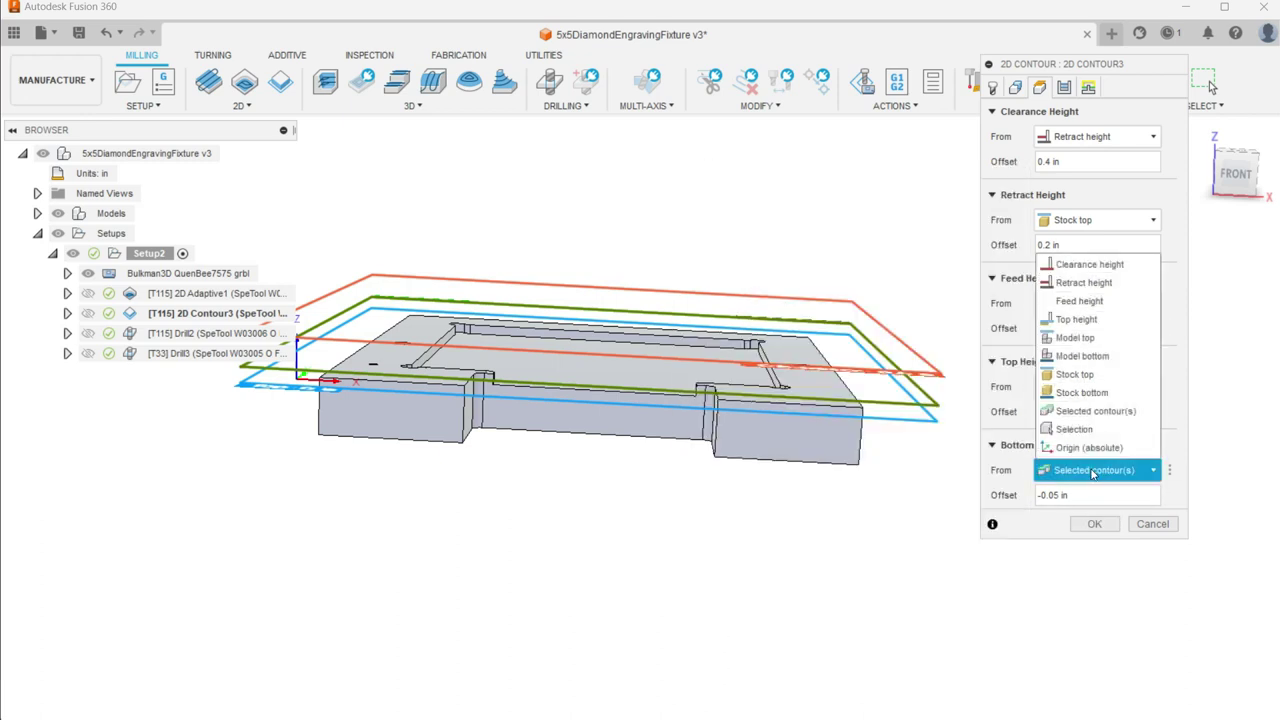
{"action": "left_click", "coordinate": [805, 560]}
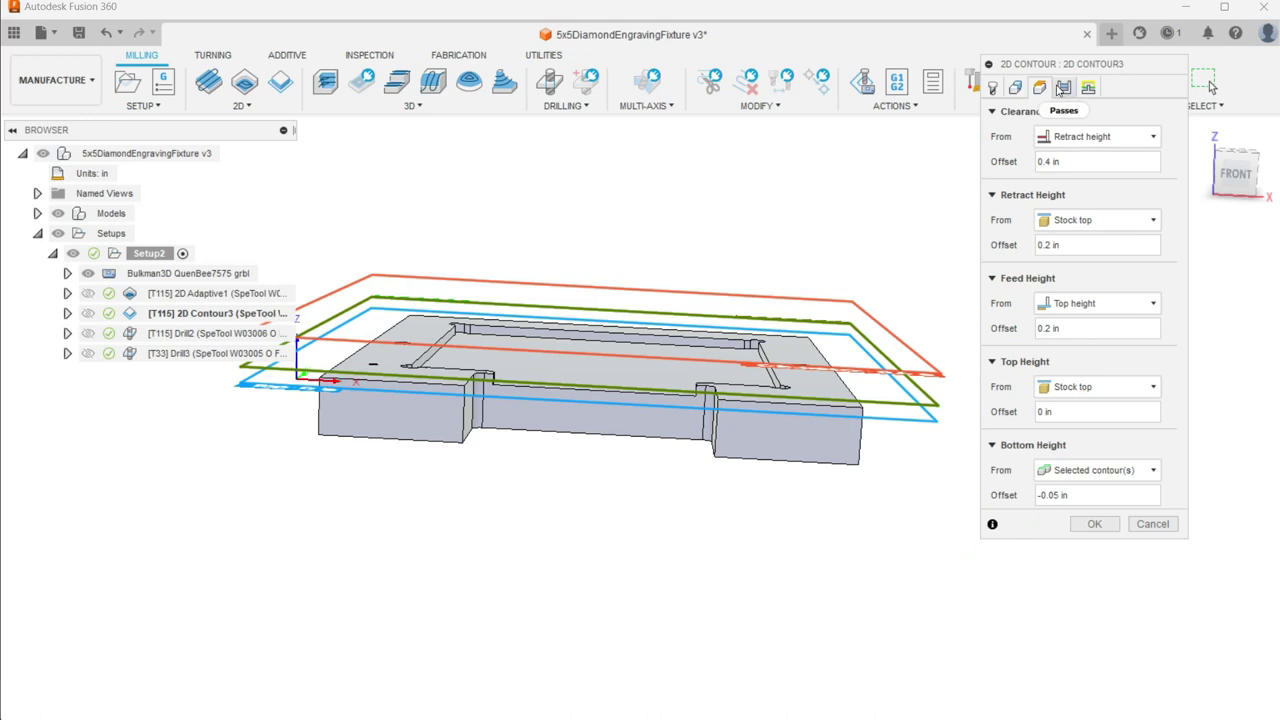
Review the 2D Contour3 passes settings, including sideways compensation, multiple depths and the maximum roughing stepdown
{"action": "left_click", "coordinate": [1064, 88]}
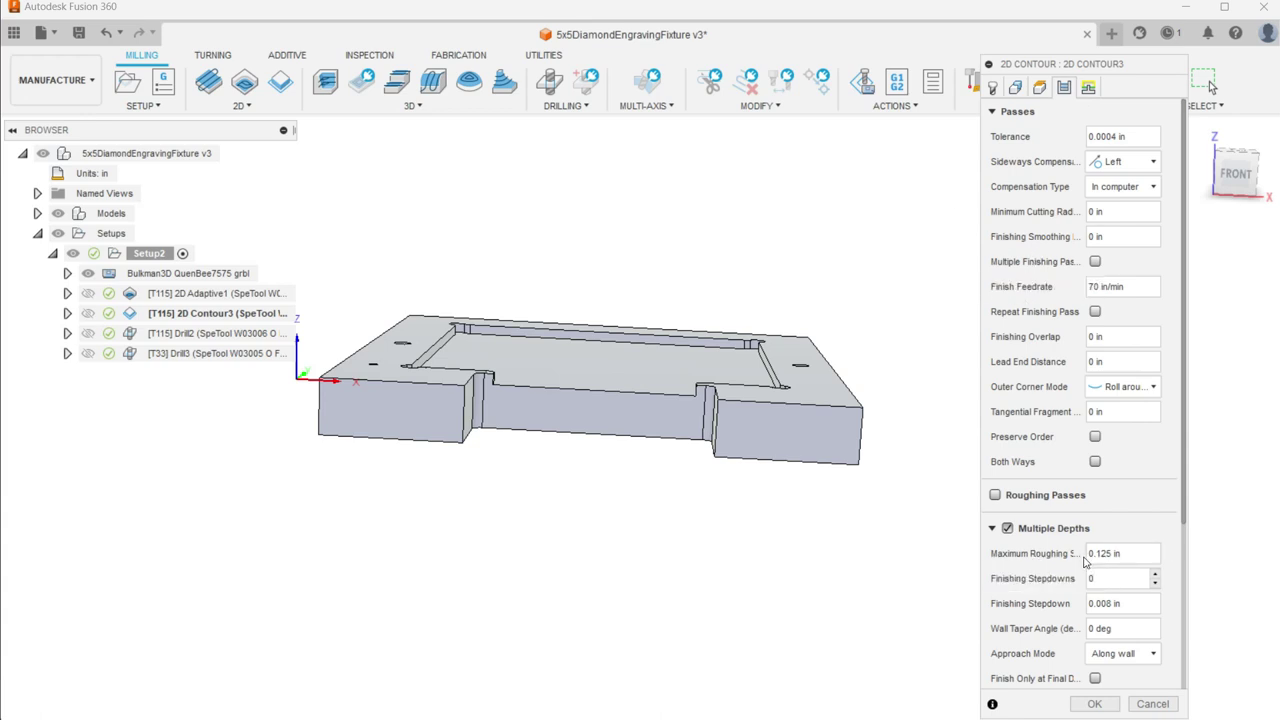
{"action": "scroll", "coordinate": [1085, 560], "scroll_direction": "down", "scroll_amount": 1}
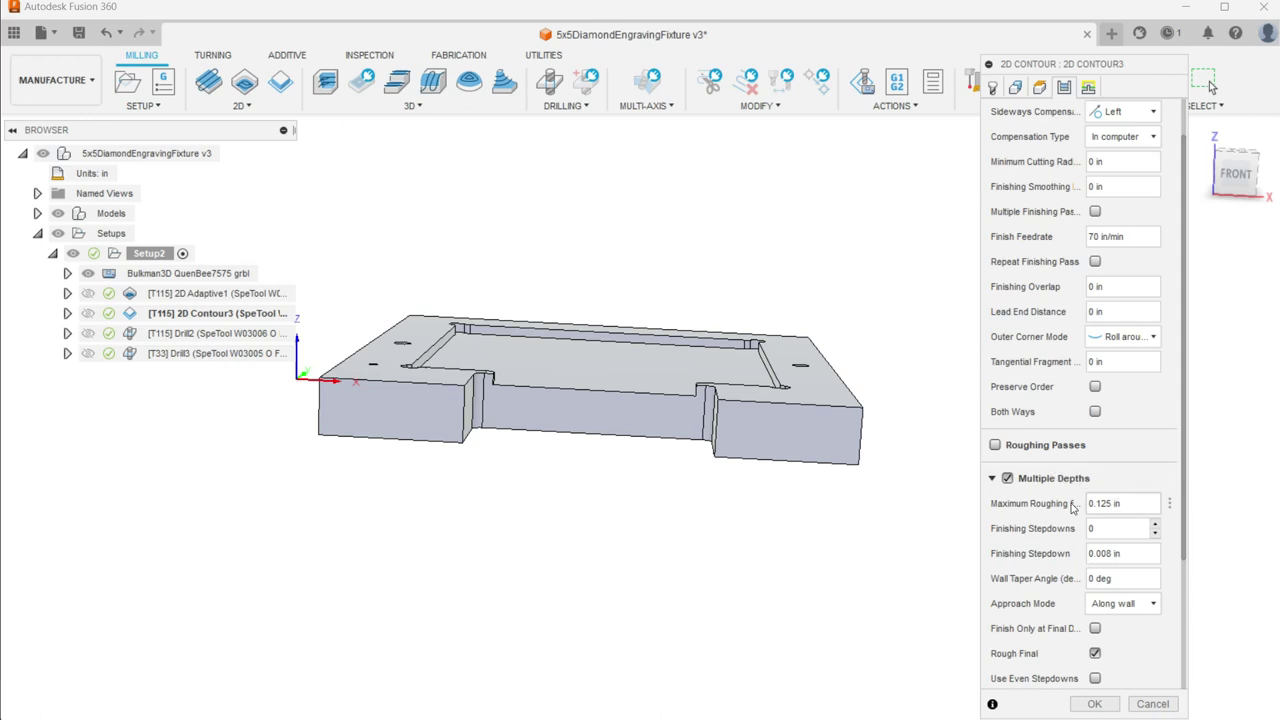
{"action": "mouse_move", "coordinate": [1102, 503]}
{"action": "scroll", "coordinate": [1060, 563], "scroll_direction": "down", "scroll_amount": 2}
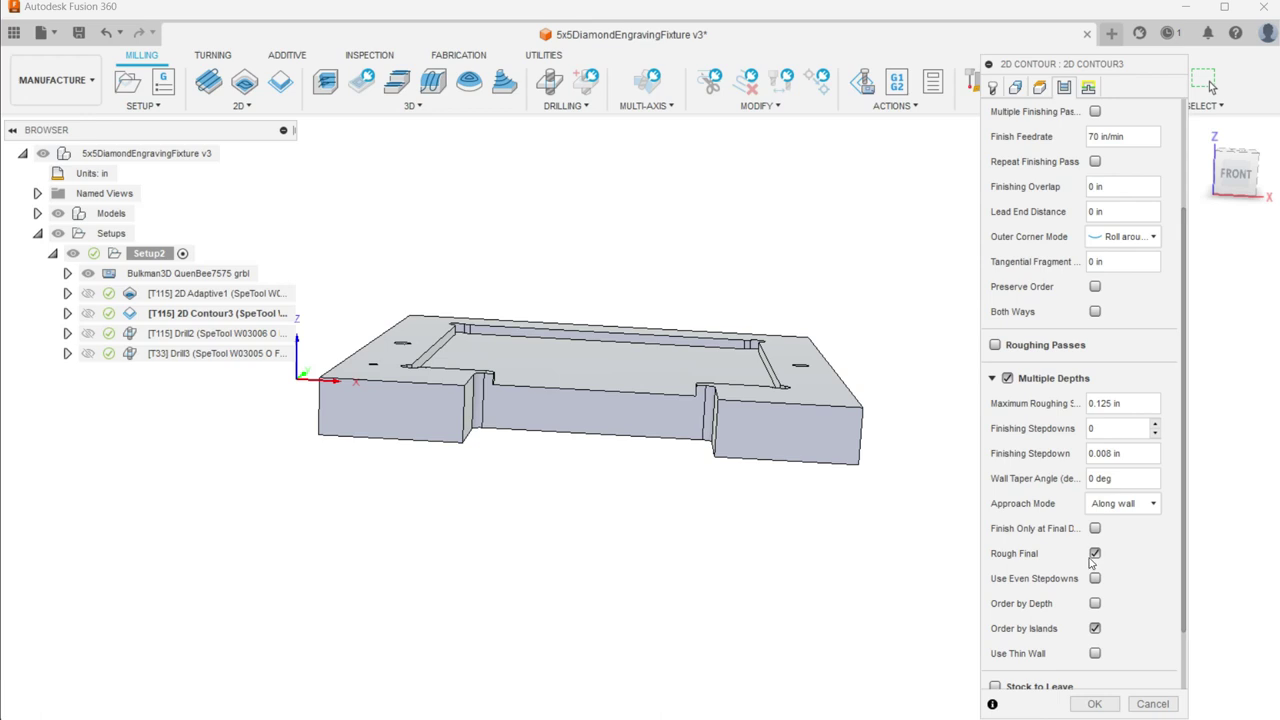
{"action": "scroll", "coordinate": [1140, 632], "scroll_direction": "down", "scroll_amount": 2}
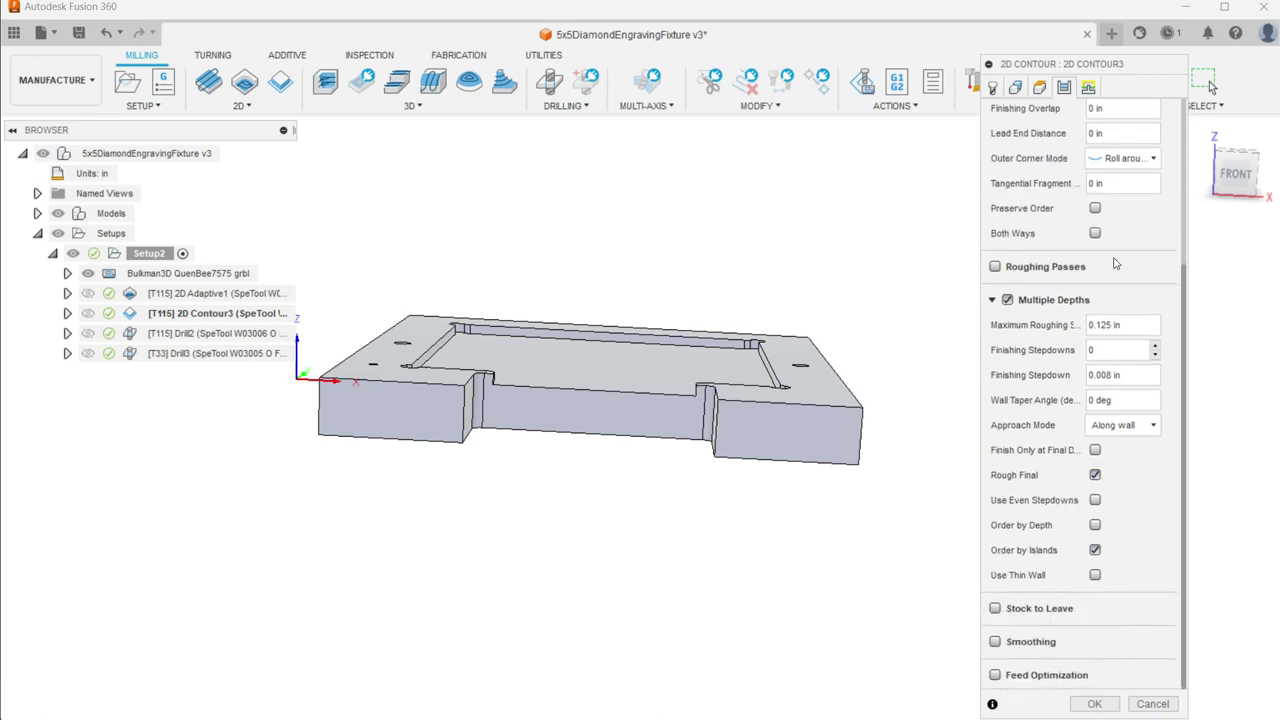
Review the 2D Contour3 linking, lead-in and lead-out settings and accept the operation
{"action": "left_click", "coordinate": [1088, 88]}
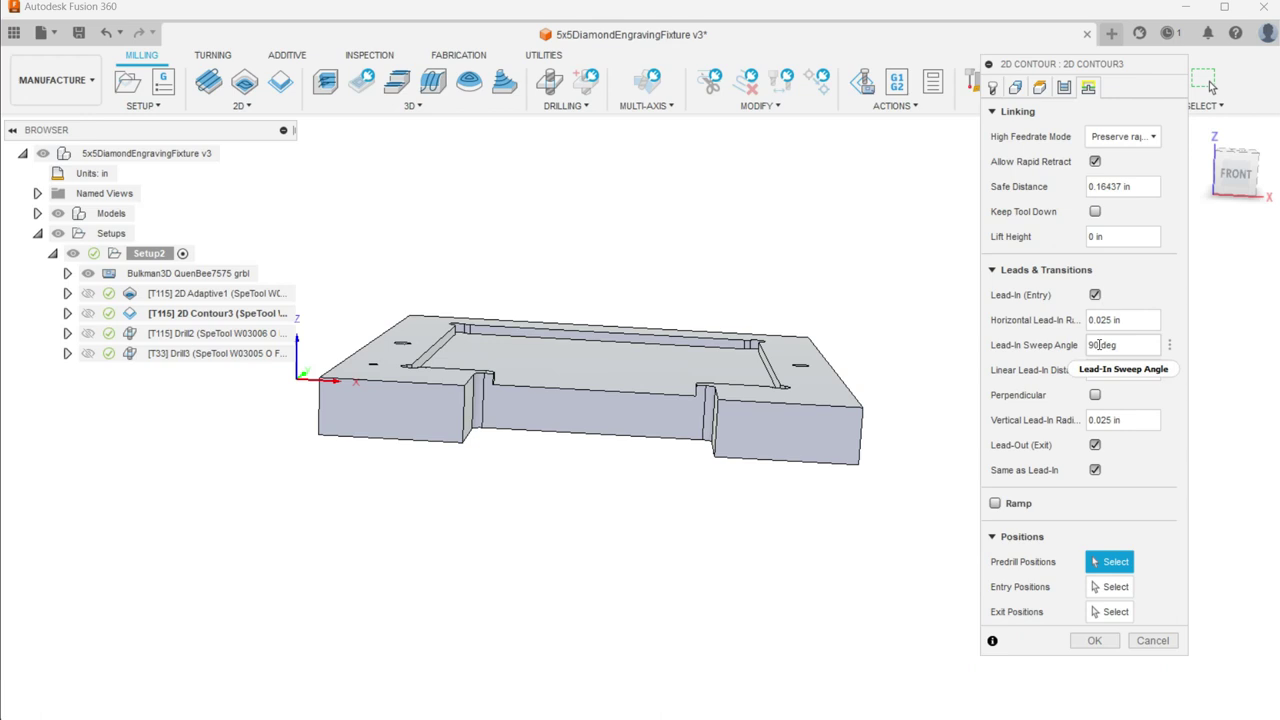
{"action": "left_click", "coordinate": [1095, 470]}
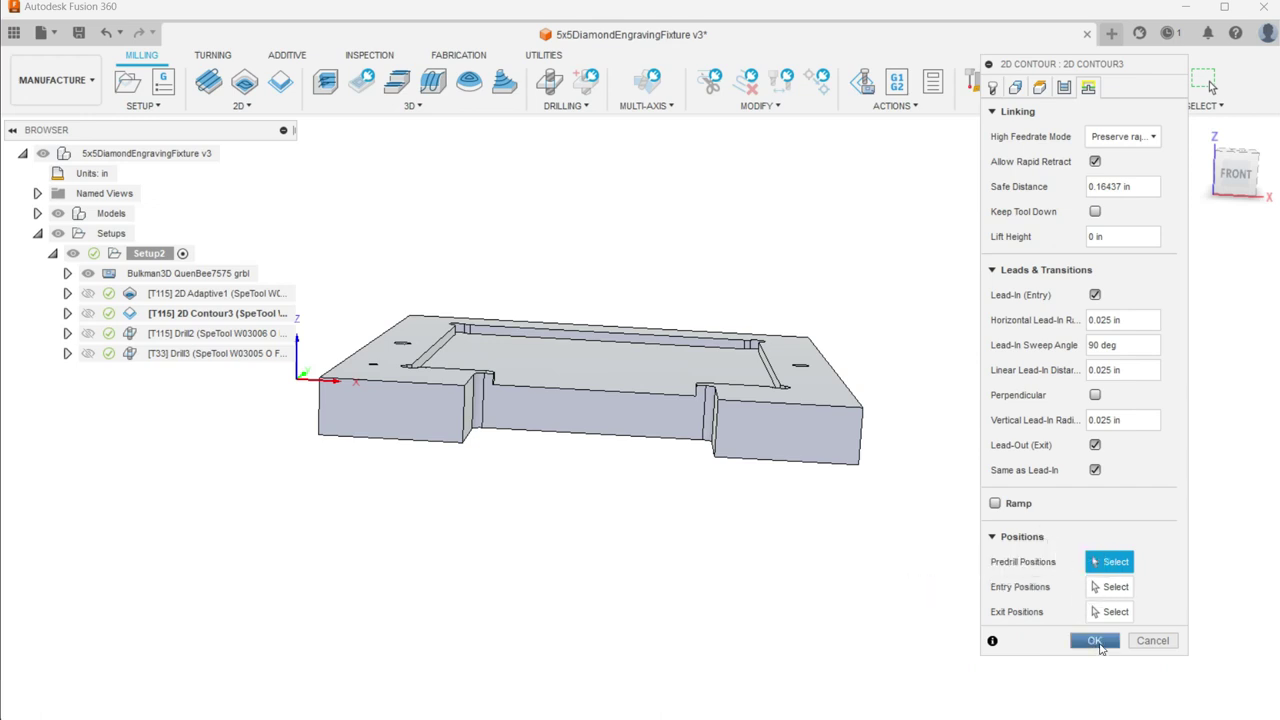
{"action": "left_click", "coordinate": [1098, 641]}
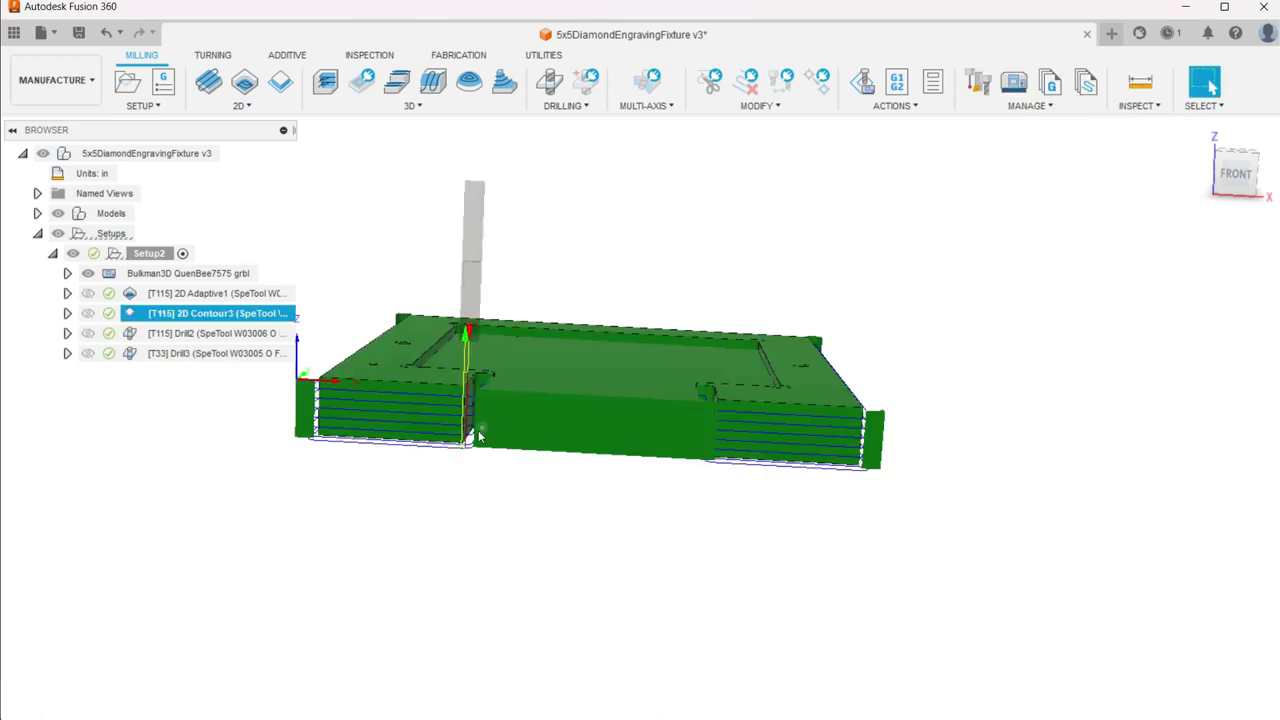
Inspect the contour's depth passes around the front notch, viewing the whole plate and a close-up
{"action": "key", "text": "F6"}
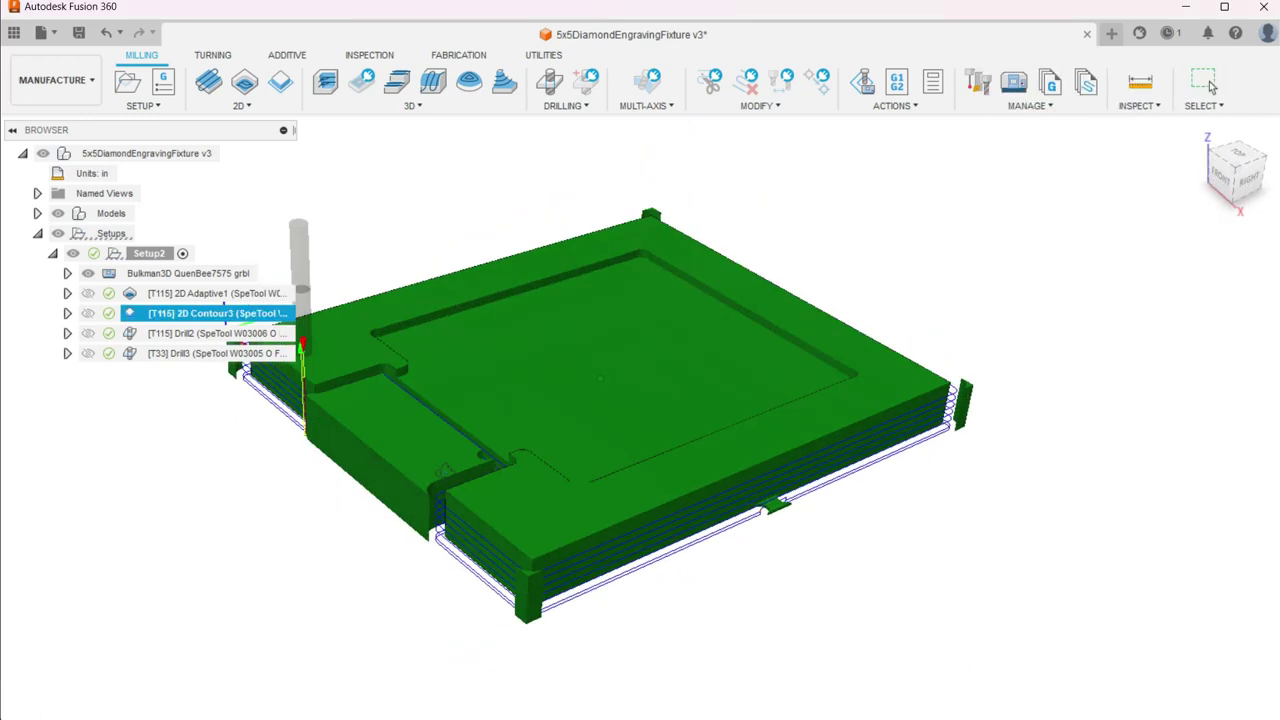
{"action": "middle_click_drag", "start_coordinate": [518, 460], "coordinate": [484, 498], "text": "shift"}
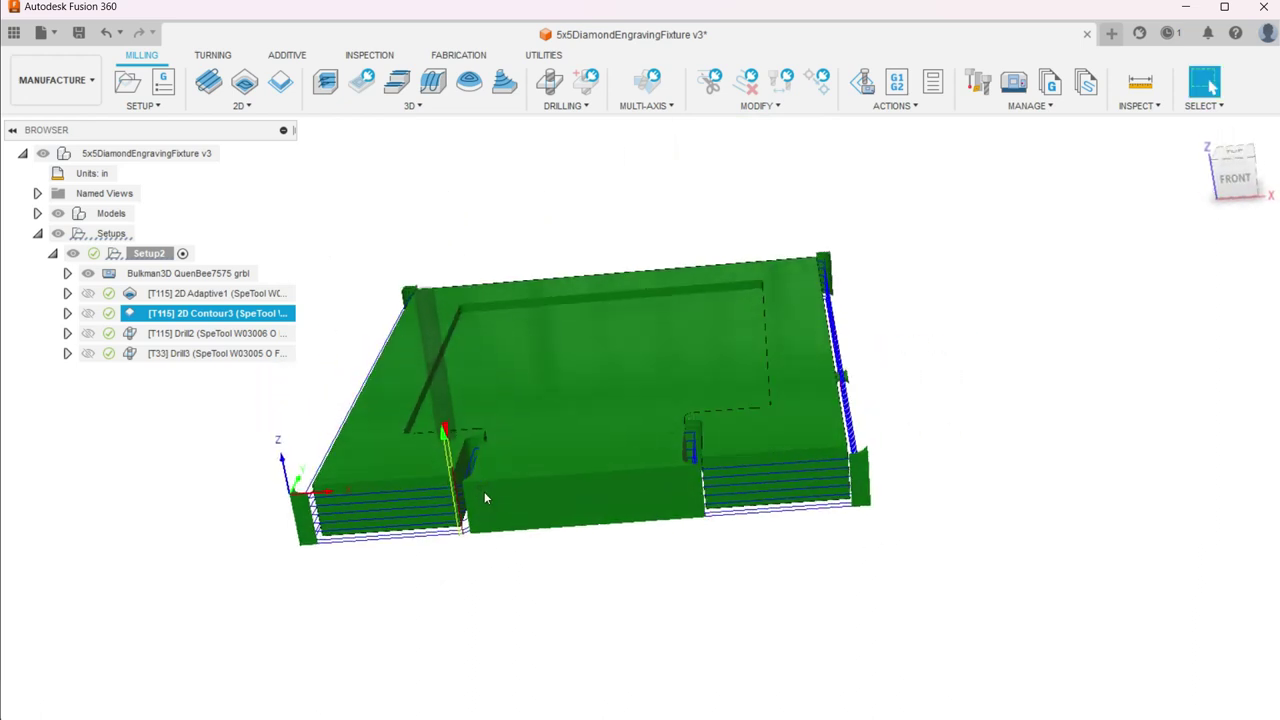
{"action": "scroll", "coordinate": [600, 470], "scroll_direction": "up", "scroll_amount": 5}
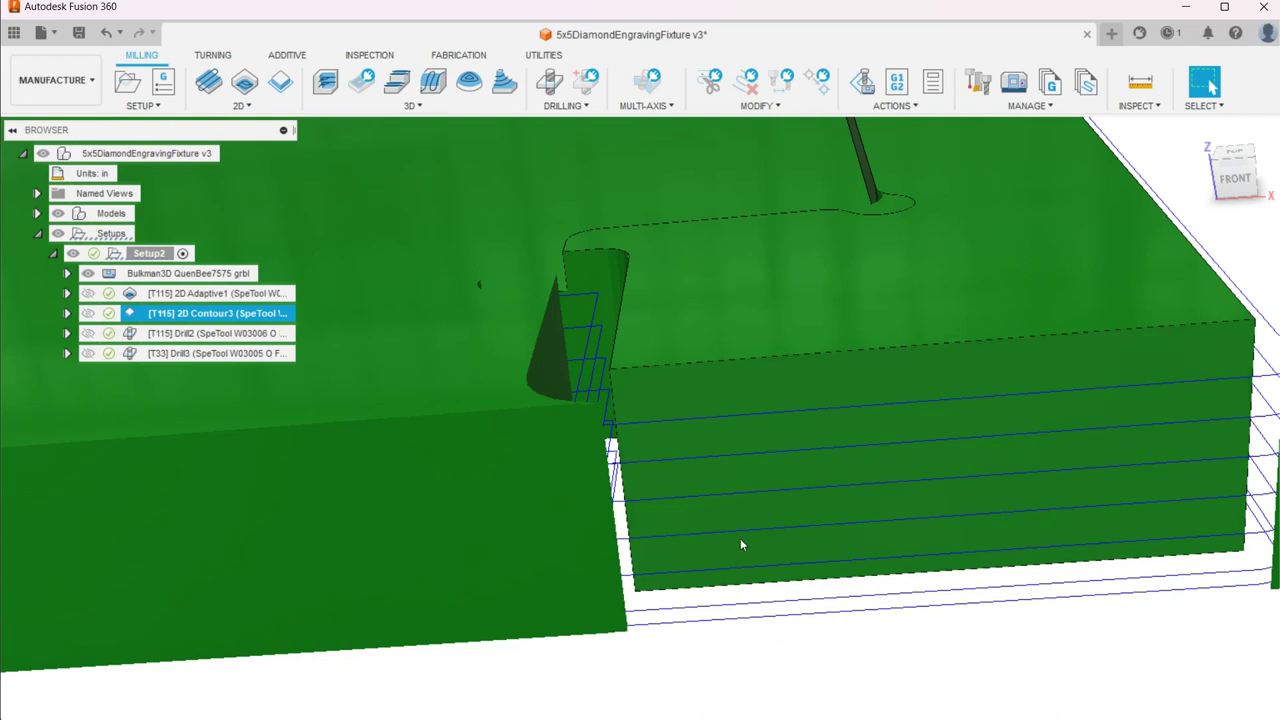
Simulate 2D Contour3 with the machine, play its cuts through to the end of the operation, and exit the simulation
{"action": "scroll", "coordinate": [725, 495], "scroll_direction": "down", "scroll_amount": 5}
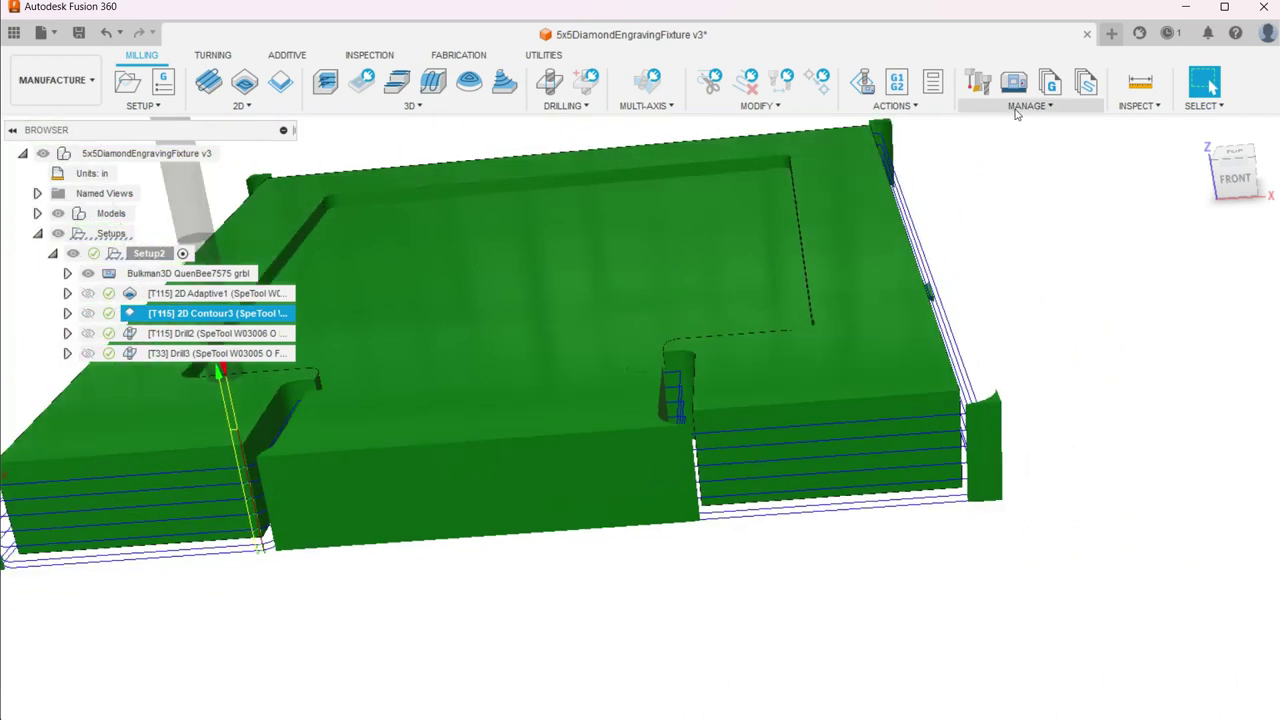
{"action": "left_click", "coordinate": [862, 81]}
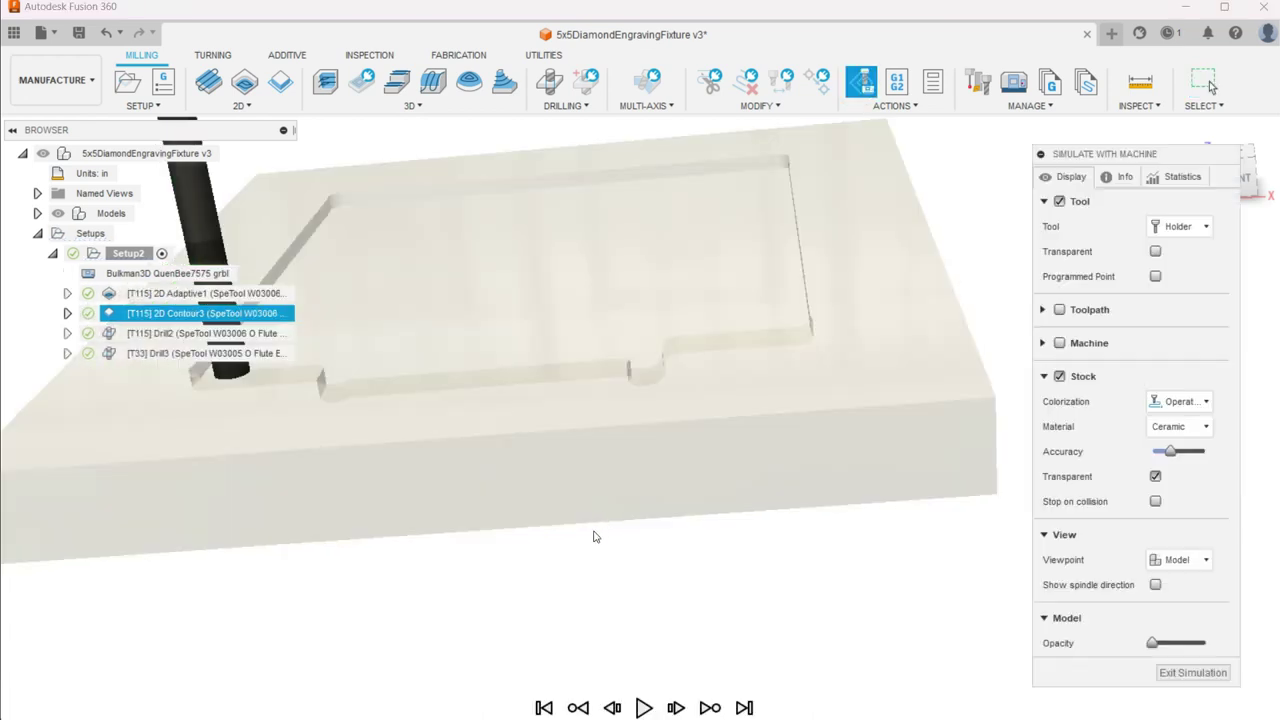
{"action": "mouse_move", "coordinate": [613, 537]}
{"action": "middle_mouse_down", "text": "shift"}
{"action": "mouse_move", "coordinate": [606, 514]}
{"action": "mouse_move", "coordinate": [598, 555]}
{"action": "middle_mouse_up", "text": "shift"}
{"action": "scroll", "coordinate": [598, 555], "scroll_direction": "down", "scroll_amount": 5}
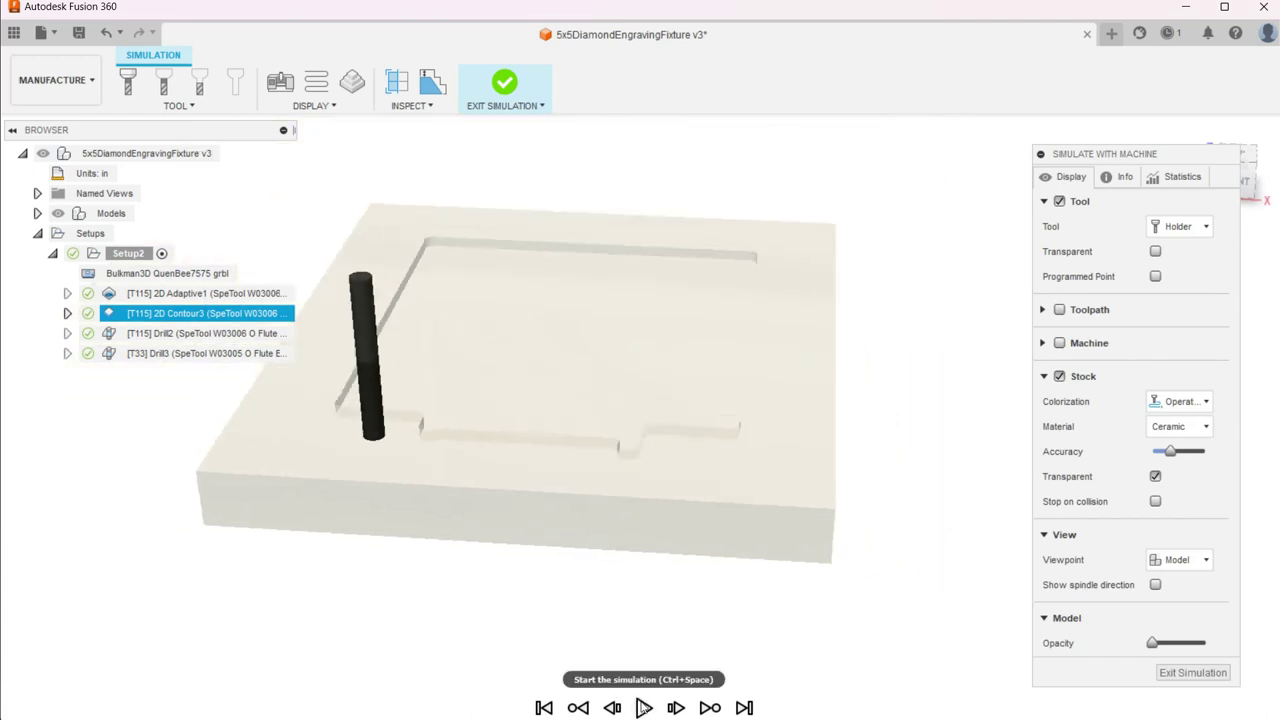
{"action": "left_click", "coordinate": [643, 707]}
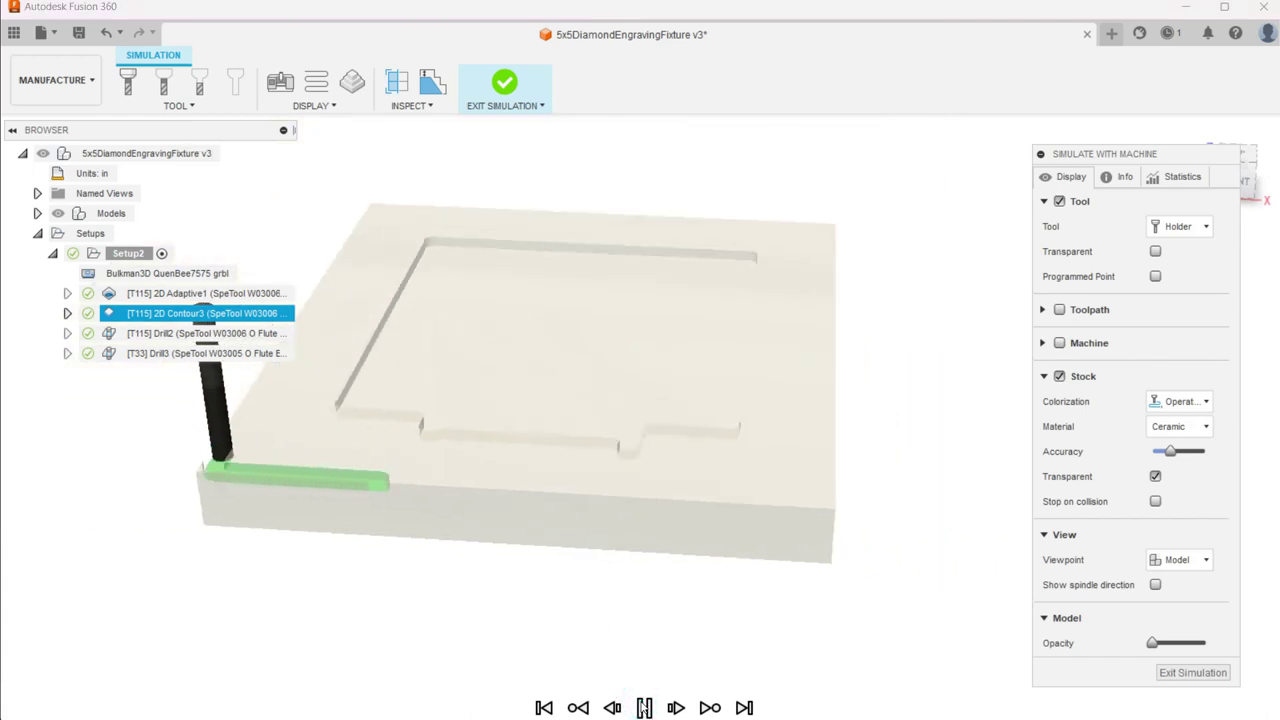
{"action": "left_click", "coordinate": [710, 708]}
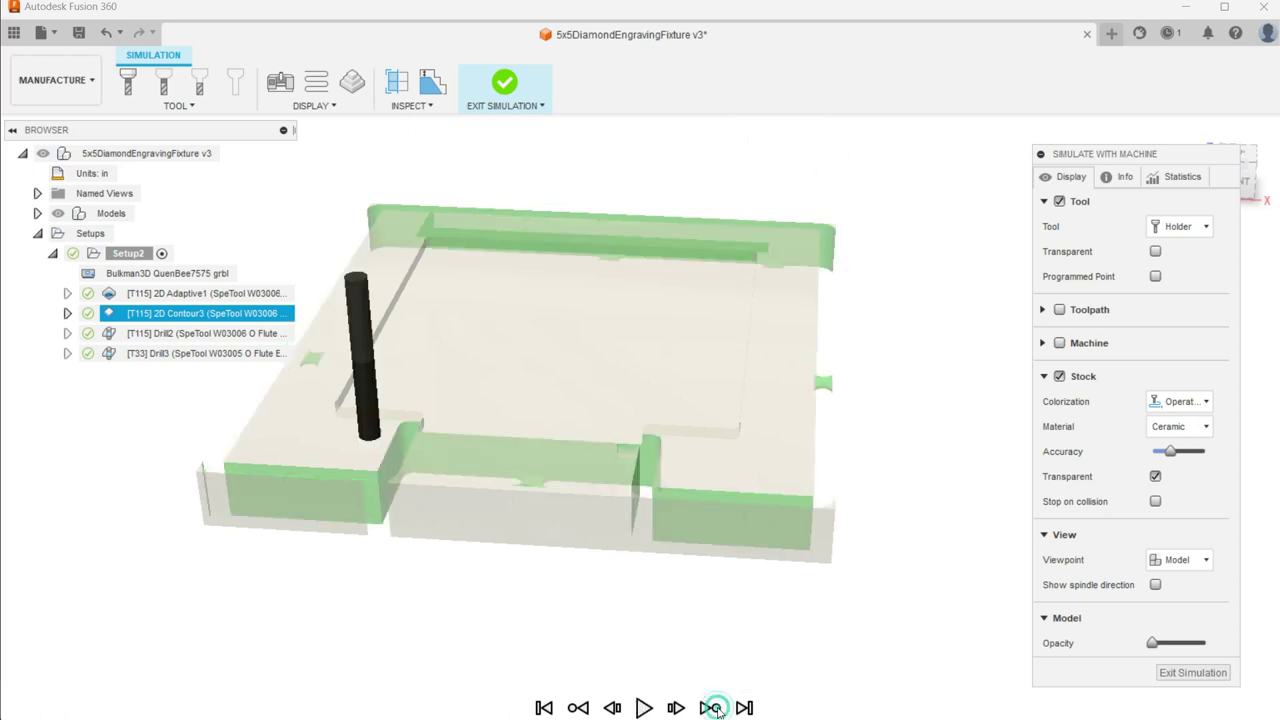
{"action": "middle_click_drag", "start_coordinate": [518, 616], "coordinate": [547, 625], "text": "shift"}
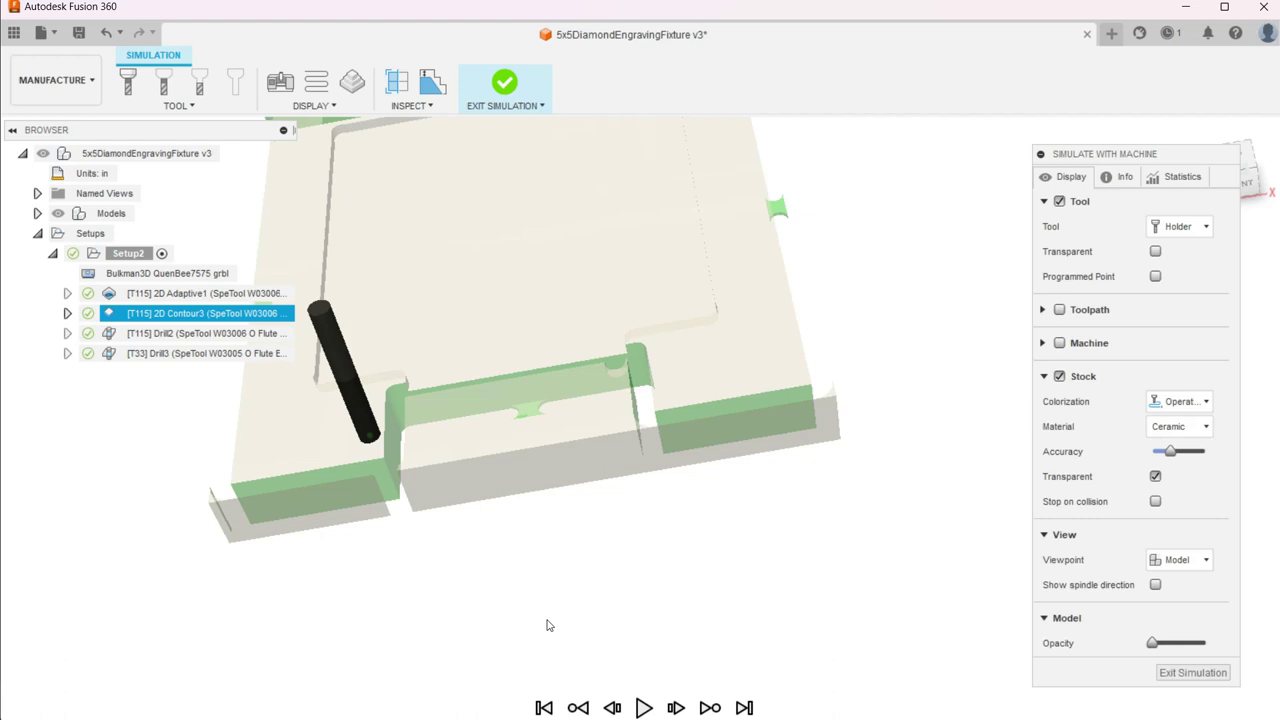
{"action": "left_click", "coordinate": [1193, 672]}
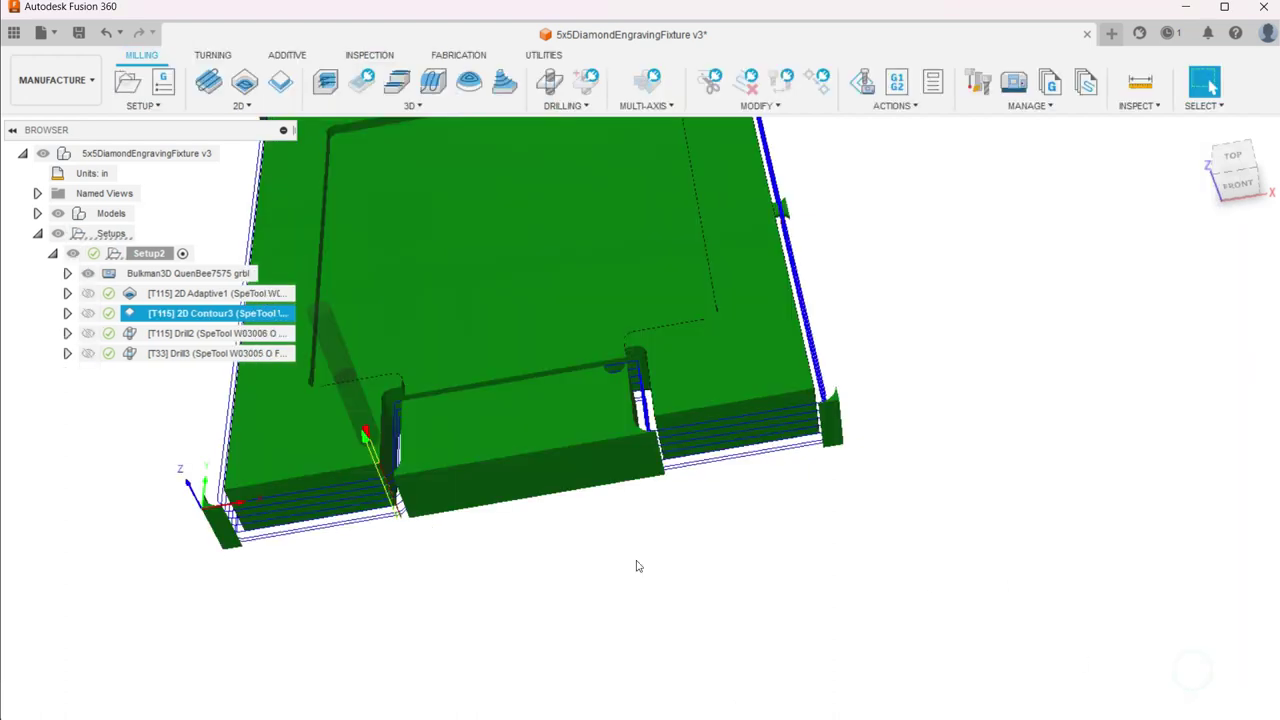
Open the Drill2 operation for editing and review its tool, feeds and speeds, and the two holes it drills
{"action": "double_click", "coordinate": [127, 336]}
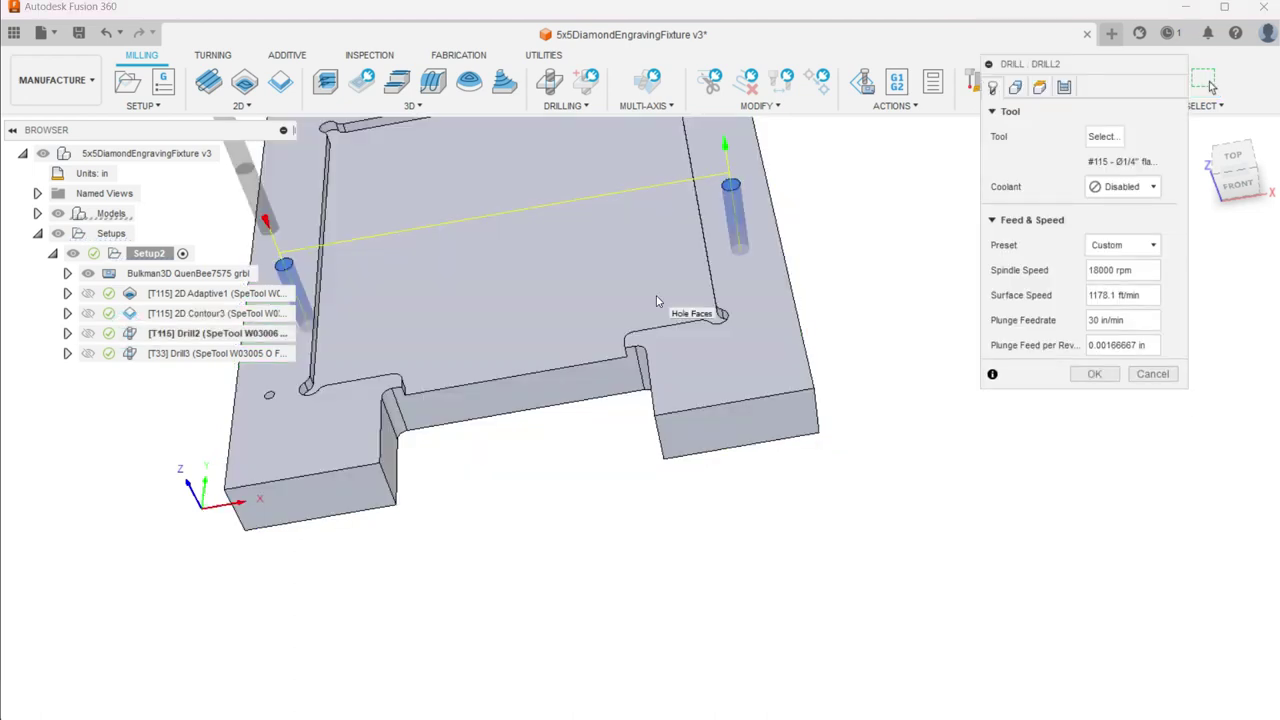
{"action": "scroll", "coordinate": [477, 492], "scroll_direction": "down", "scroll_amount": 3}
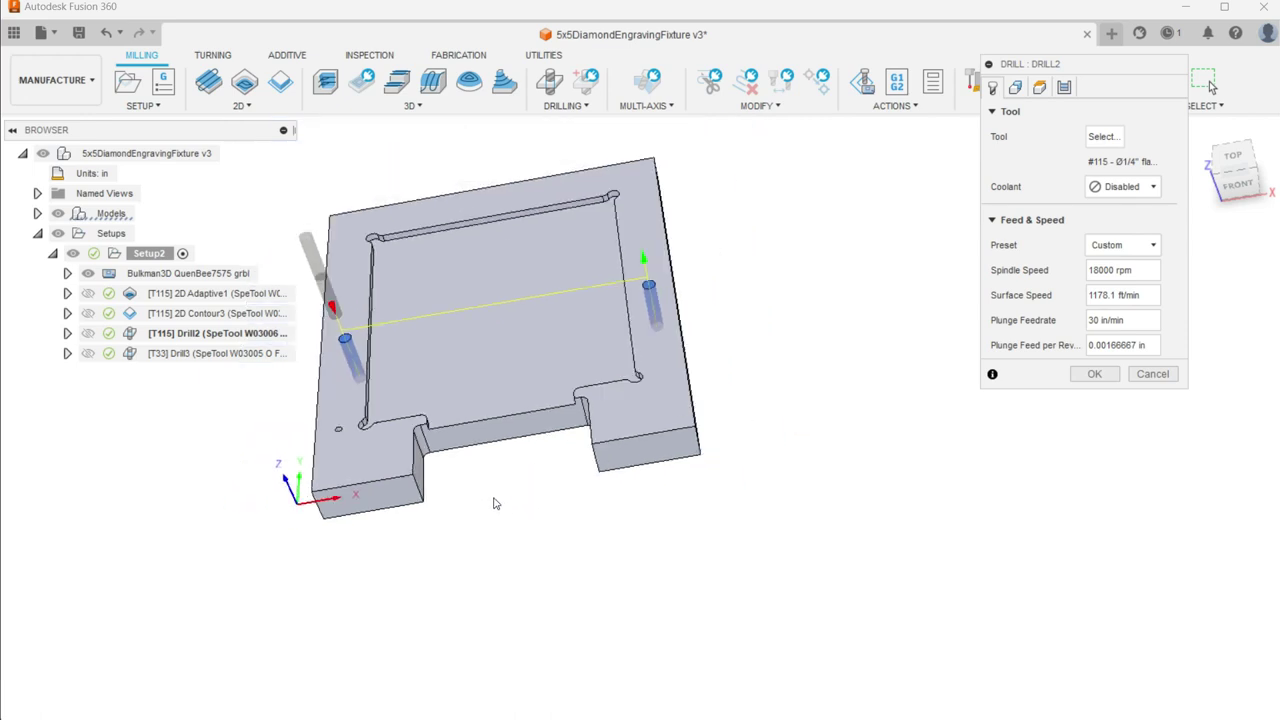
{"action": "middle_click_drag", "start_coordinate": [500, 337], "coordinate": [352, 316], "text": "shift"}
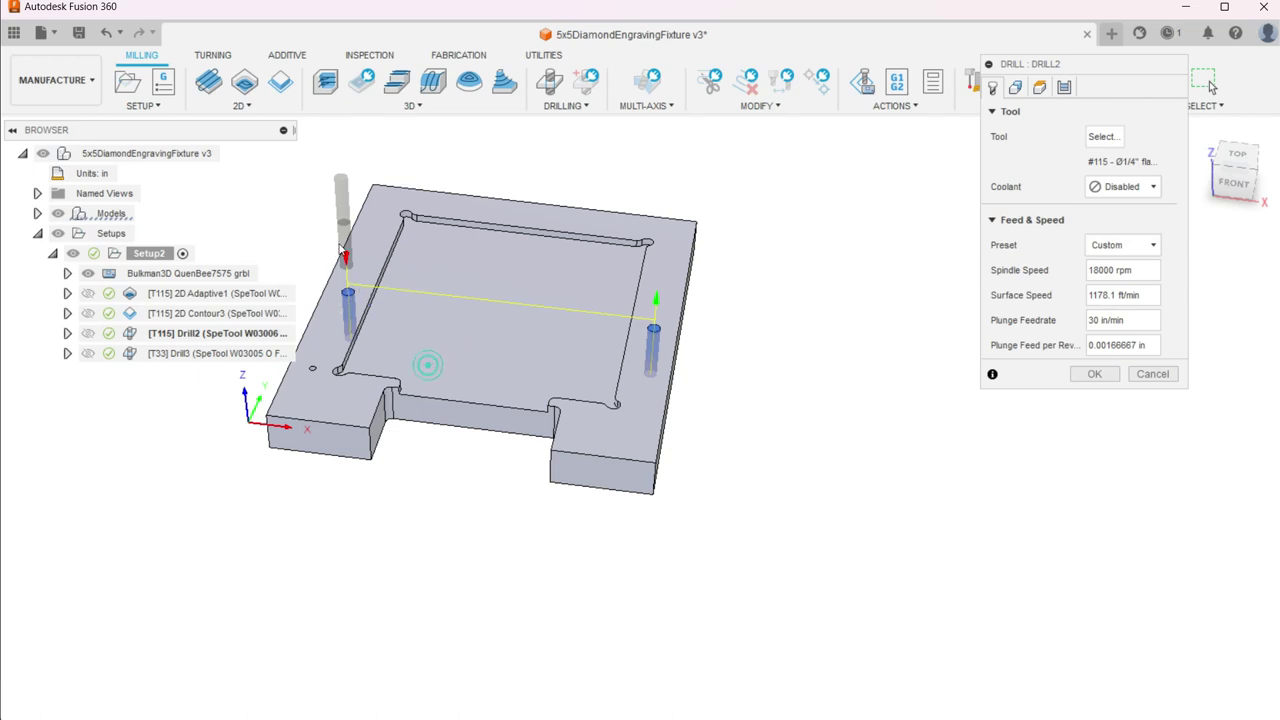
{"action": "scroll", "coordinate": [428, 370], "scroll_direction": "up", "scroll_amount": 2}
{"action": "scroll", "coordinate": [332, 257], "scroll_direction": "up", "scroll_amount": 3}
{"action": "scroll", "coordinate": [332, 257], "scroll_direction": "down", "scroll_amount": 1}
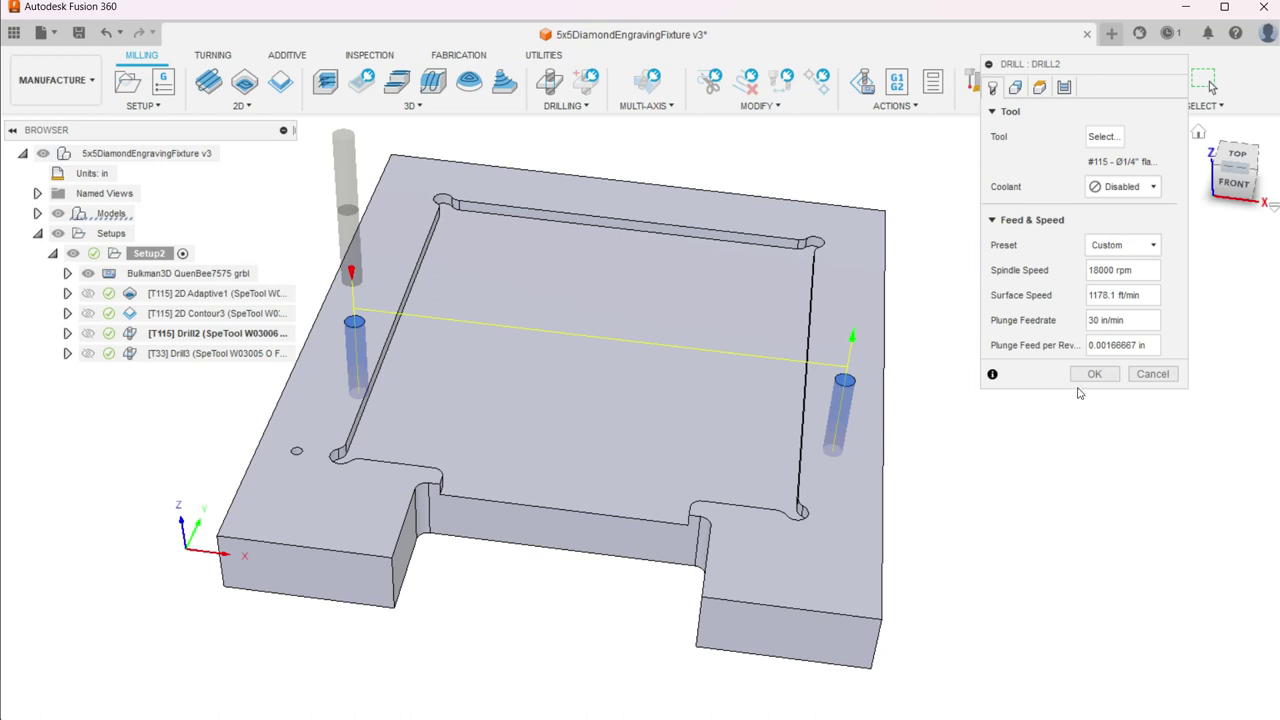
Review the Drill2 geometry settings, including the selection mode, hole faces, same-diameter selection and drilling order
{"action": "left_click", "coordinate": [1016, 88]}
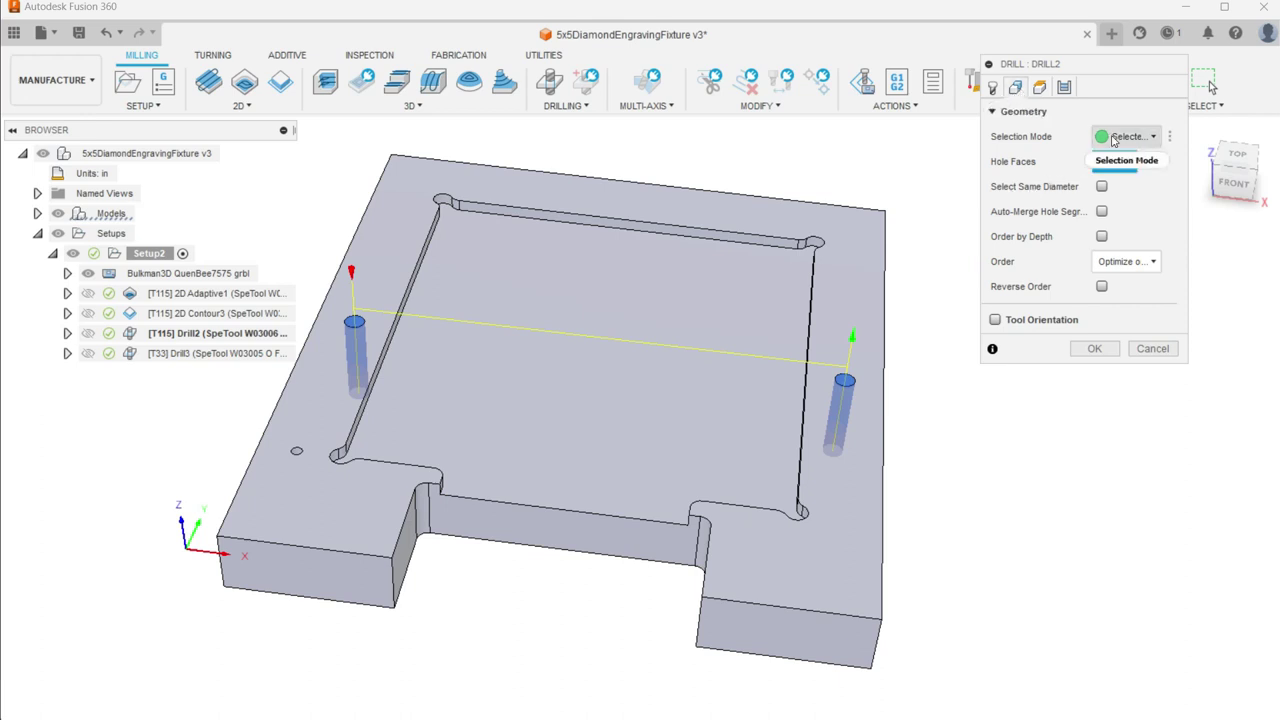
{"action": "mouse_move", "coordinate": [1113, 139]}
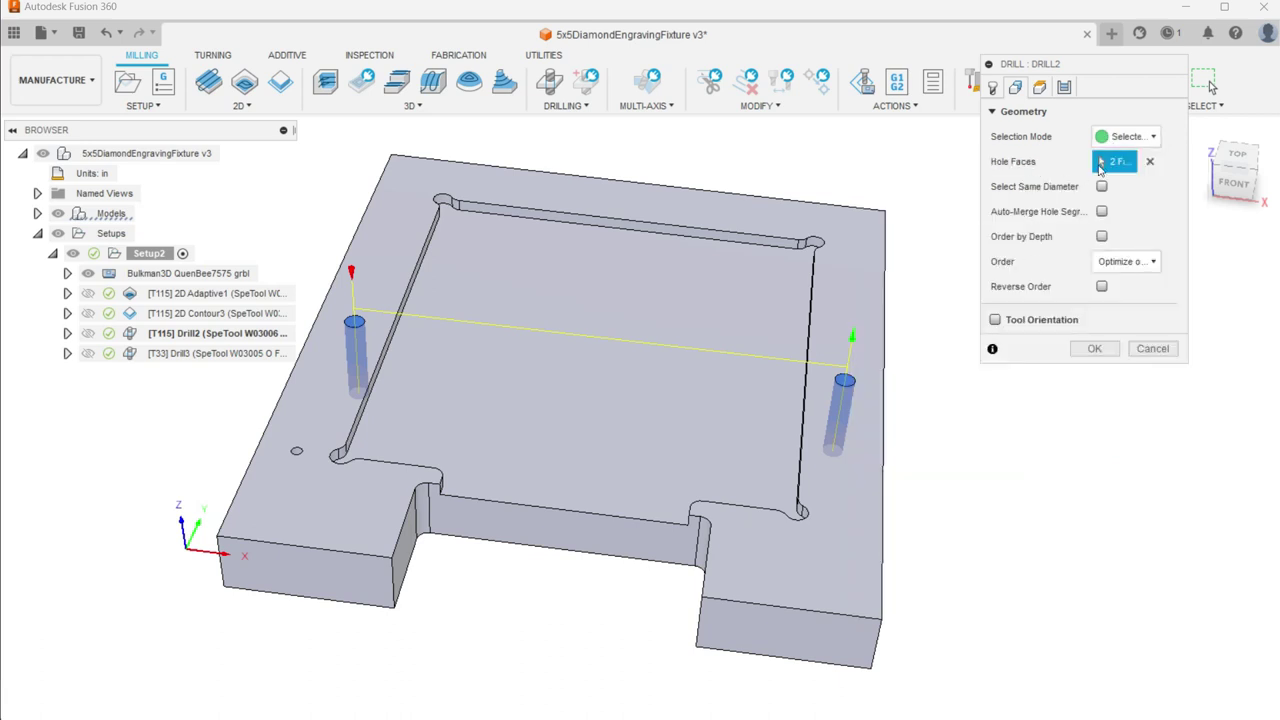
{"action": "mouse_move", "coordinate": [1108, 162]}
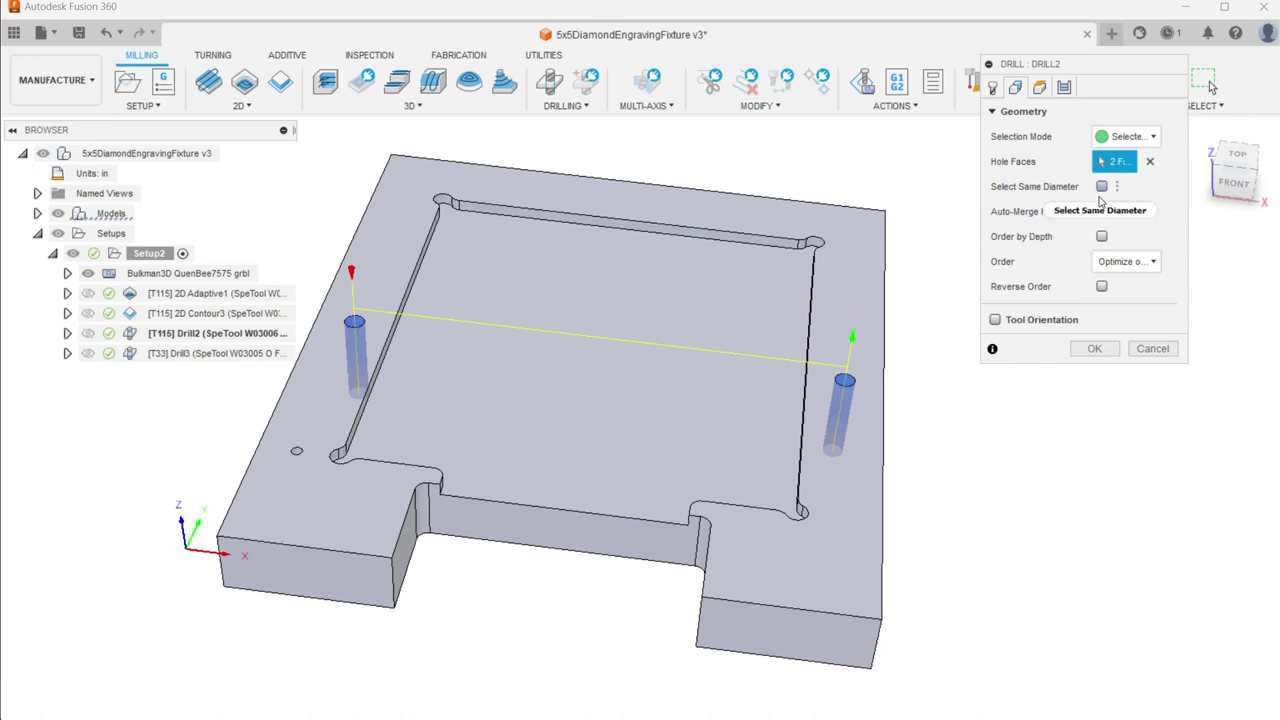
{"action": "mouse_move", "coordinate": [1101, 202]}
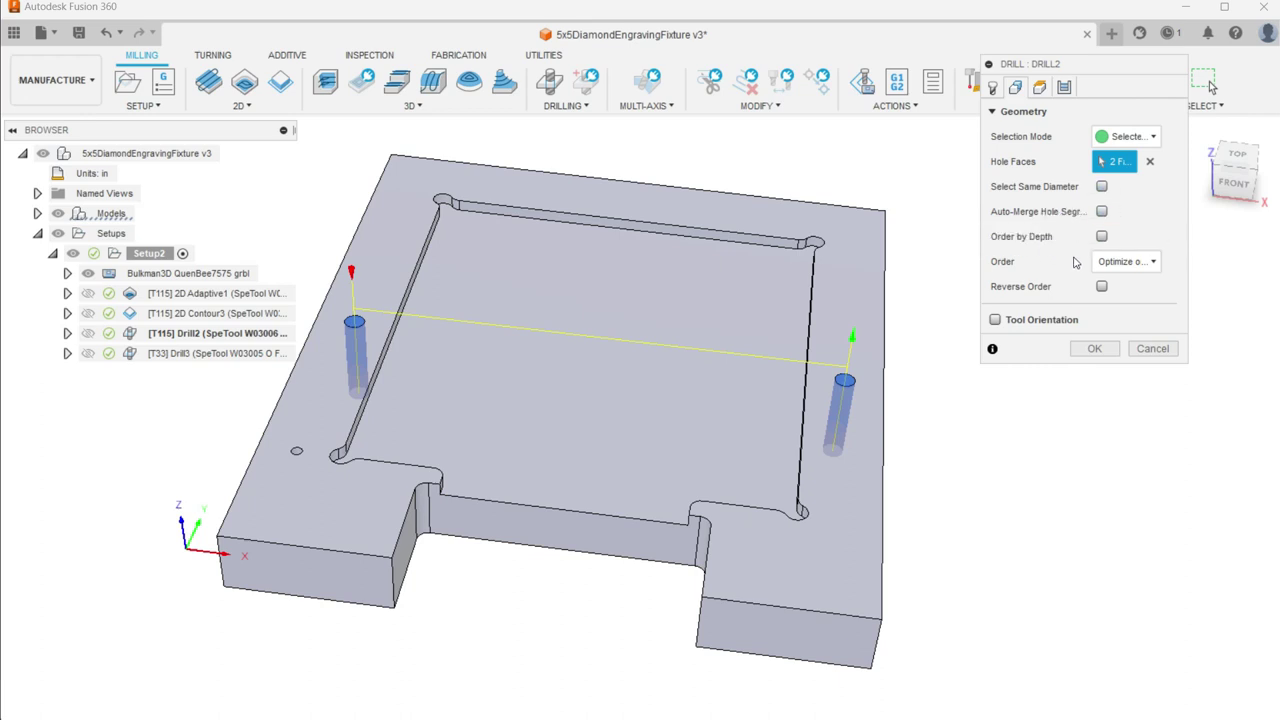
{"action": "mouse_move", "coordinate": [1112, 267]}
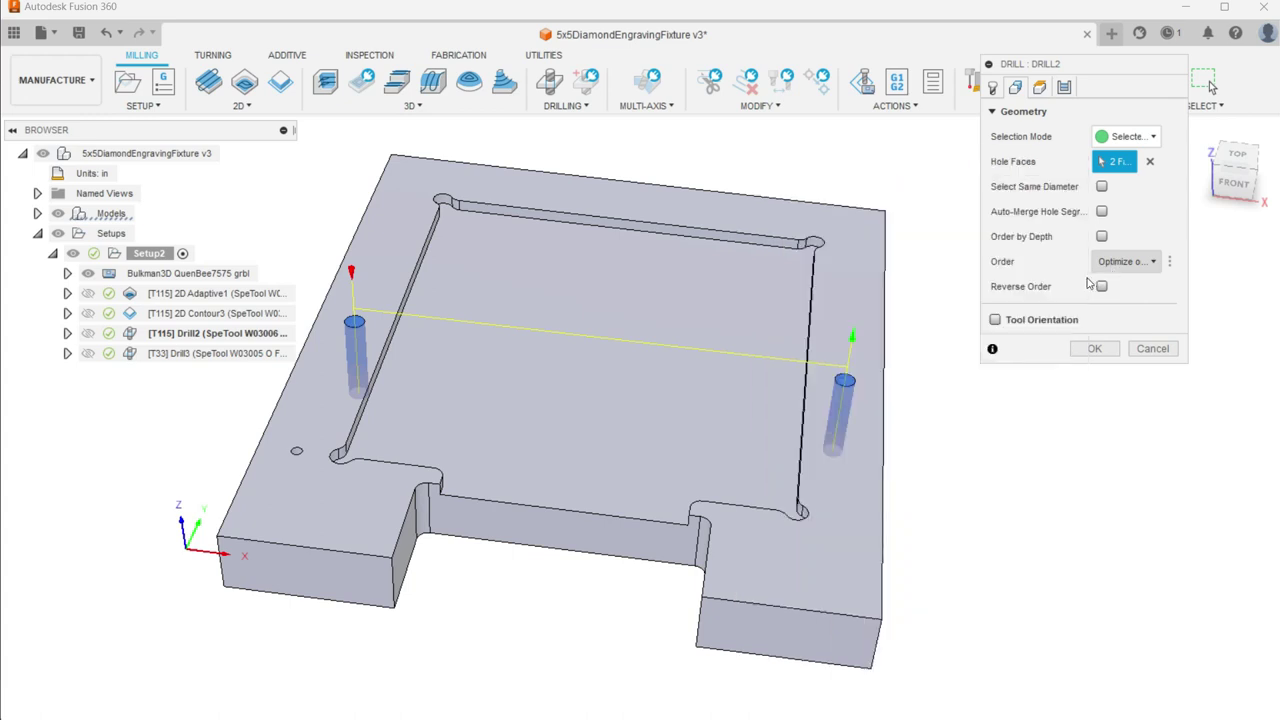
Review the Drill2 heights from the side, checking the top and bottom height references and the bottom offset
{"action": "left_click", "coordinate": [1040, 88]}
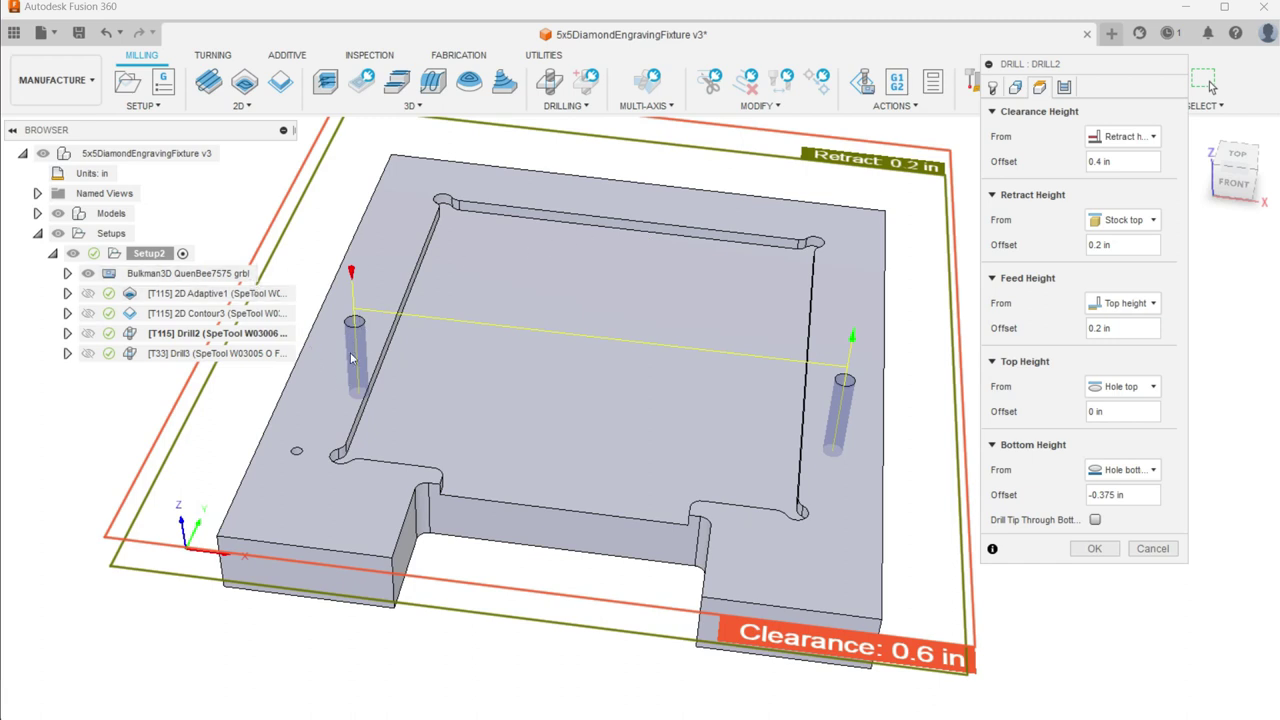
{"action": "middle_click_drag", "start_coordinate": [517, 691], "coordinate": [529, 626], "text": "shift"}
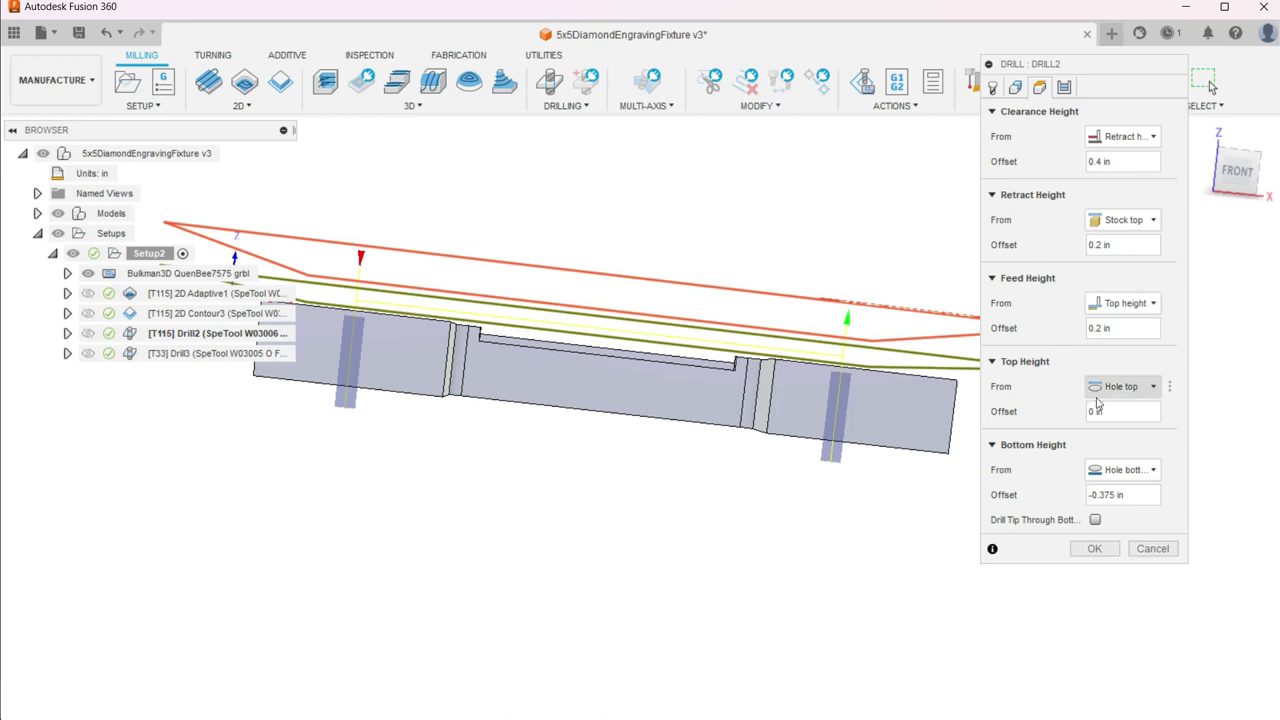
{"action": "mouse_move", "coordinate": [1124, 390]}
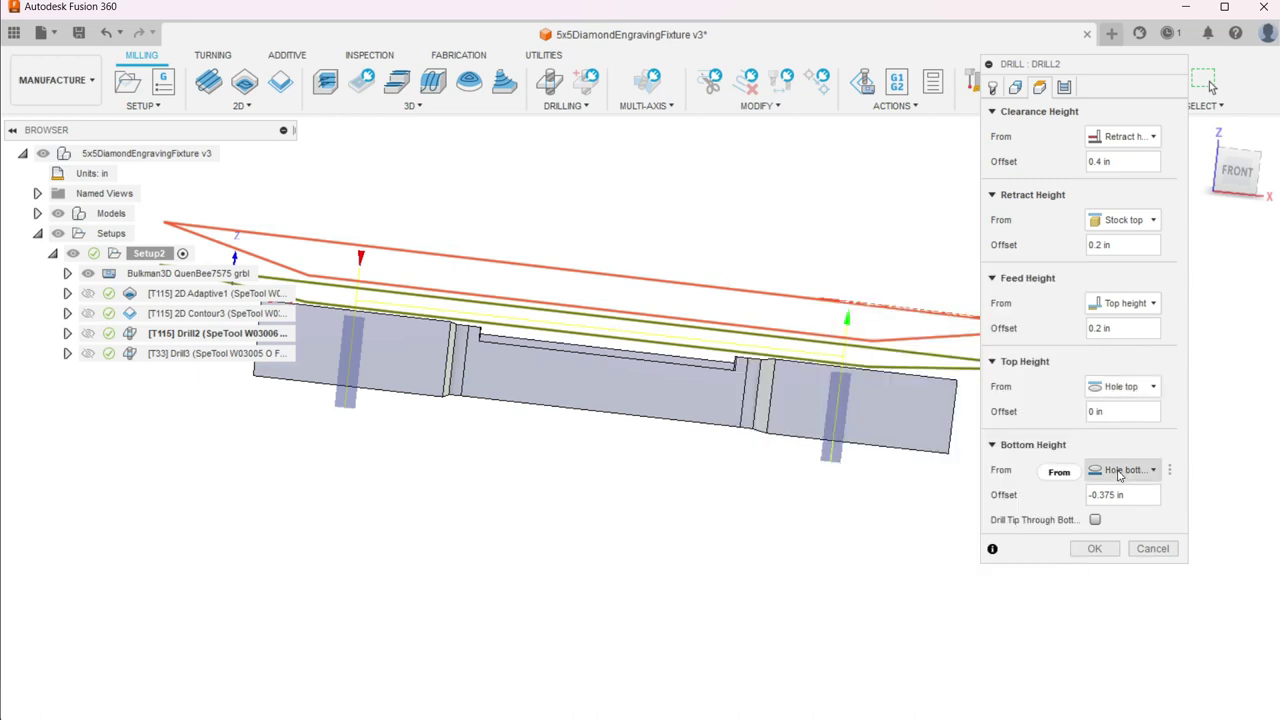
{"action": "mouse_move", "coordinate": [1115, 476]}
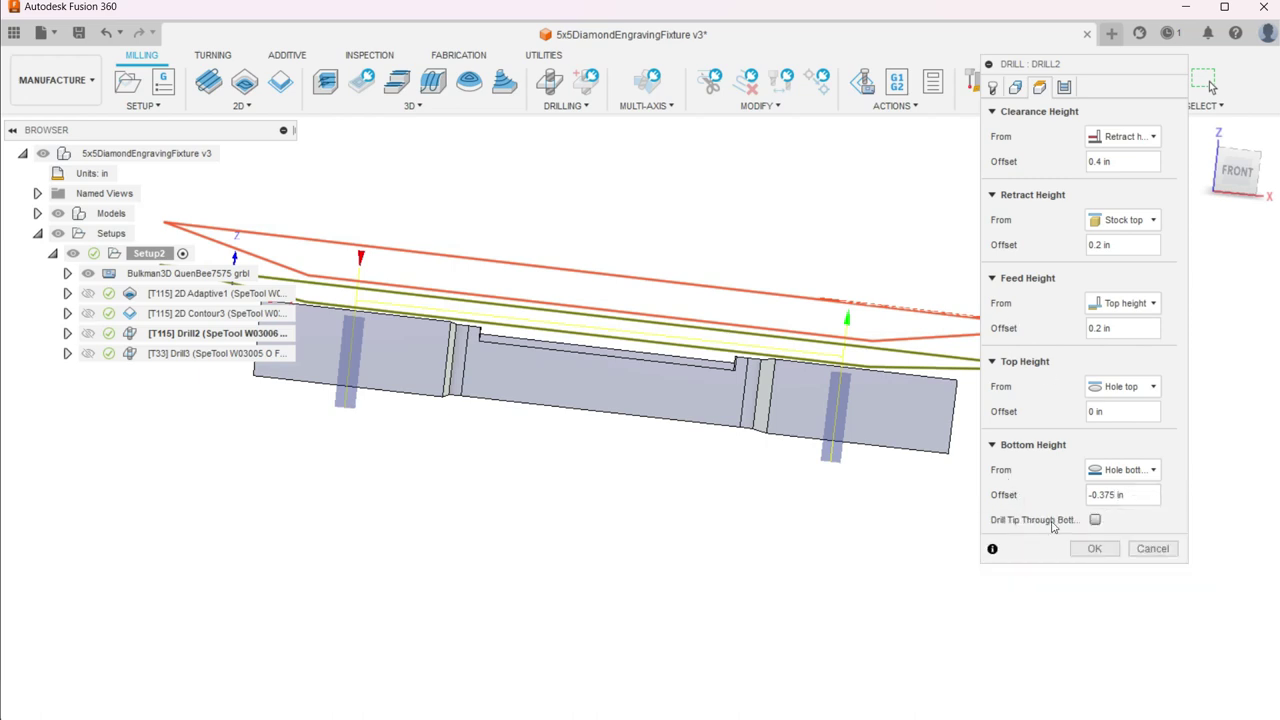
Review the Drill2 chip-breaking cycle settings, including the accumulated pecking depth and chip break distance, and accept the operation
{"action": "left_click", "coordinate": [1064, 88]}
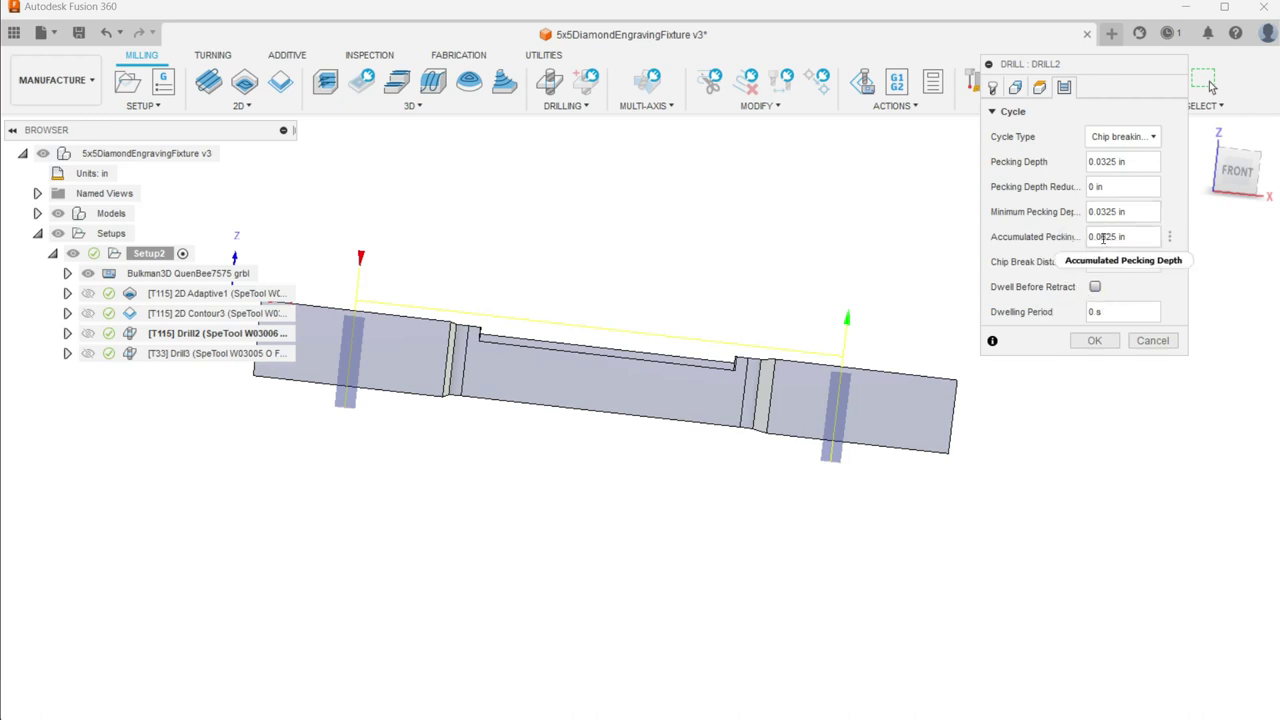
{"action": "mouse_move", "coordinate": [1104, 237]}
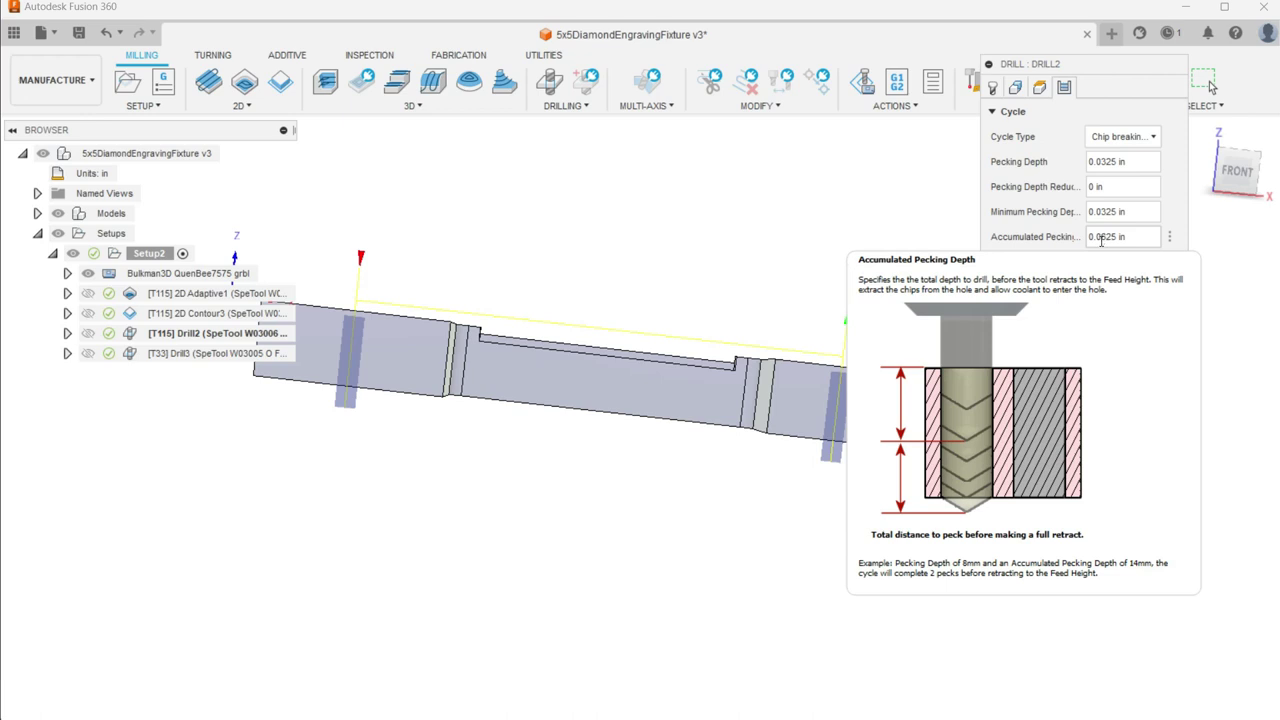
{"action": "mouse_move", "coordinate": [1095, 261]}
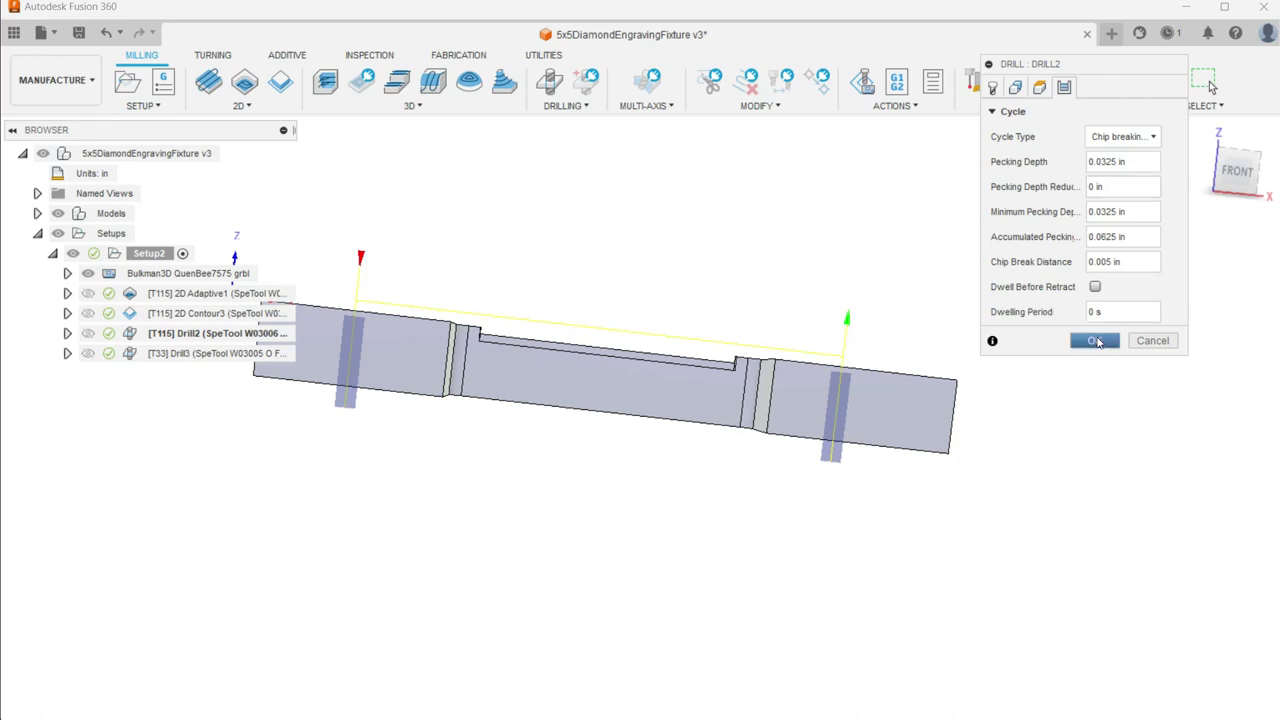
{"action": "left_click", "coordinate": [1094, 340]}
Simulate Drill2 with the machine, inspect both drilled holes from the side and above, and exit the simulation
{"action": "middle_click_drag", "start_coordinate": [586, 270], "coordinate": [566, 285], "text": "shift"}
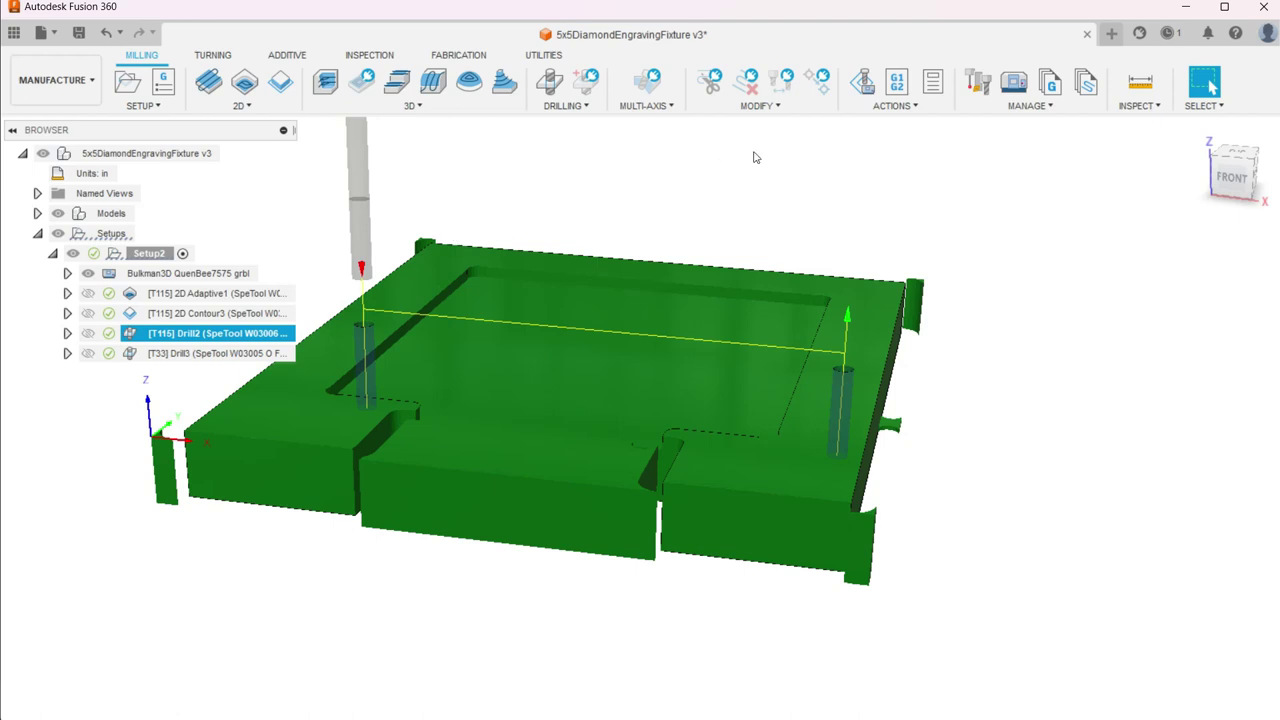
{"action": "left_click", "coordinate": [866, 79]}
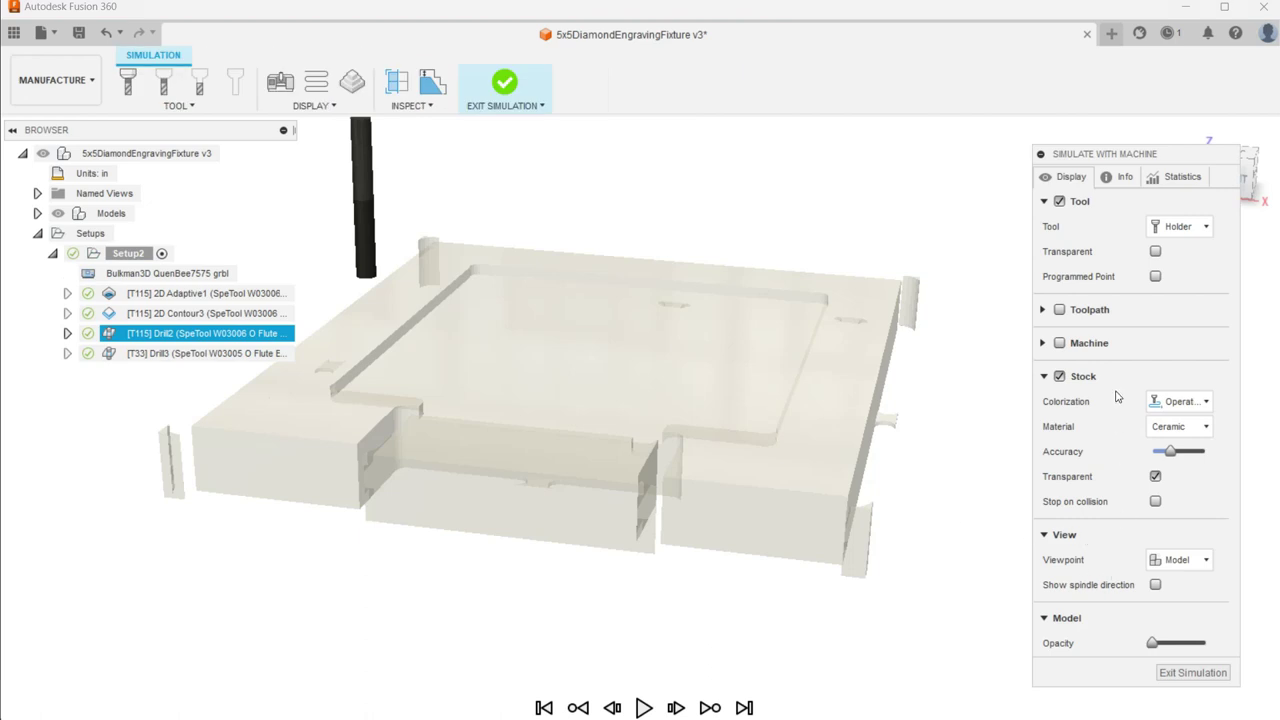
{"action": "left_click", "coordinate": [644, 707]}
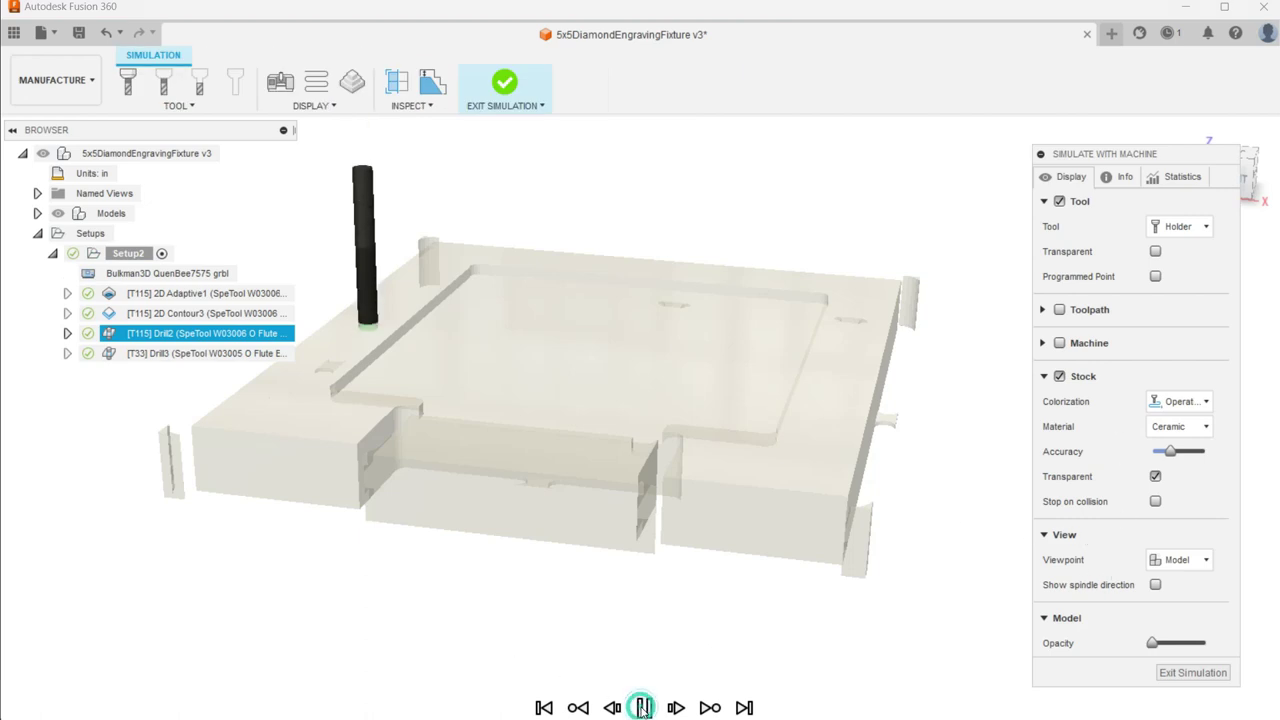
{"action": "middle_click_drag", "start_coordinate": [446, 617], "coordinate": [482, 586], "text": "shift"}
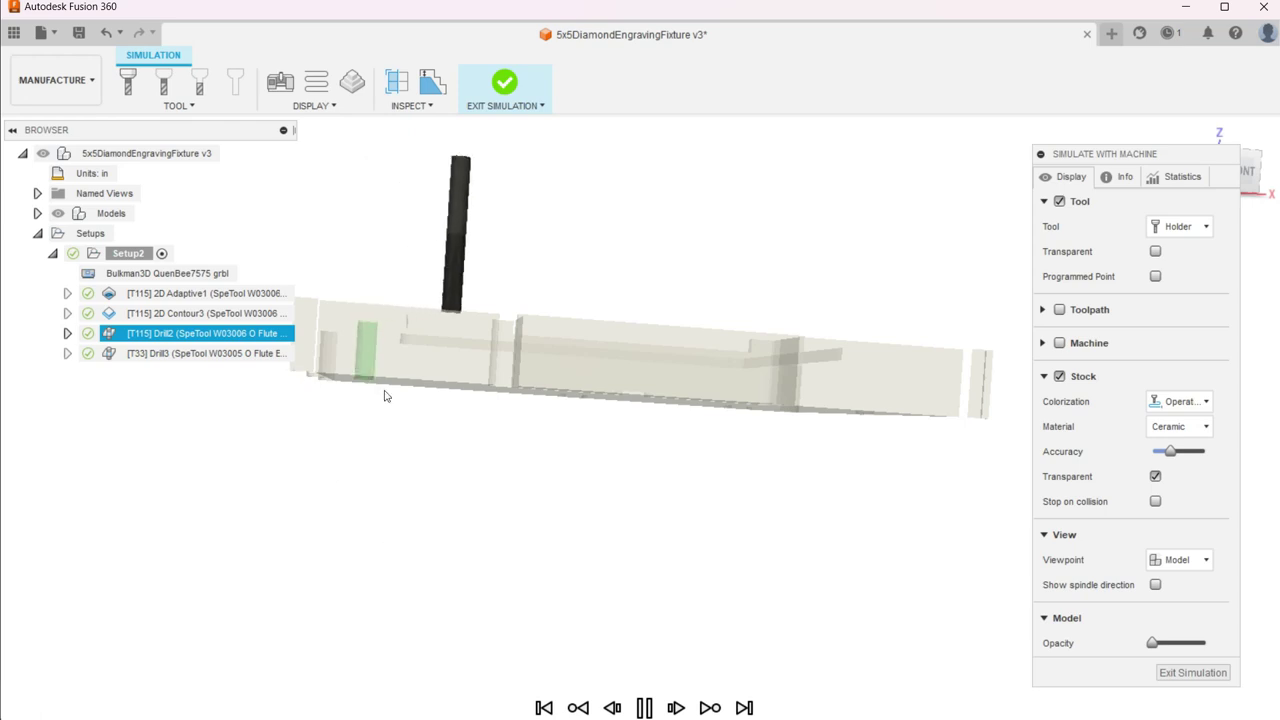
{"action": "middle_click_drag", "start_coordinate": [531, 438], "coordinate": [491, 463], "text": "shift"}
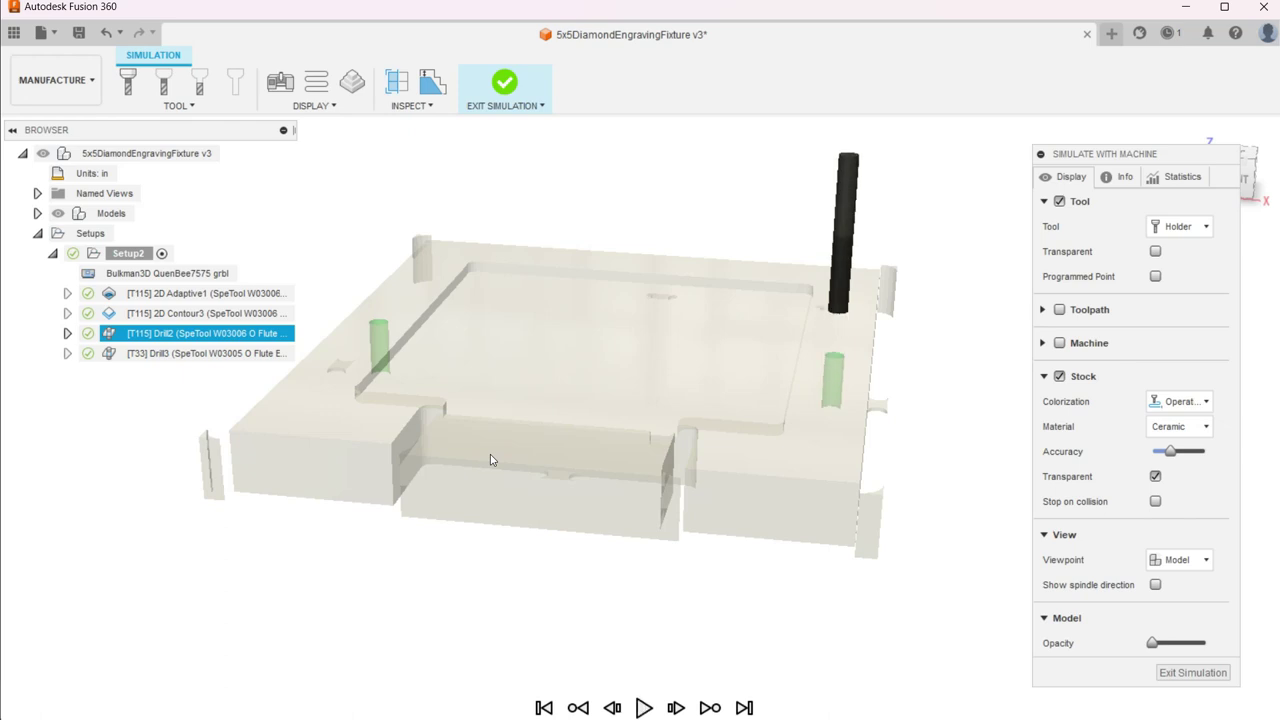
{"action": "left_click", "coordinate": [1192, 673]}
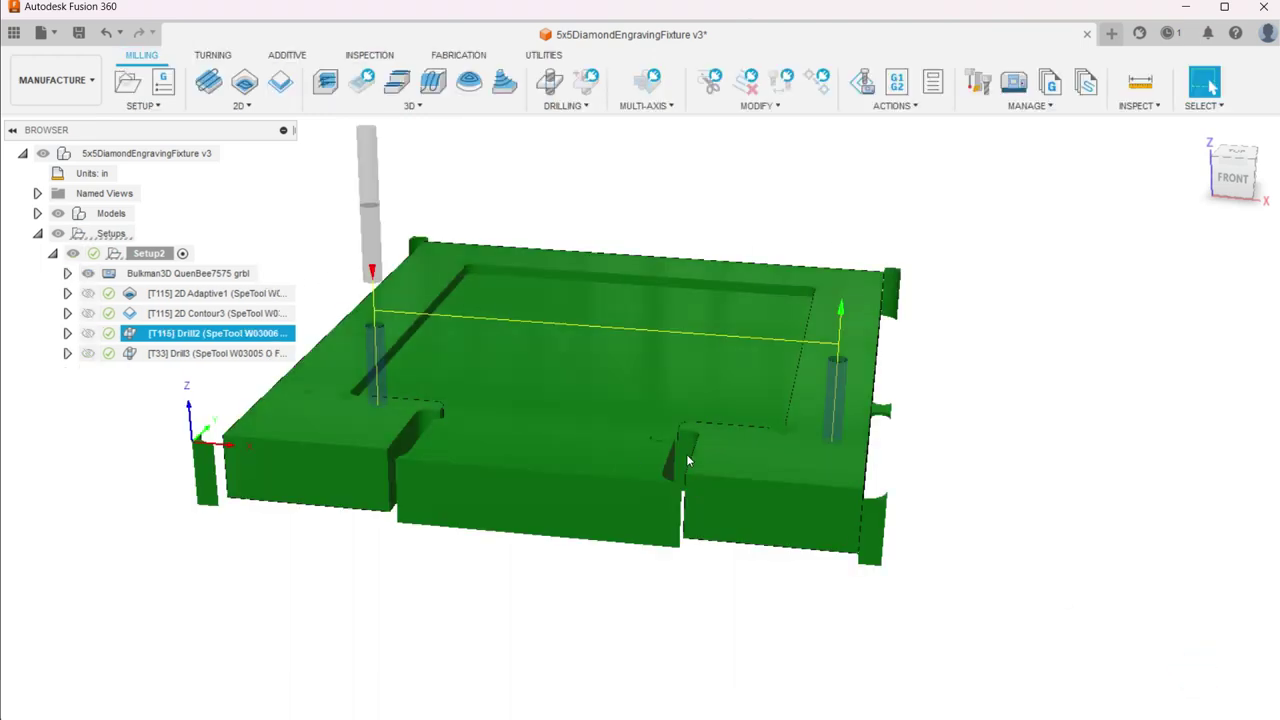
Open the Drill3 operation for editing and review its tool, feeds and speeds at the small front-corner hole
{"action": "double_click", "coordinate": [131, 356]}
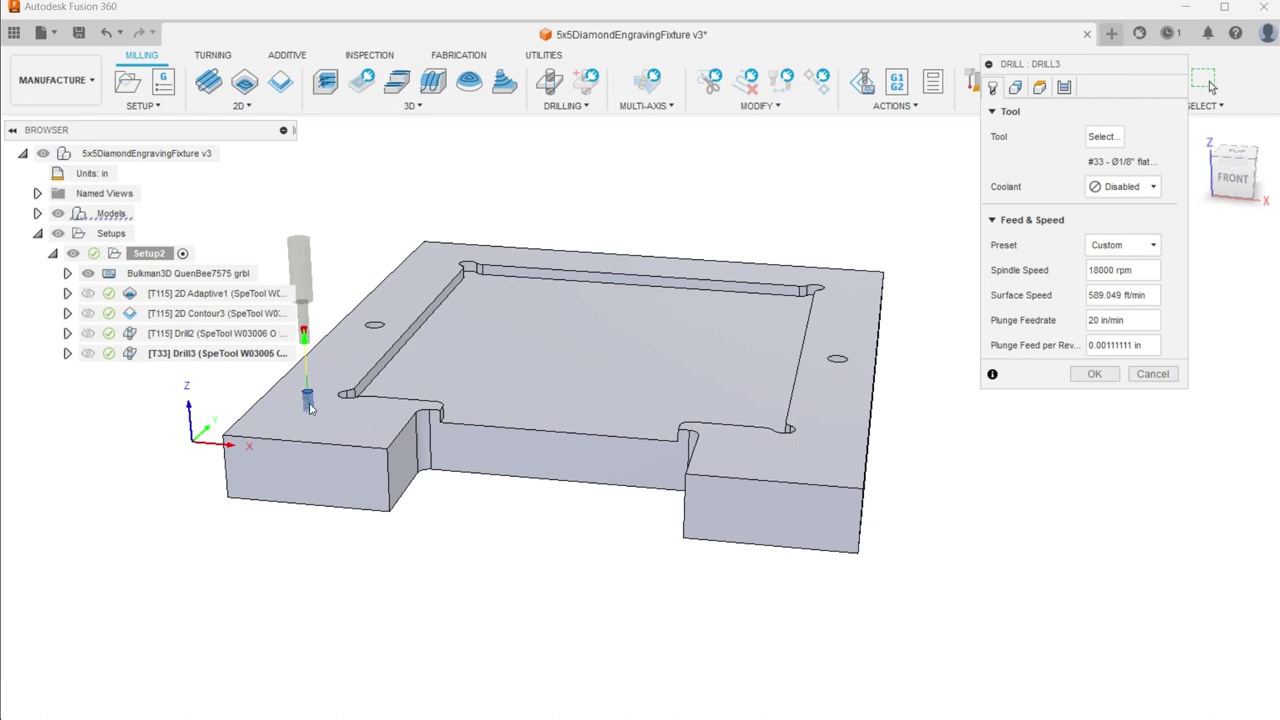
{"action": "scroll", "coordinate": [300, 400], "scroll_direction": "up", "scroll_amount": 3}
{"action": "scroll", "coordinate": [300, 400], "scroll_direction": "down", "scroll_amount": 1}
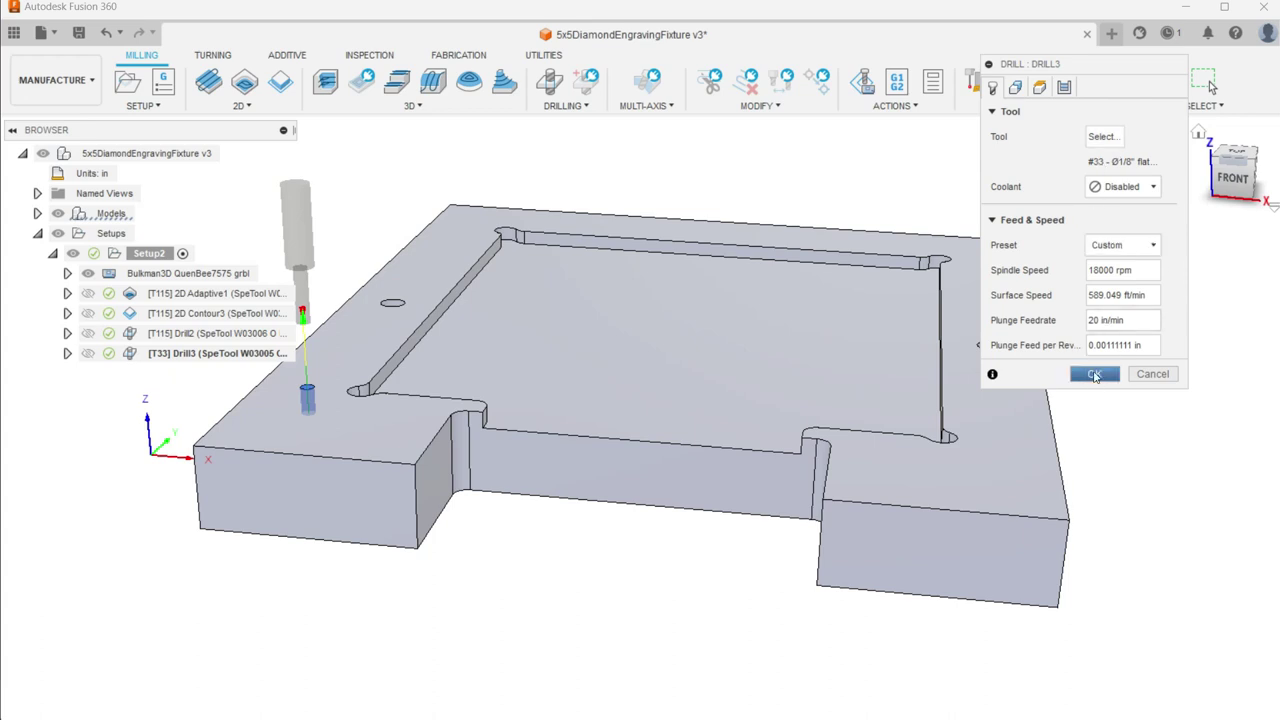
Review the Drill3 hole geometry, heights and chip-breaking cycle settings, and accept the operation
{"action": "left_click", "coordinate": [1015, 88]}
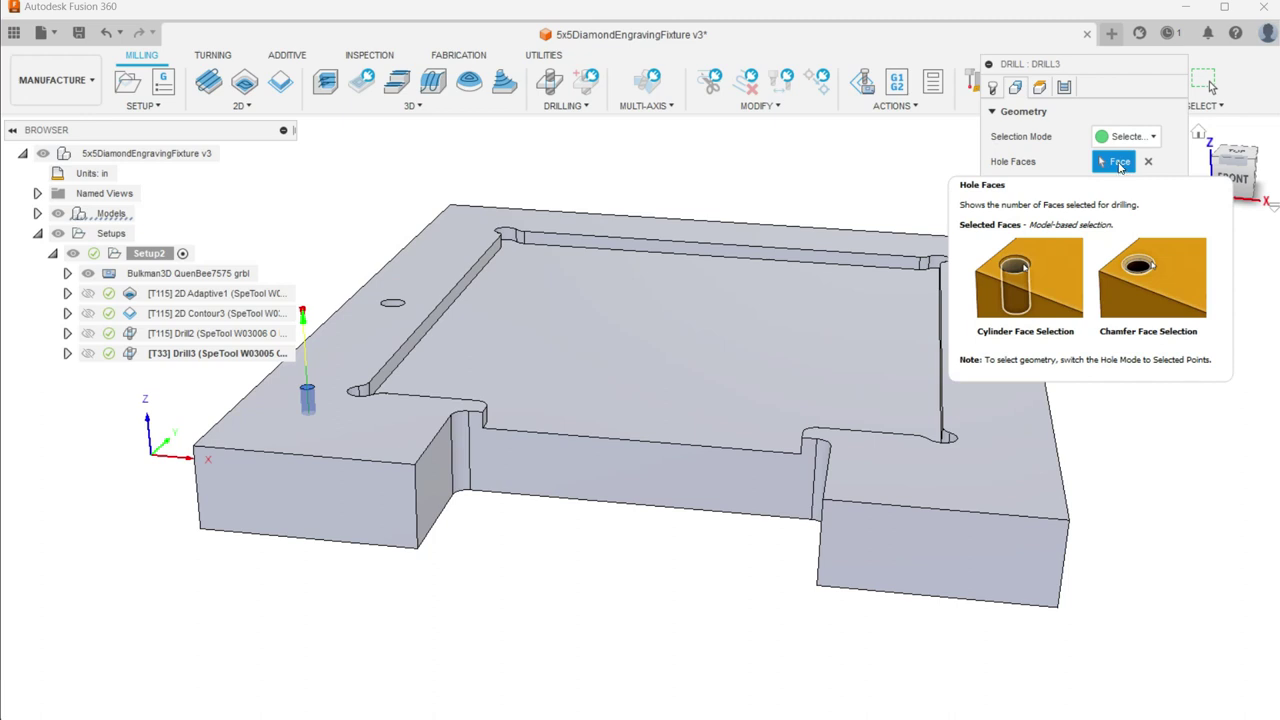
{"action": "left_click", "coordinate": [1040, 88]}
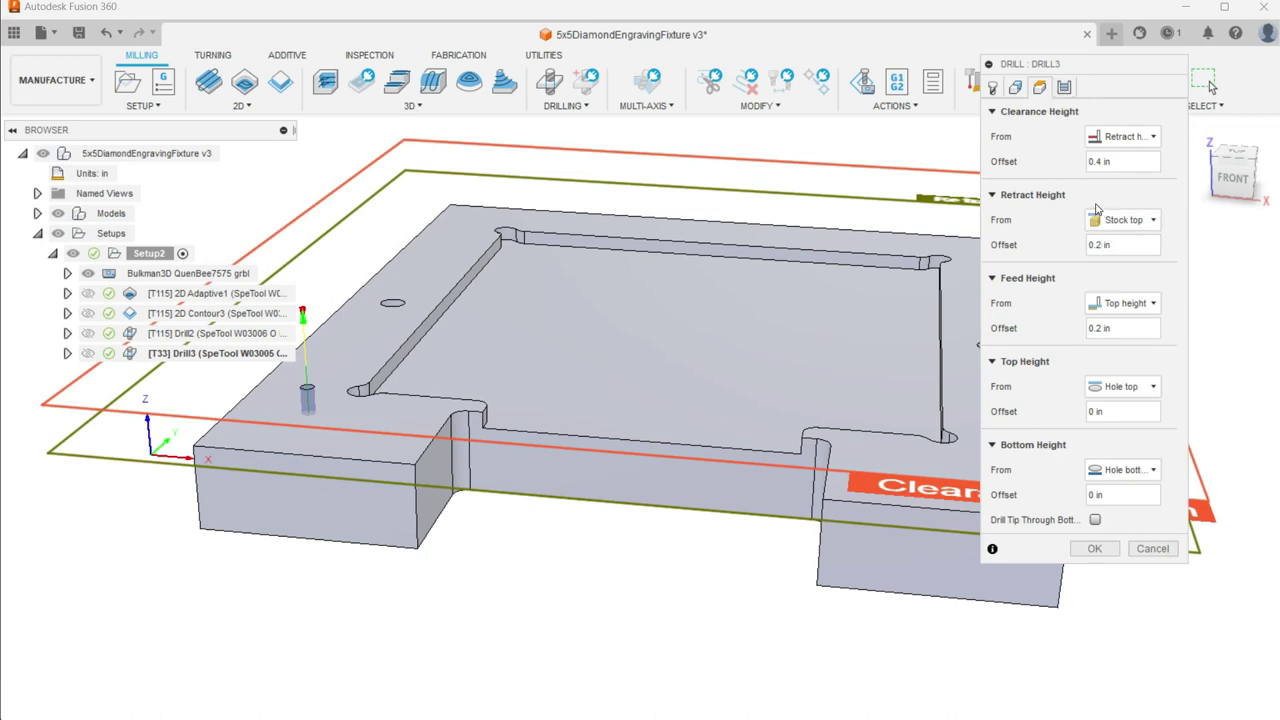
{"action": "left_click", "coordinate": [1064, 88]}
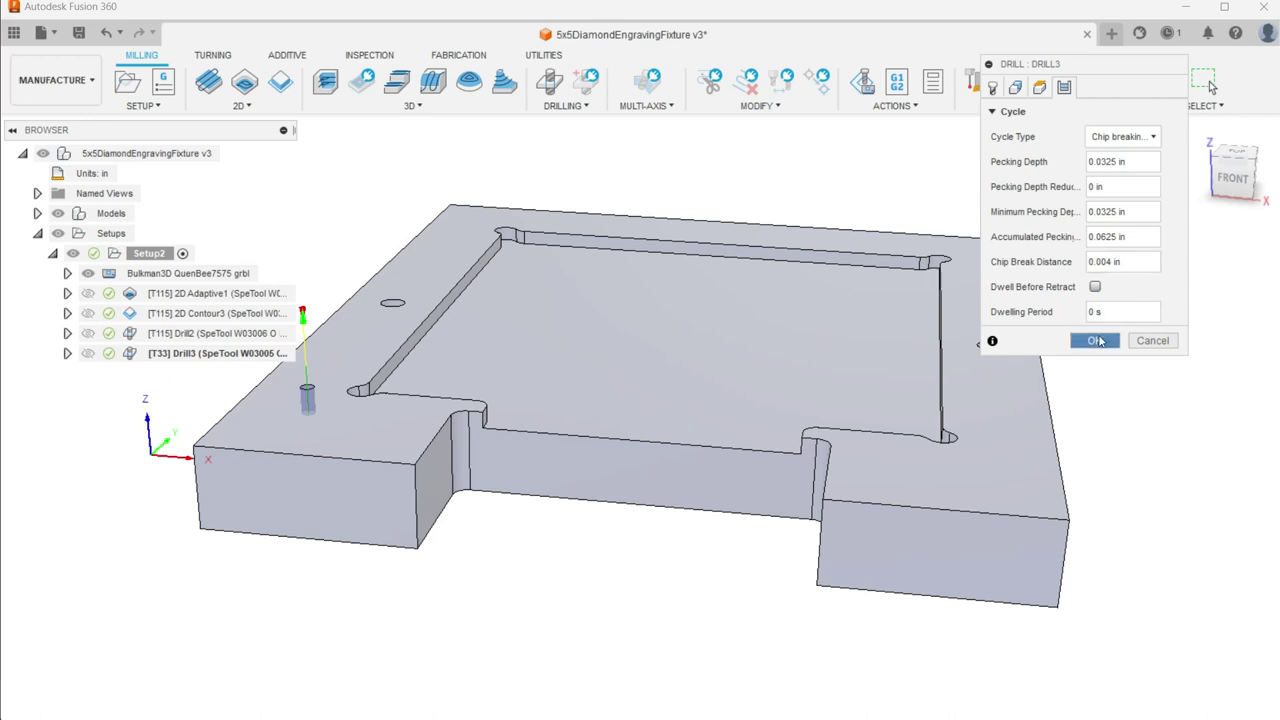
{"action": "left_click", "coordinate": [1095, 340]}
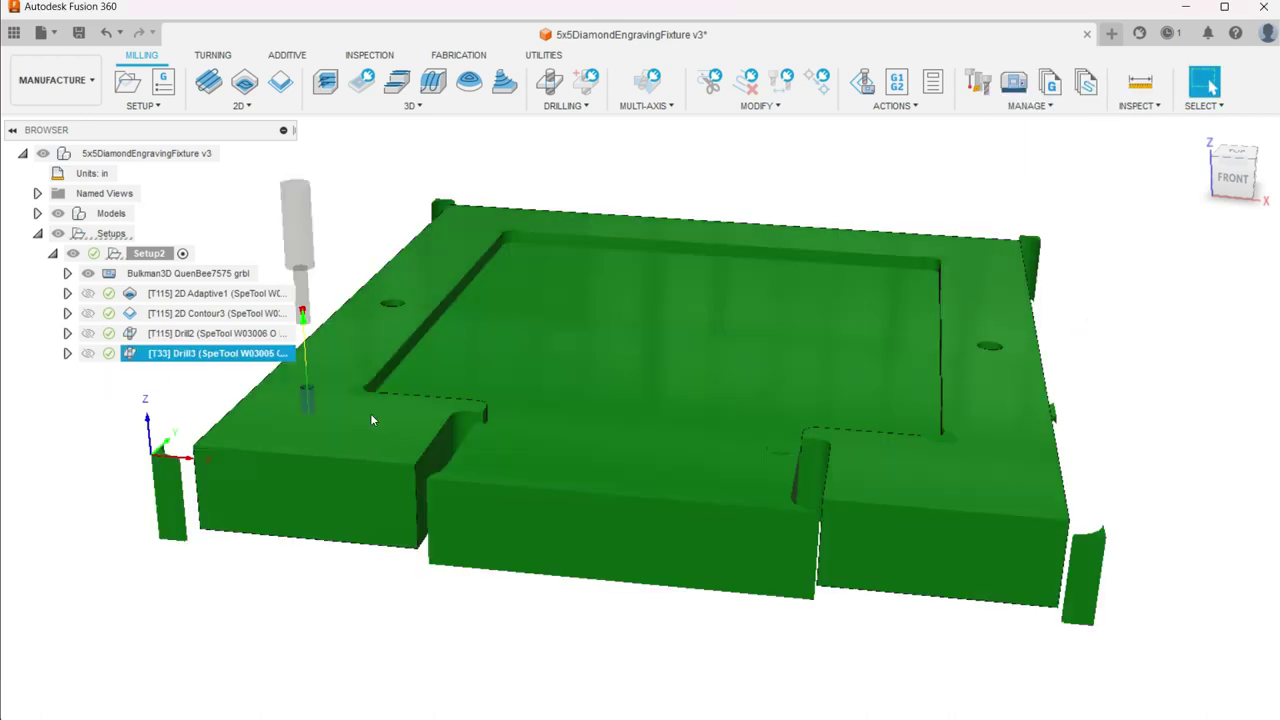
Simulate Drill3 with the machine, check the small front-corner hole it cuts, and exit the simulation
{"action": "left_click", "coordinate": [862, 82]}
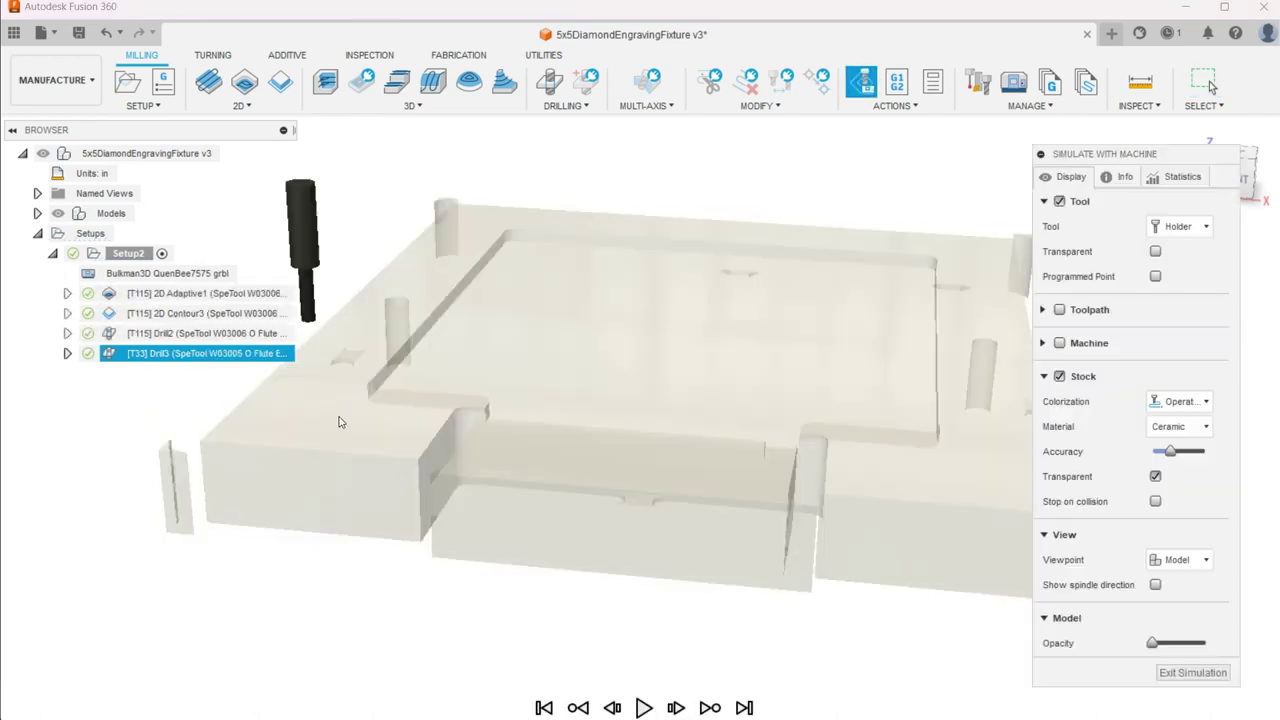
{"action": "left_click", "coordinate": [641, 708]}
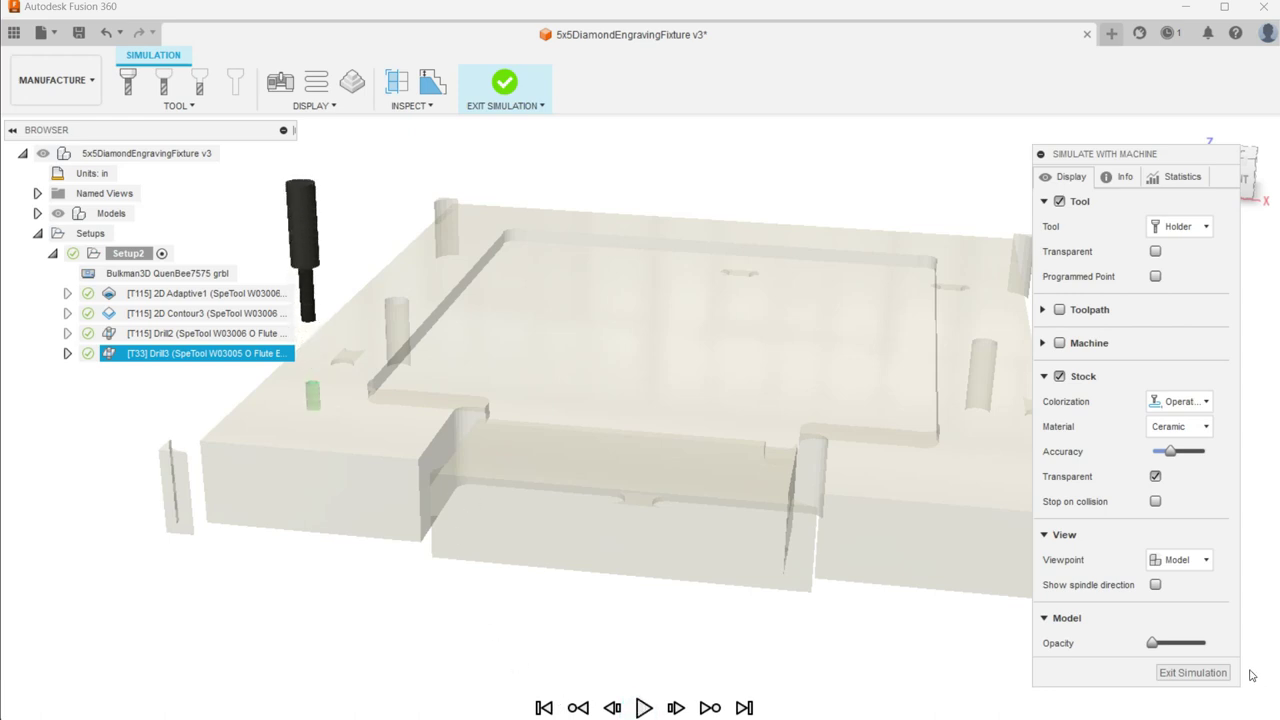
{"action": "left_click", "coordinate": [1210, 673]}
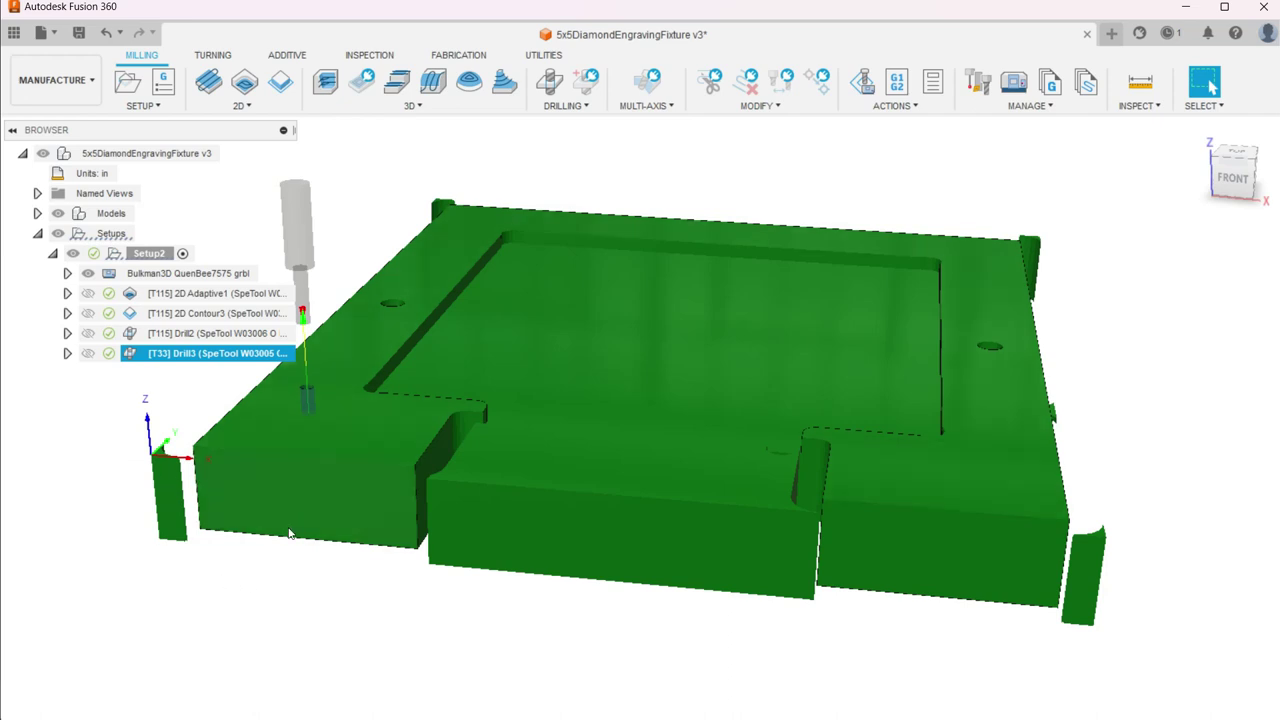
{"action": "middle_click_drag", "start_coordinate": [289, 620], "coordinate": [257, 646], "text": "shift"}
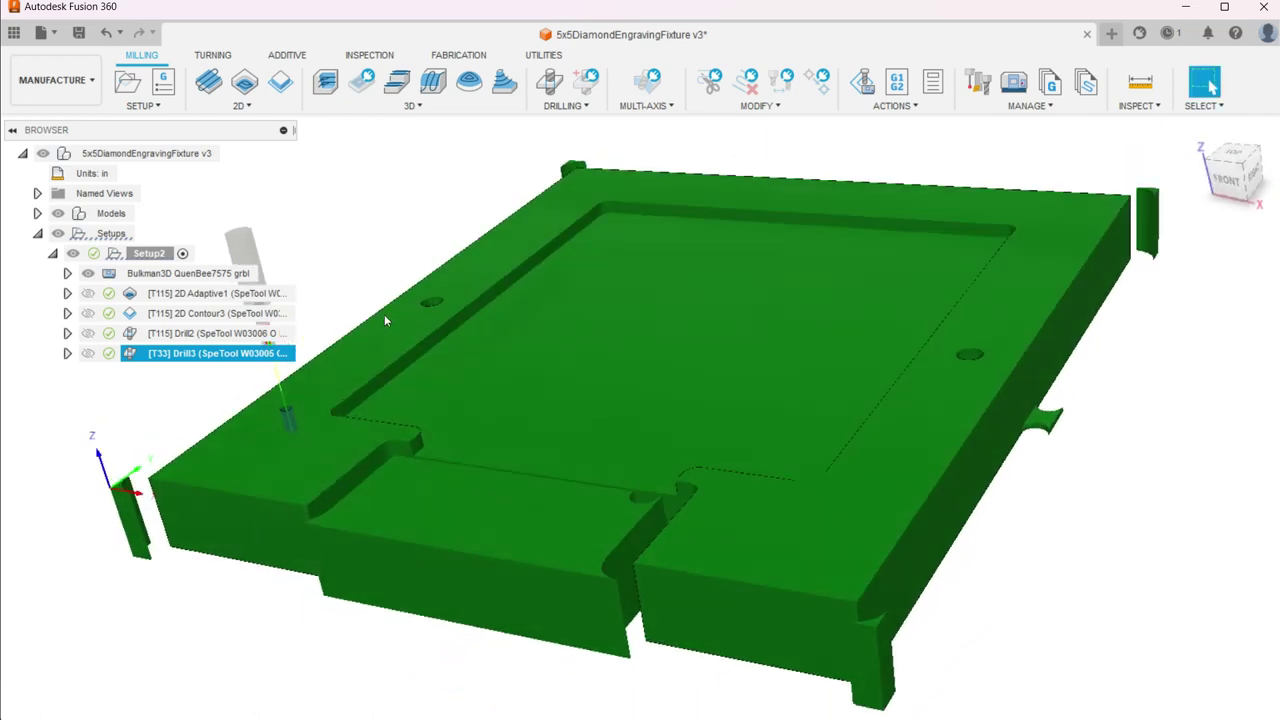
Open the NC program for posting and review its machine, output and file-splitting settings, checking the Safe Retracts options and choosing Clearance Height
{"action": "left_click", "coordinate": [898, 86]}
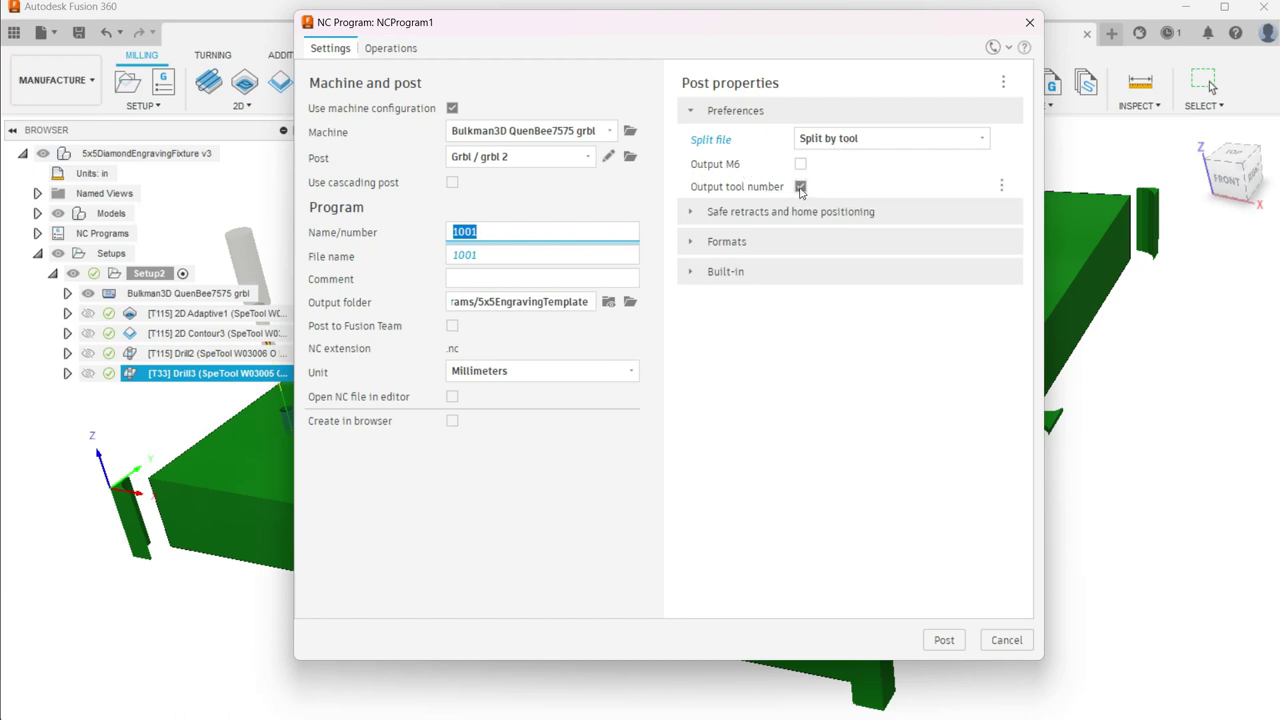
{"action": "left_click", "coordinate": [688, 214]}
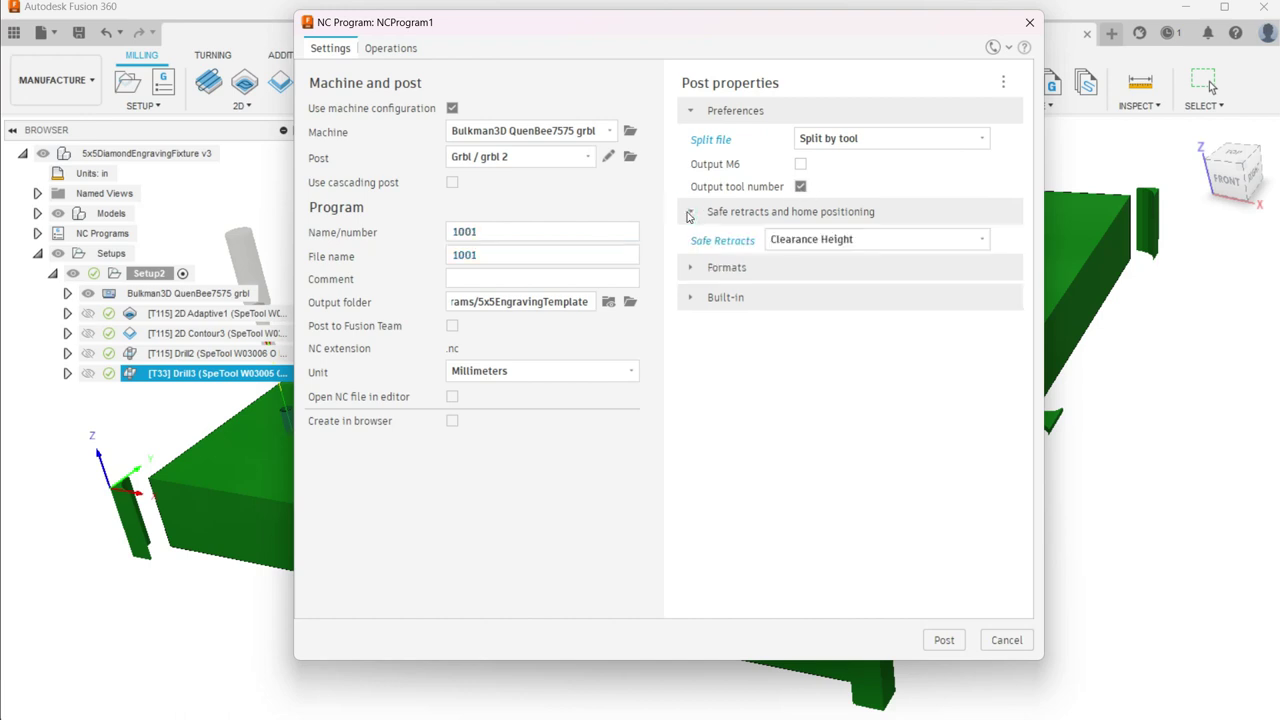
{"action": "left_click", "coordinate": [828, 244]}
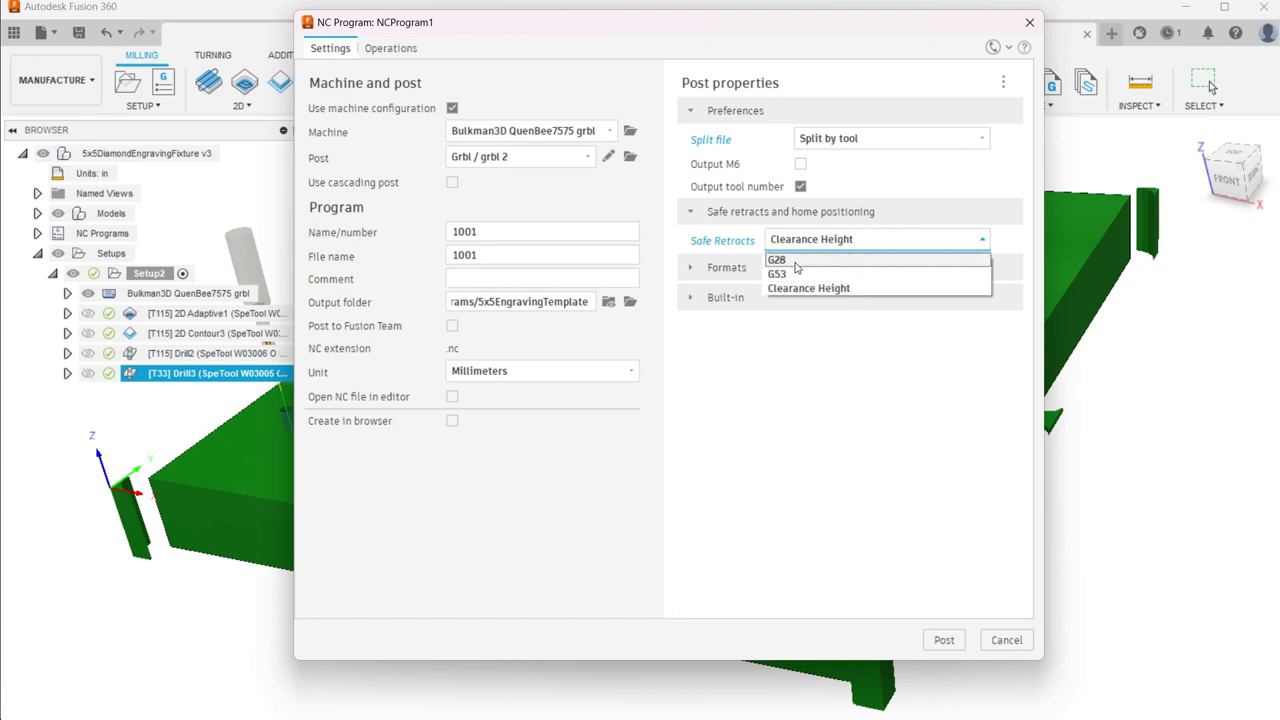
{"action": "left_click", "coordinate": [790, 289]}
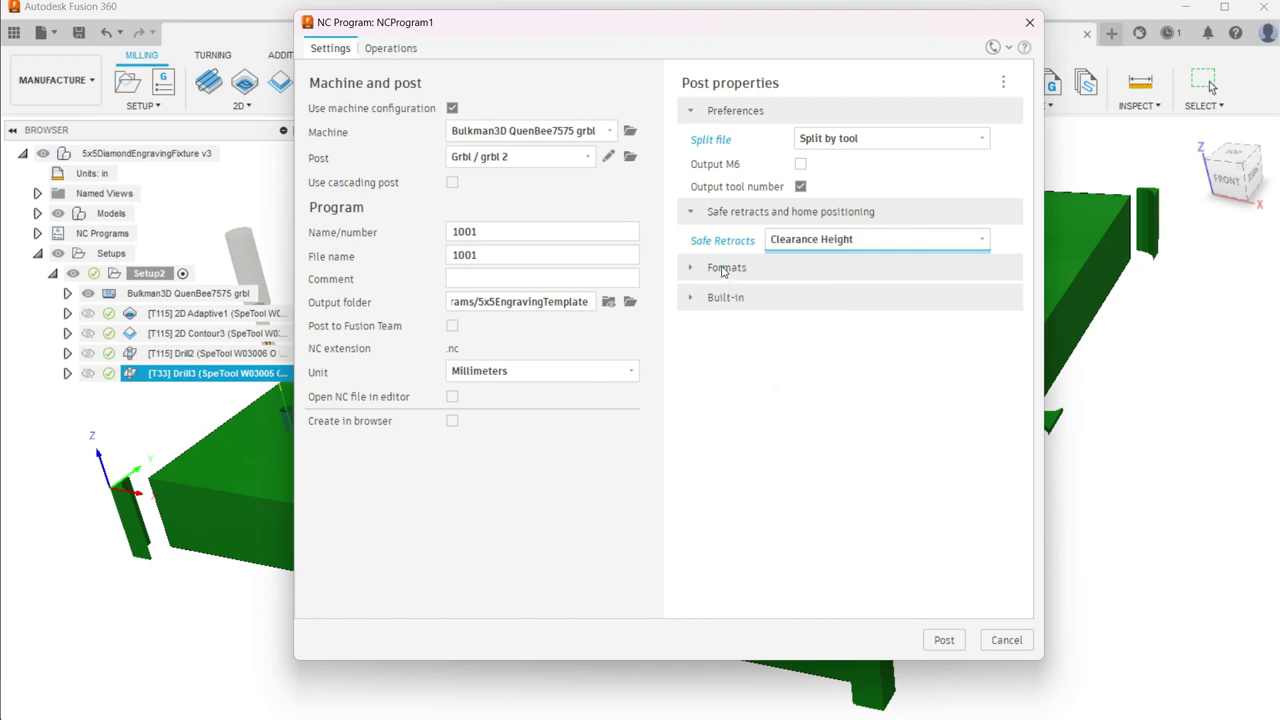
Review the NC program's Formats and Built-in post properties, including sequence numbers, tool list output, circular radius limits and tolerance
{"action": "left_click", "coordinate": [692, 269]}
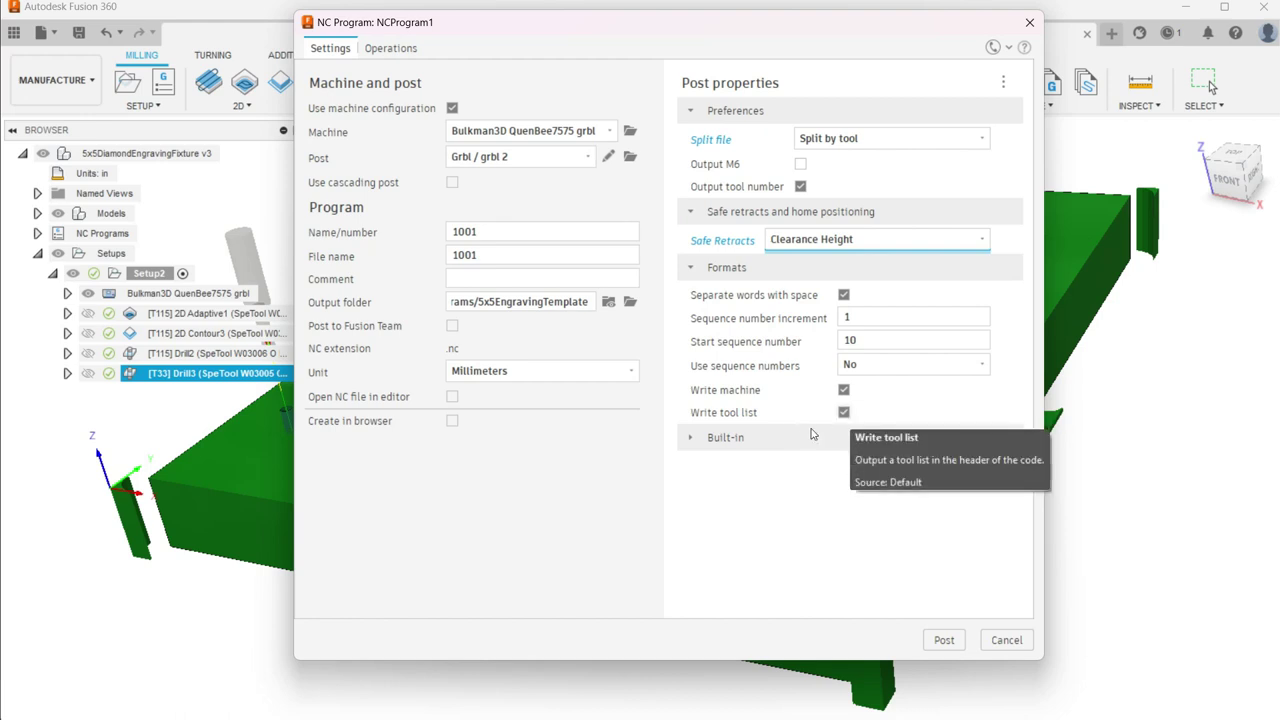
{"action": "left_click", "coordinate": [688, 440]}
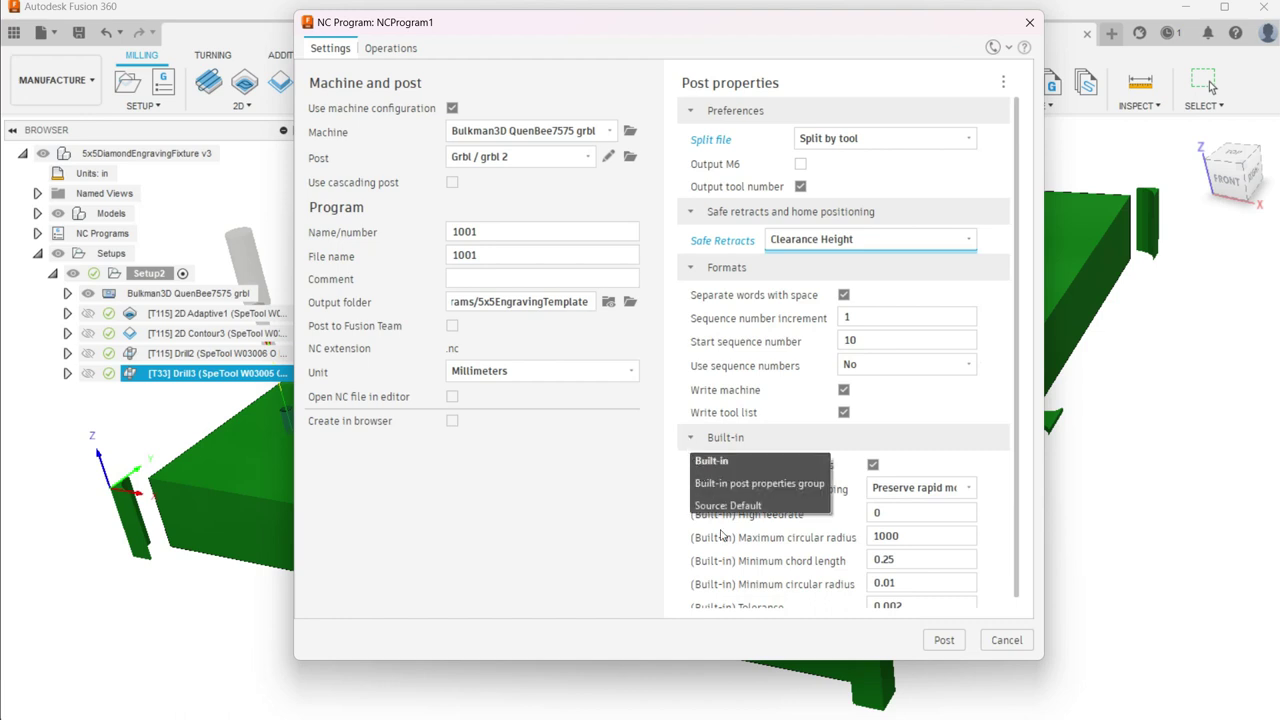
{"action": "scroll", "coordinate": [766, 570], "scroll_direction": "down", "scroll_amount": 1}
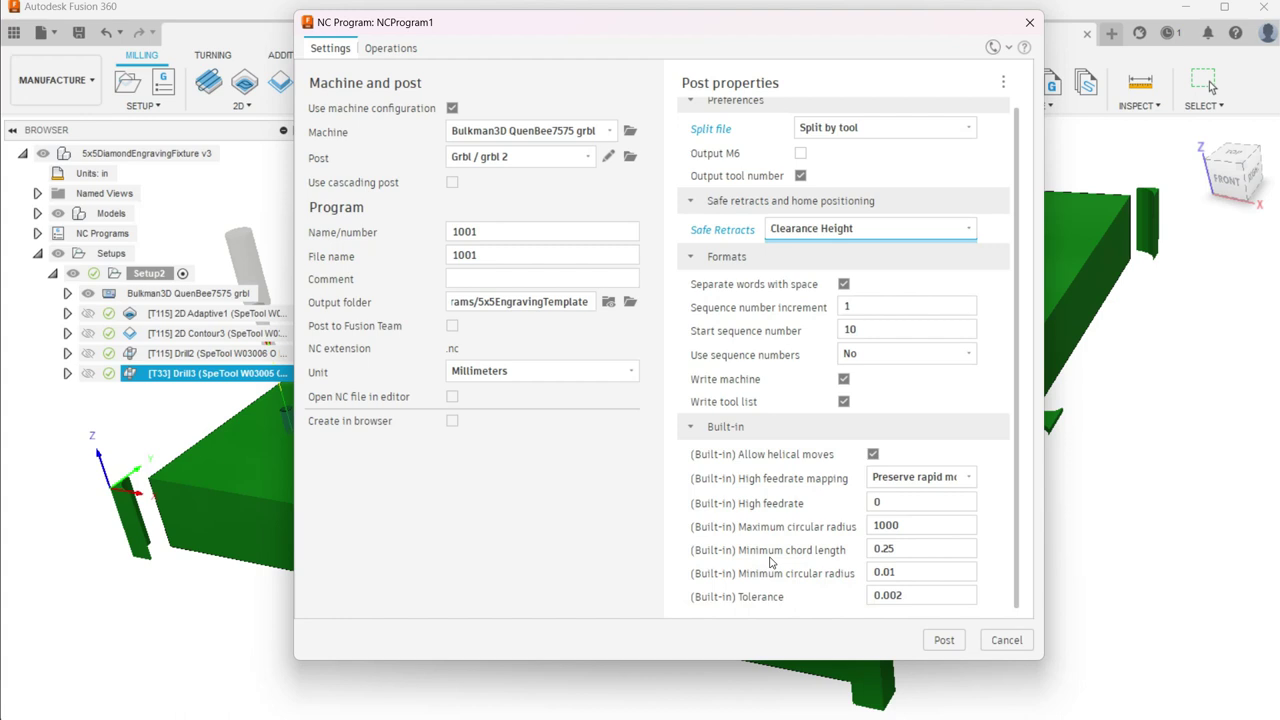
{"action": "scroll", "coordinate": [781, 497], "scroll_direction": "up", "scroll_amount": 1}
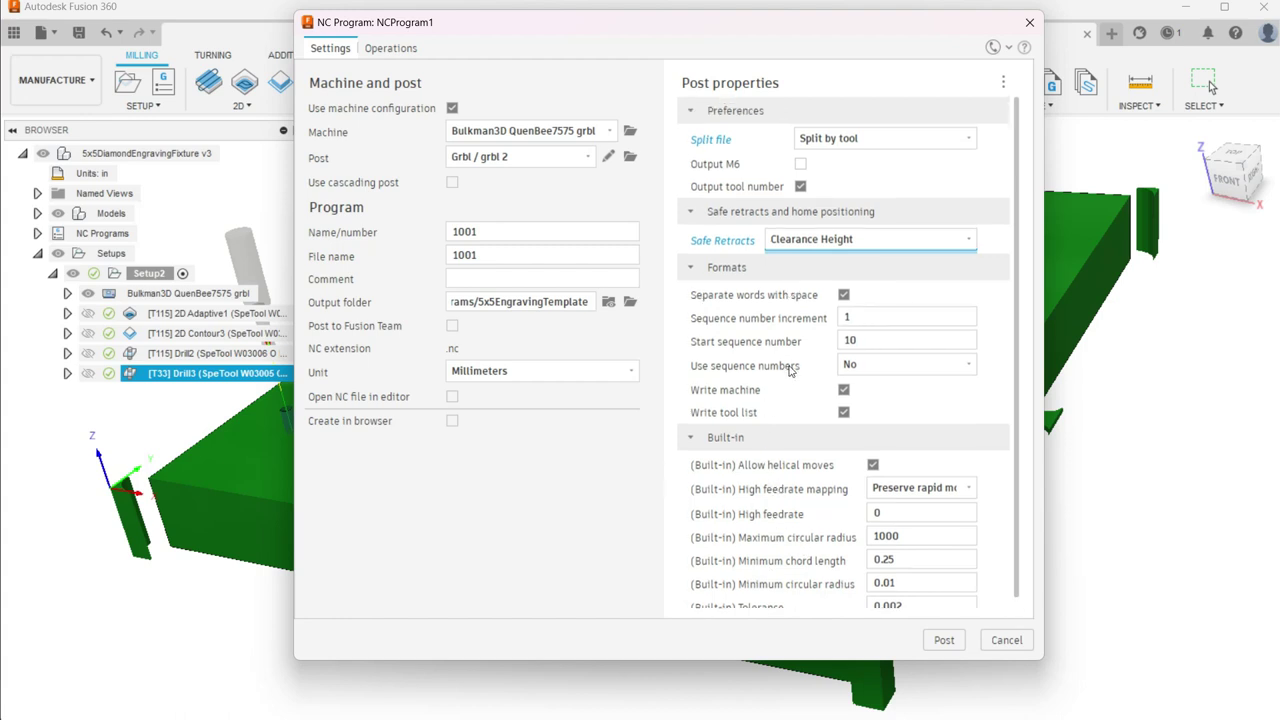
Include 2D Adaptive1, 2D Contour3 and Drill2 with Drill3 in the NC program, and close it without posting
{"action": "left_click", "coordinate": [390, 48]}
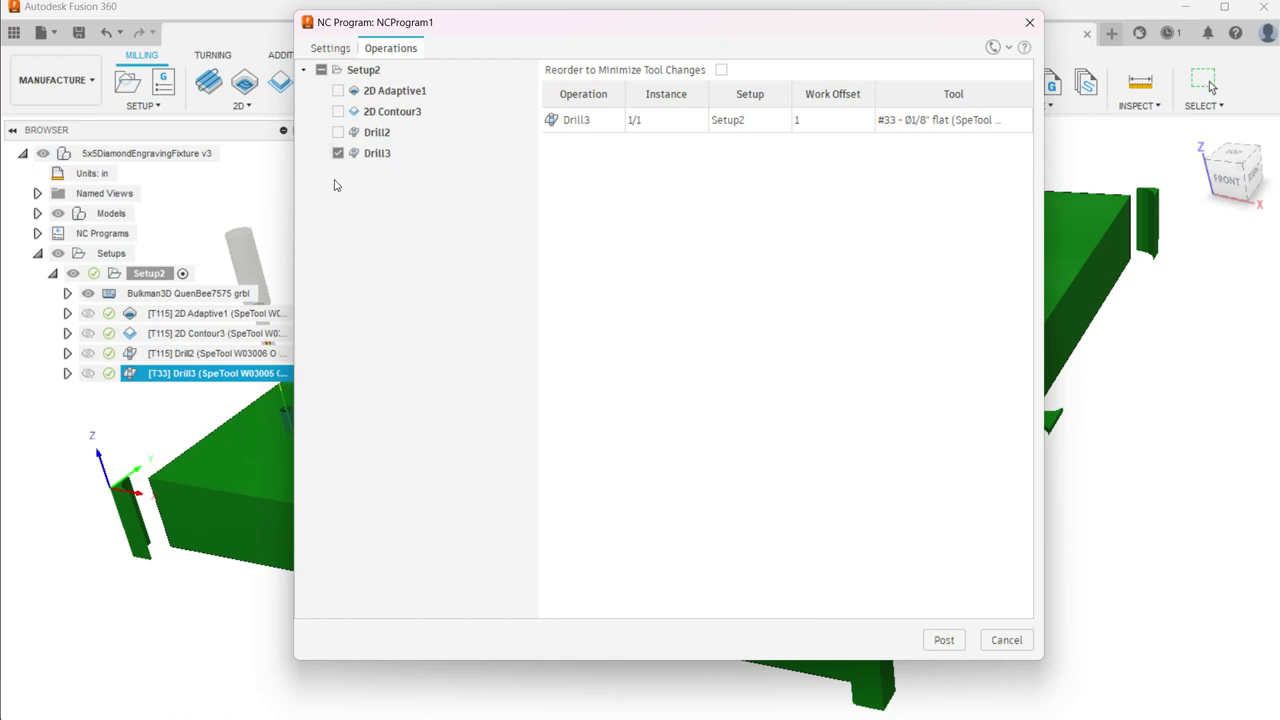
{"action": "left_click", "coordinate": [364, 96]}
{"action": "left_click", "coordinate": [338, 91]}
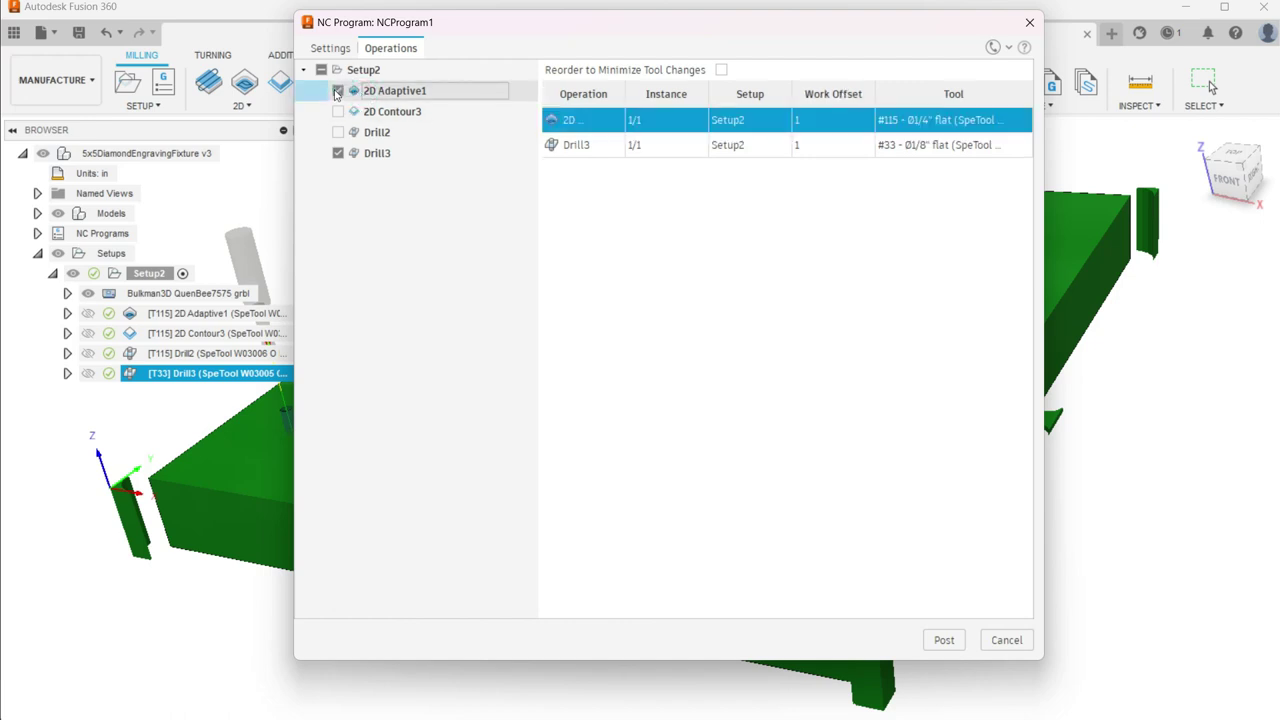
{"action": "left_click", "coordinate": [338, 111]}
{"action": "left_click", "coordinate": [338, 132]}
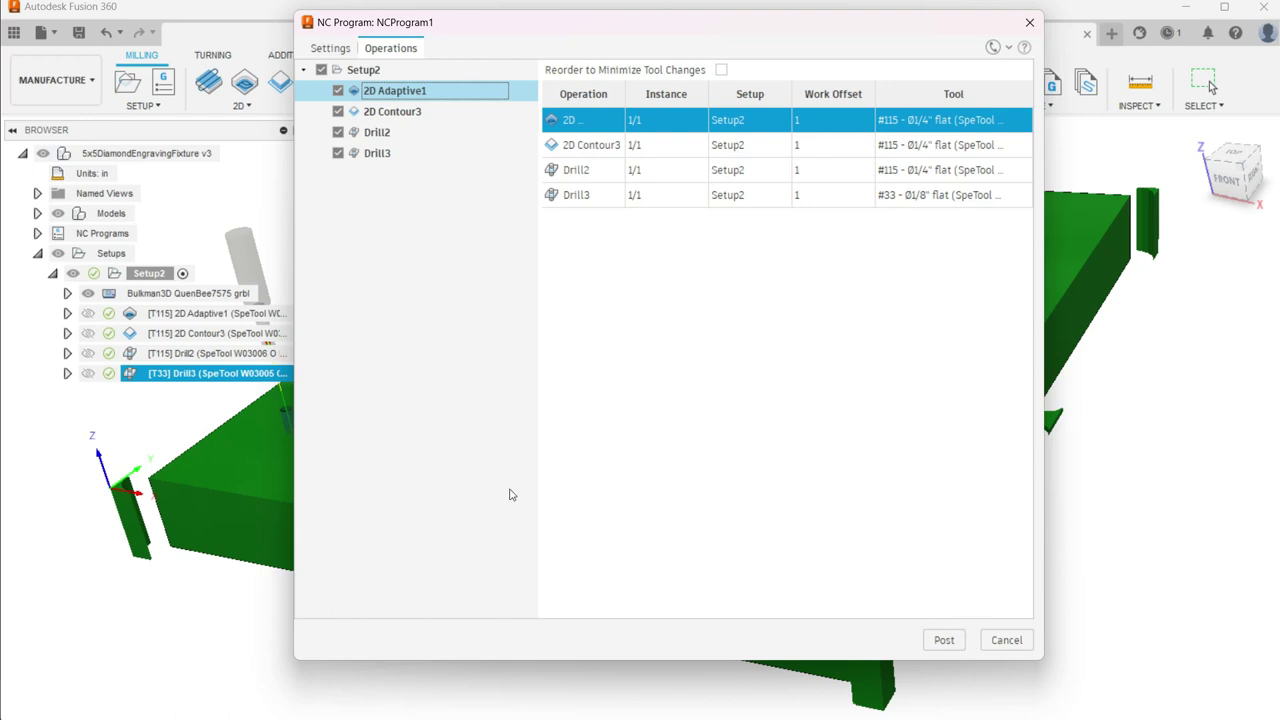
{"action": "left_click", "coordinate": [329, 48]}
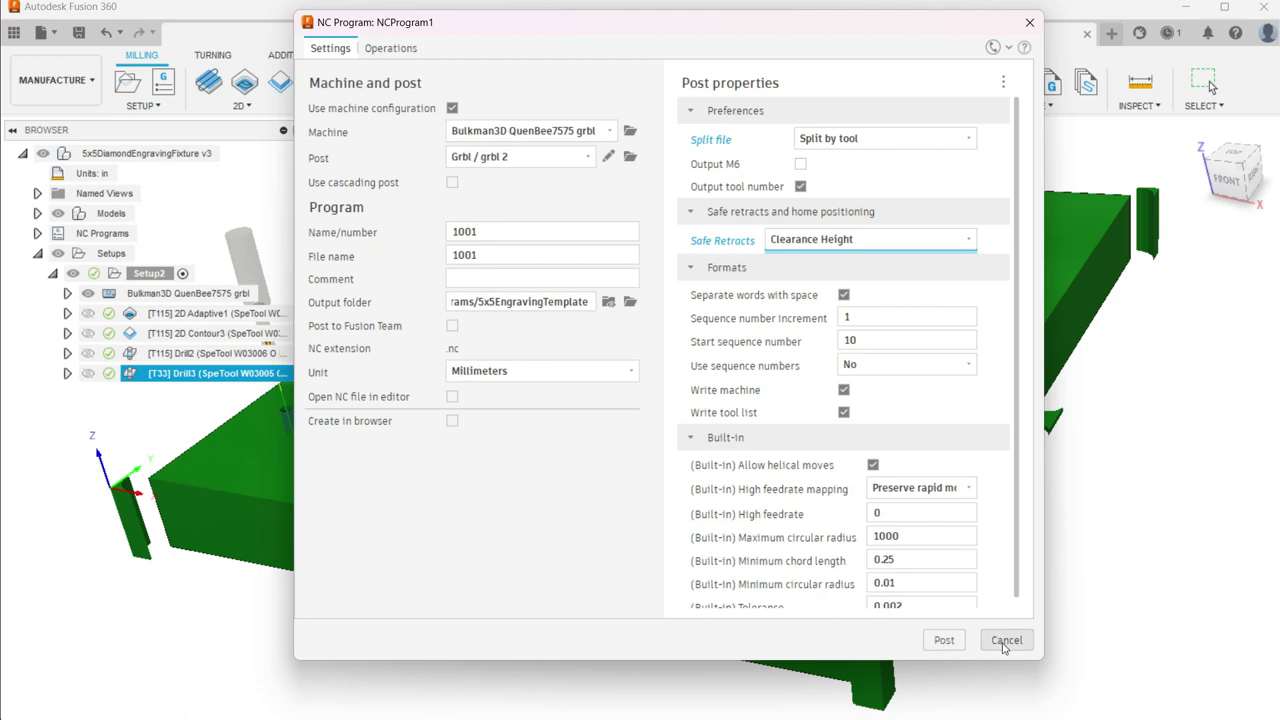
{"action": "left_click", "coordinate": [1029, 21]}
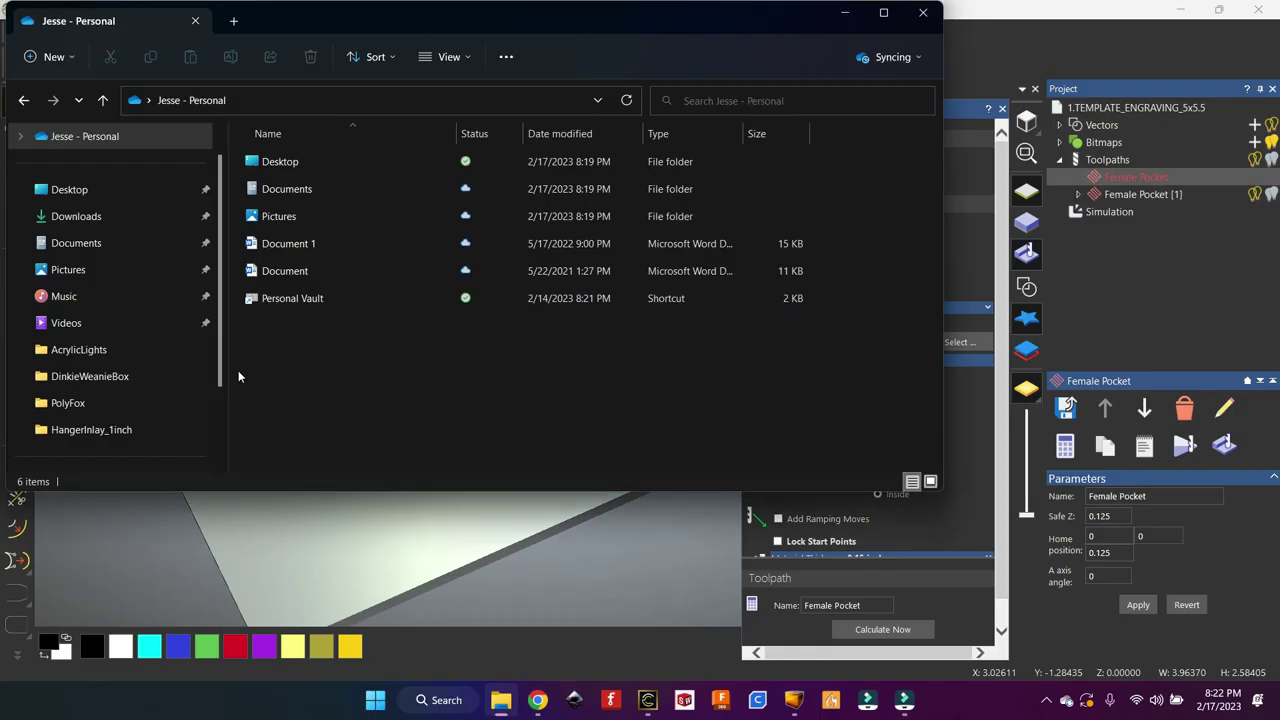
Switch to File Explorer and open the Documents > Fusion 360 > NC Programs > 5x5EngravingTemplate folder to see the posted NC files
{"action": "left_click", "coordinate": [291, 184]}
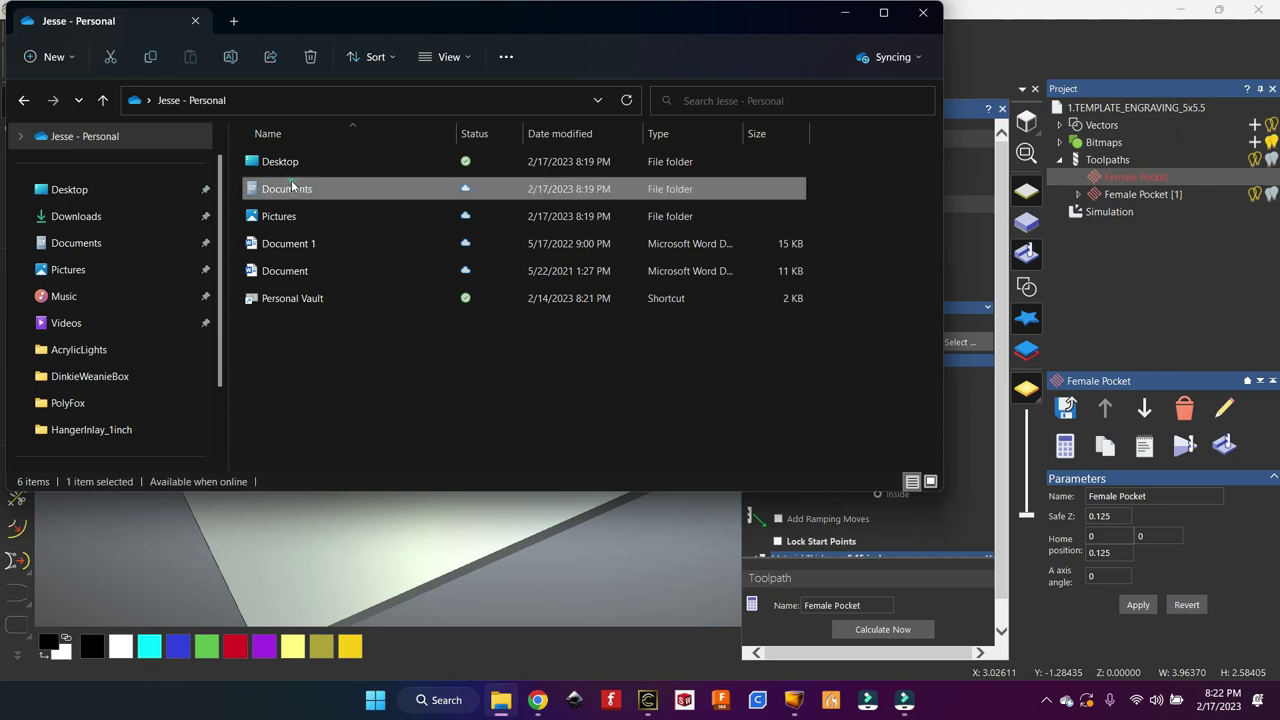
{"action": "double_click", "coordinate": [293, 186]}
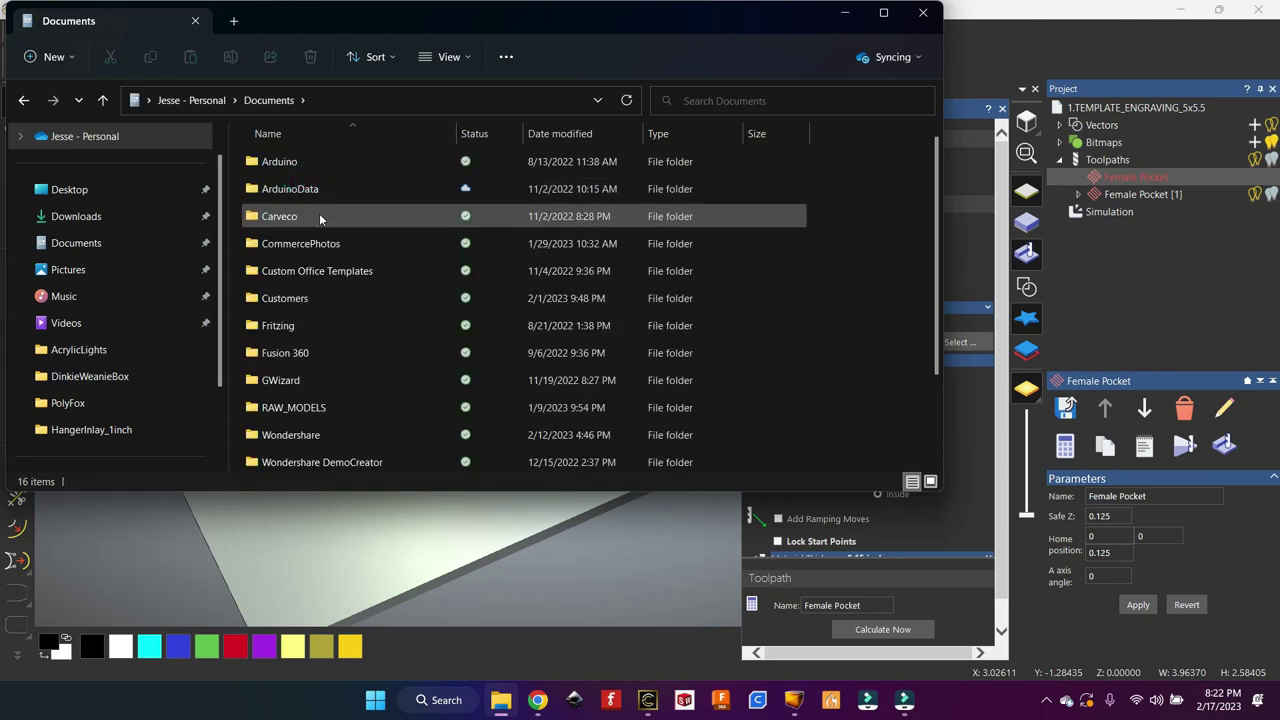
{"action": "double_click", "coordinate": [291, 354]}
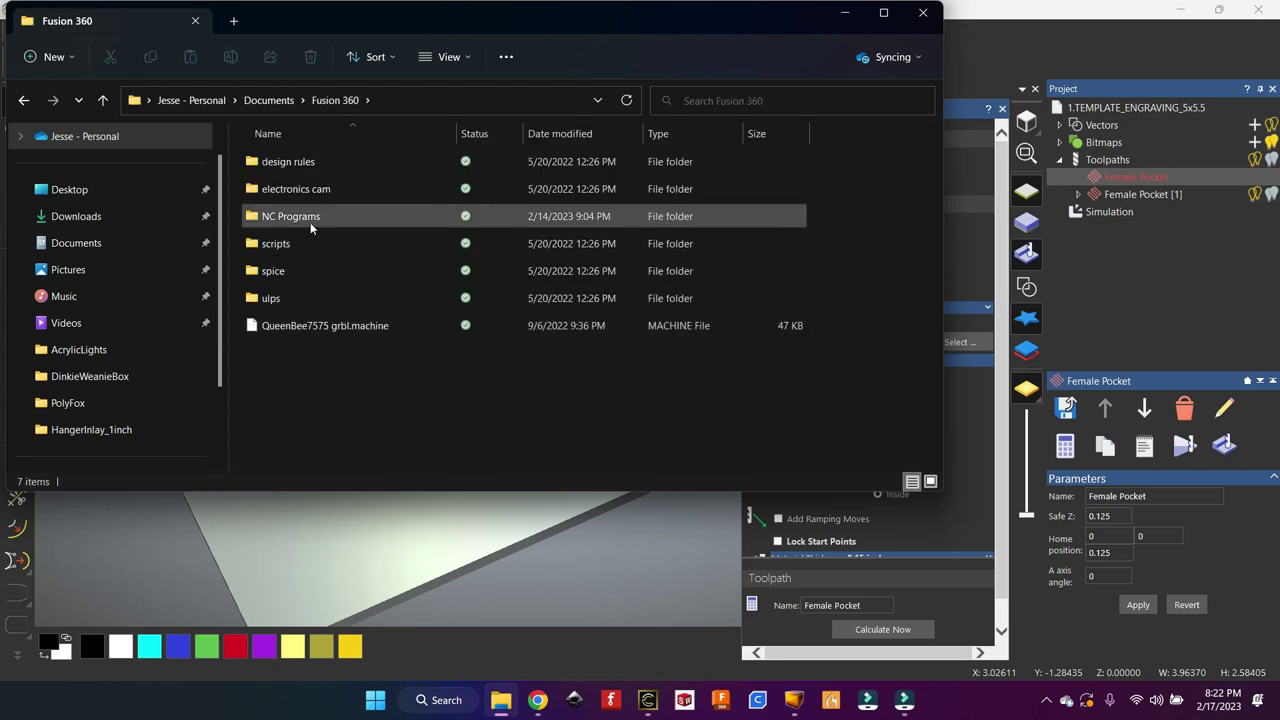
{"action": "double_click", "coordinate": [288, 220]}
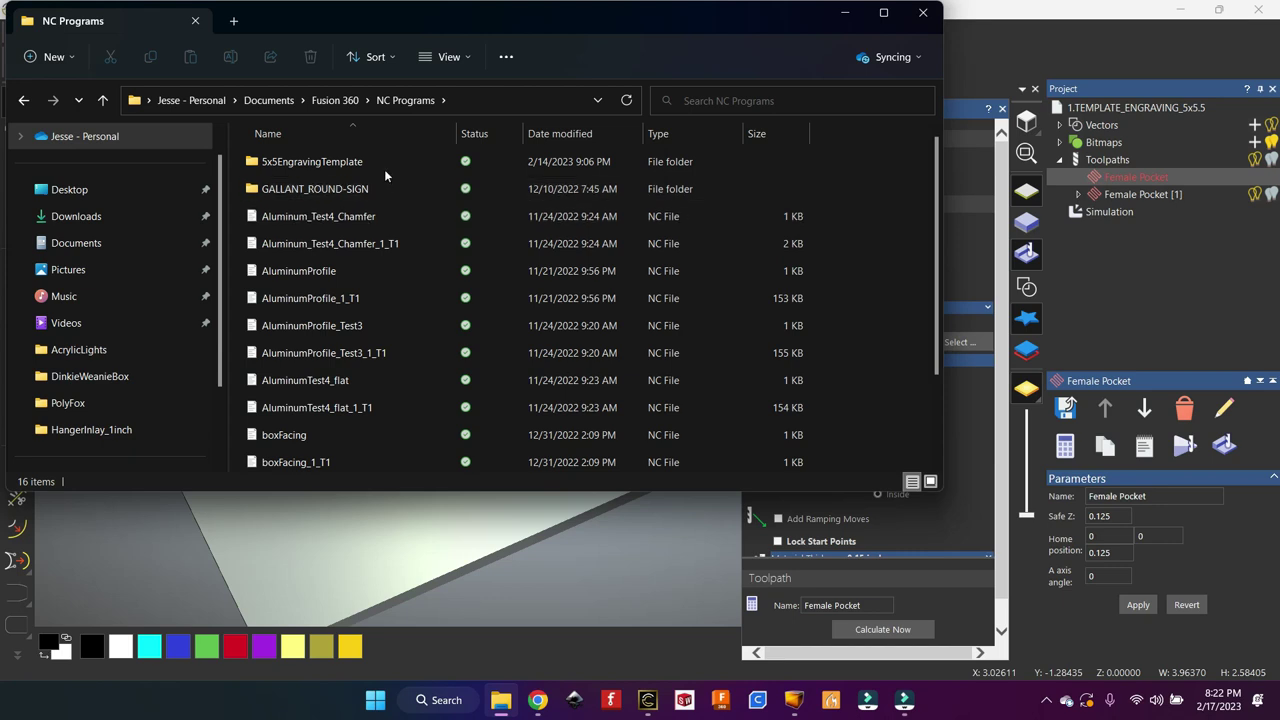
{"action": "left_click", "coordinate": [321, 166]}
{"action": "double_click", "coordinate": [321, 166]}
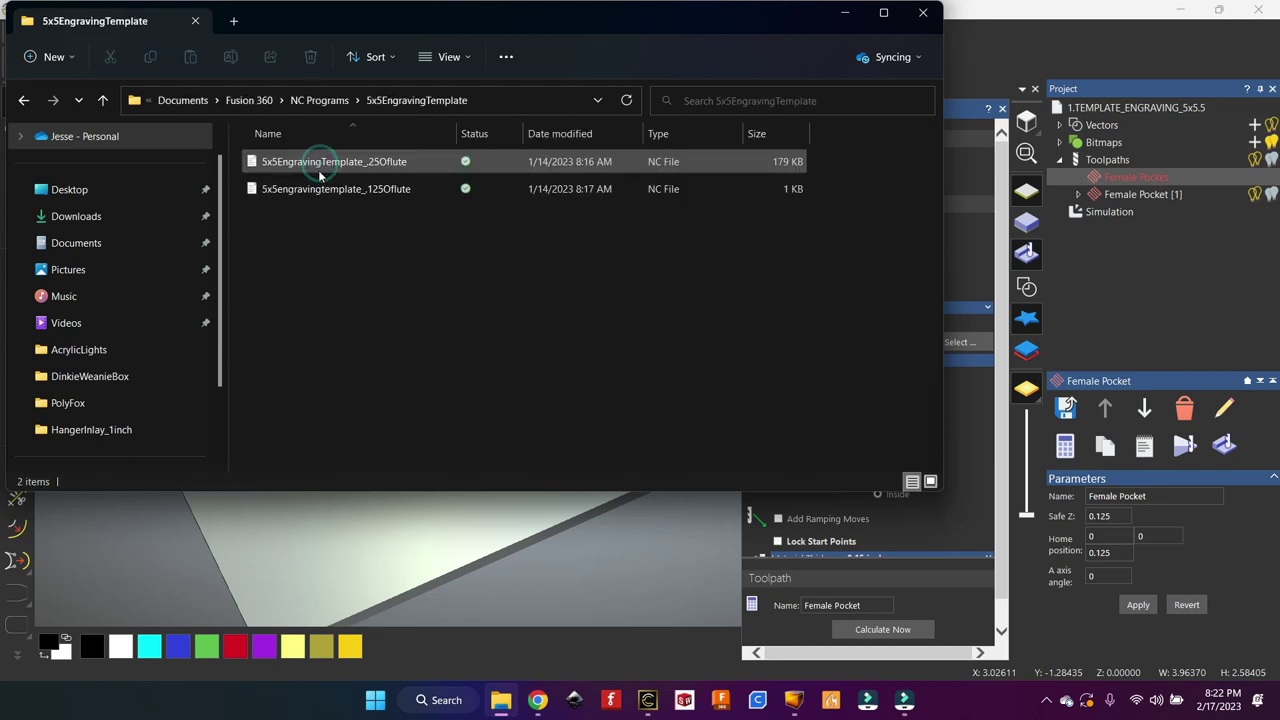
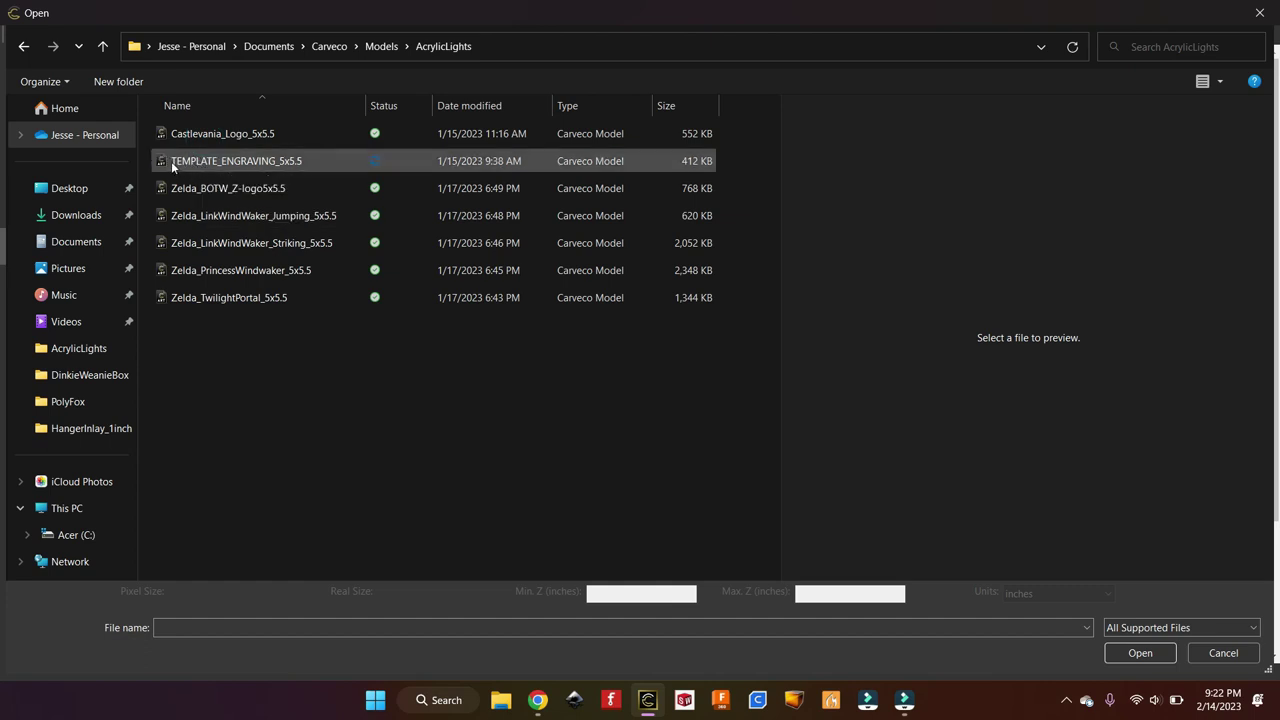
Rename the TEMPLATE_ENGRAVING_5x5.5 model in the AcrylicLights folder as 1.TEMPLATE_ENGRAVING_5x5.5 and open it in Carveco Maker
{"action": "left_click", "coordinate": [173, 162]}
{"action": "left_click", "coordinate": [173, 162]}
{"action": "left_click", "coordinate": [172, 161]}
{"action": "type", "text": "1.TEMPLATE_ENGRAVING_5x5.5"}
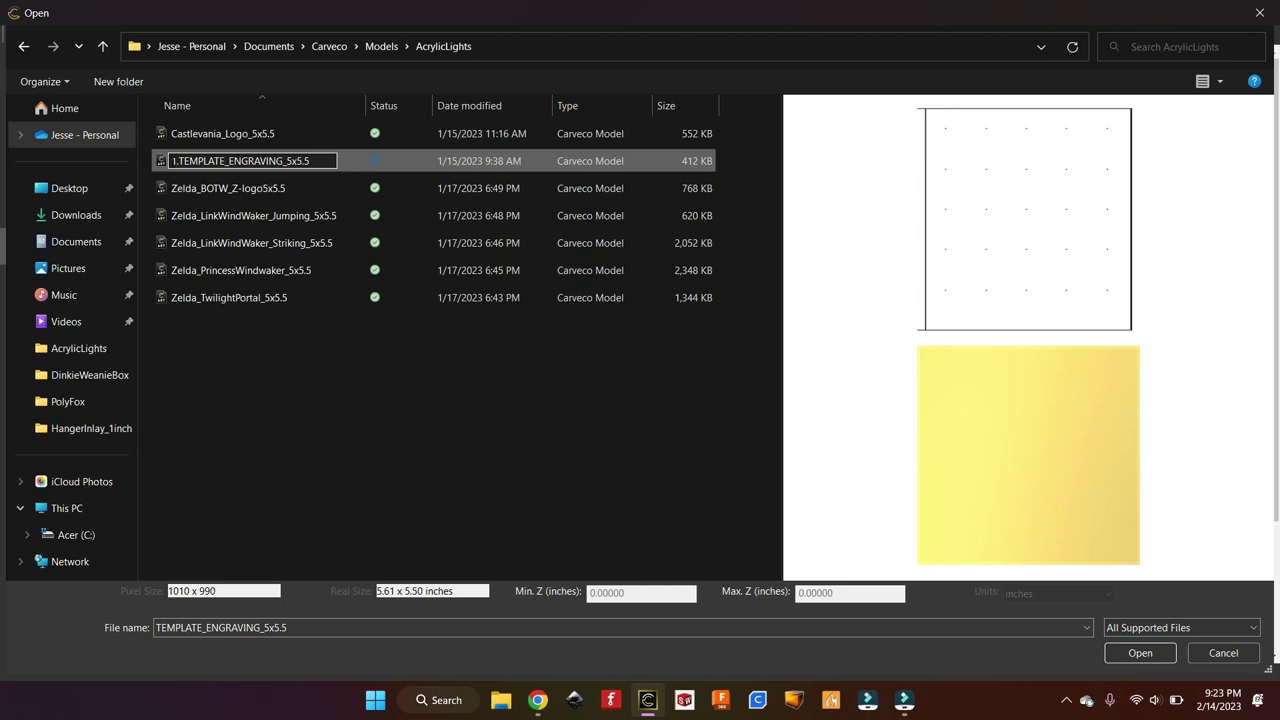
{"action": "key", "text": "Return"}
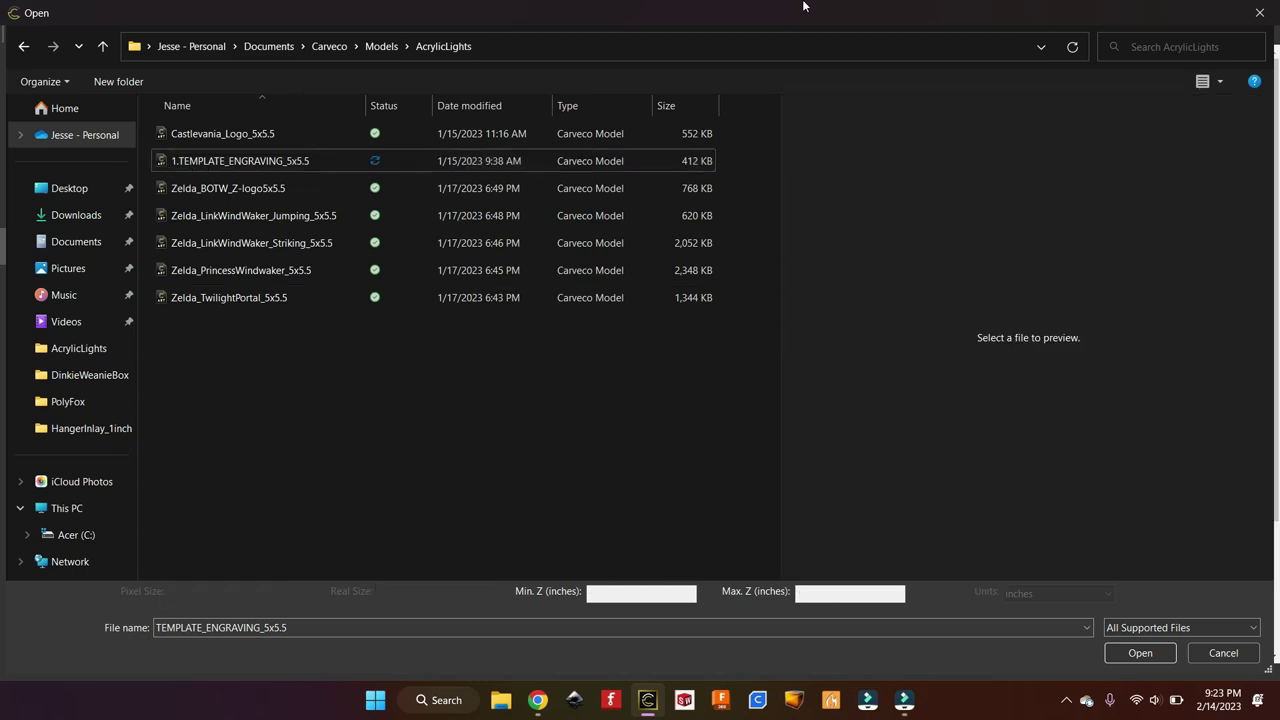
{"action": "left_click", "coordinate": [1073, 47]}
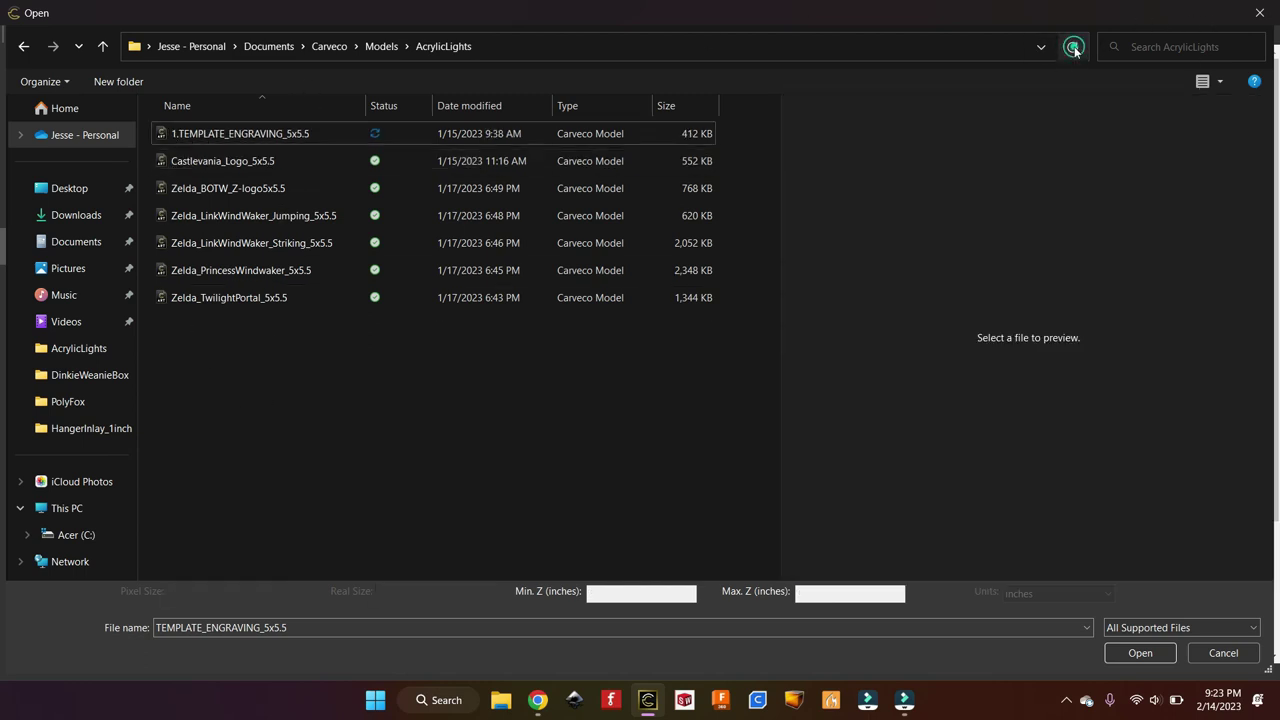
{"action": "double_click", "coordinate": [188, 136]}
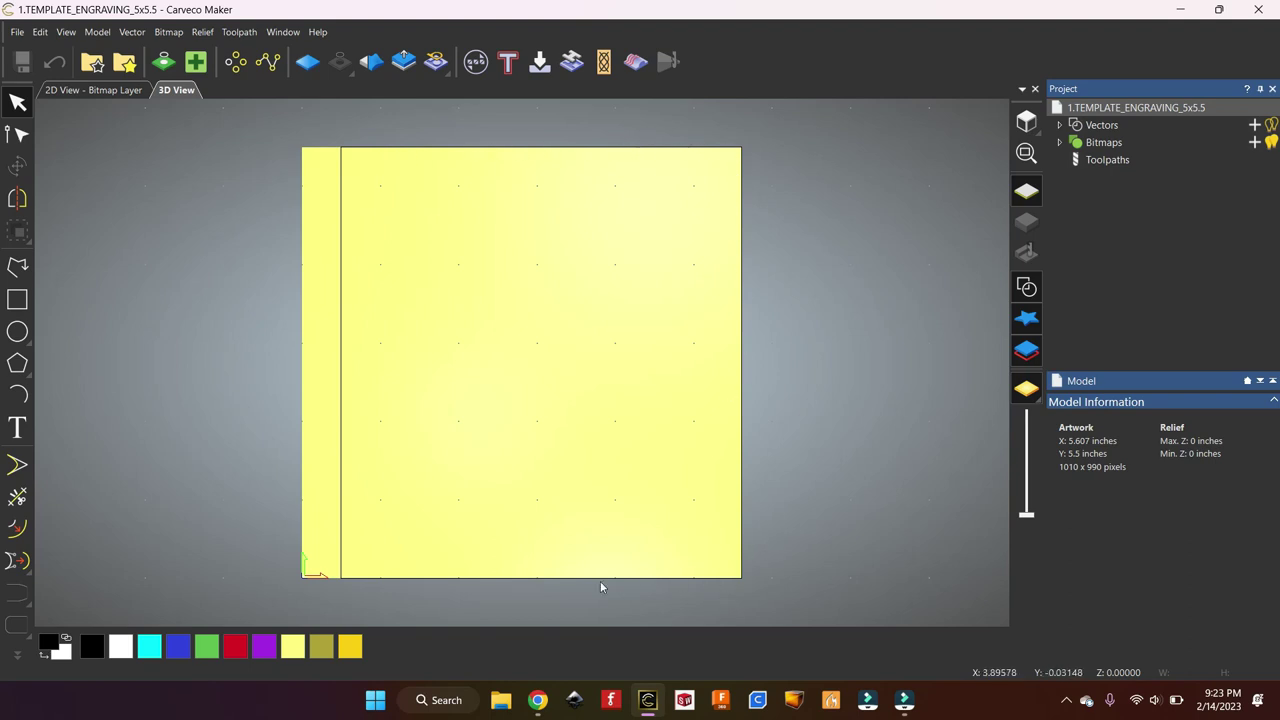
Open the template's rectangle vector for editing to check its width, height and centre point, and cancel without changes
{"action": "left_click", "coordinate": [342, 537]}
{"action": "right_click", "coordinate": [342, 537]}
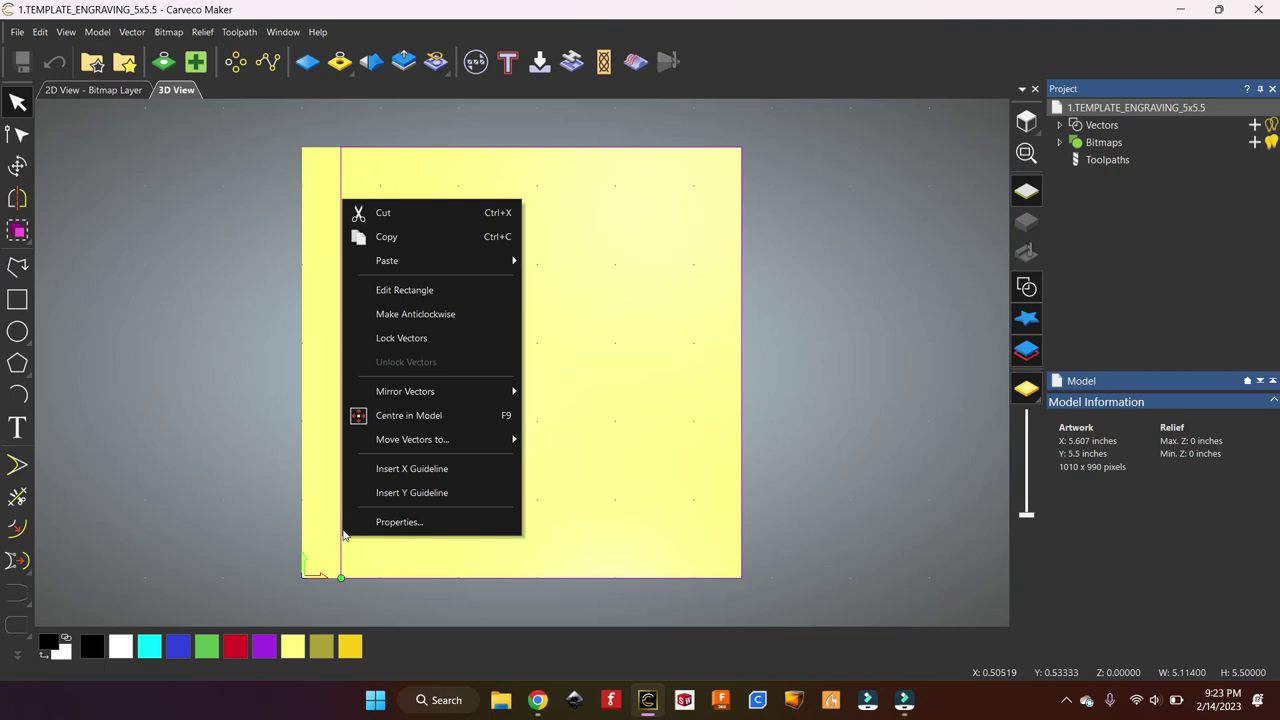
{"action": "left_click", "coordinate": [415, 291]}
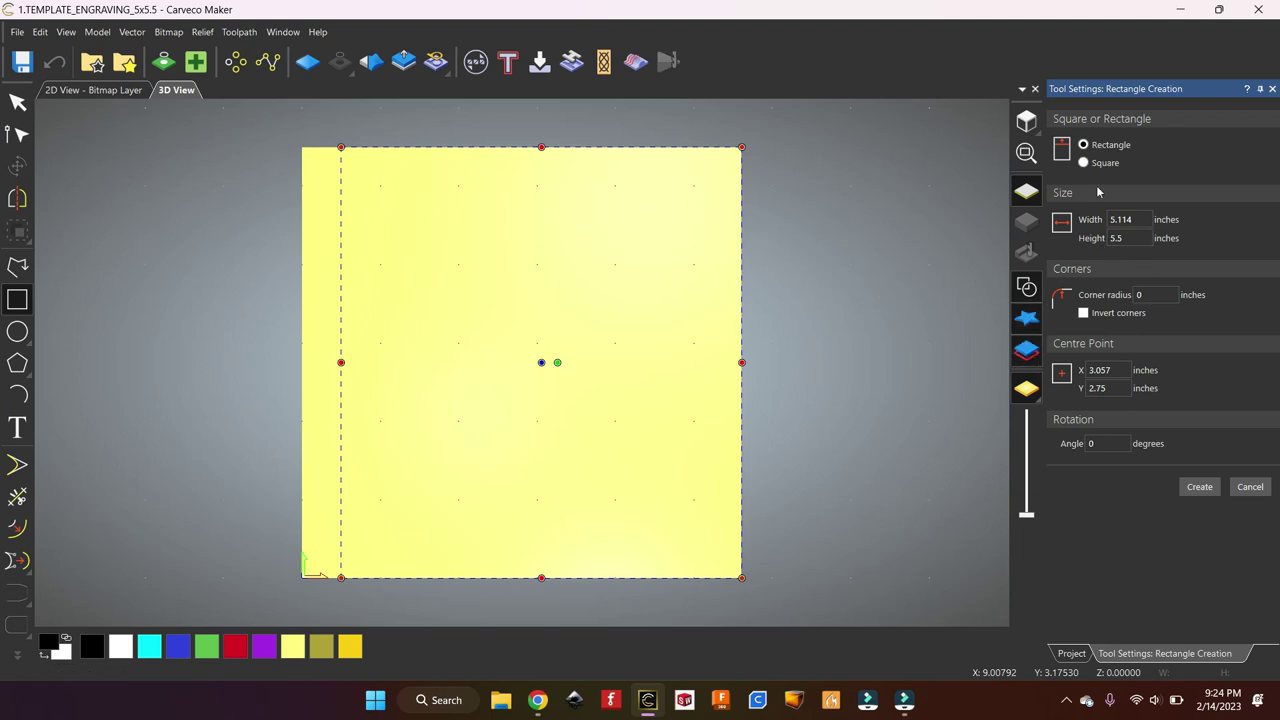
{"action": "left_click", "coordinate": [1250, 487]}
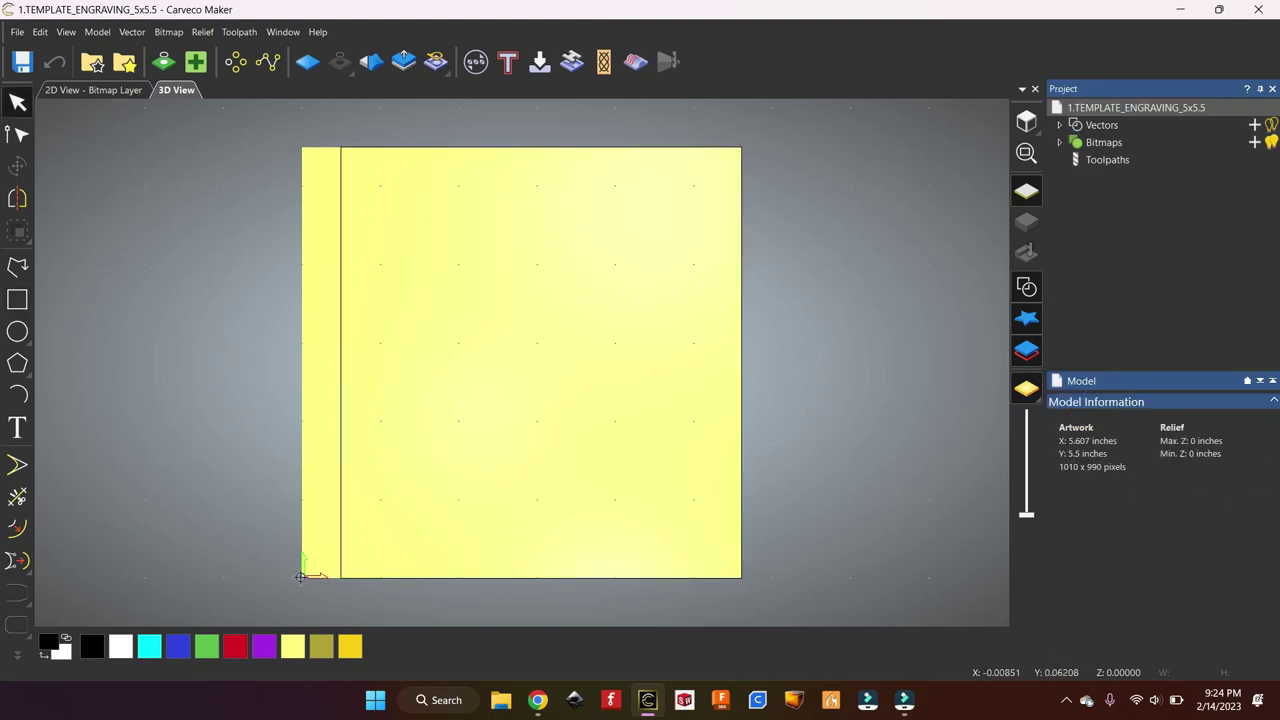
Examine the template from the isometric view, including the origin corner and the margin beside the rectangle, and return to the top view
{"action": "left_click", "coordinate": [1030, 120]}
{"action": "left_click", "coordinate": [1030, 124]}
{"action": "left_click", "coordinate": [1036, 134]}
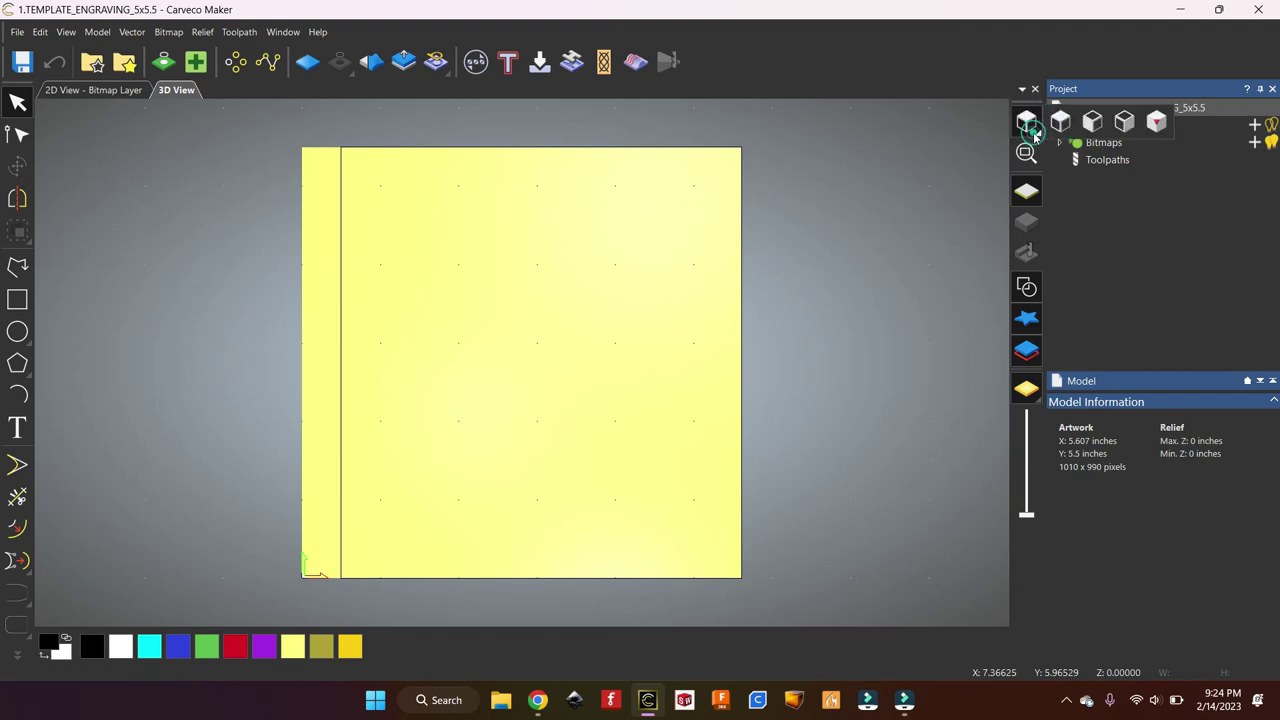
{"action": "left_click", "coordinate": [1158, 121]}
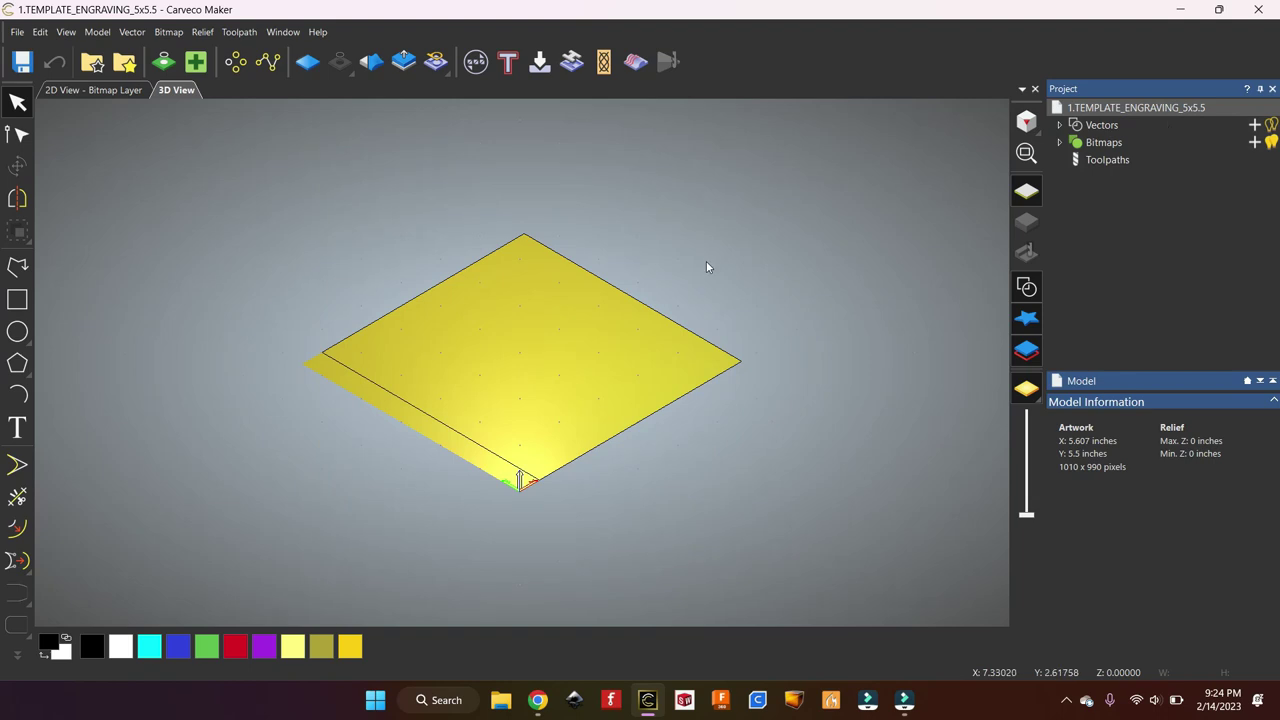
{"action": "scroll", "coordinate": [489, 513], "scroll_direction": "down", "scroll_amount": 3}
{"action": "scroll", "coordinate": [488, 513], "scroll_direction": "up", "scroll_amount": 4}
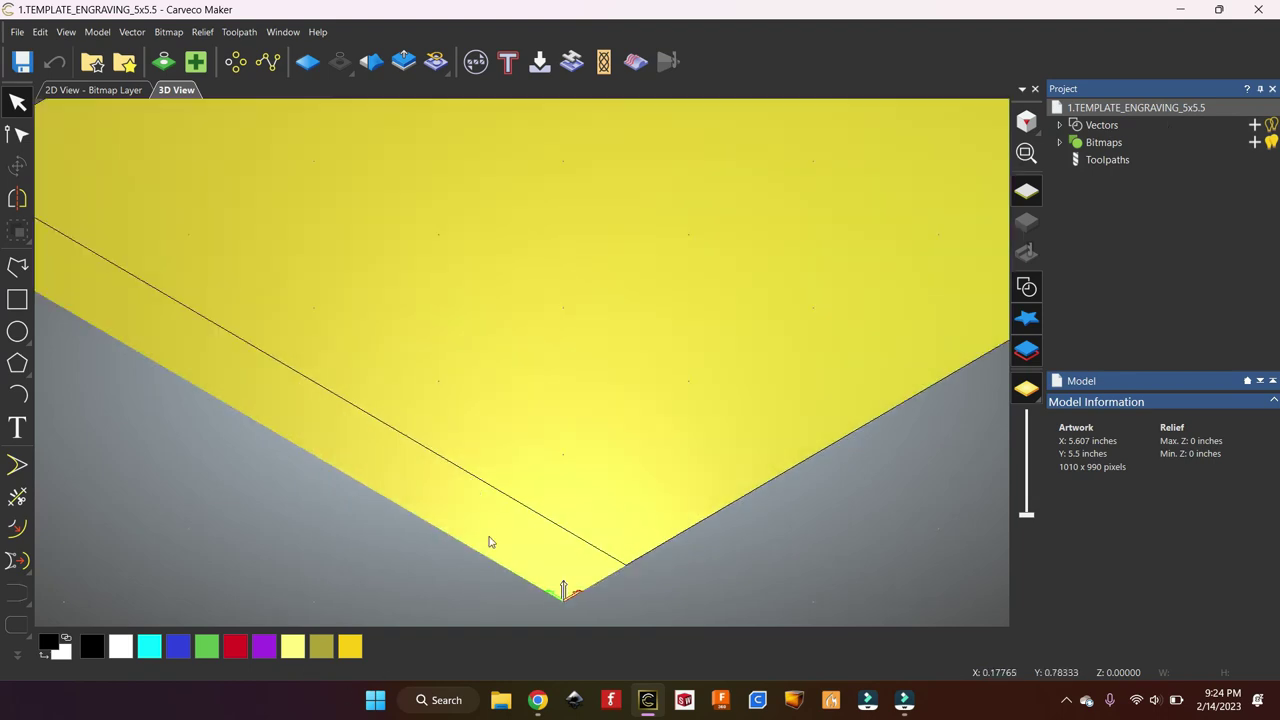
{"action": "scroll", "coordinate": [545, 598], "scroll_direction": "down", "scroll_amount": 2}
{"action": "scroll", "coordinate": [558, 582], "scroll_direction": "down", "scroll_amount": 2}
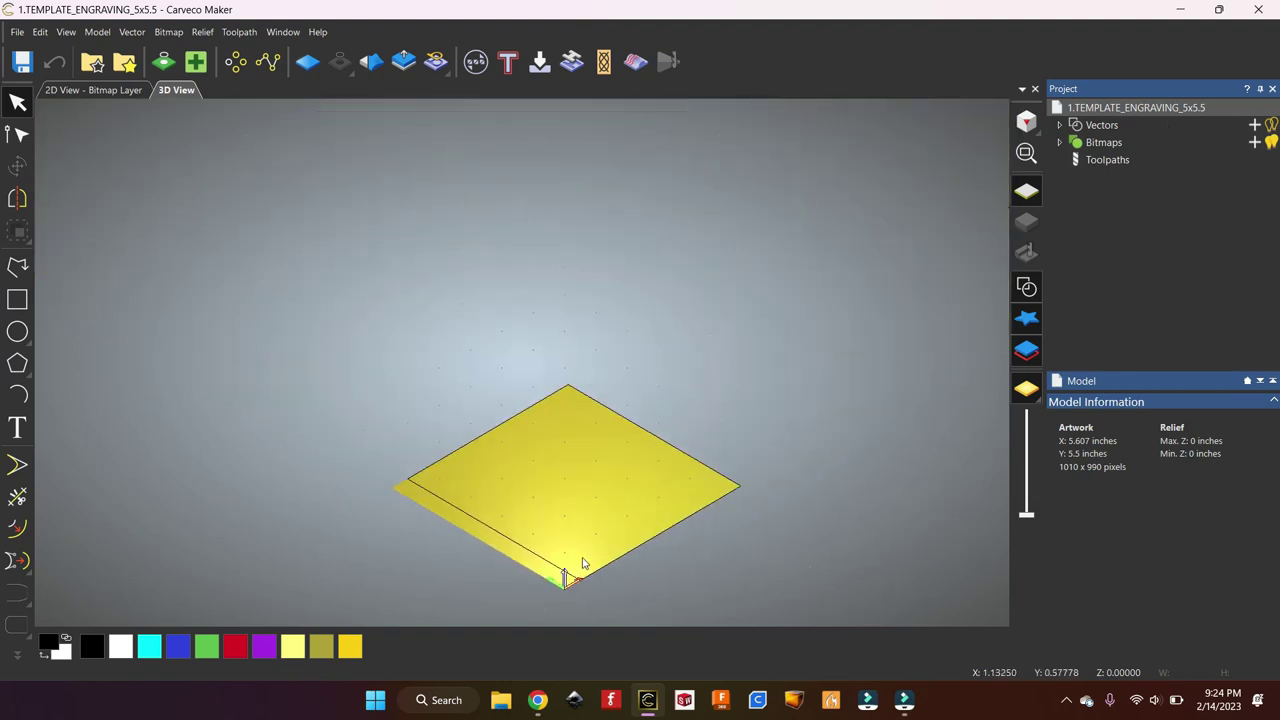
{"action": "left_click", "coordinate": [1027, 121]}
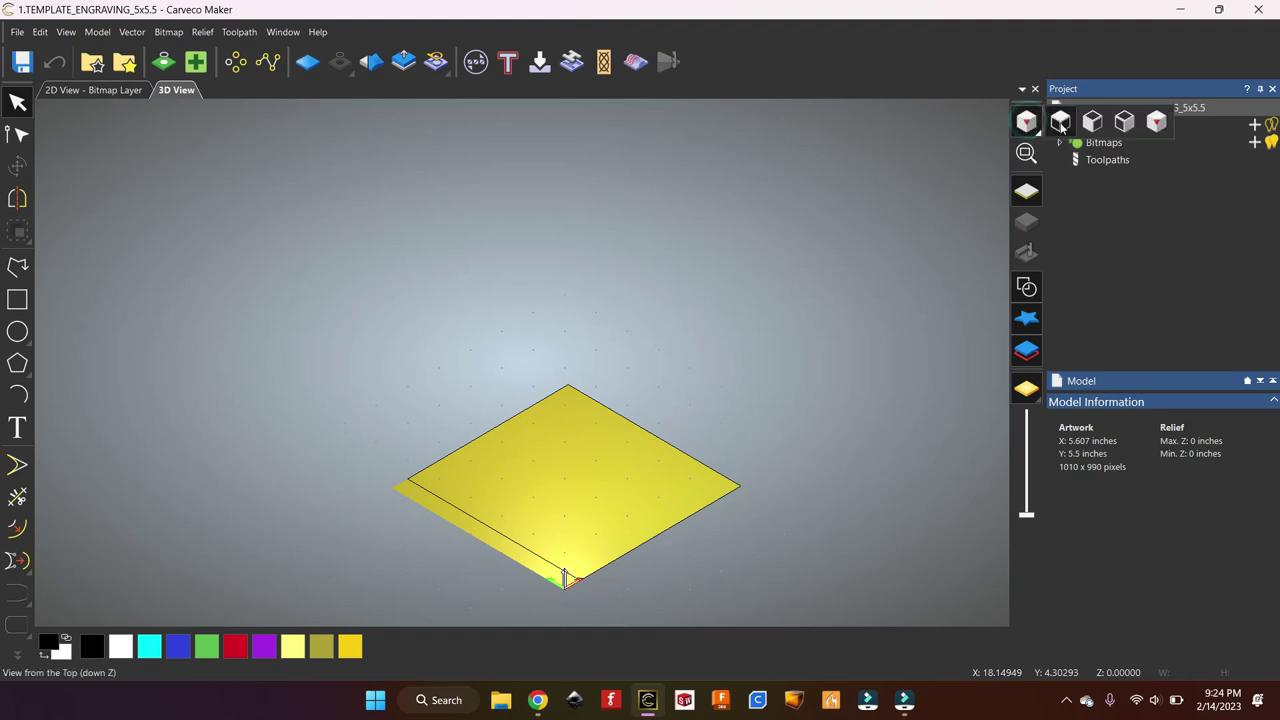
{"action": "left_click", "coordinate": [1064, 122]}
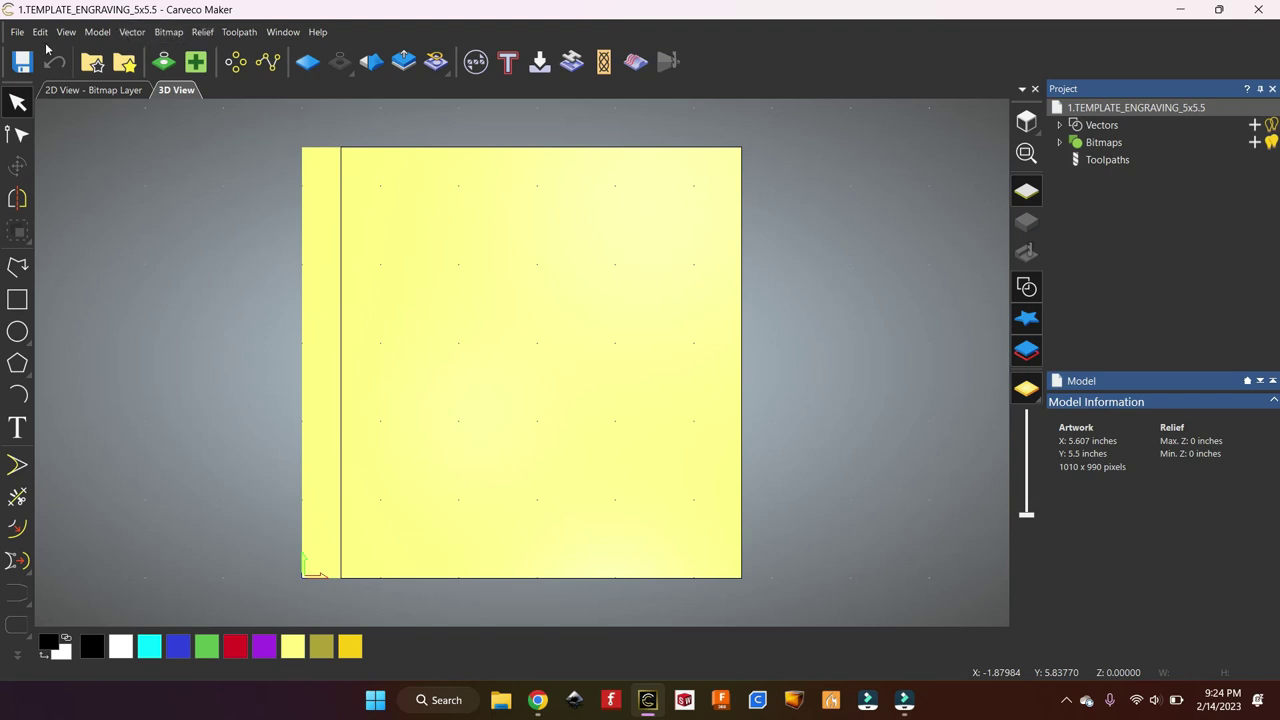
Import the non-EPS Animal Dog Puggle rg6h vector file from Vector Libraries > Animals > AnimalDogPugglerg6h into the current layer
{"action": "left_click", "coordinate": [132, 32]}
{"action": "left_click", "coordinate": [160, 57]}
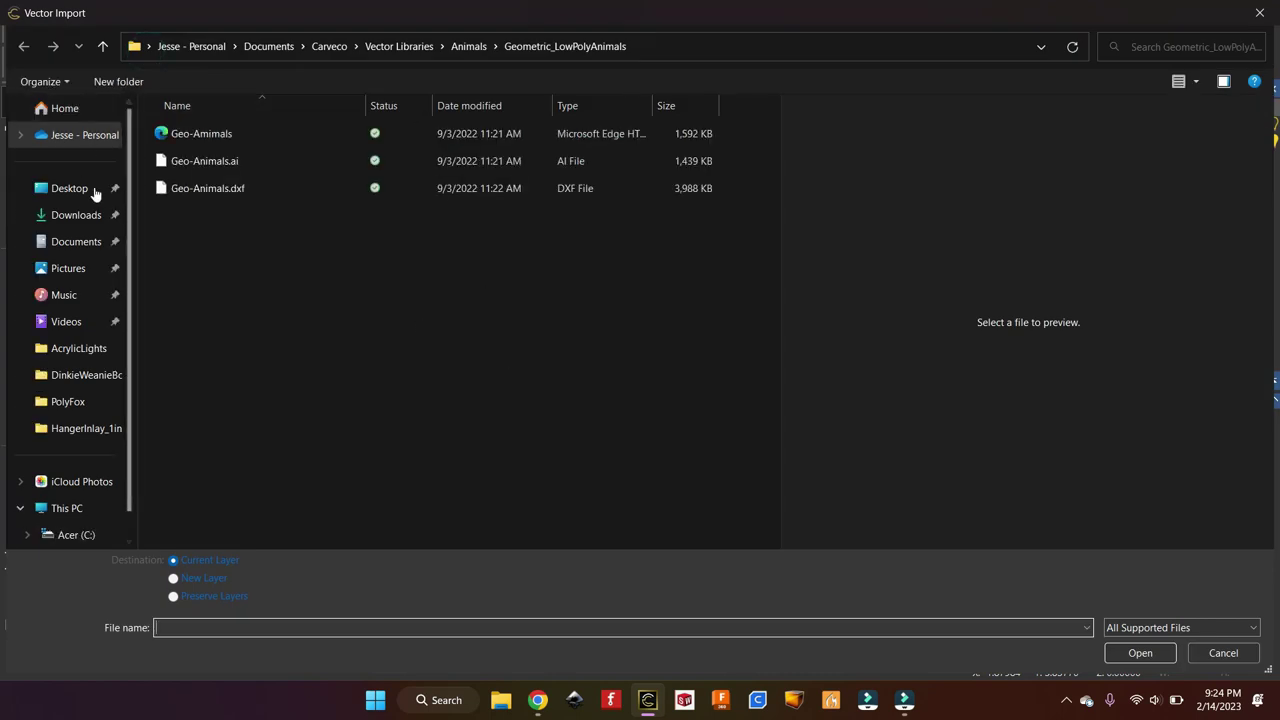
{"action": "left_click", "coordinate": [399, 46]}
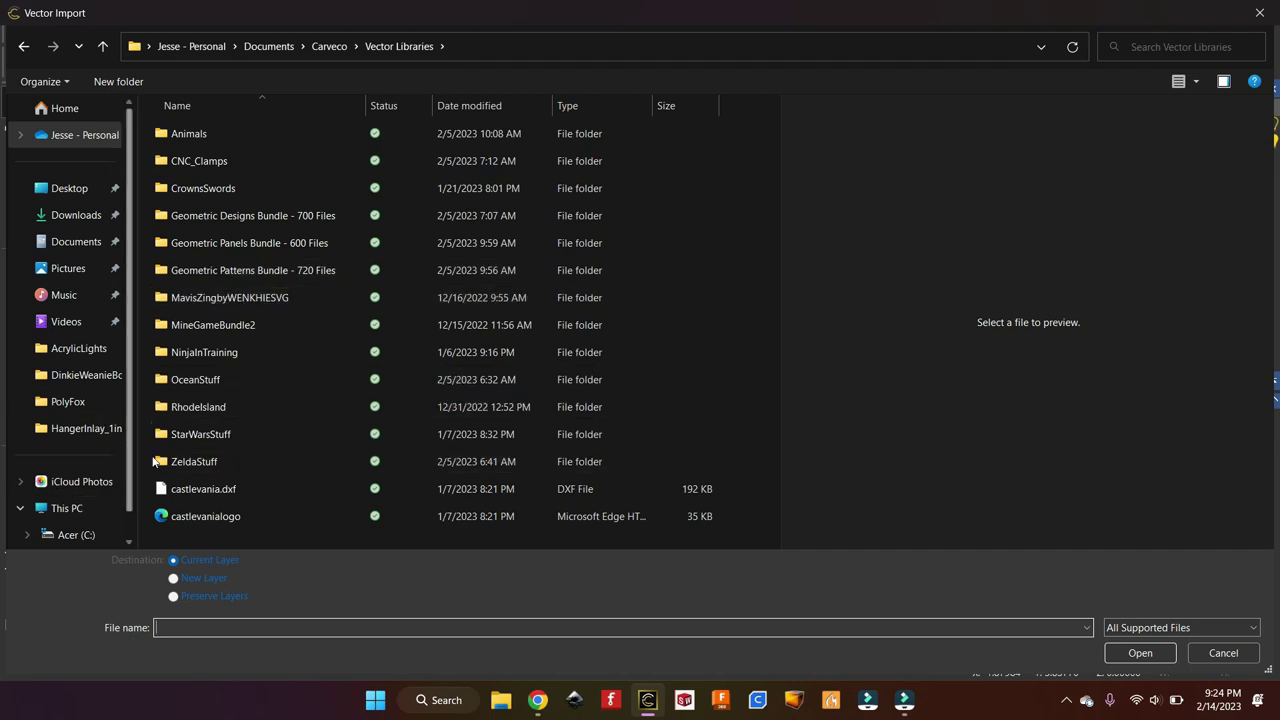
{"action": "double_click", "coordinate": [179, 138]}
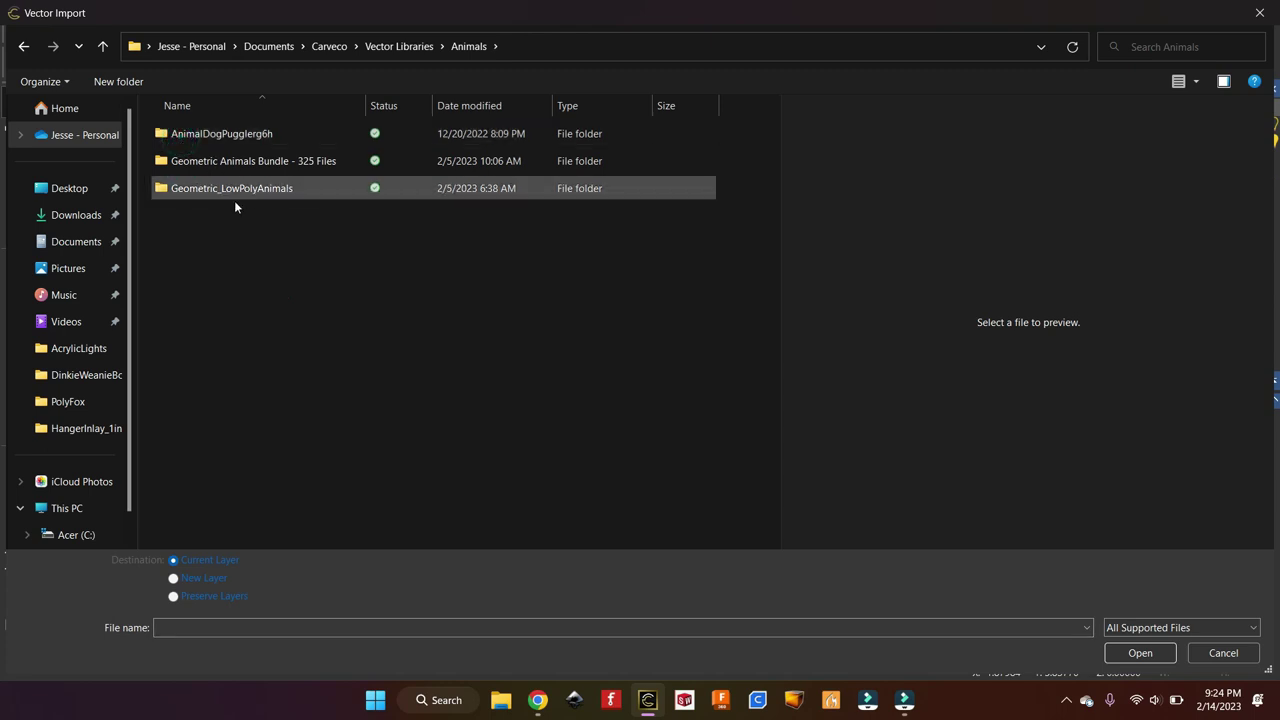
{"action": "double_click", "coordinate": [220, 137]}
{"action": "left_click", "coordinate": [214, 134]}
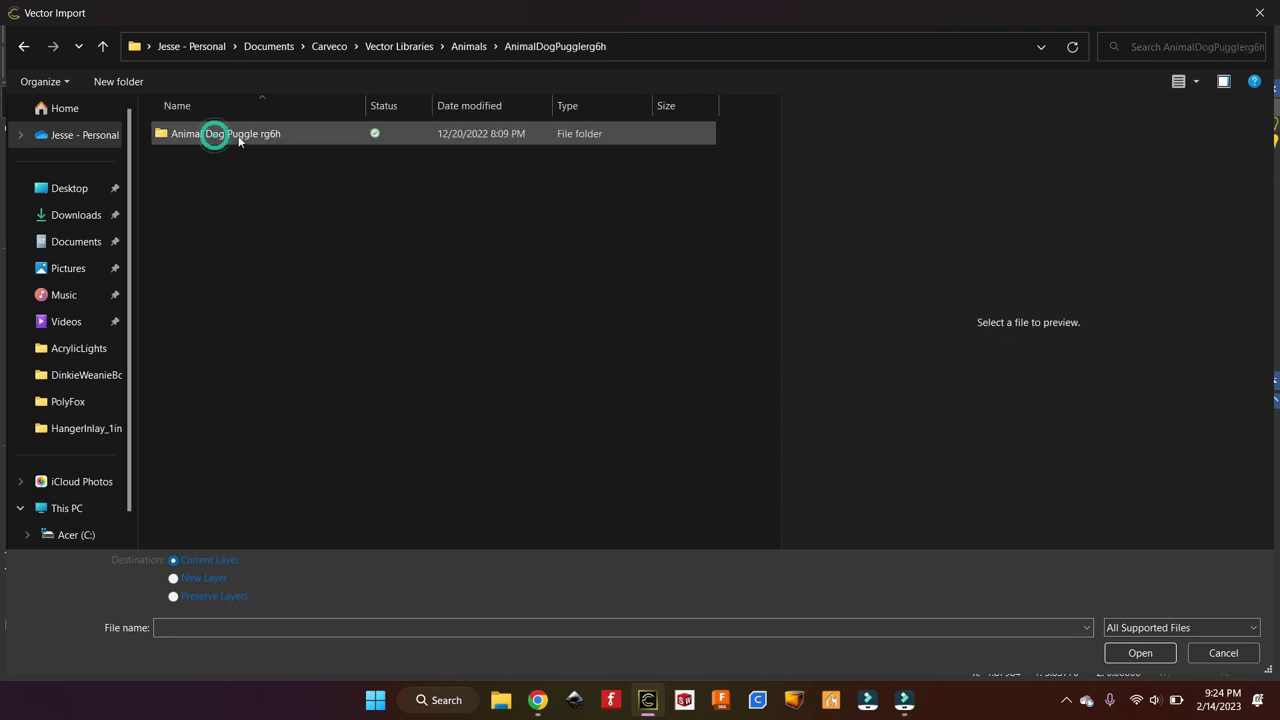
{"action": "double_click", "coordinate": [214, 134]}
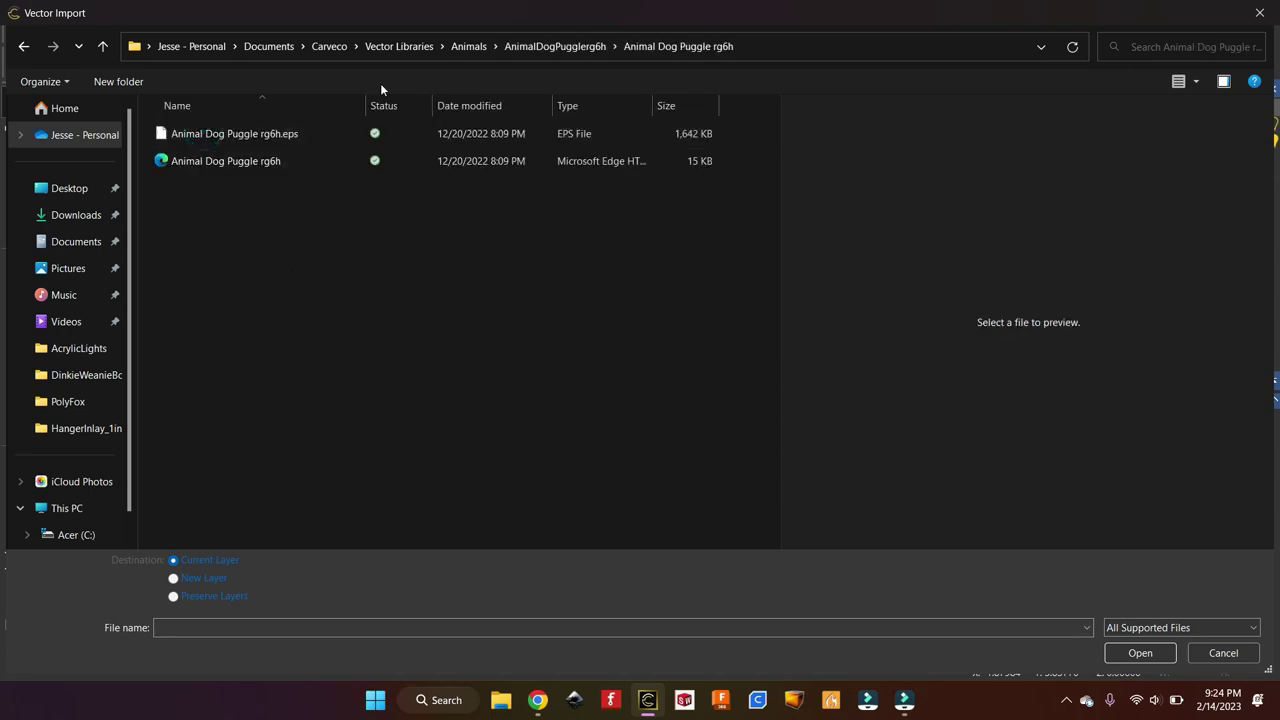
{"action": "double_click", "coordinate": [204, 162]}
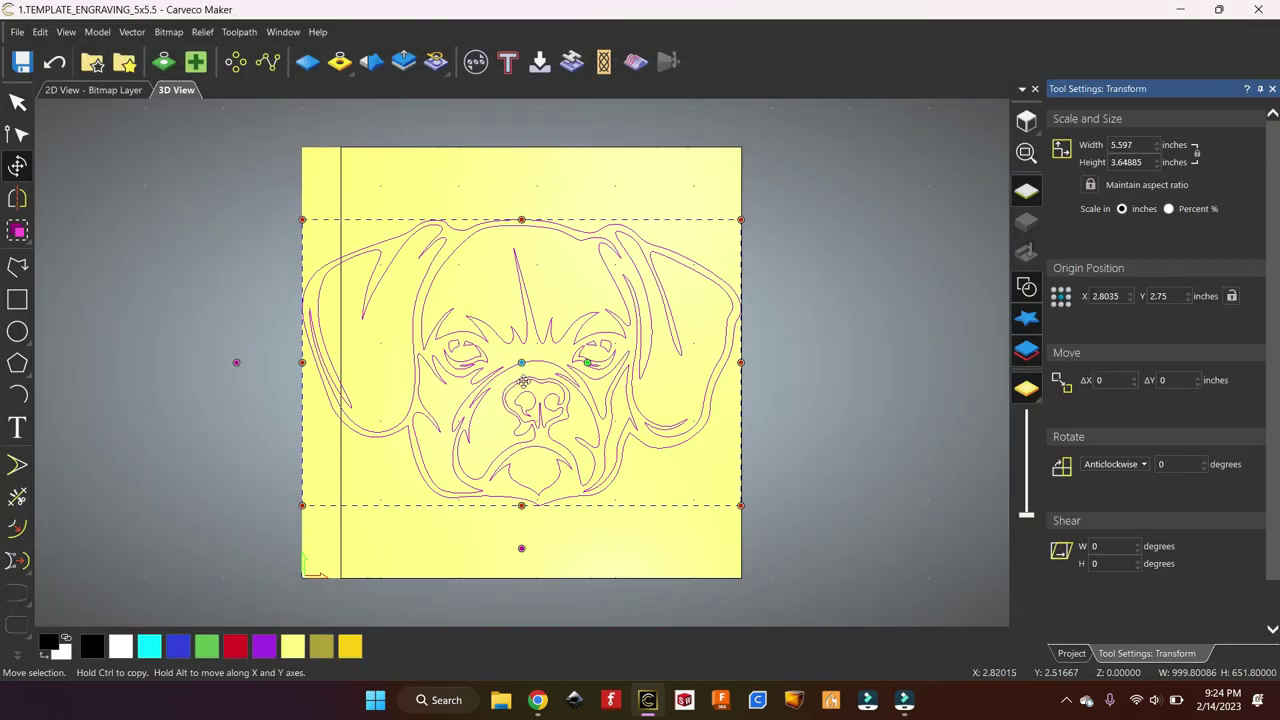
Scale the imported dog vectors to about 3.96 x 2.58 inches, move them inside the template rectangle, and deselect them
{"action": "left_click_drag", "start_coordinate": [740, 505], "coordinate": [596, 444]}
{"action": "left_click_drag", "start_coordinate": [464, 341], "coordinate": [545, 399]}
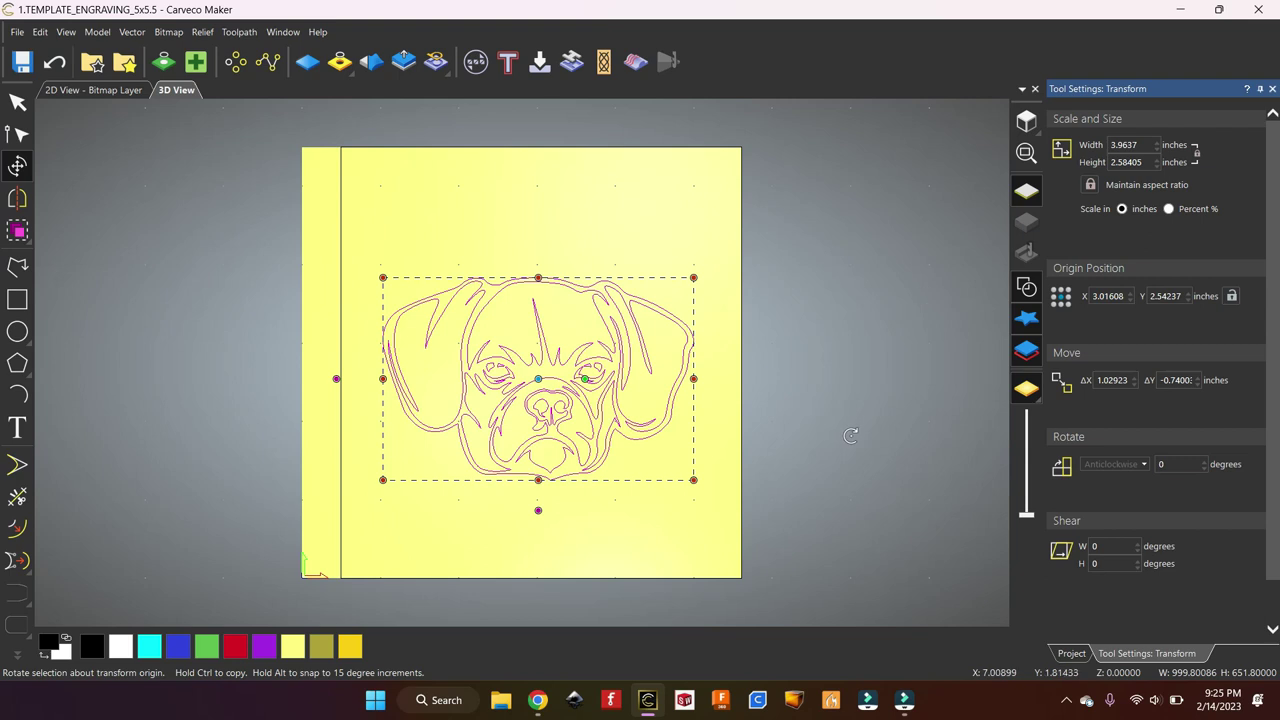
{"action": "left_click", "coordinate": [132, 32]}
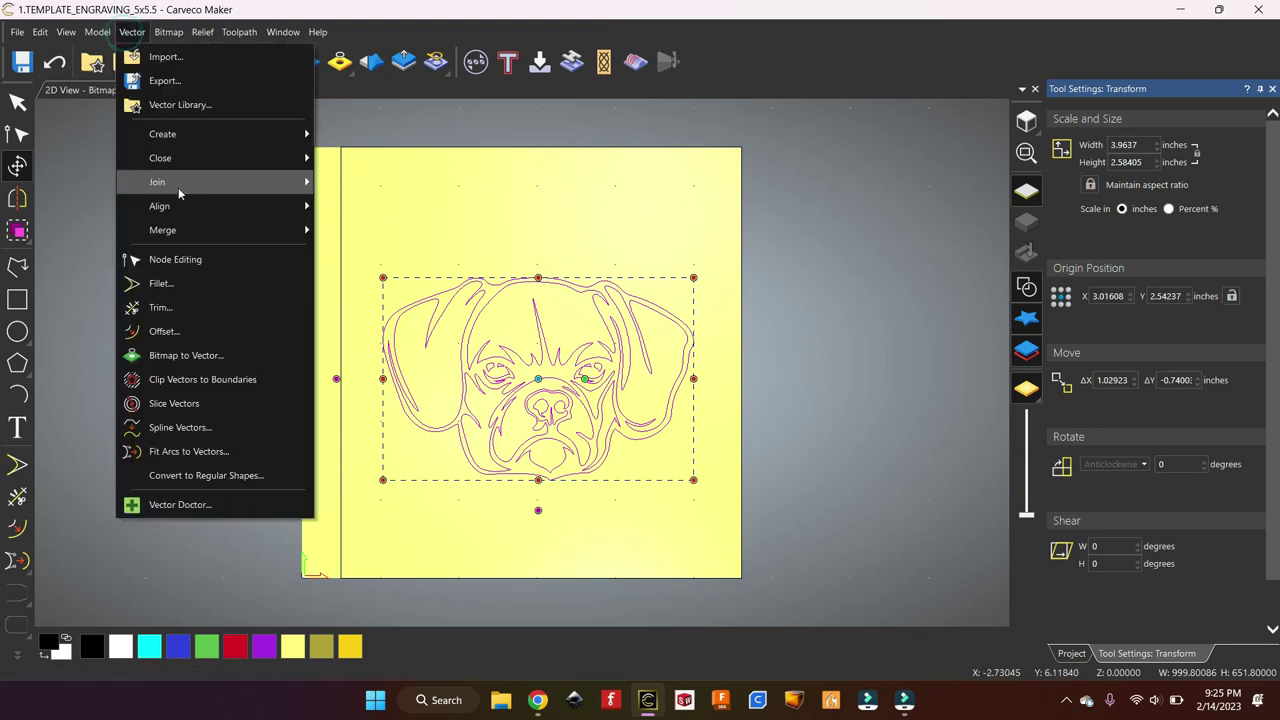
{"action": "mouse_move", "coordinate": [176, 207]}
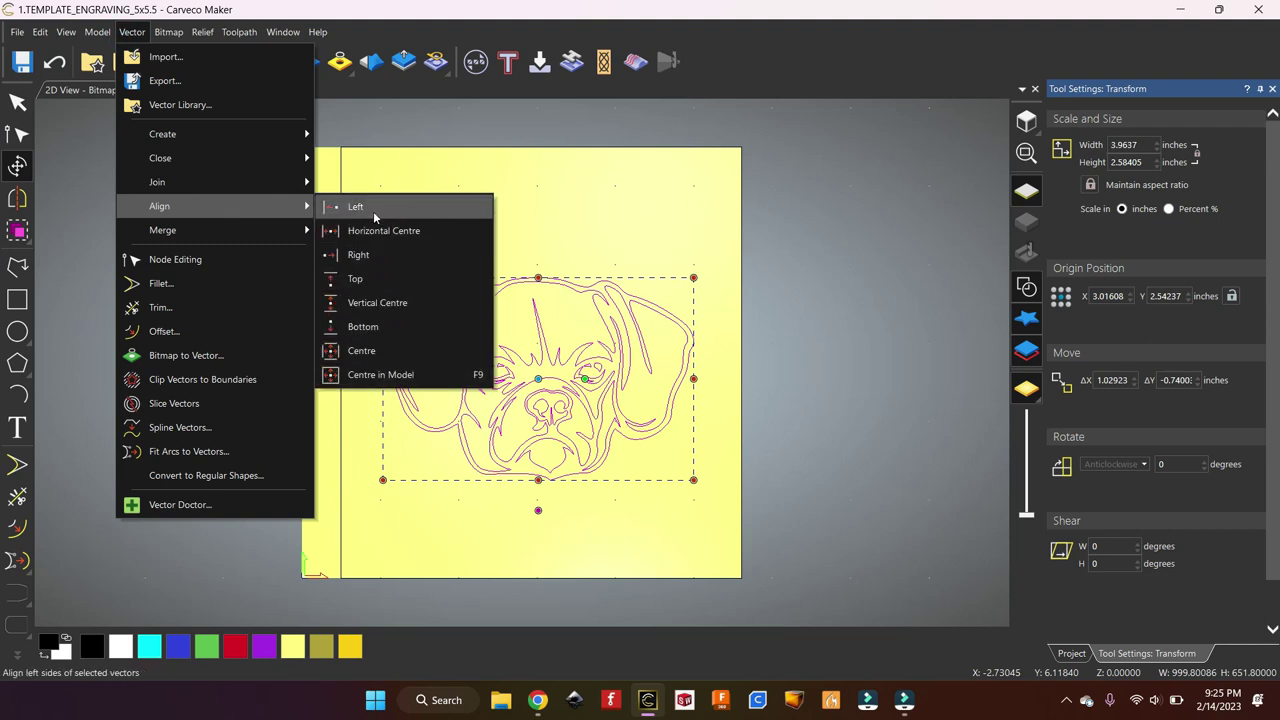
{"action": "left_click", "coordinate": [796, 374]}
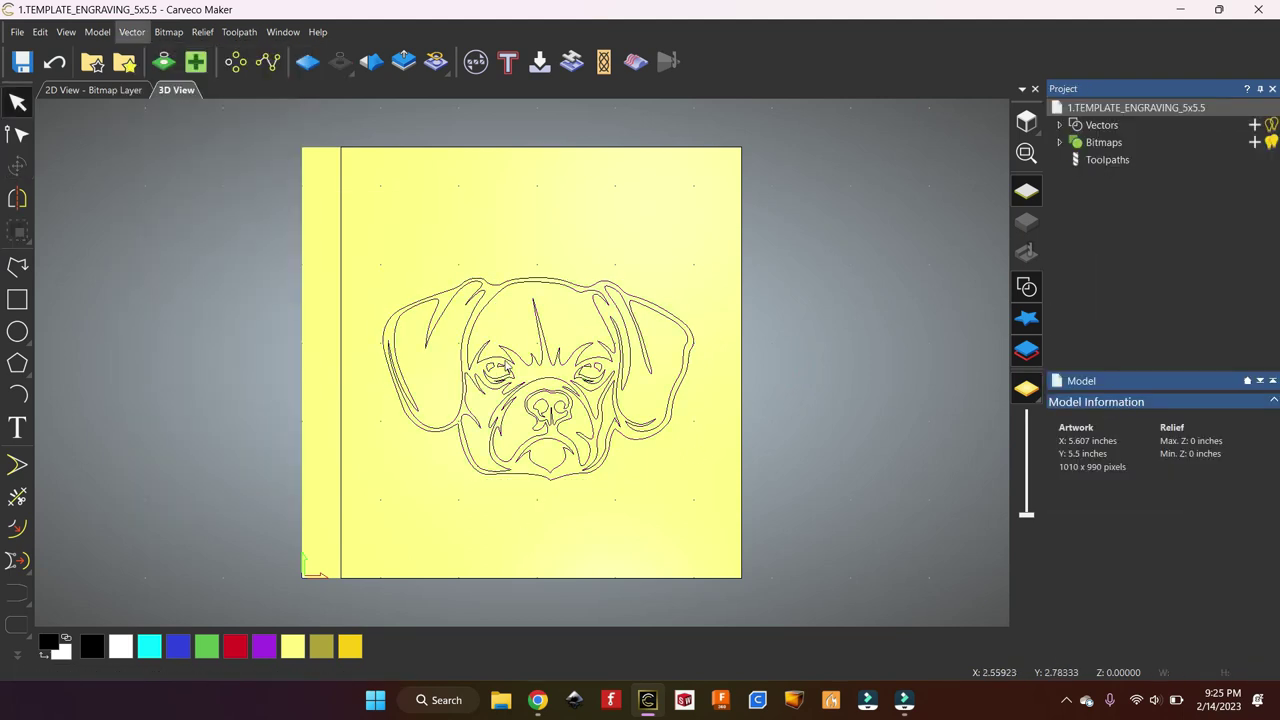
Select all the dog vectors and start a profiling toolpath with the profile running along the selected vectors
{"action": "scroll", "coordinate": [594, 464], "scroll_direction": "down", "scroll_amount": 2}
{"action": "scroll", "coordinate": [561, 506], "scroll_direction": "up", "scroll_amount": 6}
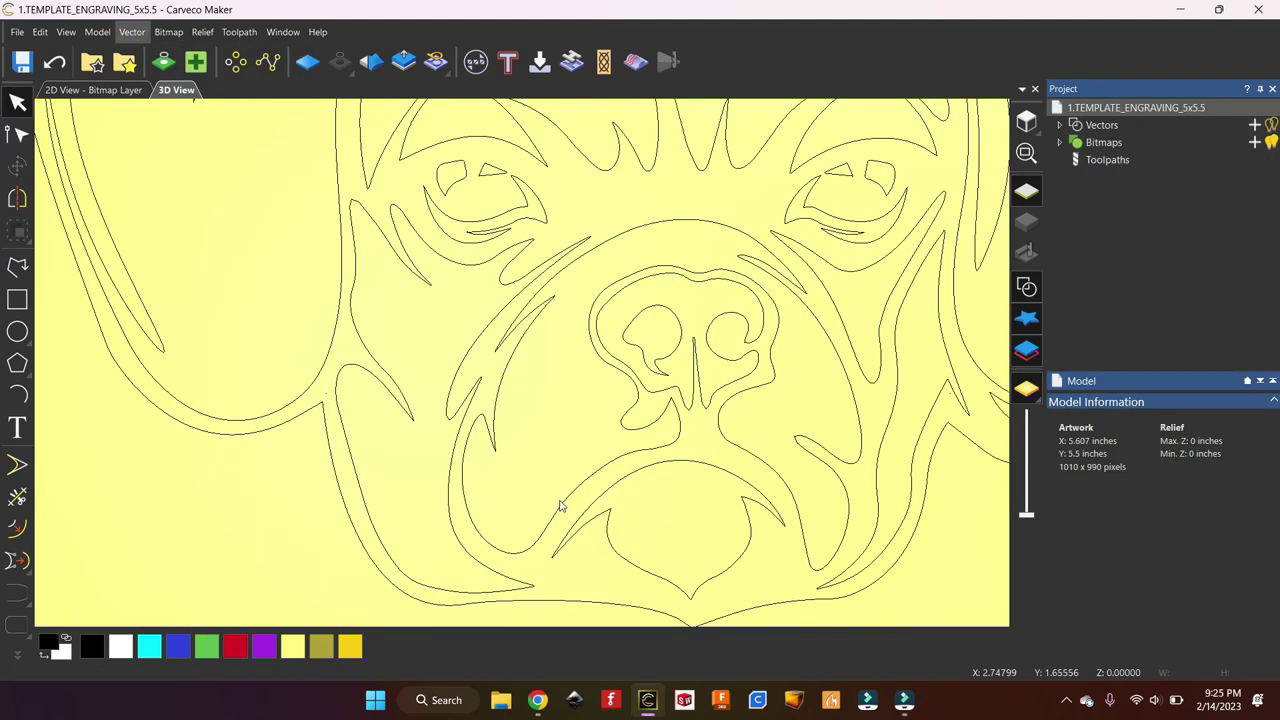
{"action": "scroll", "coordinate": [561, 506], "scroll_direction": "down", "scroll_amount": 8}
{"action": "scroll", "coordinate": [586, 540], "scroll_direction": "up", "scroll_amount": 3}
{"action": "scroll", "coordinate": [586, 534], "scroll_direction": "down", "scroll_amount": 4}
{"action": "scroll", "coordinate": [586, 480], "scroll_direction": "up", "scroll_amount": 2}
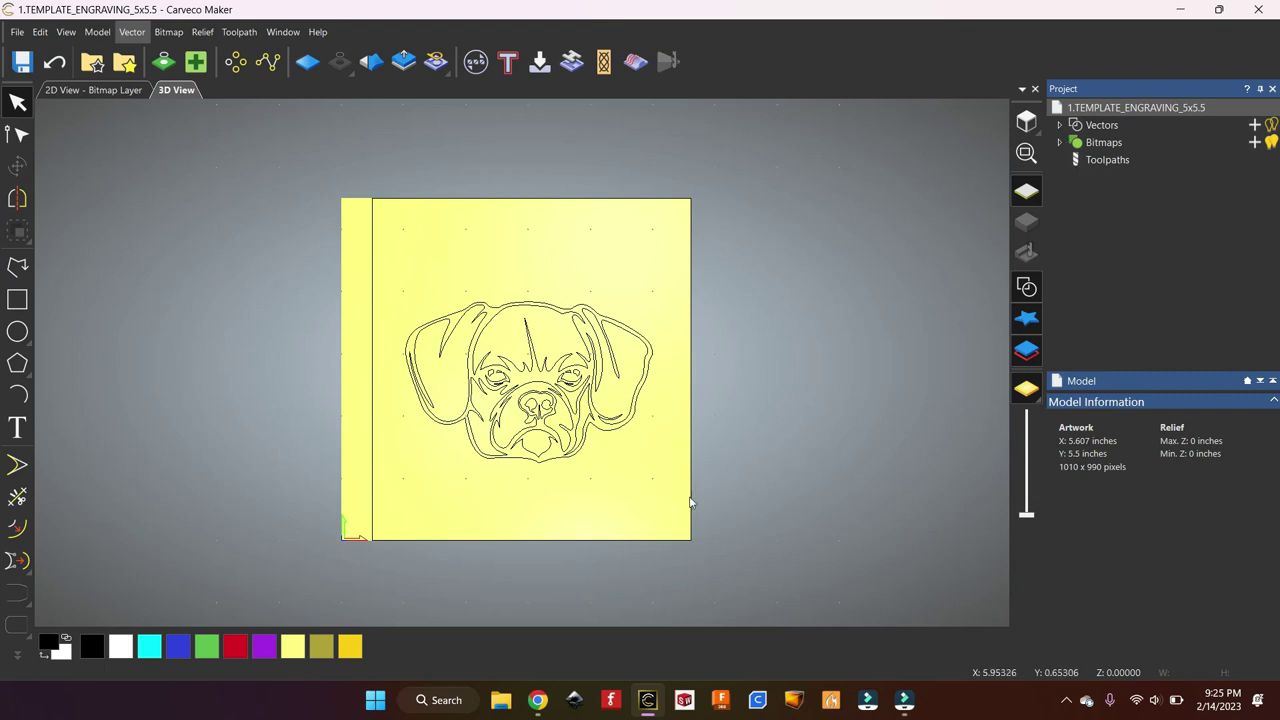
{"action": "mouse_move", "coordinate": [661, 487]}
{"action": "left_mouse_down"}
{"action": "mouse_move", "coordinate": [543, 316]}
{"action": "mouse_move", "coordinate": [400, 281]}
{"action": "left_mouse_up"}
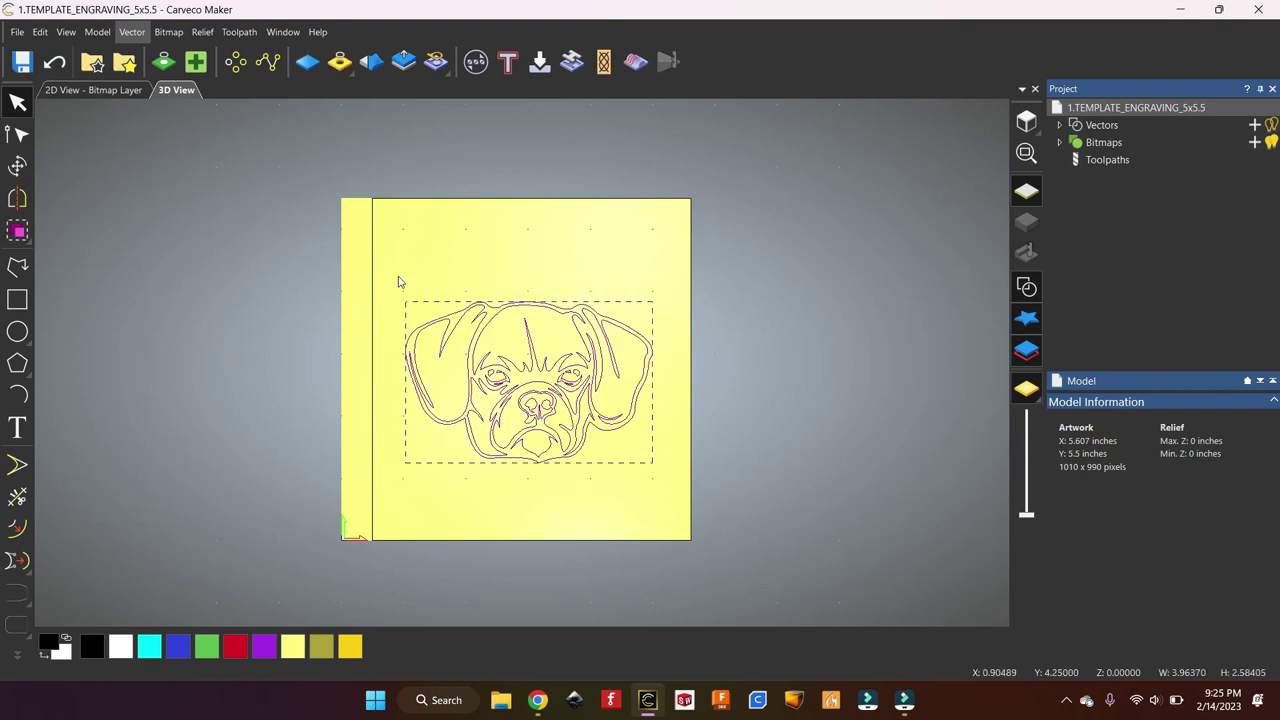
{"action": "left_click", "coordinate": [529, 62]}
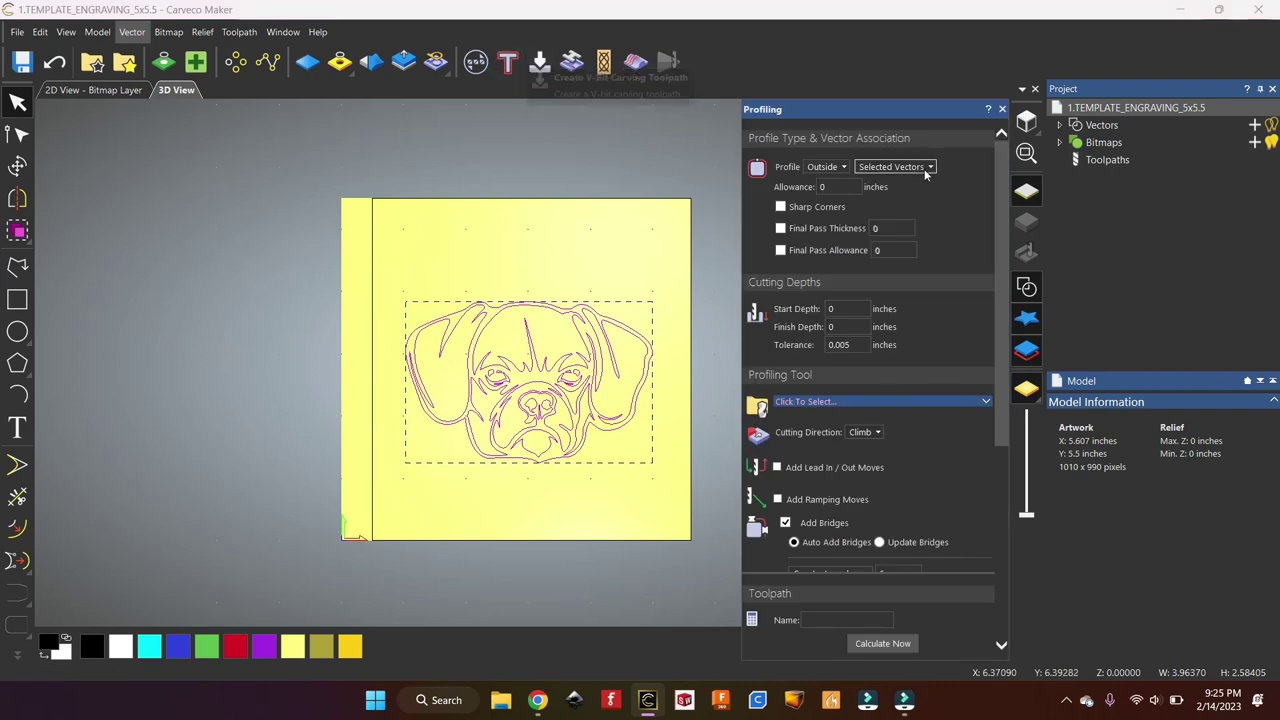
{"action": "left_click", "coordinate": [829, 166]}
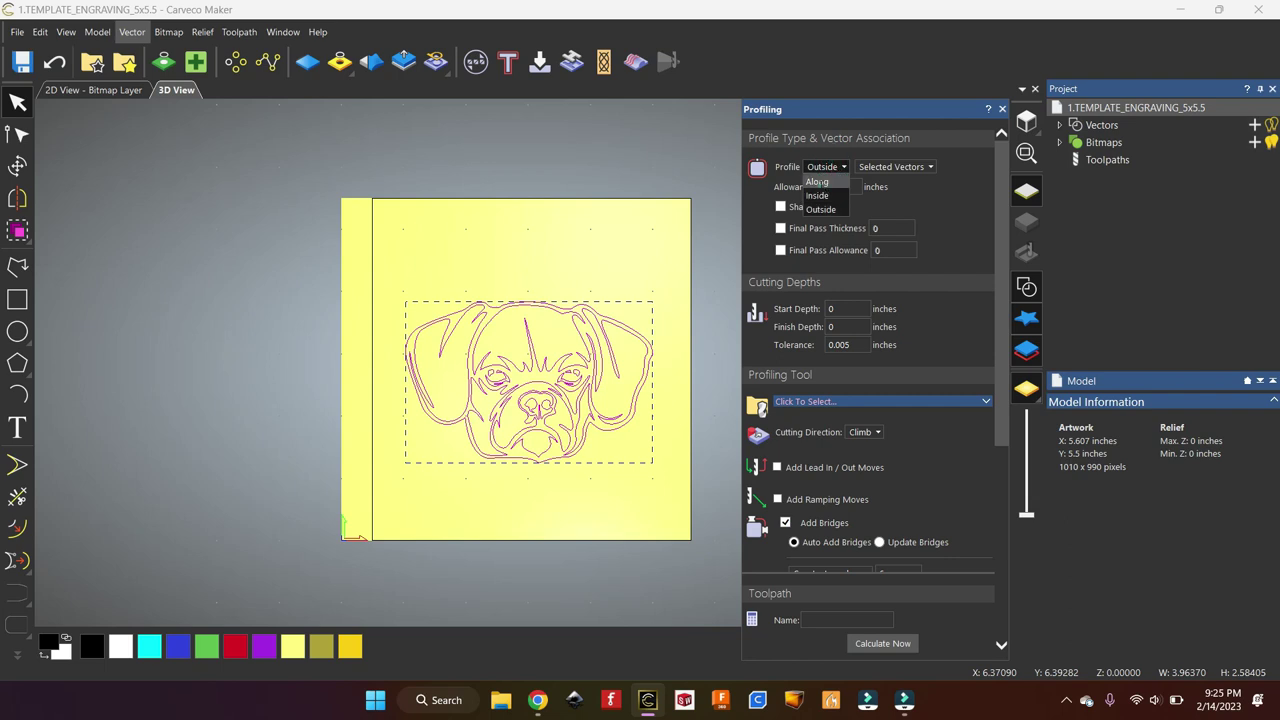
{"action": "left_click", "coordinate": [817, 182]}
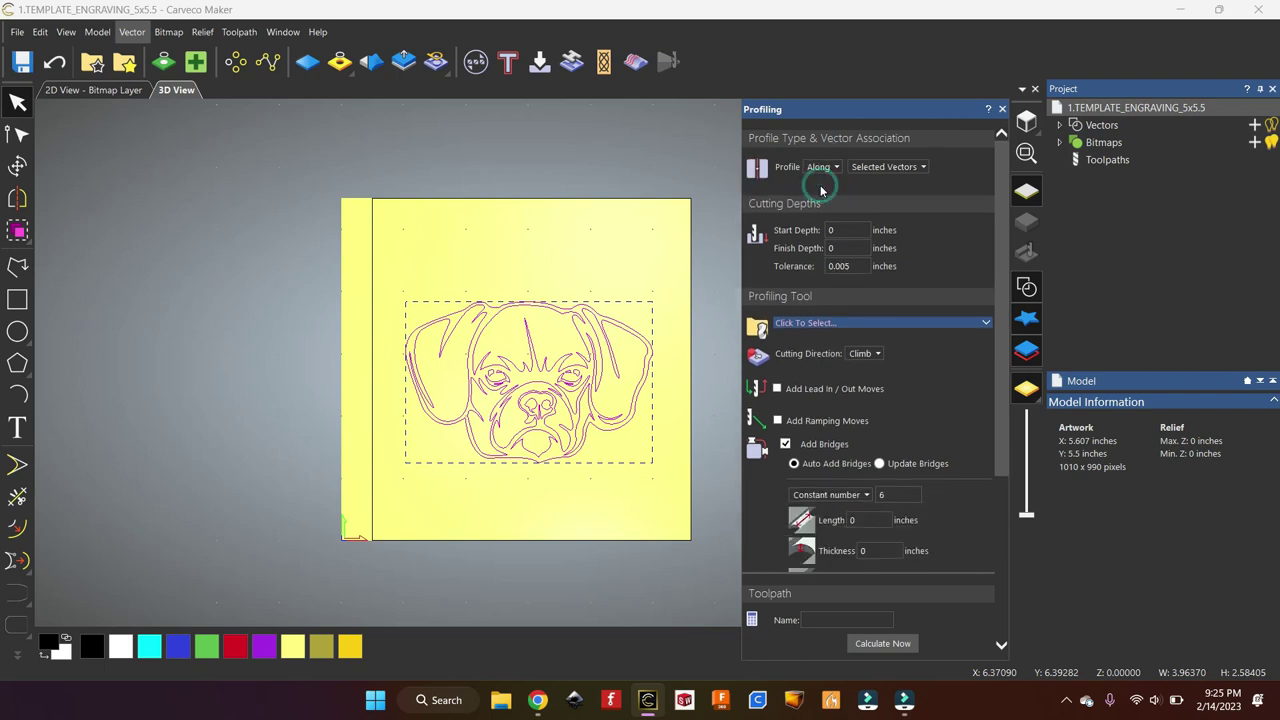
Set the profiling finish depth to .125 inches and turn off bridges
{"action": "left_click", "coordinate": [843, 248]}
{"action": "scroll", "coordinate": [948, 262], "scroll_direction": "down", "scroll_amount": 3}
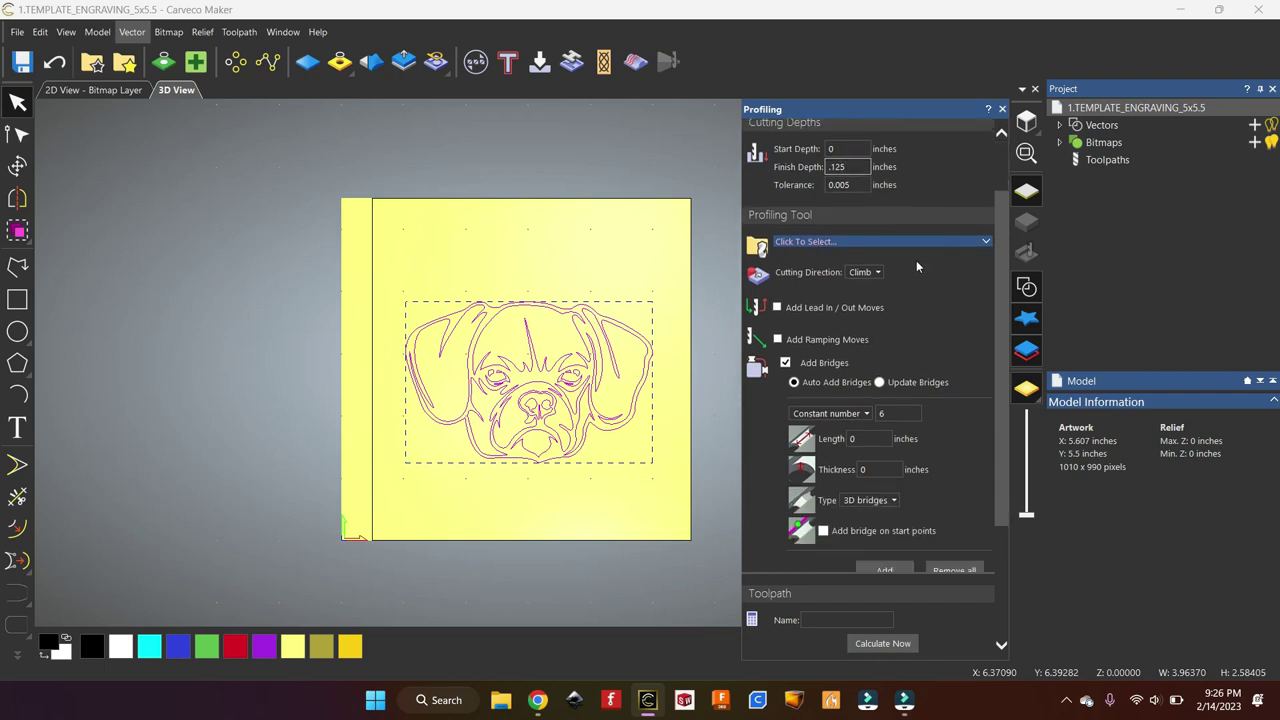
{"action": "left_click", "coordinate": [785, 363]}
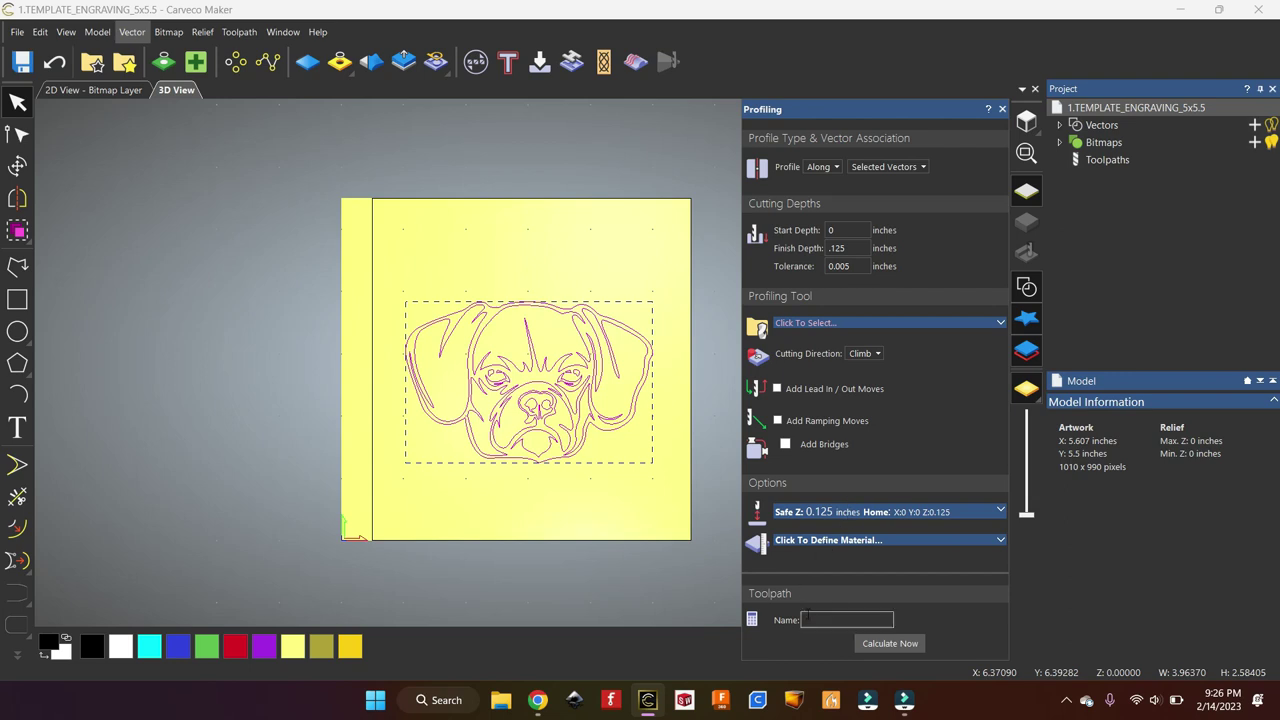
Define the material as 0.15 inches thick with Z zero at the top surface
{"action": "left_click", "coordinate": [824, 544]}
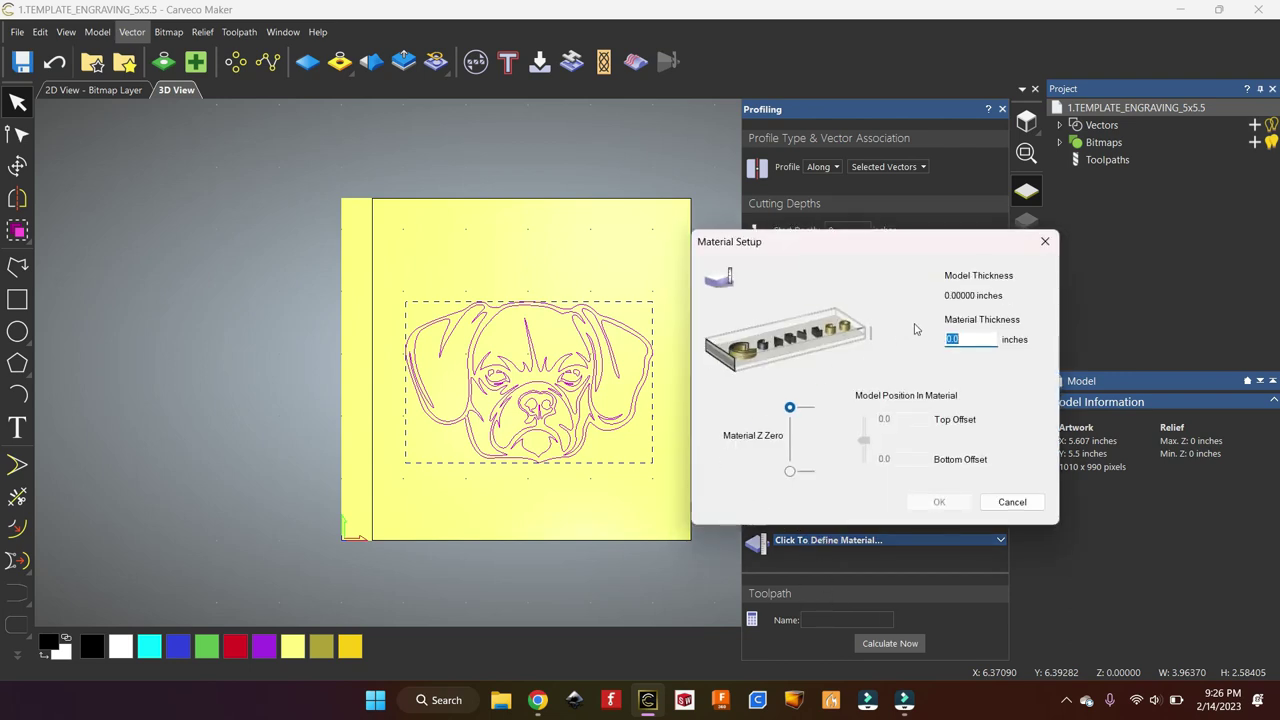
{"action": "type", "text": "15"}
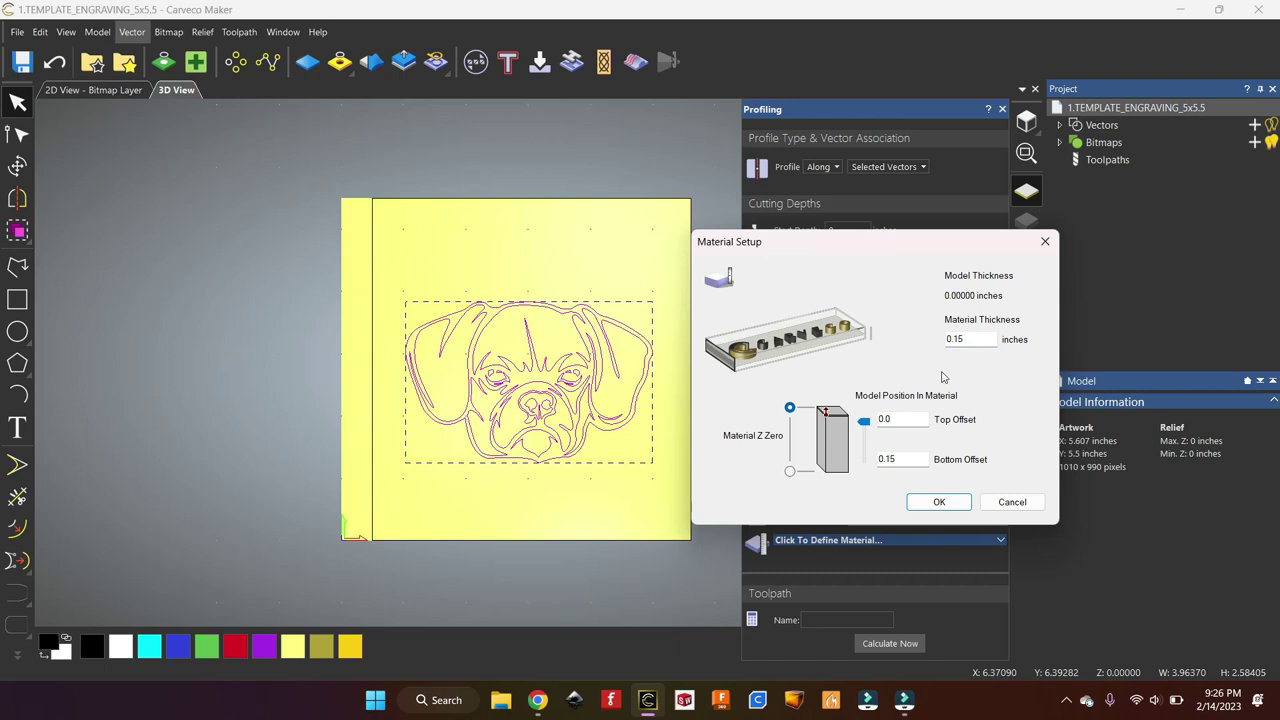
{"action": "left_click", "coordinate": [937, 506]}
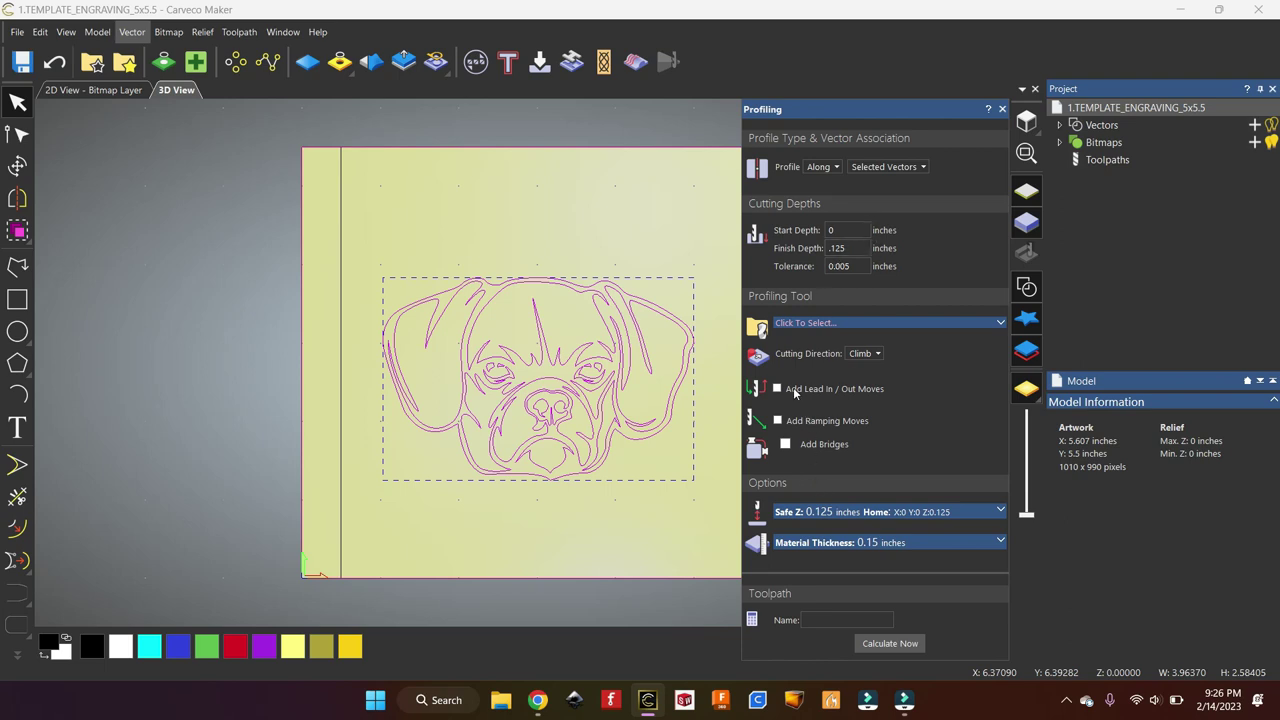
Compare the two Diamond Drag tools in the tool database and assign Diamond Drag 90 as the profiling tool
{"action": "left_click", "coordinate": [844, 319]}
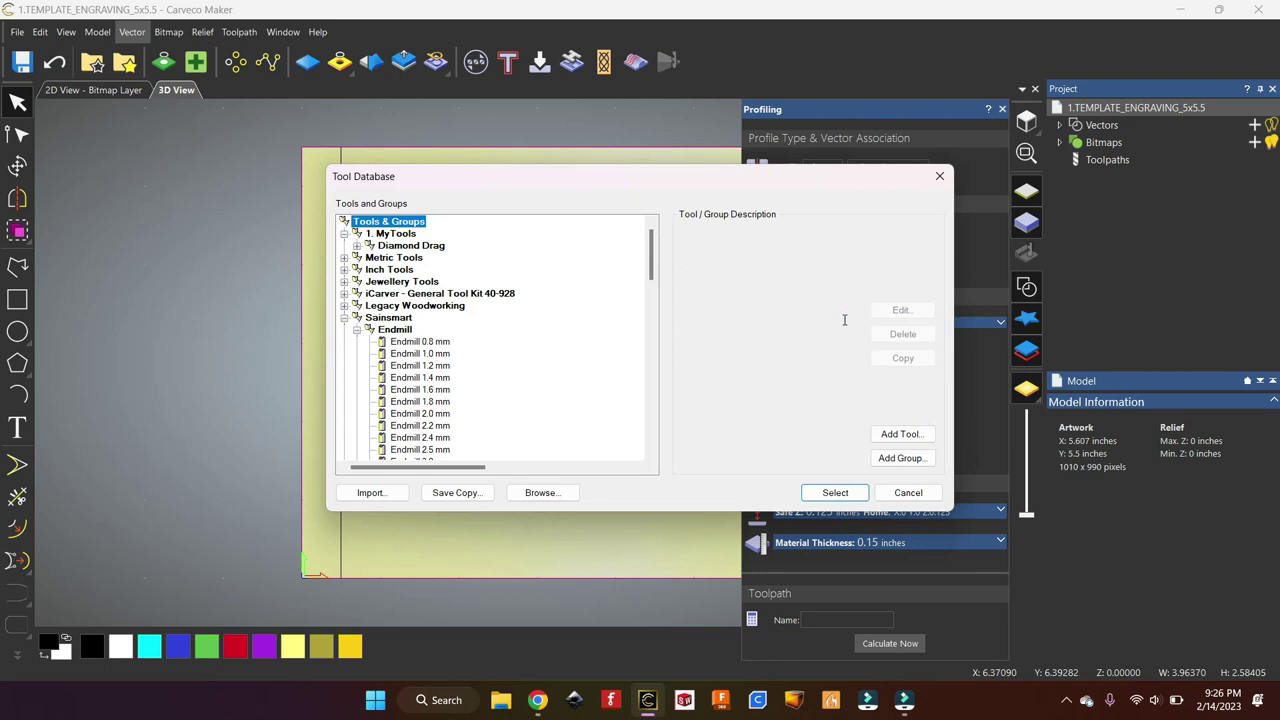
{"action": "left_click", "coordinate": [357, 246]}
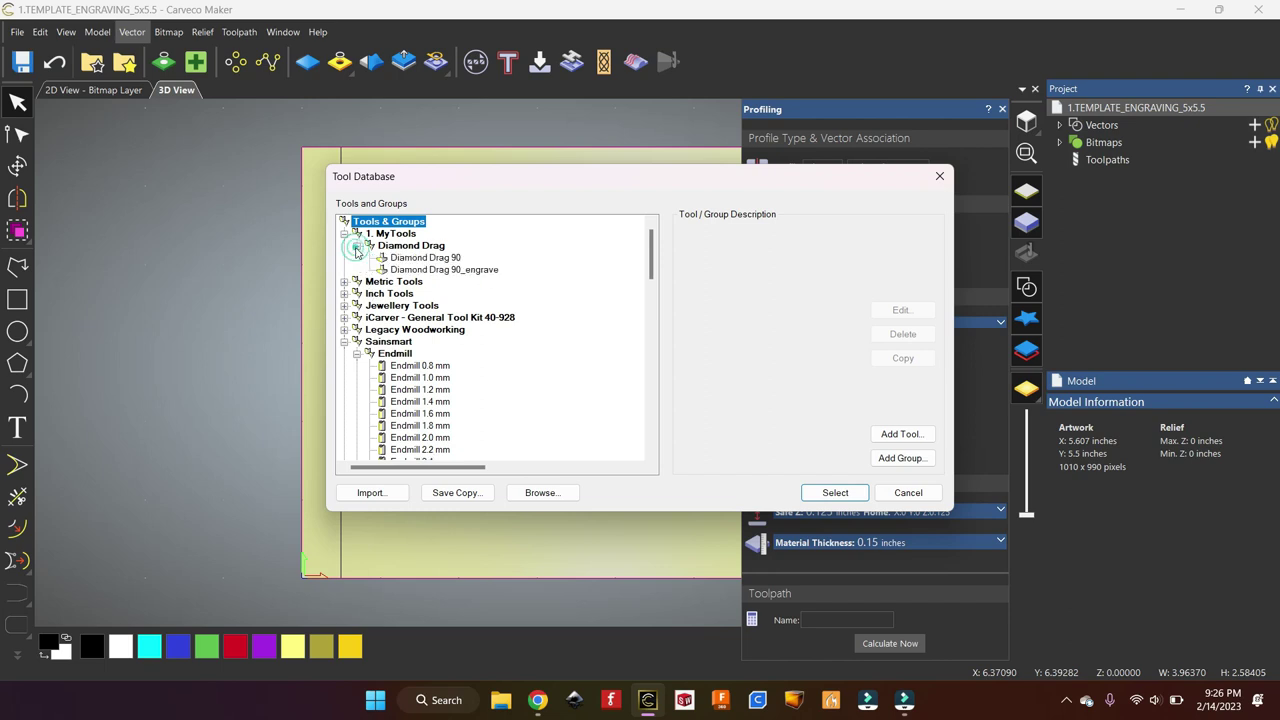
{"action": "left_click", "coordinate": [420, 259]}
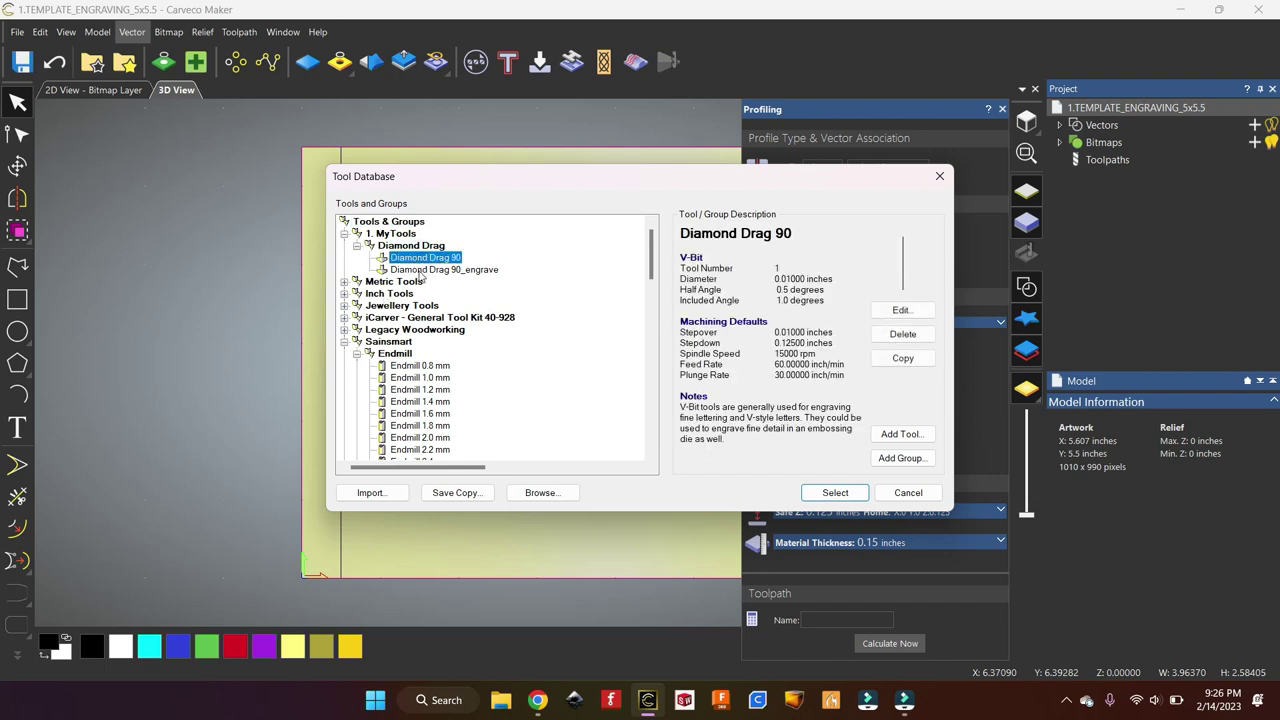
{"action": "left_click", "coordinate": [421, 270]}
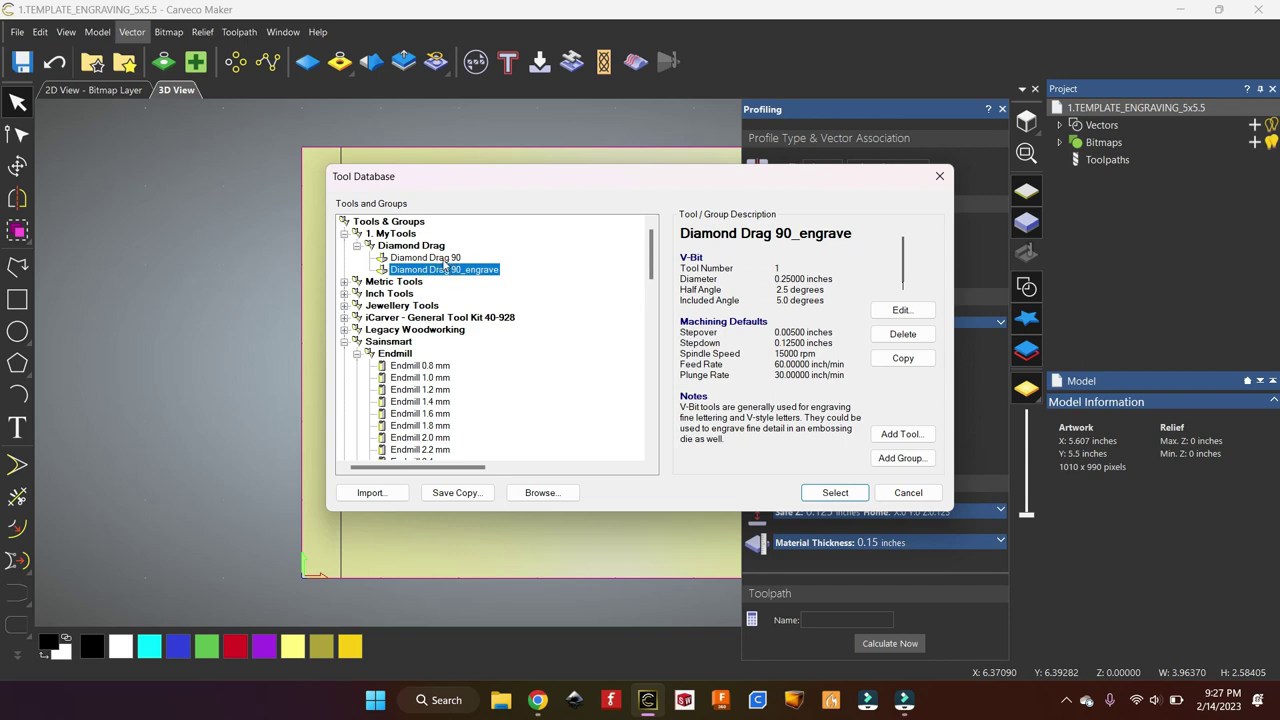
{"action": "left_click", "coordinate": [446, 258]}
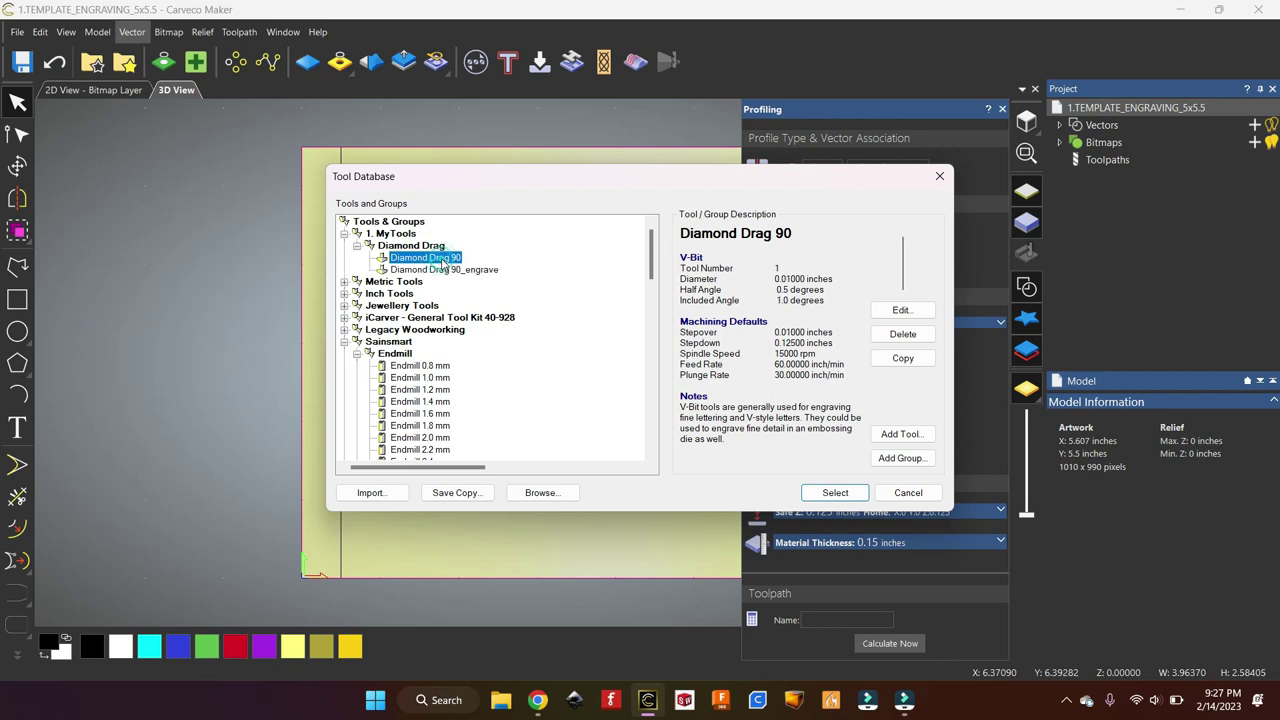
{"action": "left_click", "coordinate": [863, 498]}
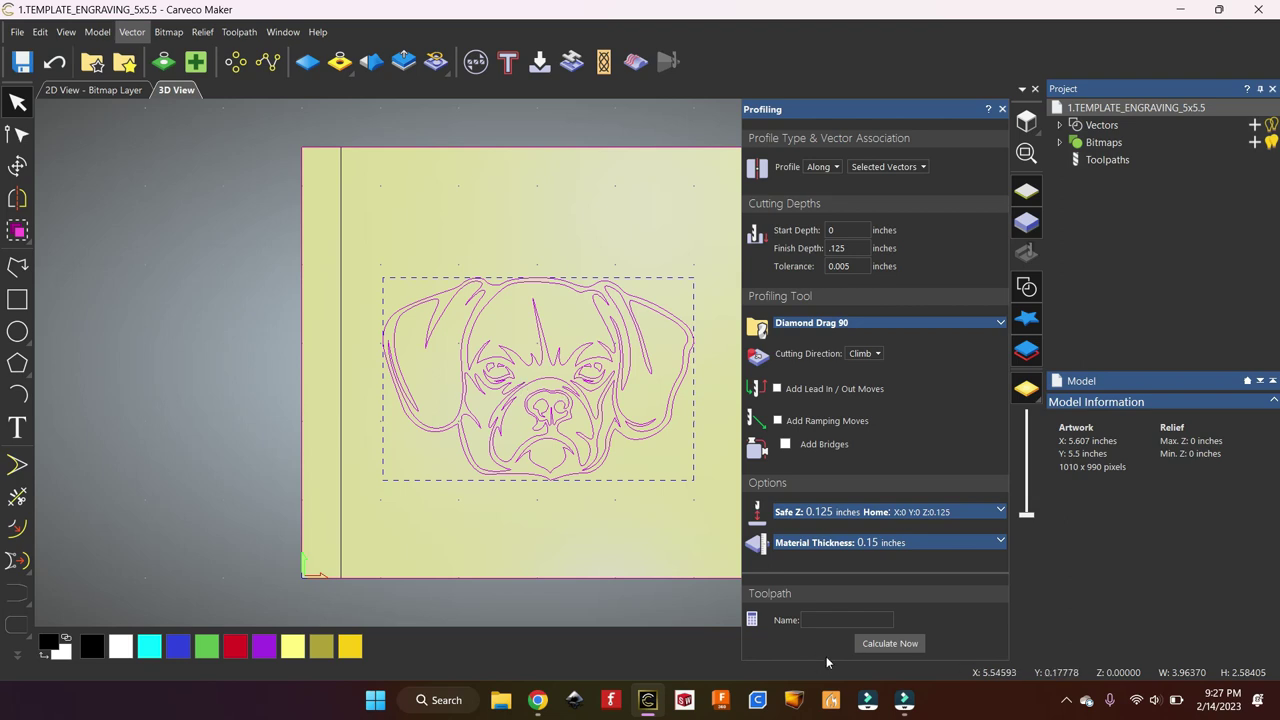
Name the profiling toolpath engraving and calculate it
{"action": "left_click", "coordinate": [831, 620]}
{"action": "left_click", "coordinate": [874, 645]}
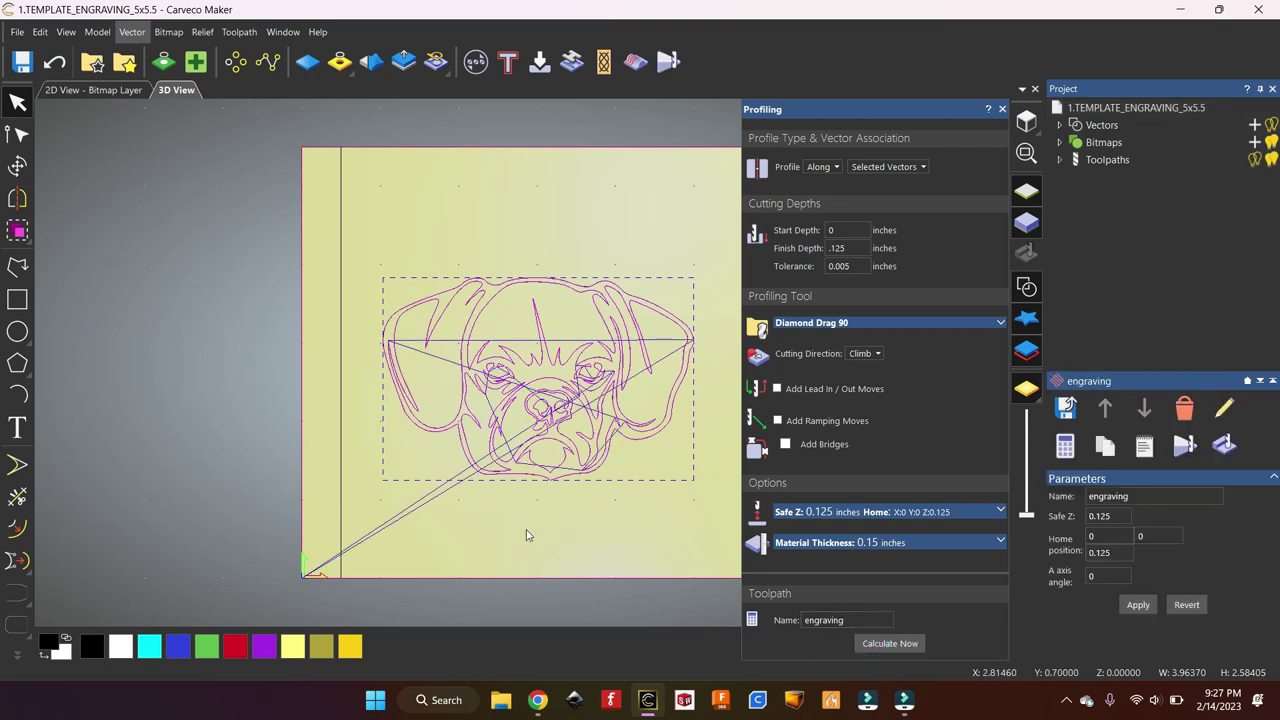
{"action": "left_click_drag", "start_coordinate": [552, 563], "coordinate": [576, 343]}
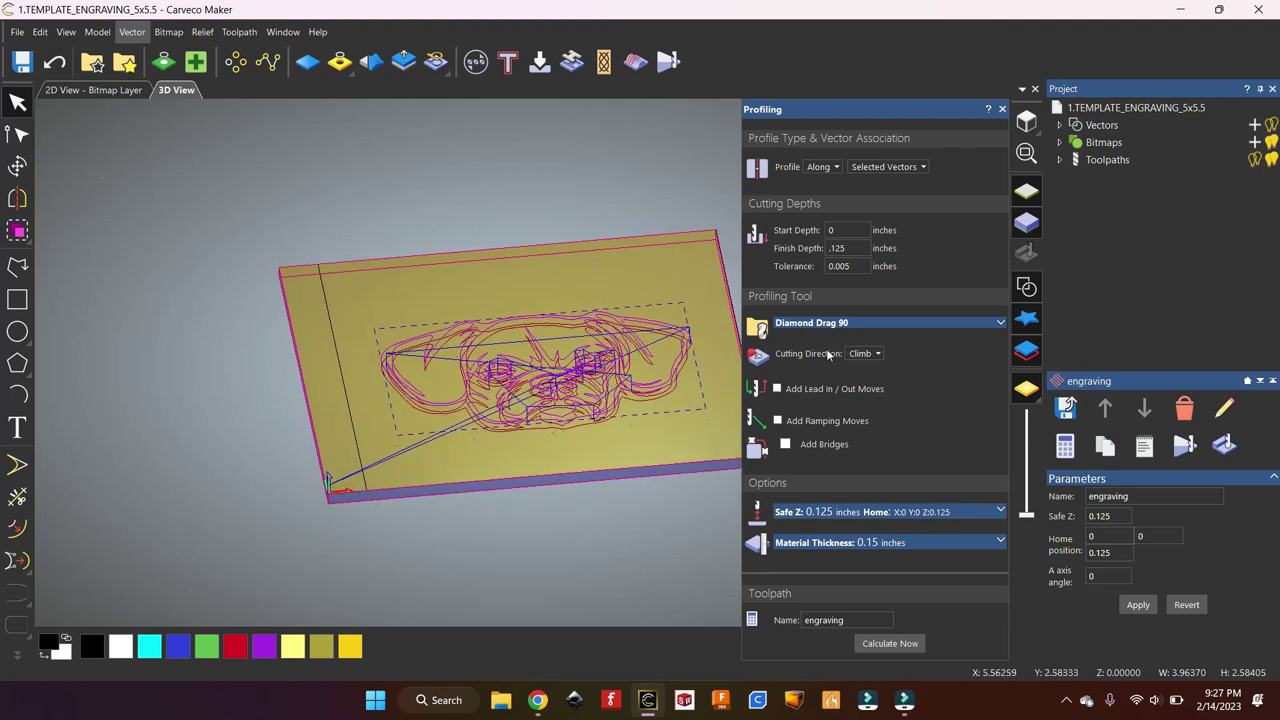
Simulate the engraving toolpath at normal speed and examine the dog's engraved lines up close
{"action": "left_click", "coordinate": [1181, 449]}
{"action": "left_click", "coordinate": [148, 237]}
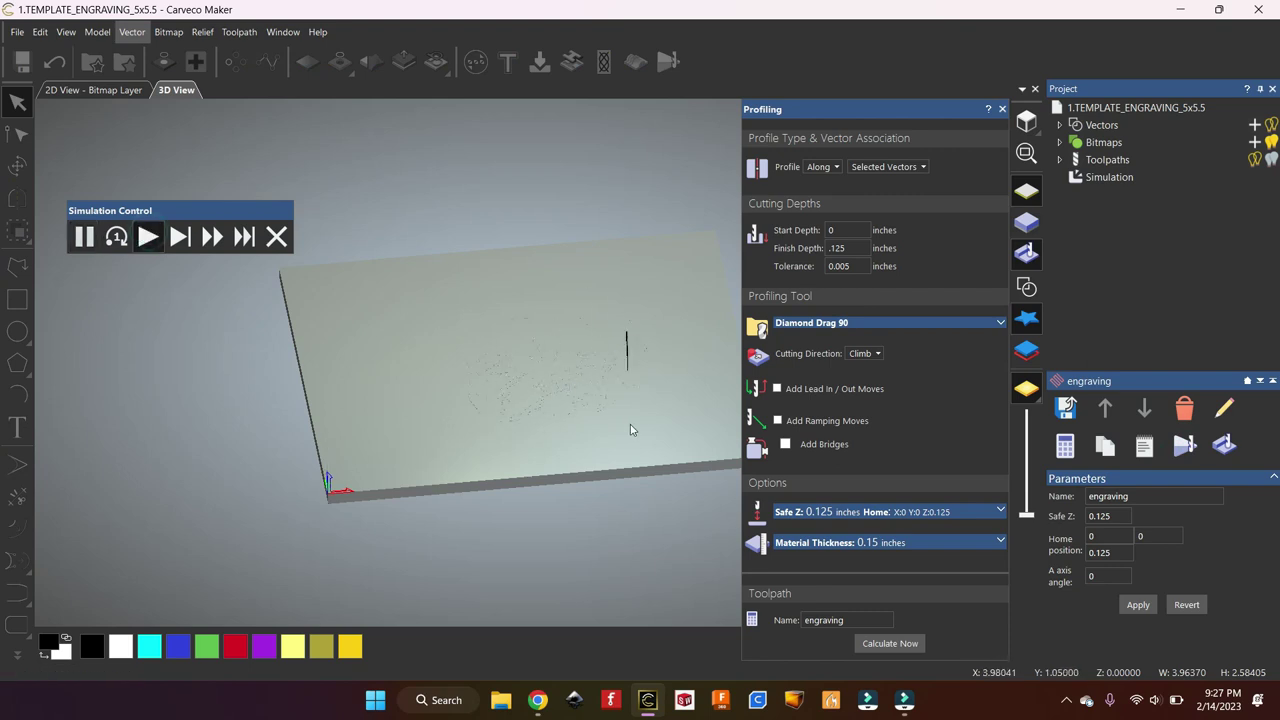
{"action": "scroll", "coordinate": [600, 440], "scroll_direction": "up", "scroll_amount": 6}
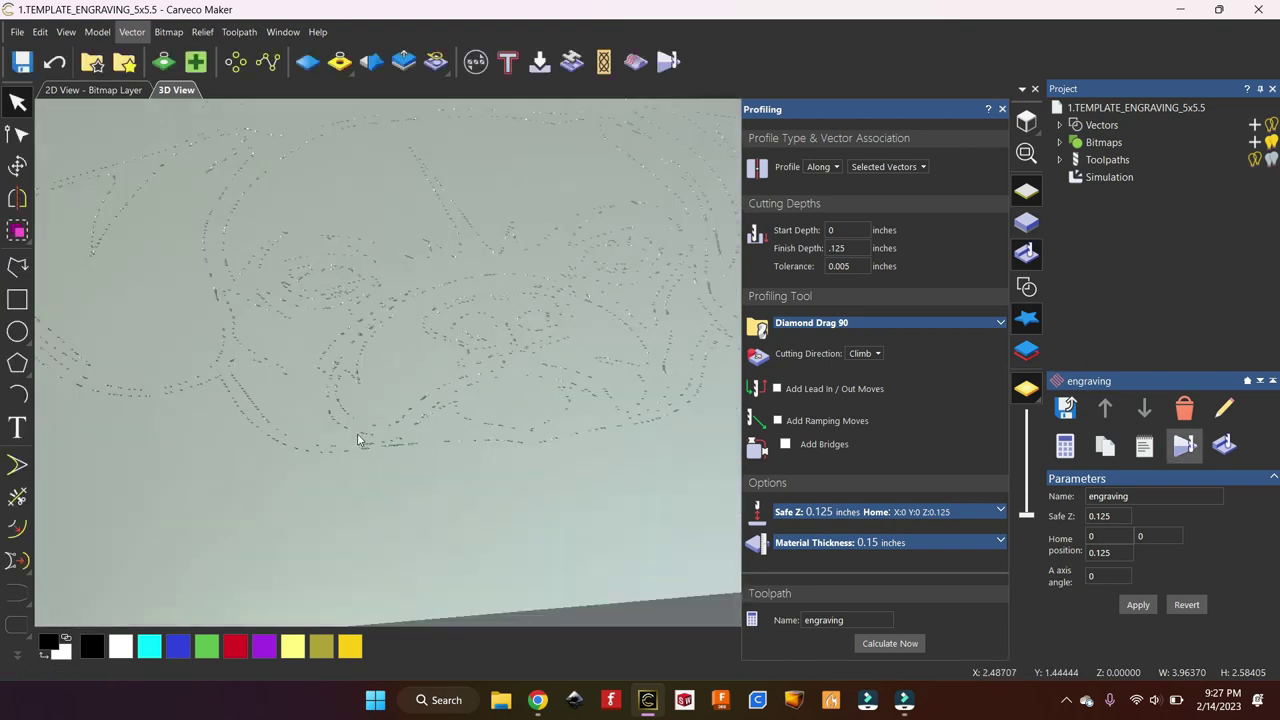
{"action": "left_click_drag", "start_coordinate": [357, 433], "coordinate": [367, 423]}
{"action": "left_click_drag", "start_coordinate": [383, 341], "coordinate": [371, 396]}
{"action": "scroll", "coordinate": [534, 423], "scroll_direction": "up", "scroll_amount": 3}
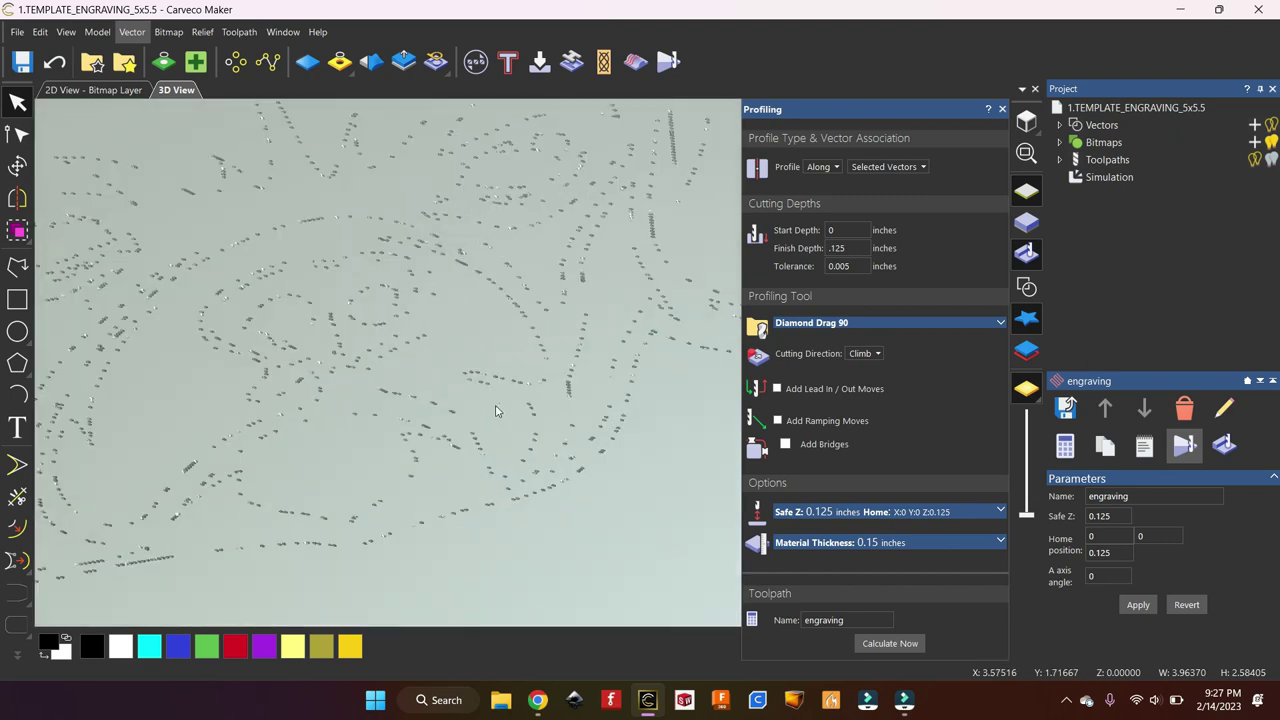
{"action": "scroll", "coordinate": [510, 405], "scroll_direction": "down", "scroll_amount": 5}
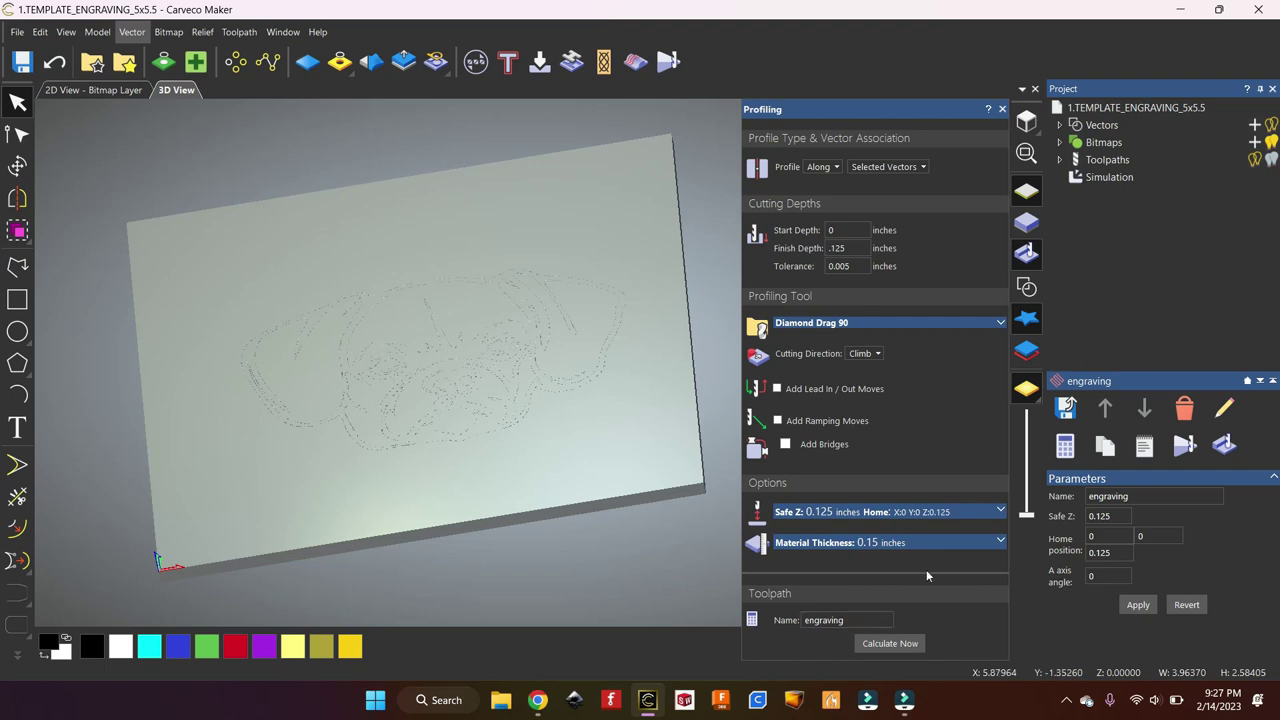
View the simulated engraving from the top and show the Diamond Drag 90 tool's parameters
{"action": "right_click", "coordinate": [495, 540]}
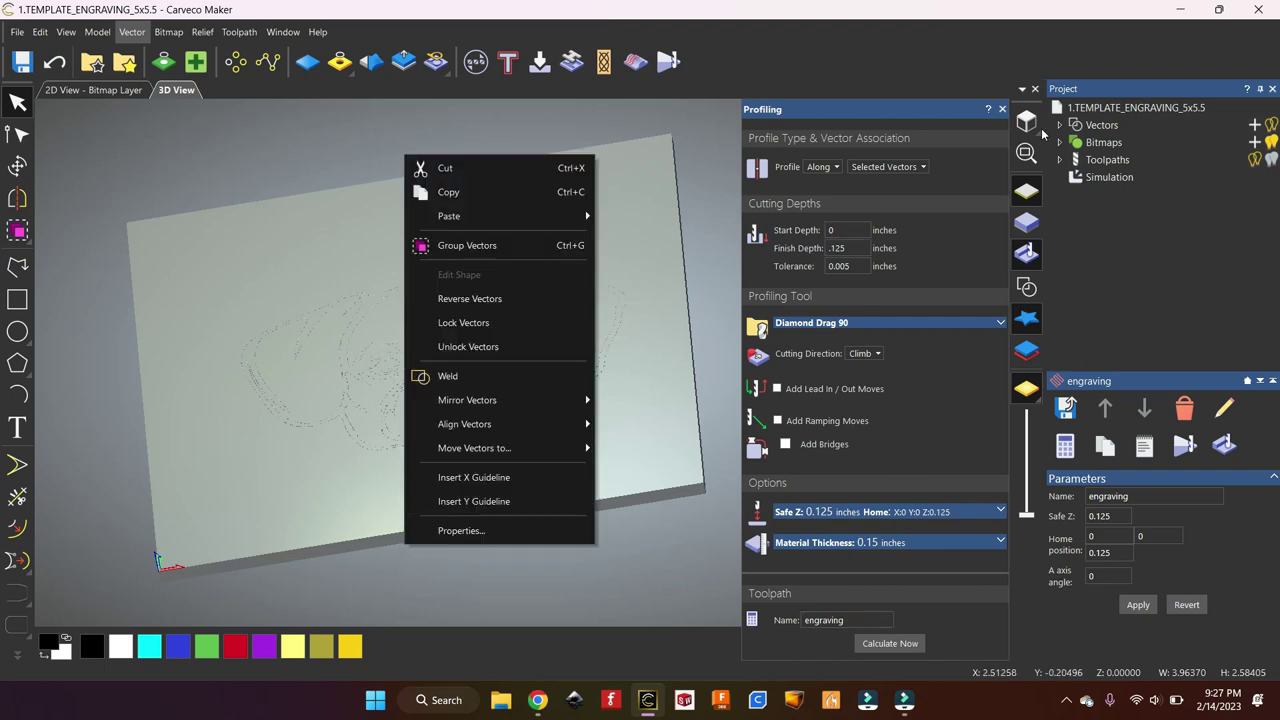
{"action": "left_click", "coordinate": [1027, 121]}
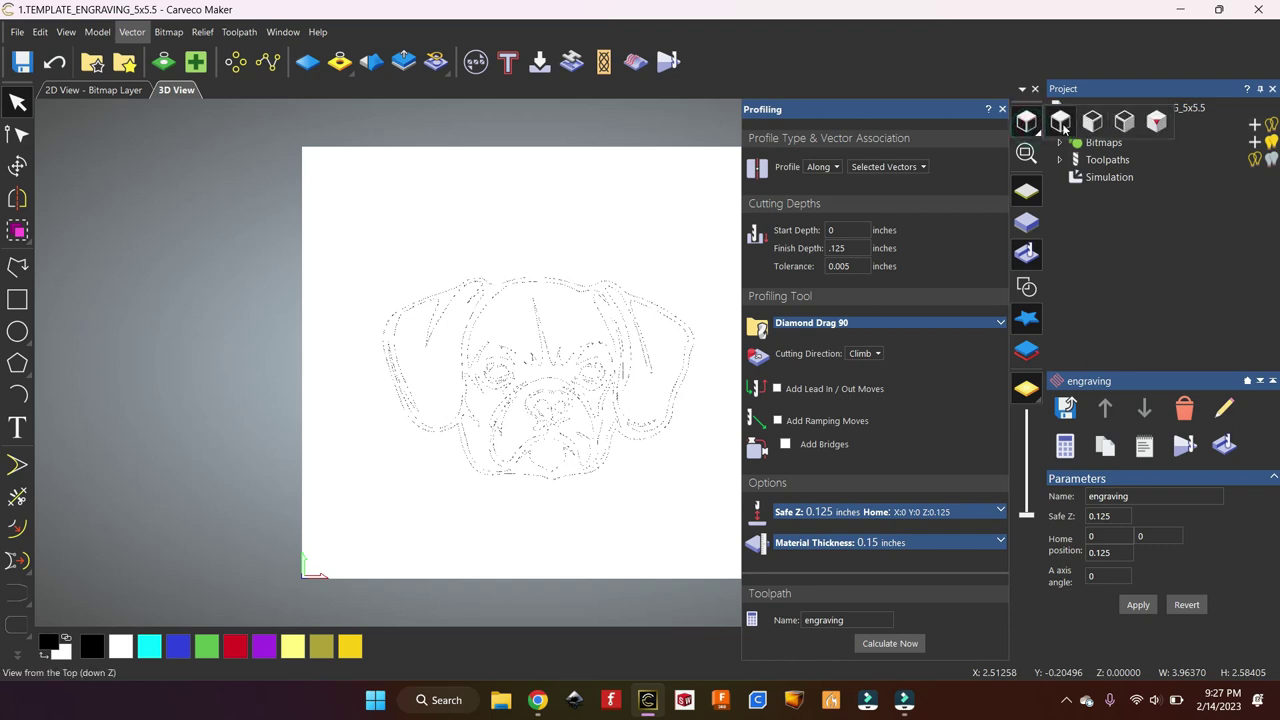
{"action": "left_click", "coordinate": [244, 277]}
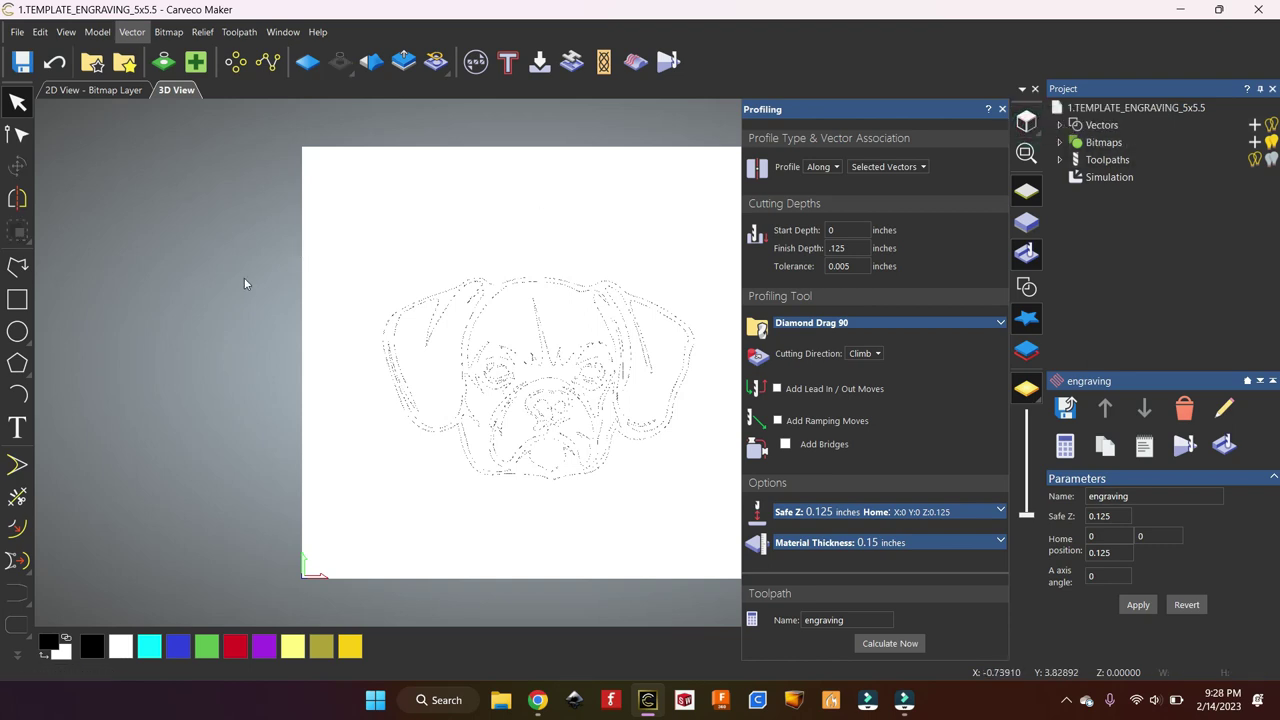
{"action": "left_click", "coordinate": [841, 322]}
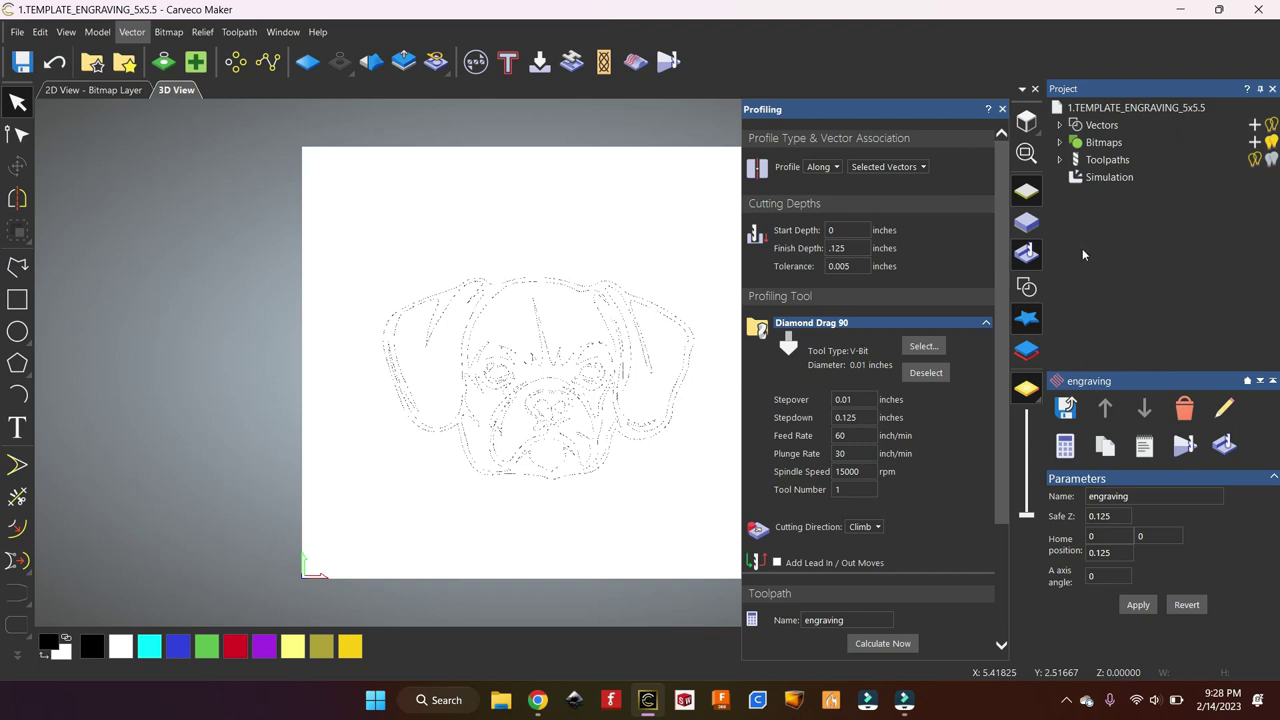
Delete the simulation and the engraving toolpath, and display the vectors again
{"action": "left_click", "coordinate": [1110, 178]}
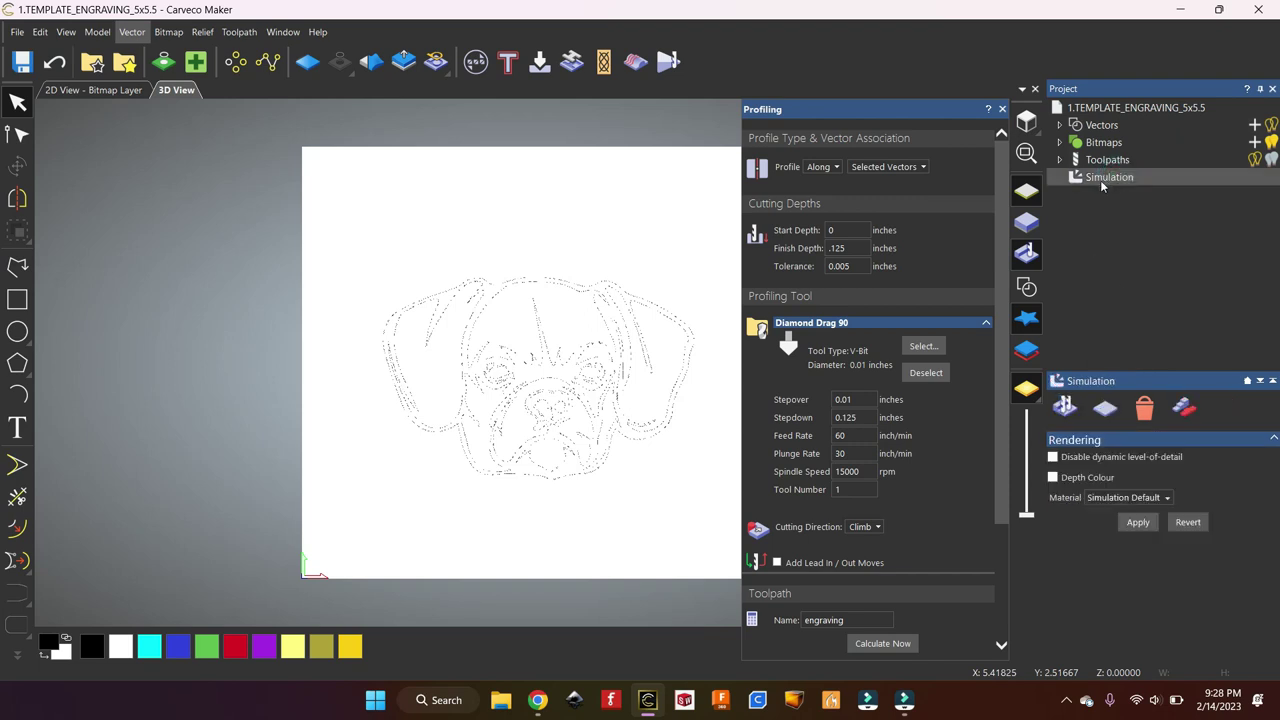
{"action": "left_click", "coordinate": [1145, 407]}
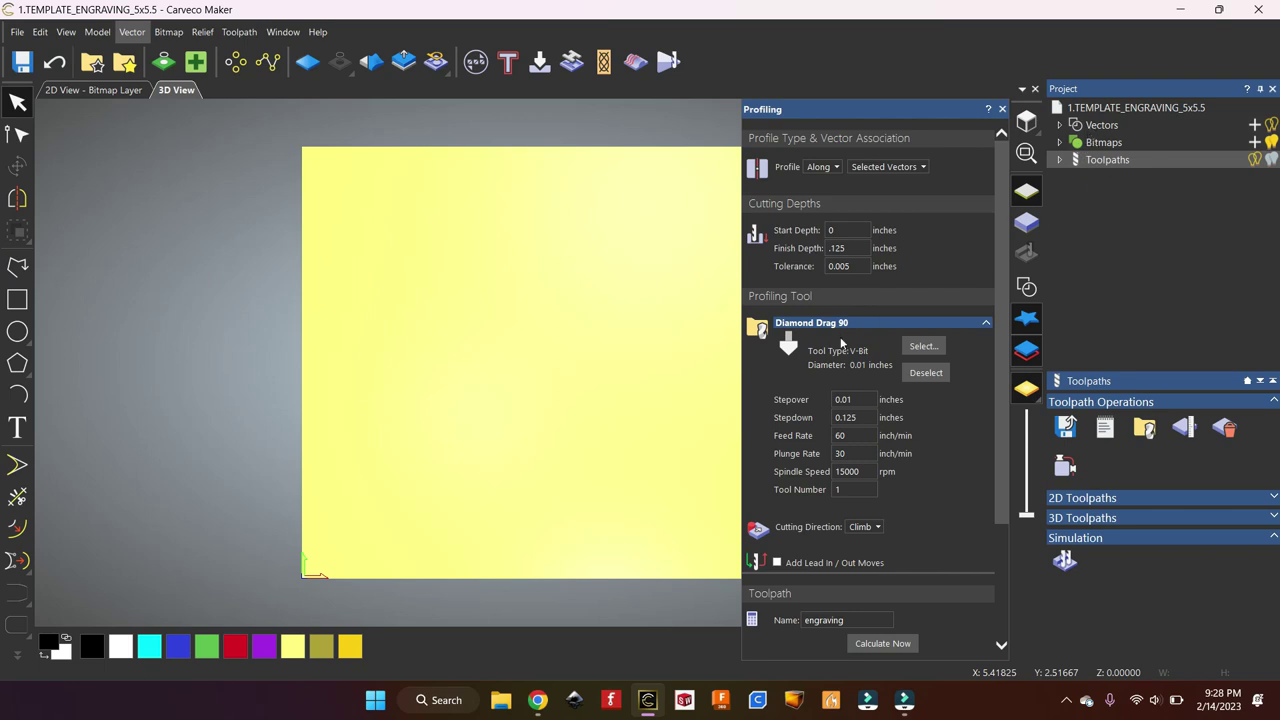
{"action": "left_click", "coordinate": [1027, 286]}
{"action": "left_click", "coordinate": [1059, 160]}
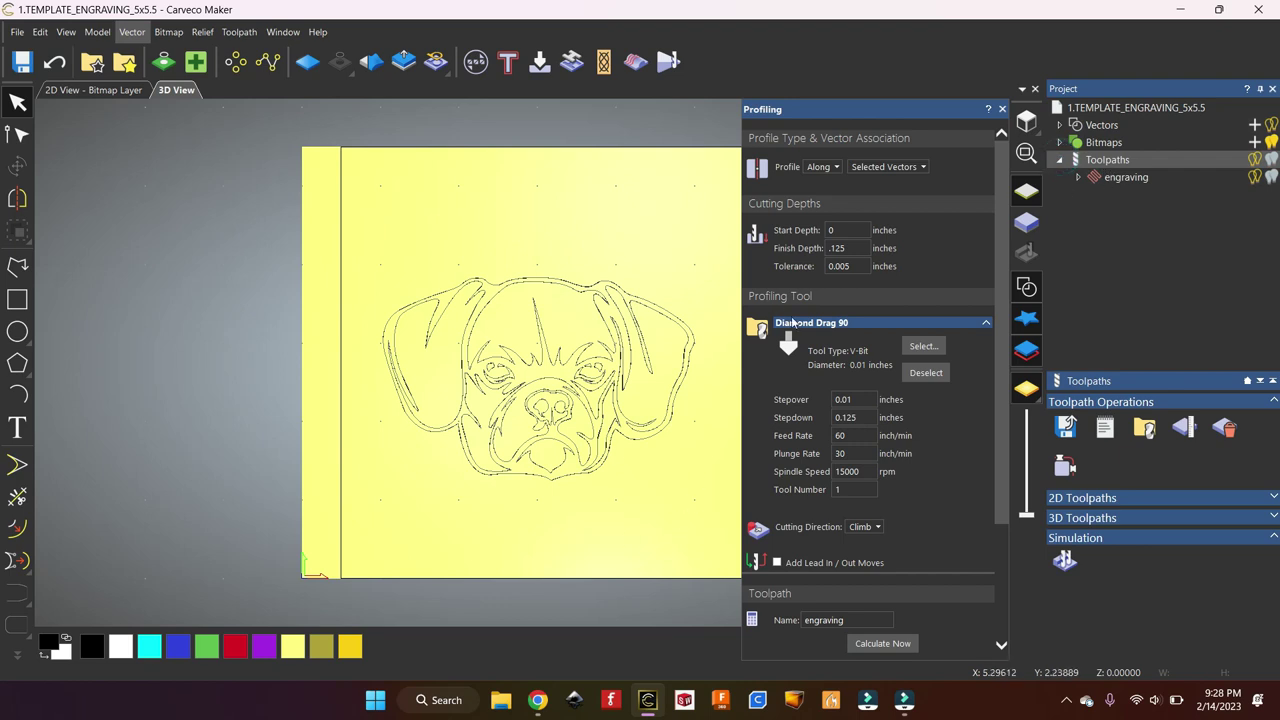
{"action": "right_click", "coordinate": [1095, 178]}
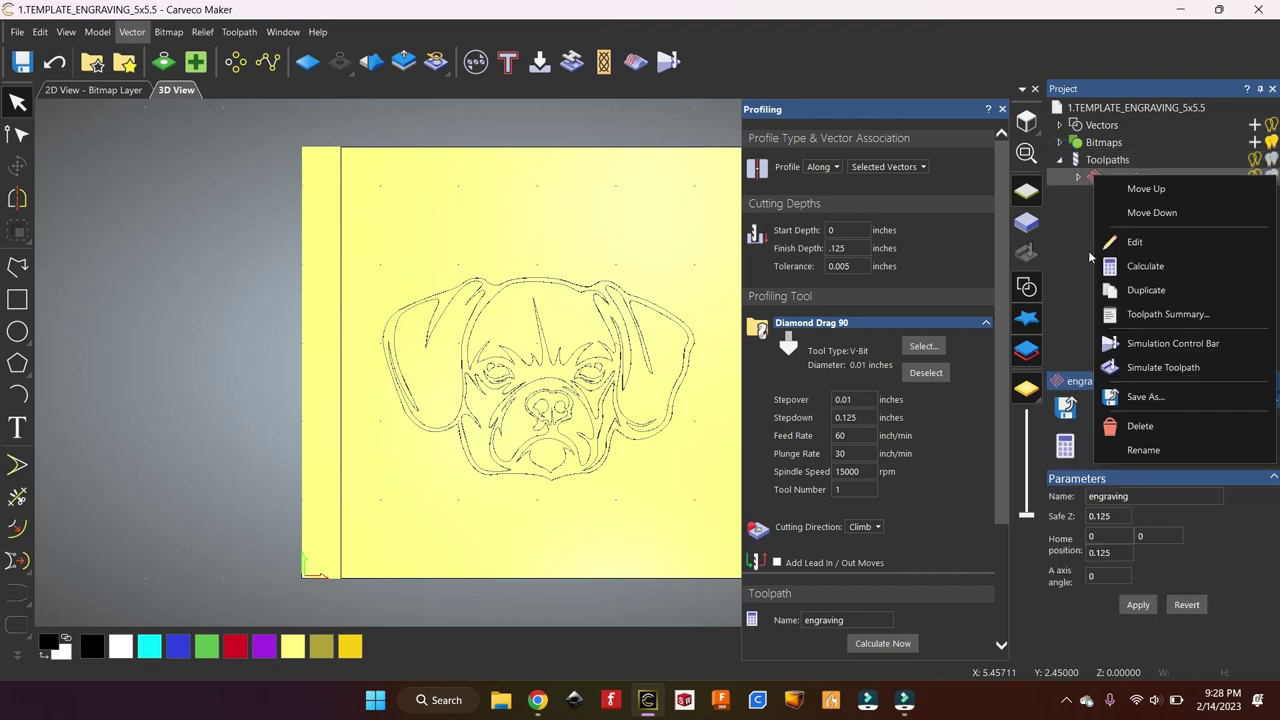
{"action": "left_click", "coordinate": [1140, 426]}
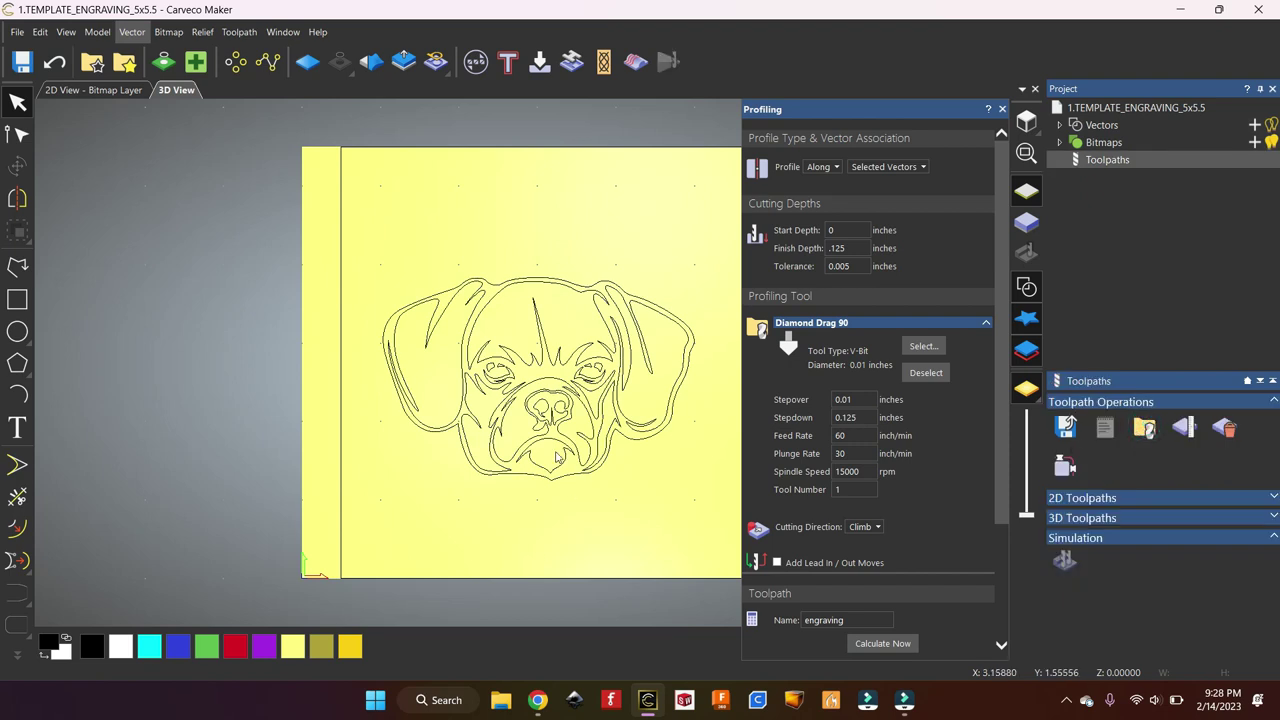
Select all the dog vectors and assign Diamond Drag 90_engrave as the profiling tool
{"action": "left_click", "coordinate": [1026, 287]}
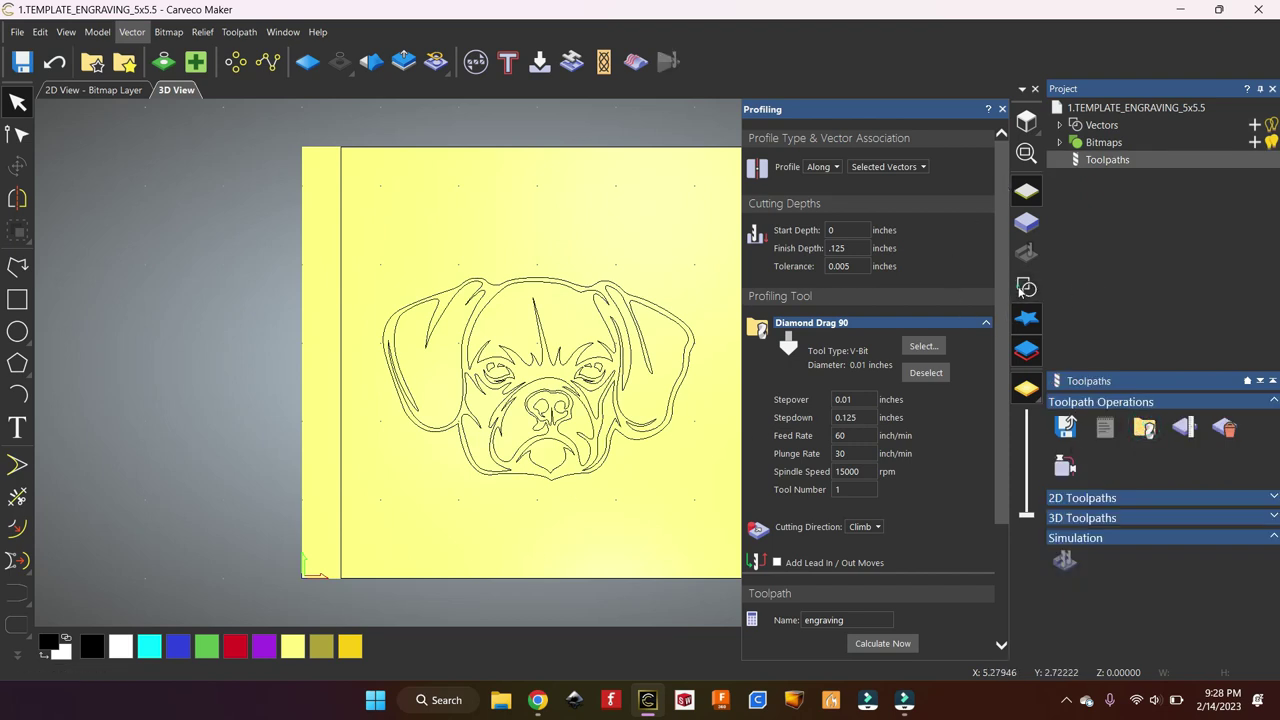
{"action": "left_click_drag", "start_coordinate": [710, 514], "coordinate": [379, 222]}
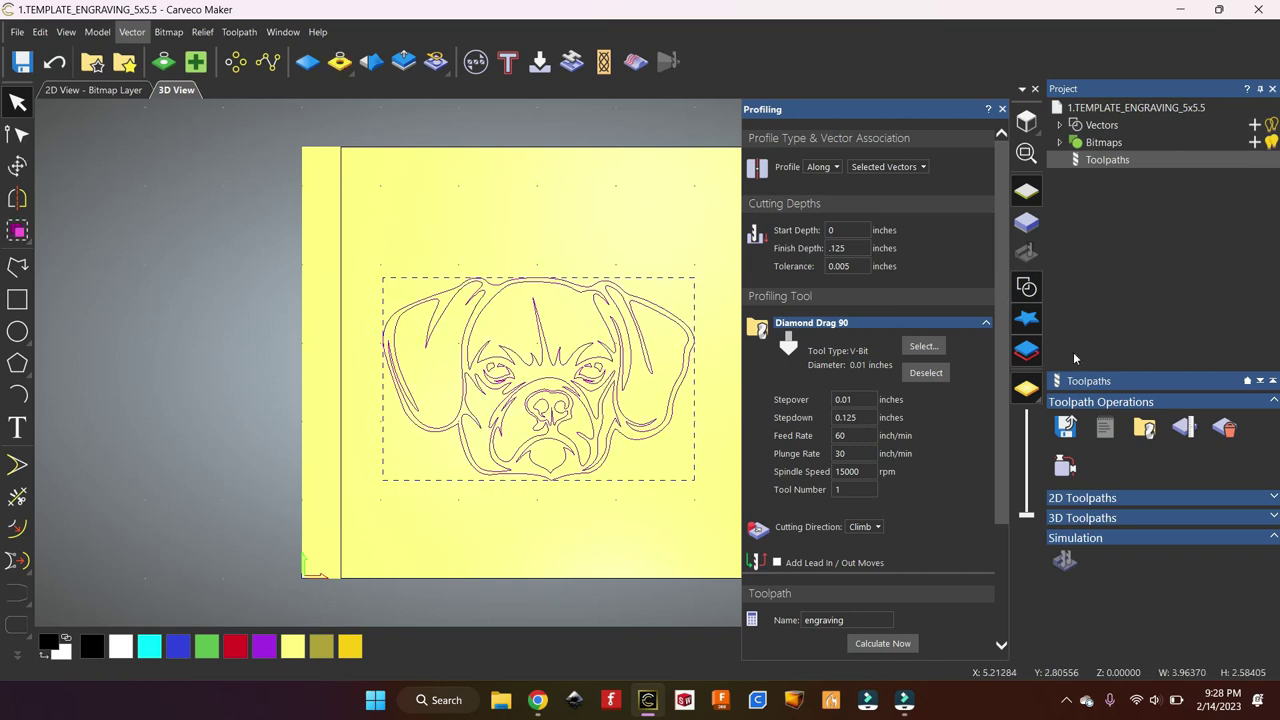
{"action": "left_click", "coordinate": [926, 350]}
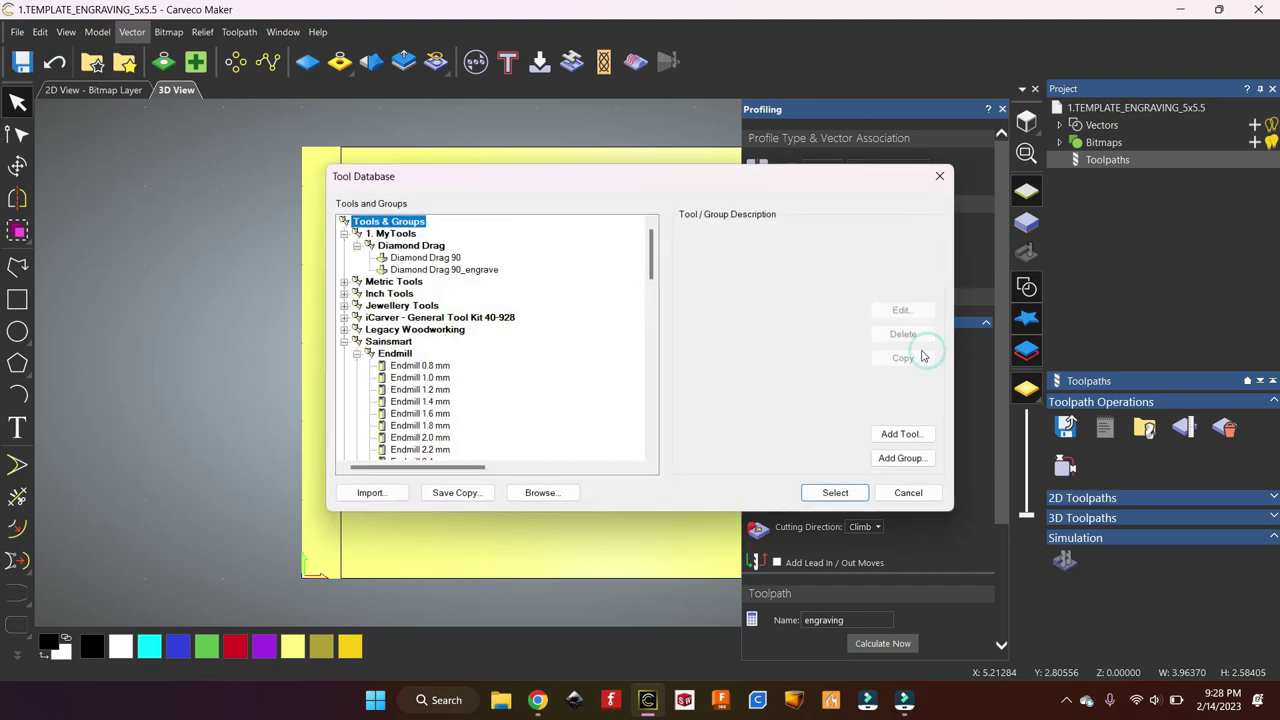
{"action": "double_click", "coordinate": [446, 270]}
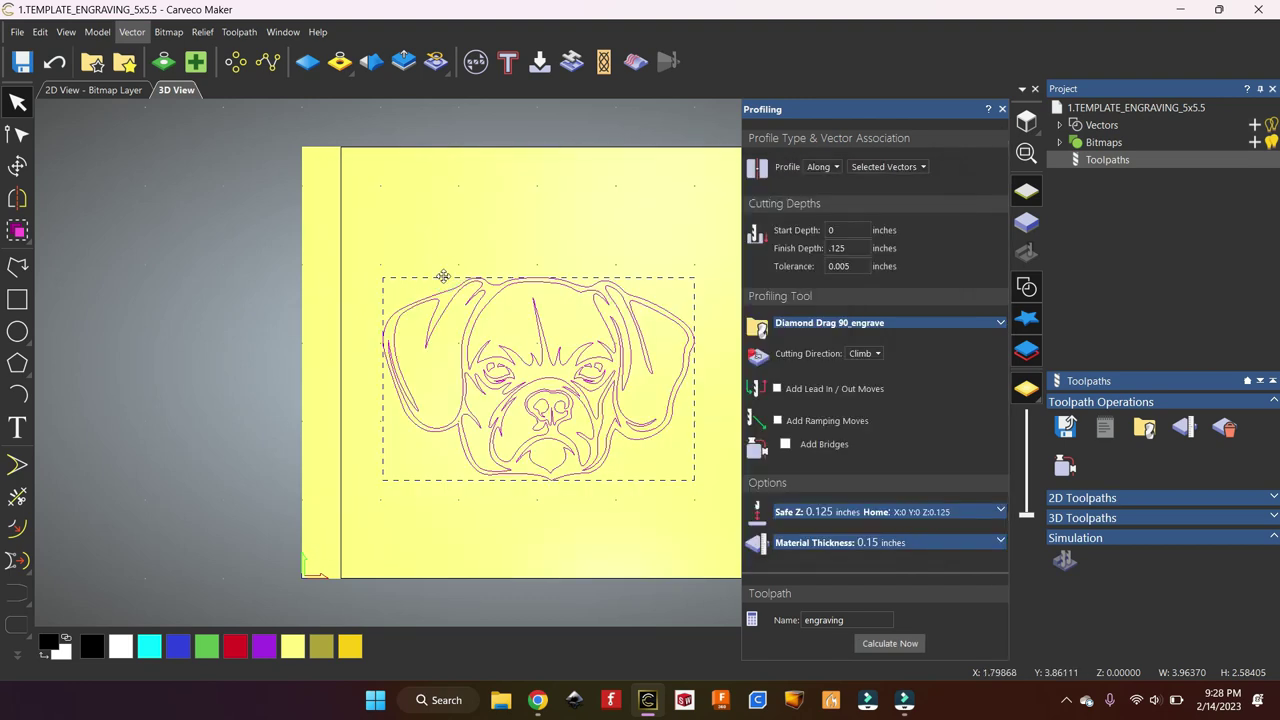
{"action": "left_click", "coordinate": [840, 324]}
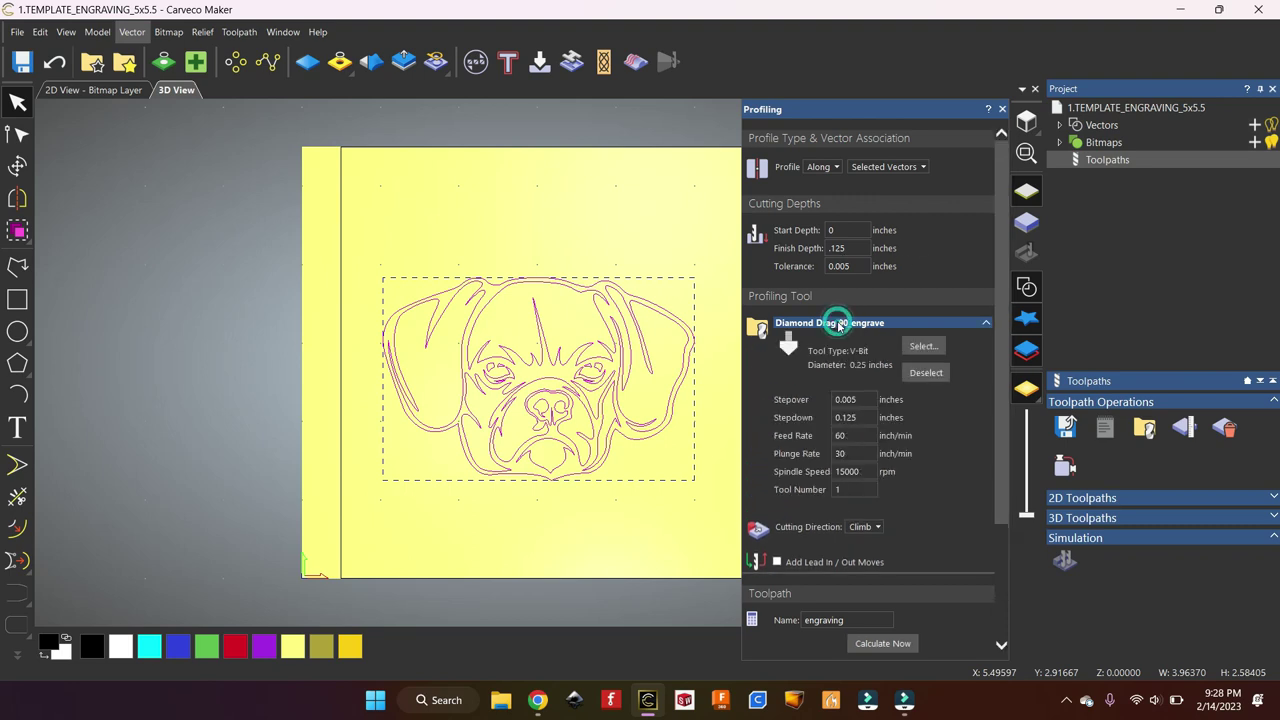
{"action": "left_click", "coordinate": [922, 347]}
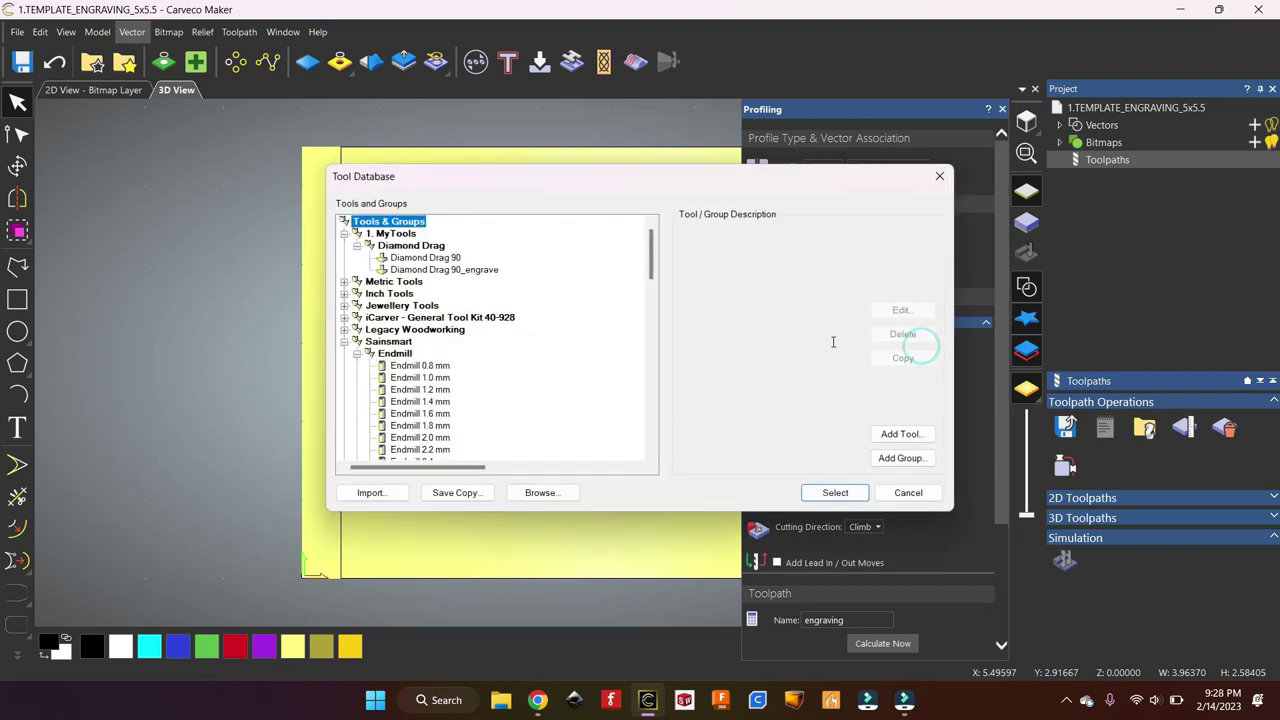
{"action": "left_click", "coordinate": [430, 269]}
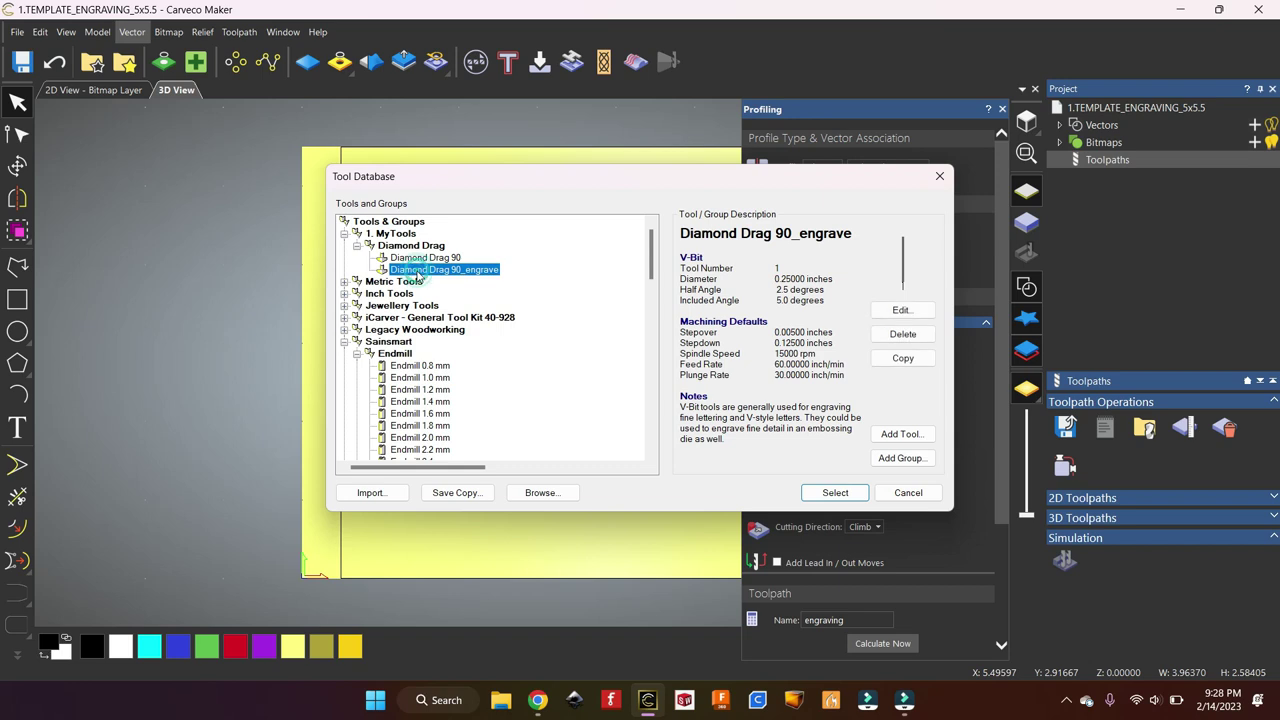
{"action": "left_click", "coordinate": [838, 493]}
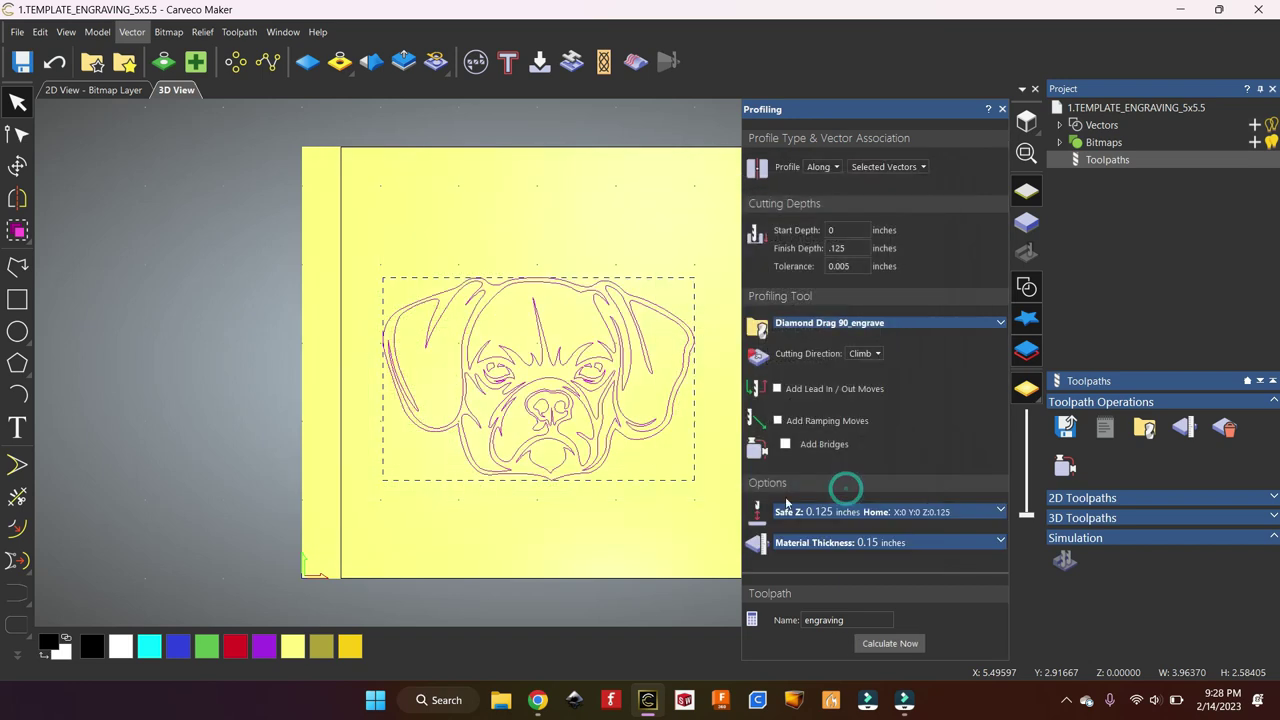
Calculate the engraving toolpath with the Diamond Drag 90_engrave tool and simulate it at normal speed
{"action": "left_click", "coordinate": [895, 645]}
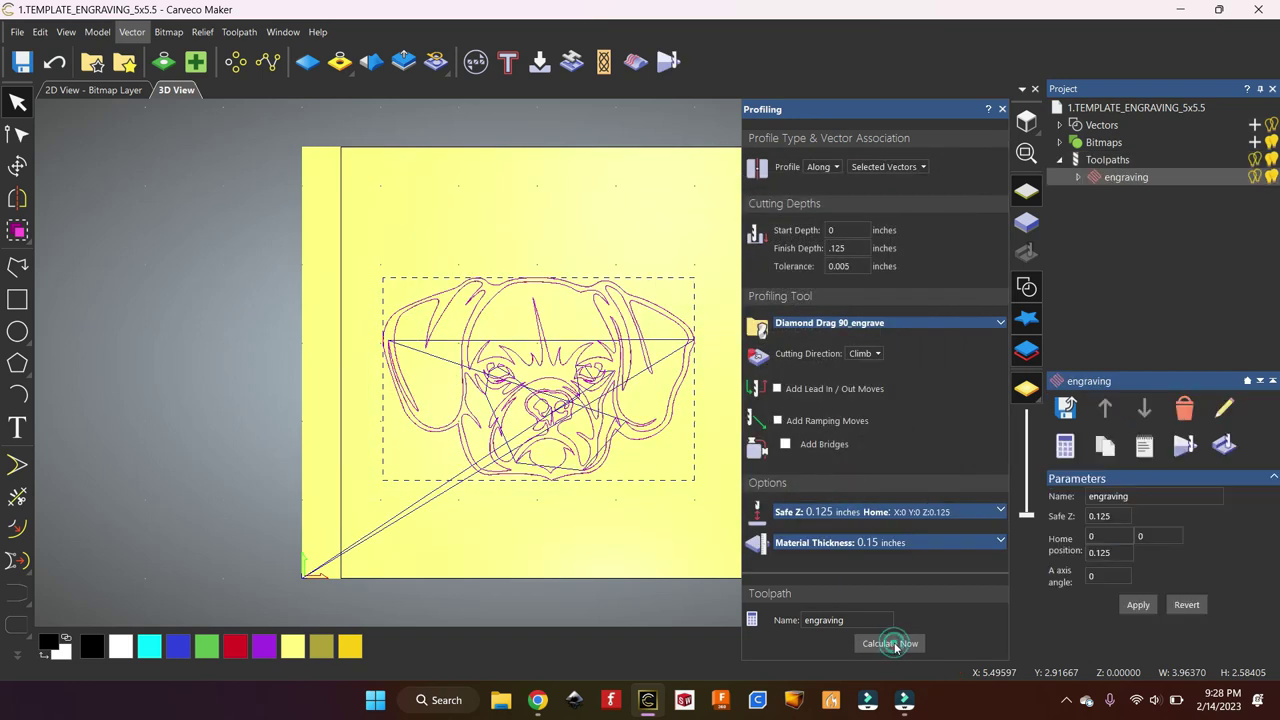
{"action": "left_click_drag", "start_coordinate": [552, 568], "coordinate": [560, 530]}
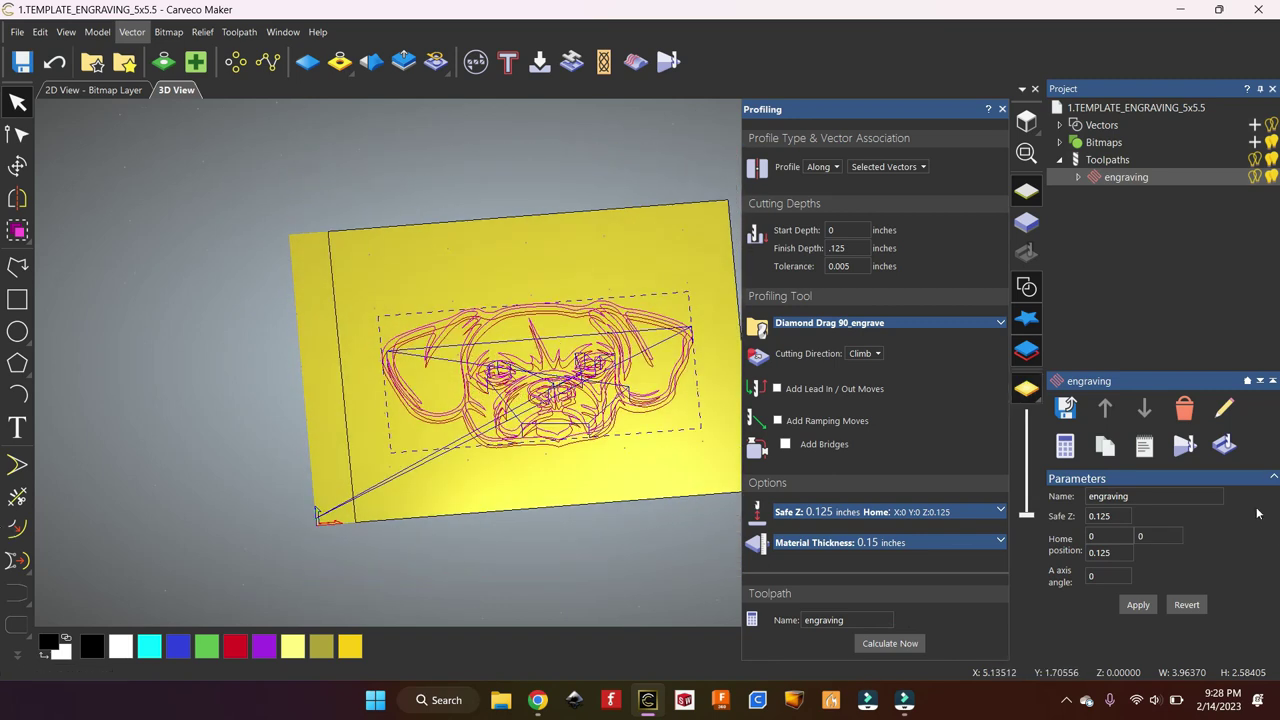
{"action": "left_click", "coordinate": [1184, 445]}
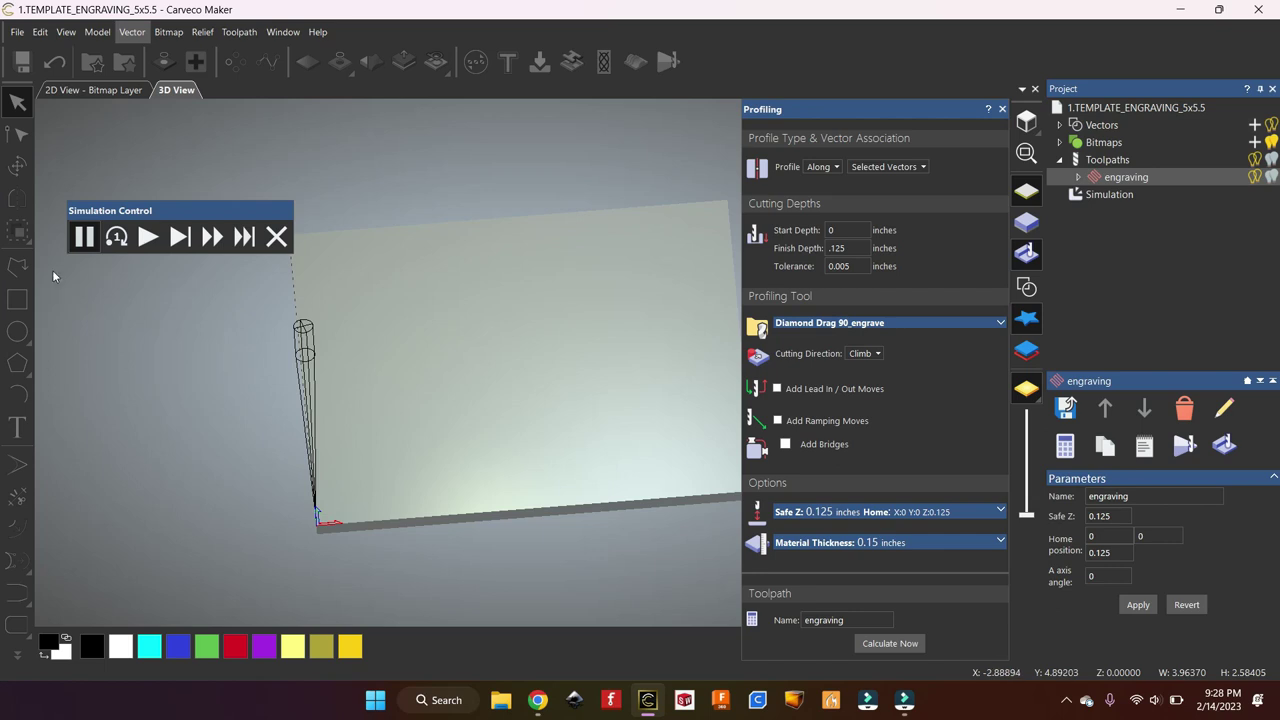
{"action": "left_click", "coordinate": [147, 237]}
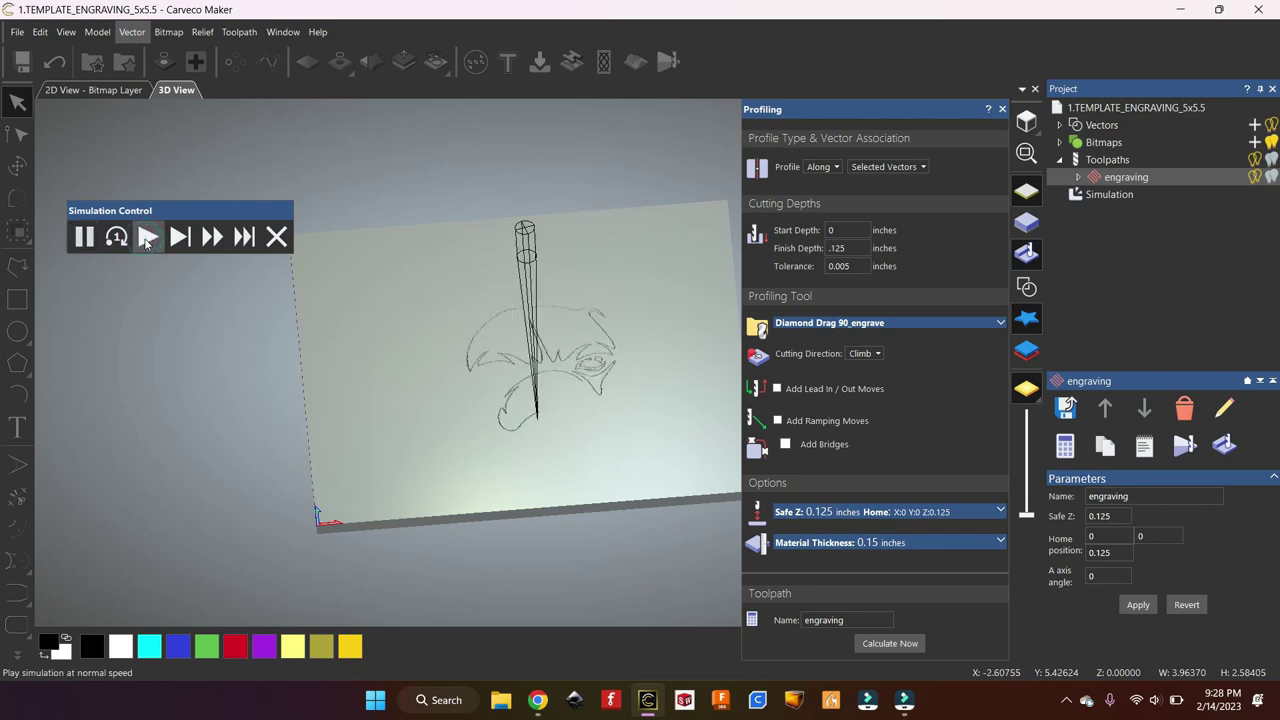
Examine the simulated dog engraving up close and across the whole plate for line quality
{"action": "scroll", "coordinate": [349, 363], "scroll_direction": "up", "scroll_amount": 2}
{"action": "scroll", "coordinate": [480, 400], "scroll_direction": "down", "scroll_amount": 2}
{"action": "scroll", "coordinate": [603, 435], "scroll_direction": "up", "scroll_amount": 5}
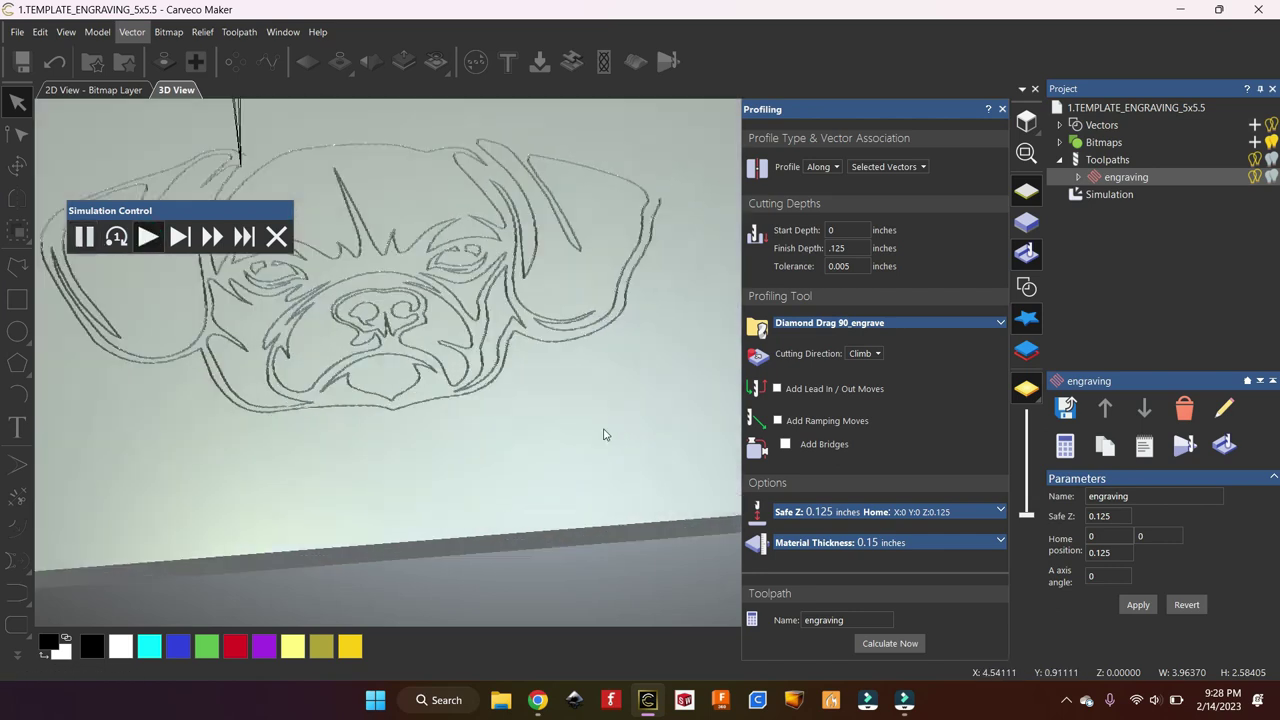
{"action": "scroll", "coordinate": [210, 432], "scroll_direction": "down", "scroll_amount": 3}
{"action": "scroll", "coordinate": [439, 349], "scroll_direction": "up", "scroll_amount": 6}
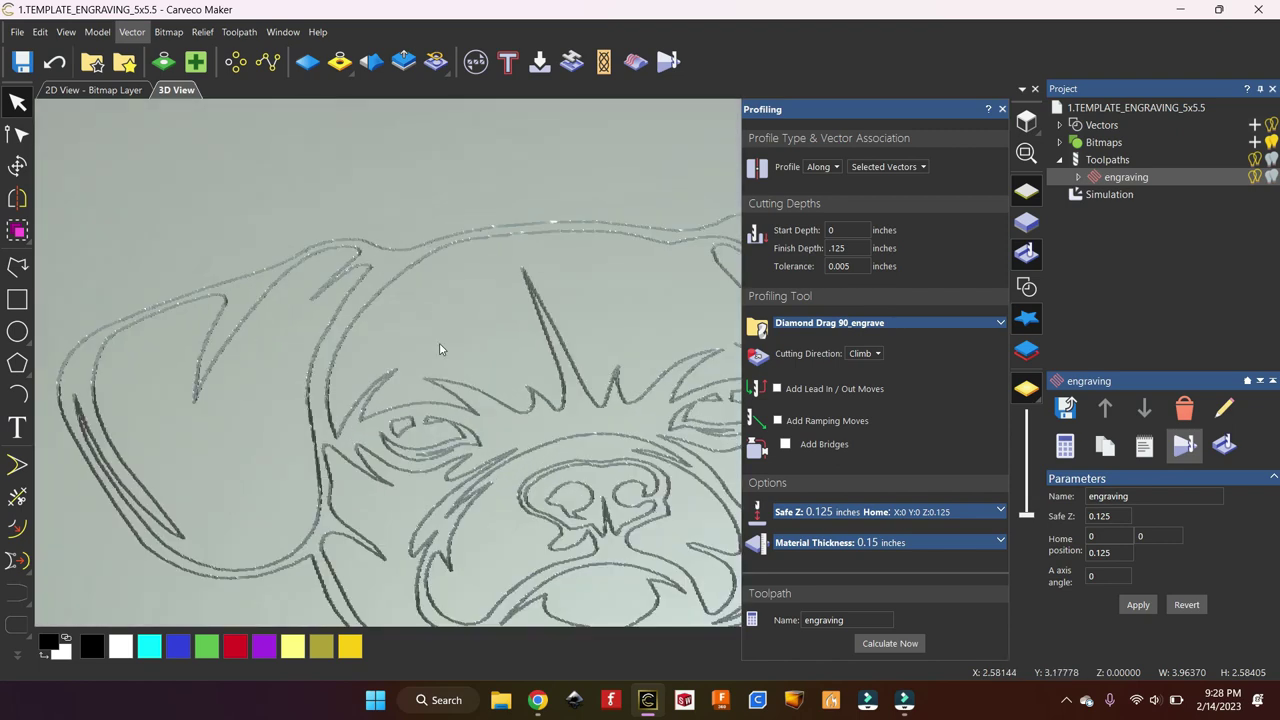
{"action": "scroll", "coordinate": [450, 350], "scroll_direction": "down", "scroll_amount": 4}
{"action": "scroll", "coordinate": [480, 300], "scroll_direction": "up", "scroll_amount": 4}
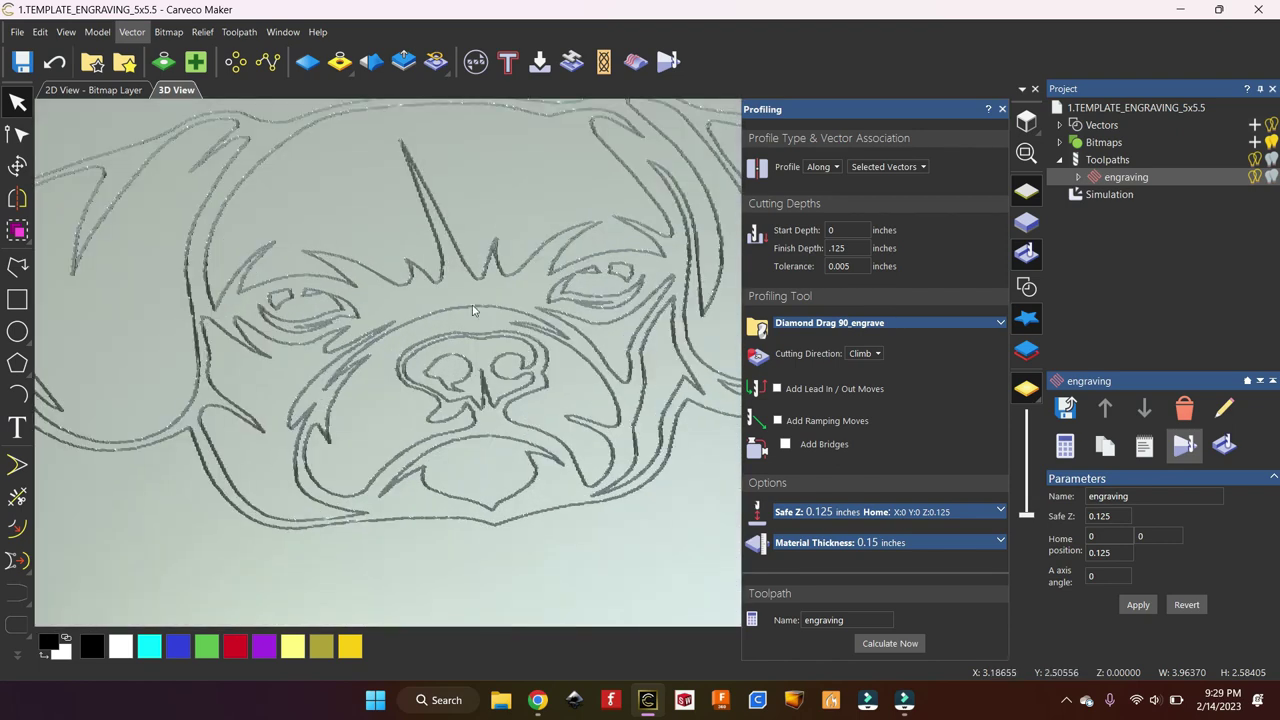
{"action": "scroll", "coordinate": [483, 297], "scroll_direction": "down", "scroll_amount": 3}
{"action": "left_click_drag", "start_coordinate": [483, 297], "coordinate": [473, 140]}
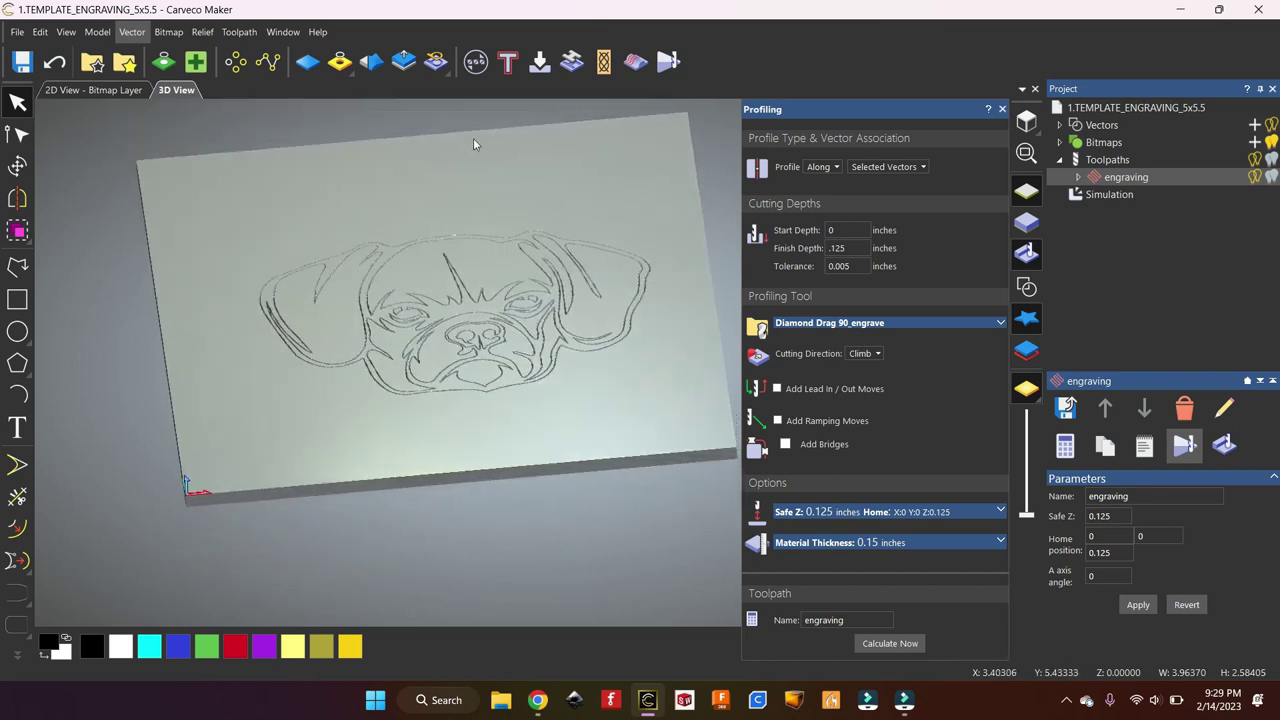
{"action": "scroll", "coordinate": [527, 288], "scroll_direction": "up", "scroll_amount": 5}
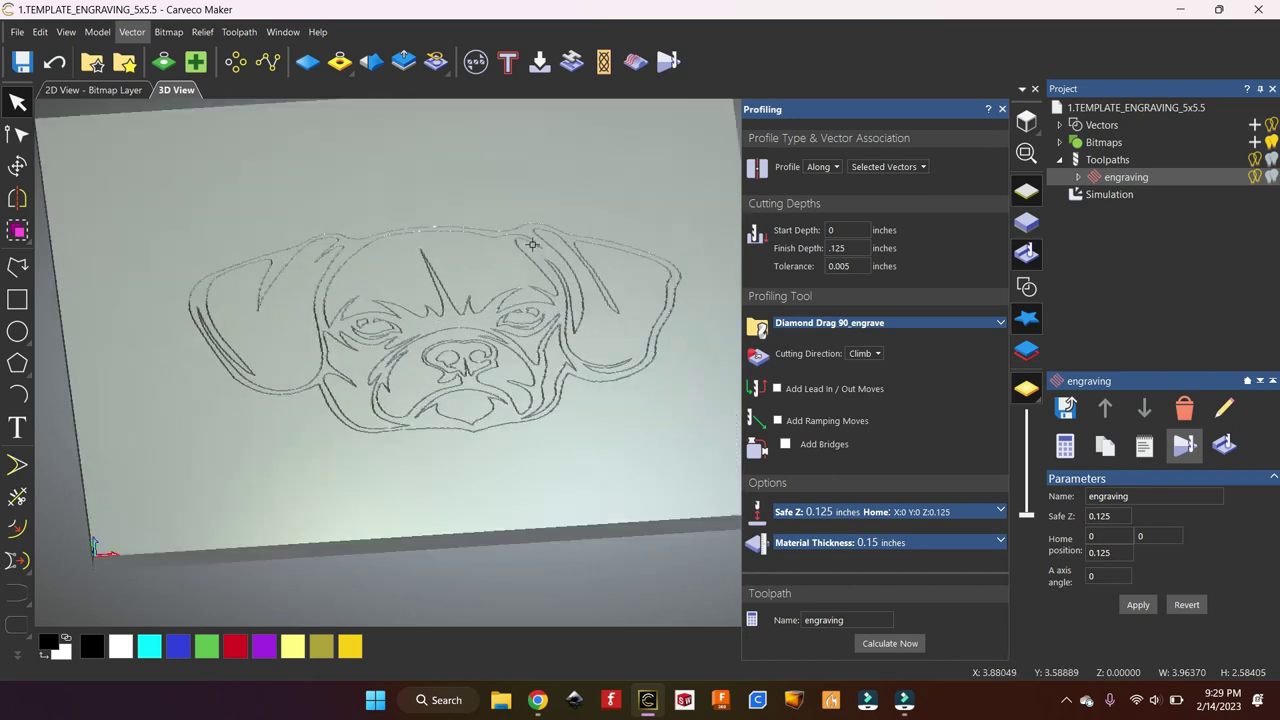
{"action": "scroll", "coordinate": [527, 288], "scroll_direction": "down", "scroll_amount": 5}
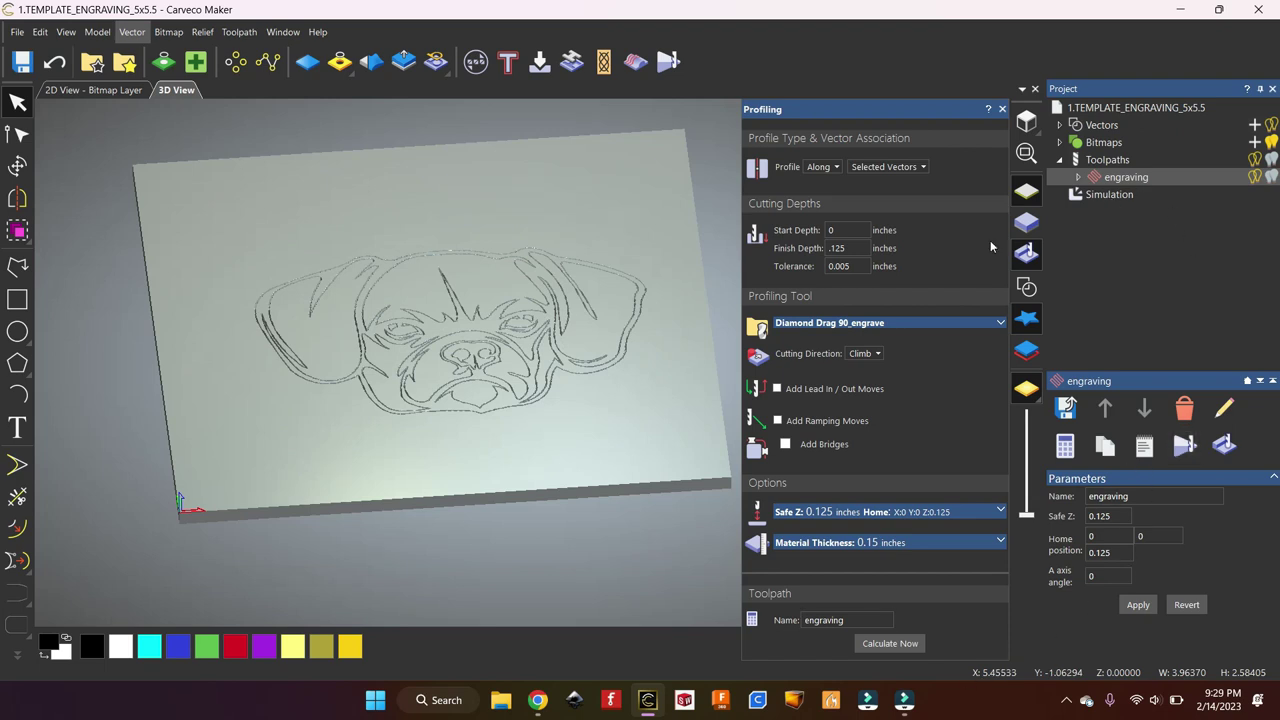
Delete the simulation and the engraving toolpath made with the Diamond Drag 90_engrave tool
{"action": "left_click", "coordinate": [1095, 194]}
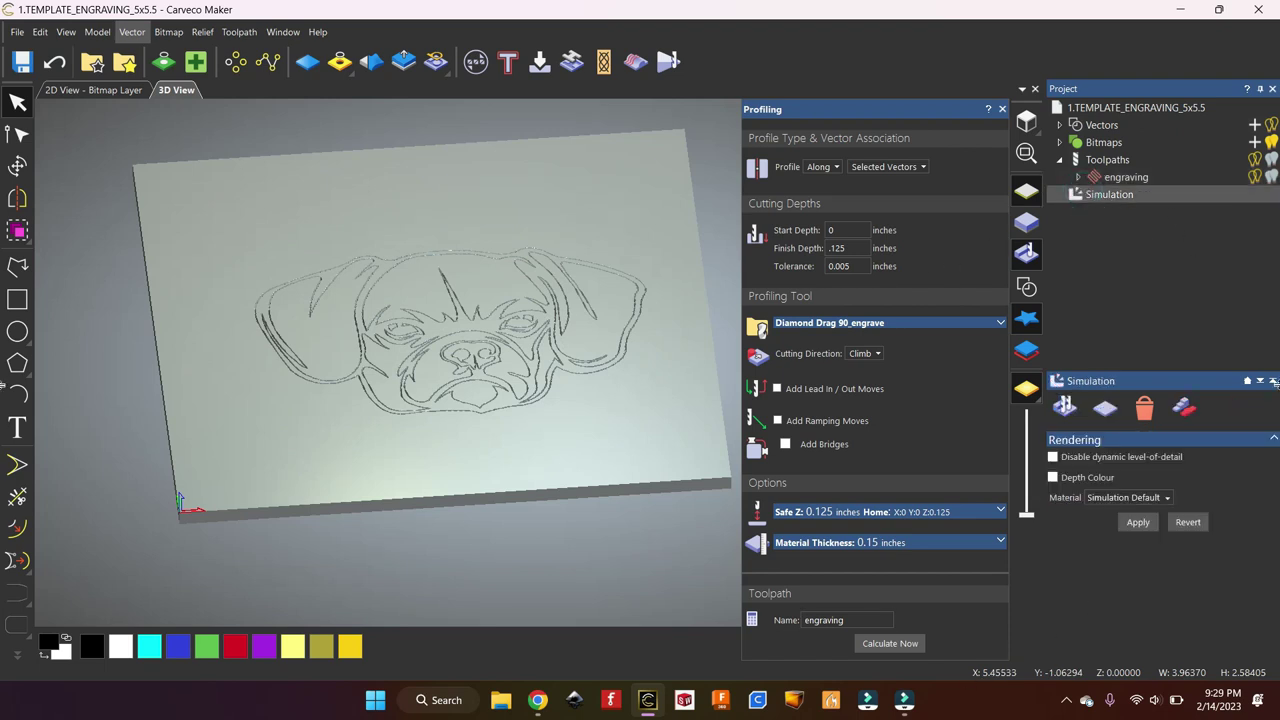
{"action": "left_click", "coordinate": [1144, 407]}
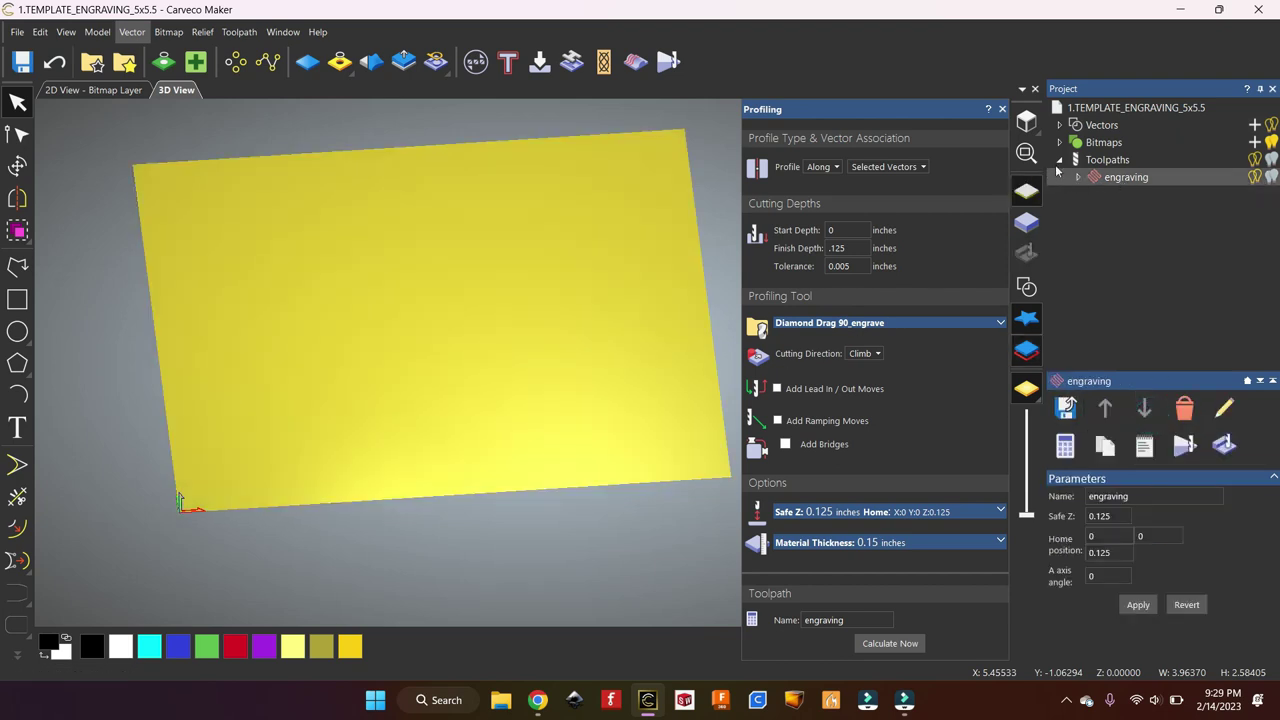
{"action": "right_click", "coordinate": [1092, 185]}
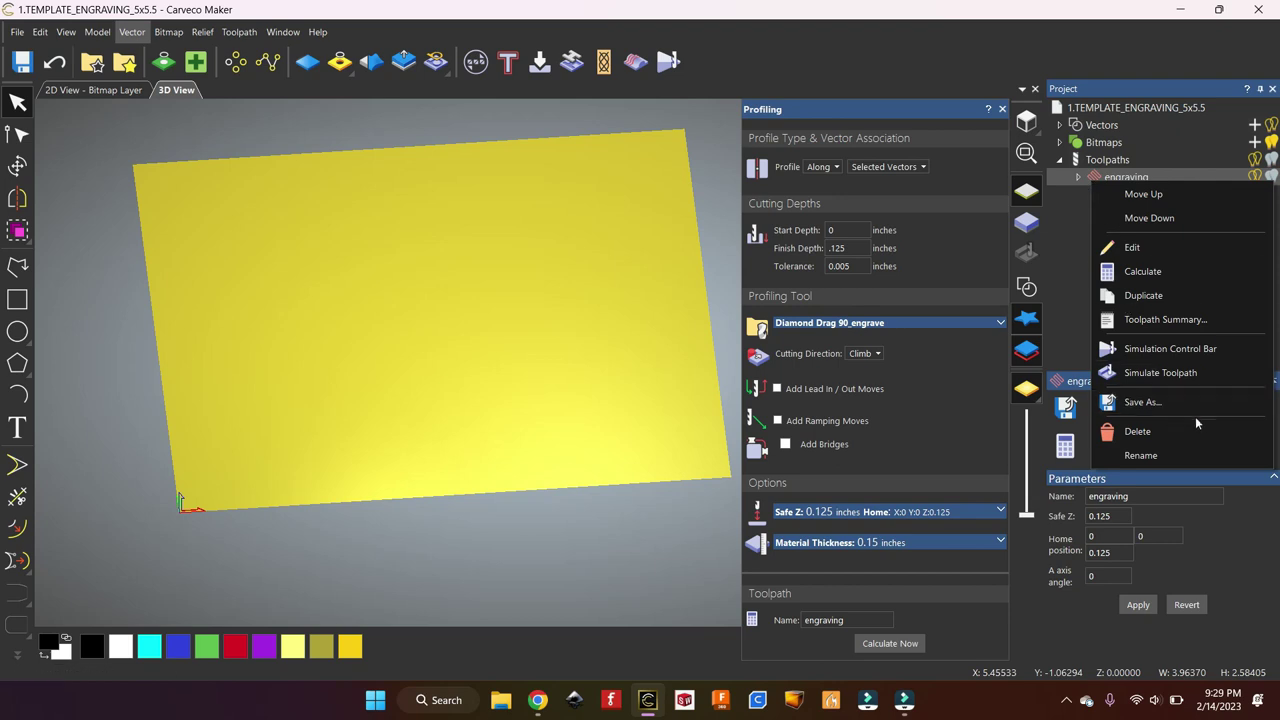
{"action": "left_click", "coordinate": [1152, 431]}
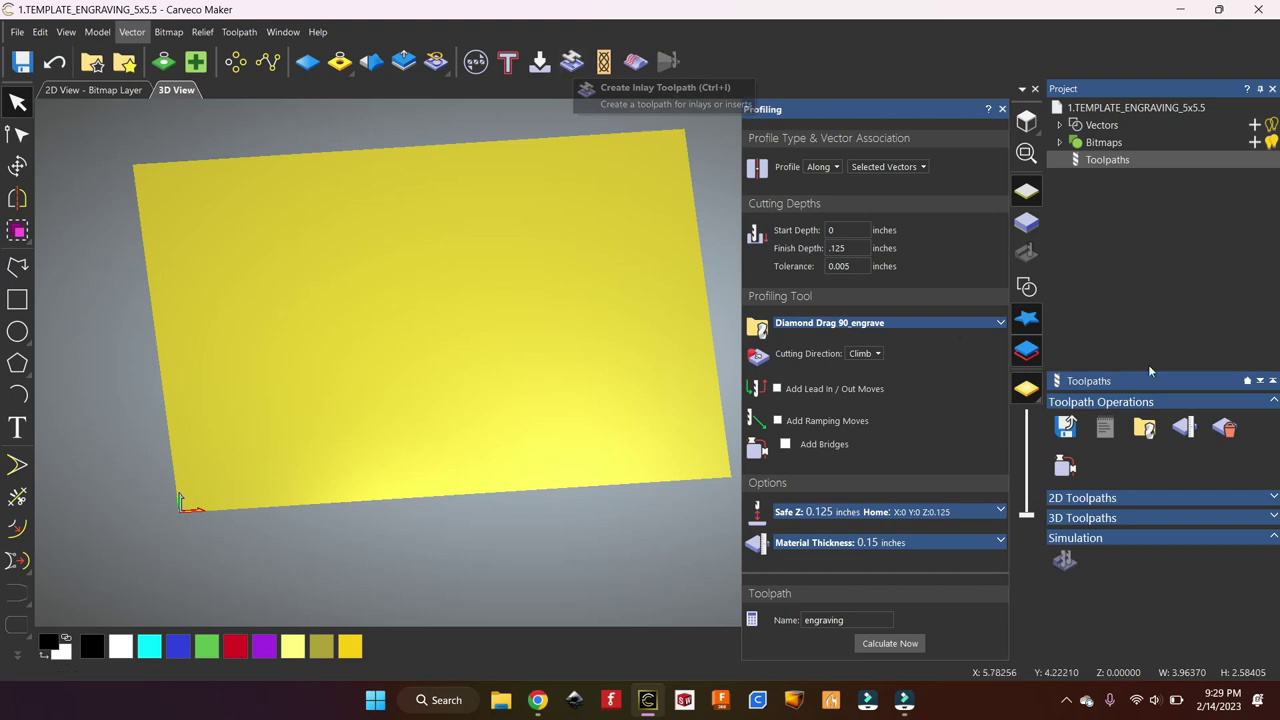
Show the dog vectors and start a female pocket inlay toolpath with a finish depth of .125 inches
{"action": "left_click", "coordinate": [1027, 288]}
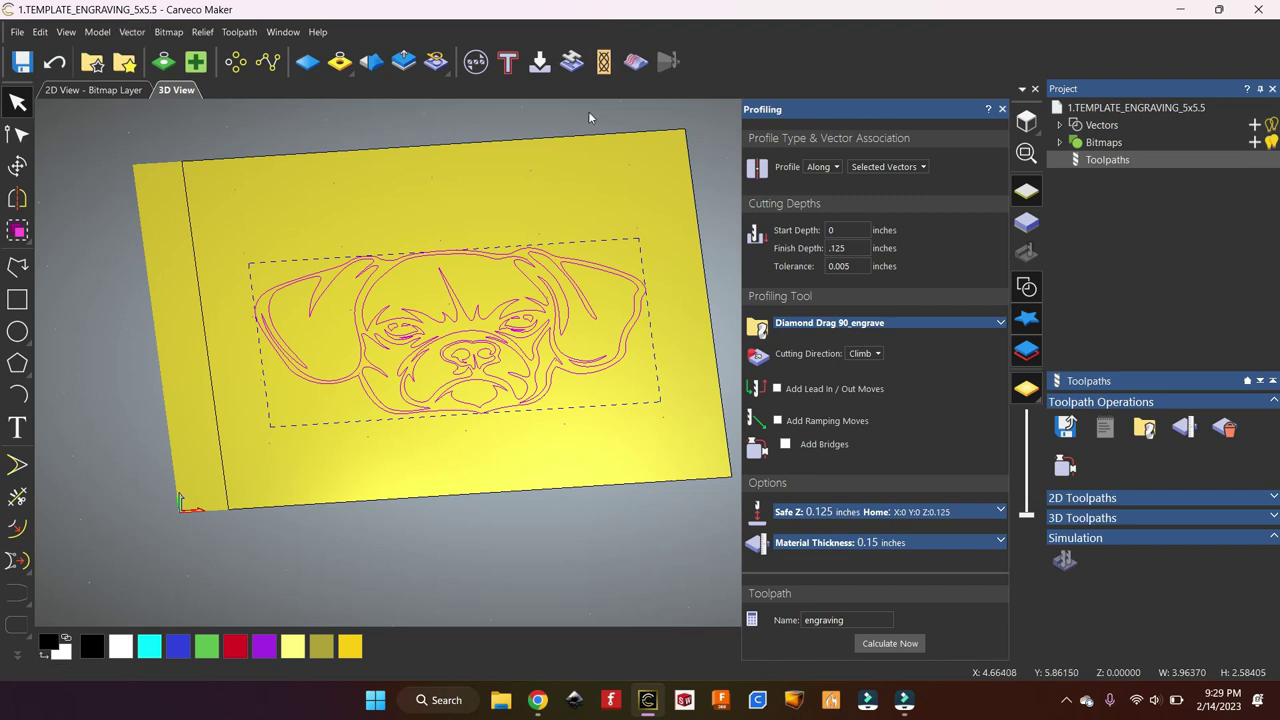
{"action": "left_click", "coordinate": [573, 62]}
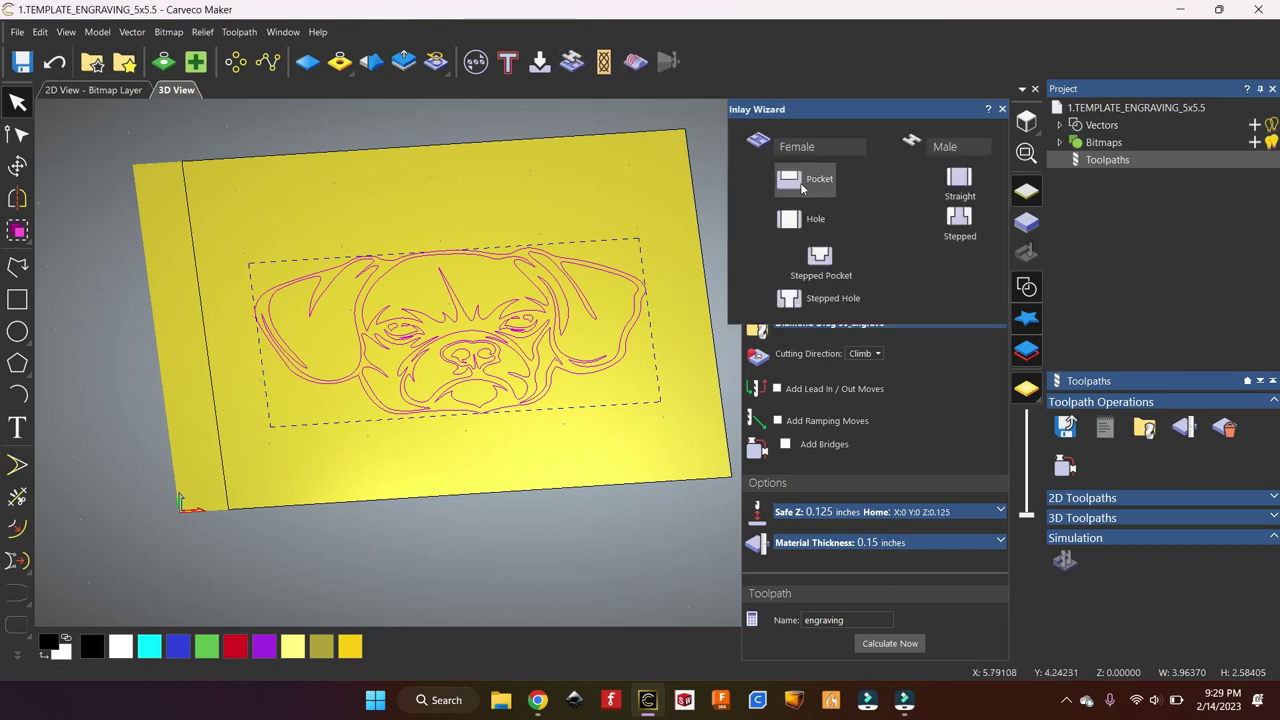
{"action": "left_click", "coordinate": [788, 182]}
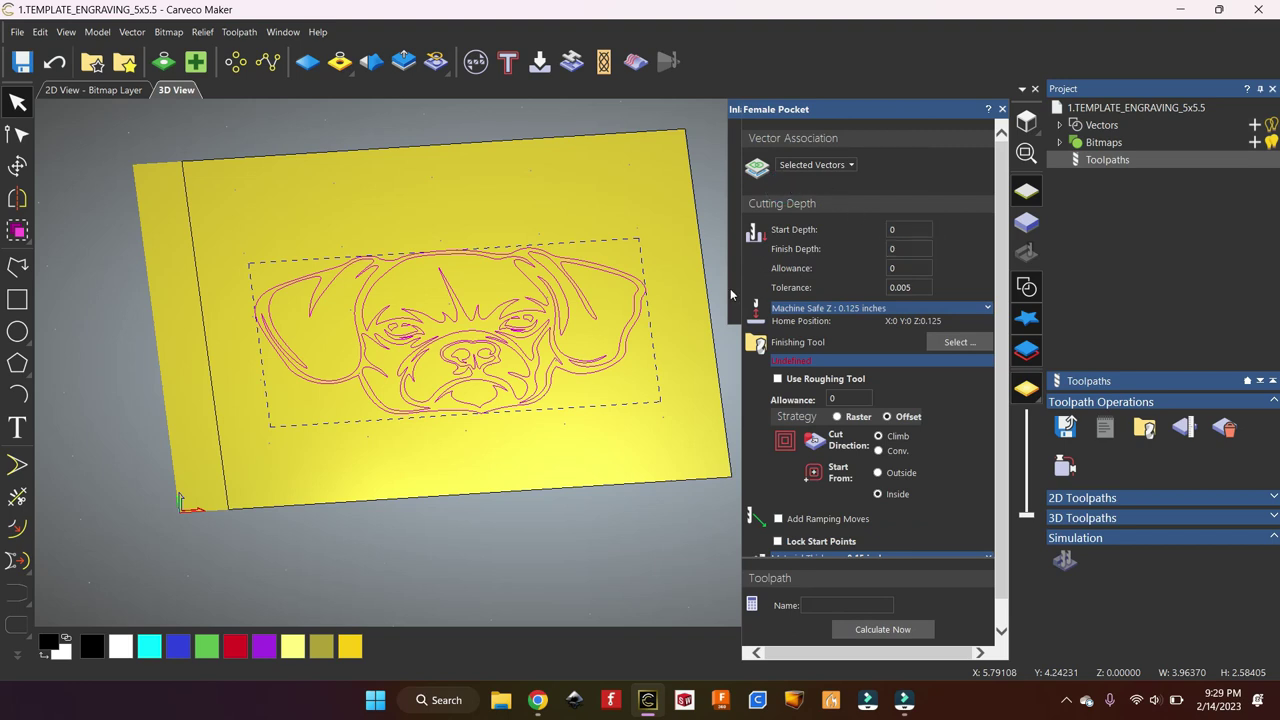
{"action": "left_click", "coordinate": [908, 250]}
{"action": "double_click", "coordinate": [910, 250]}
Assign Diamond Drag 90_engrave as the pocket's finishing tool and check the machine safe Z settings
{"action": "left_click", "coordinate": [958, 342]}
{"action": "left_click", "coordinate": [418, 271]}
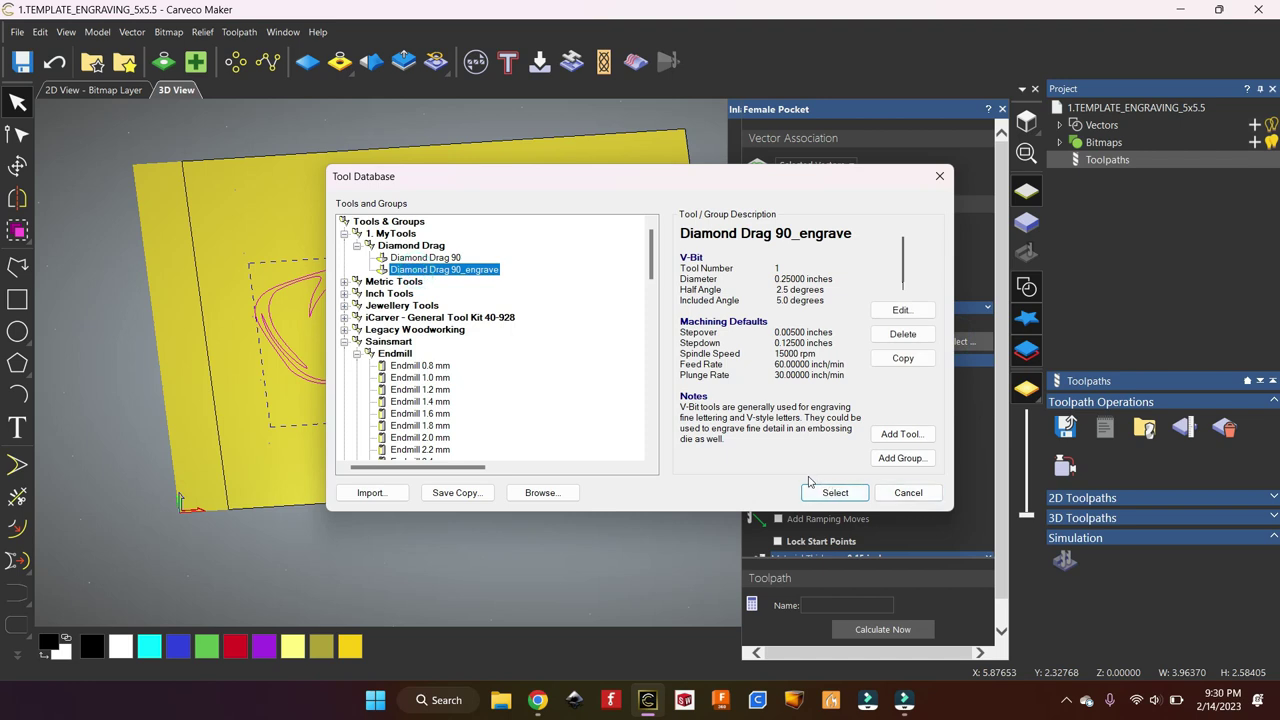
{"action": "left_click", "coordinate": [832, 493]}
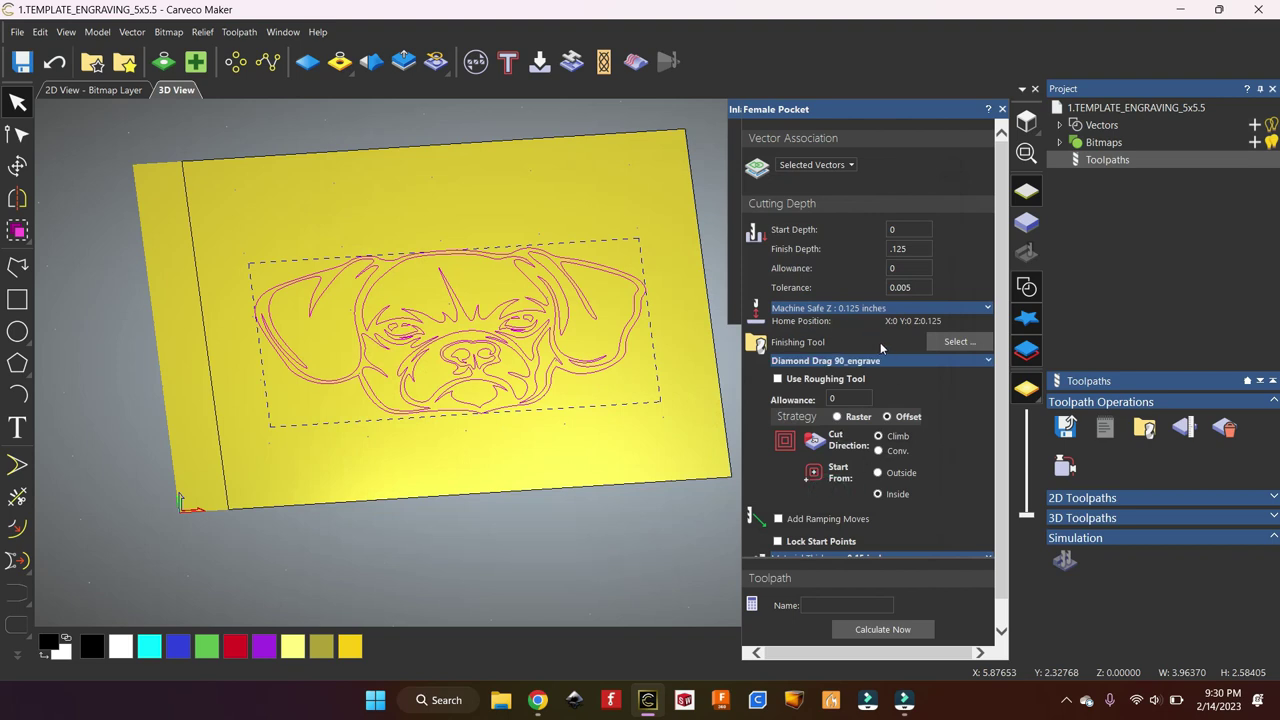
{"action": "left_click", "coordinate": [987, 309]}
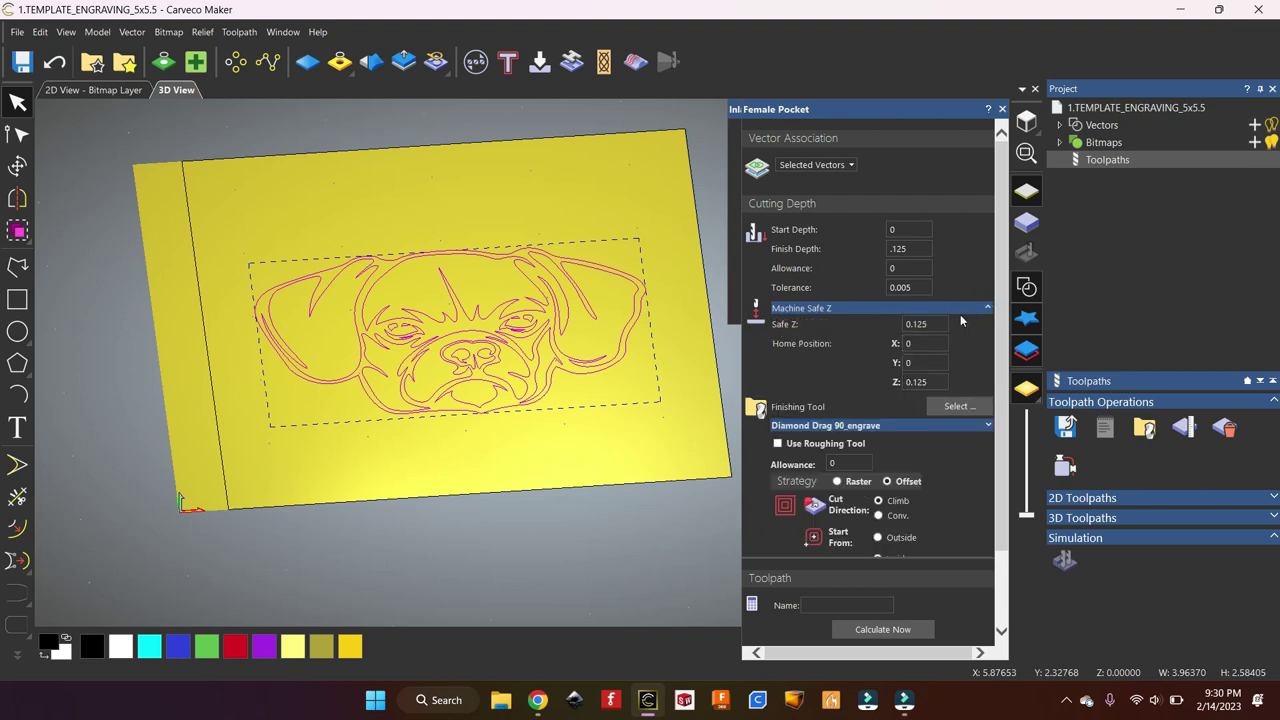
{"action": "left_click", "coordinate": [987, 308]}
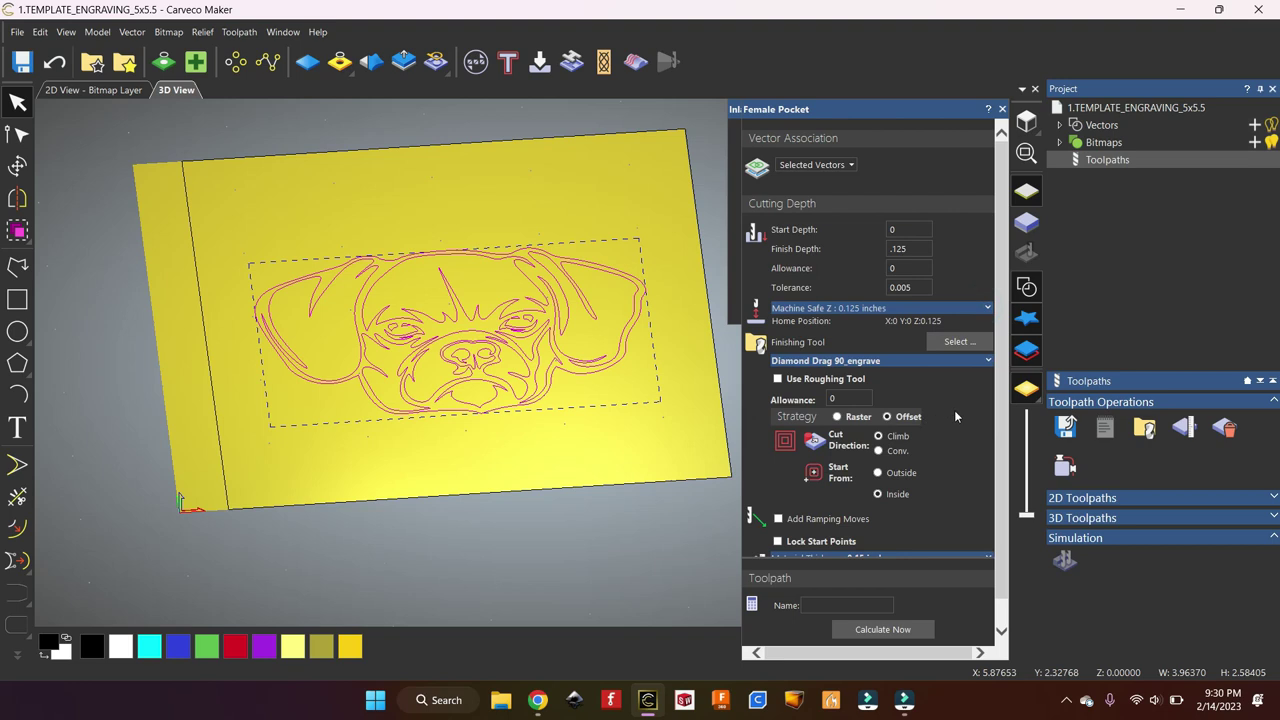
Change the female pocket's clearing strategy to Raster
{"action": "scroll", "coordinate": [955, 415], "scroll_direction": "down", "scroll_amount": 1}
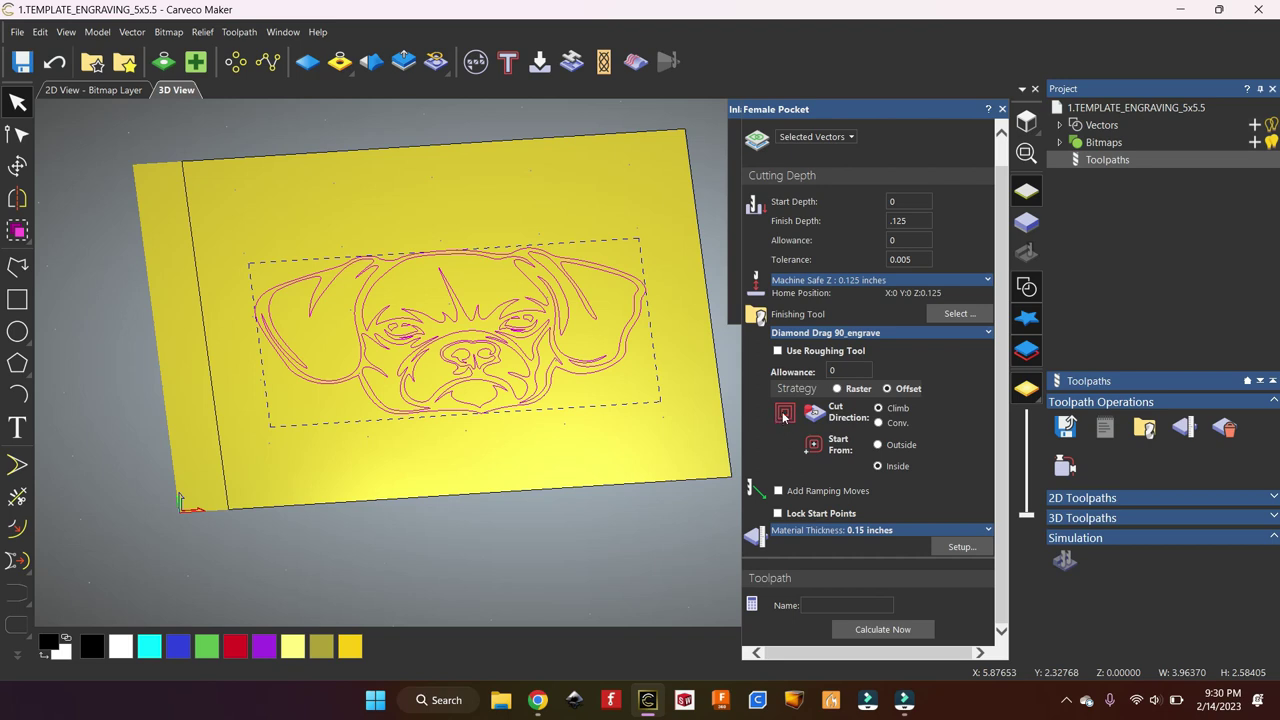
{"action": "left_click", "coordinate": [837, 389]}
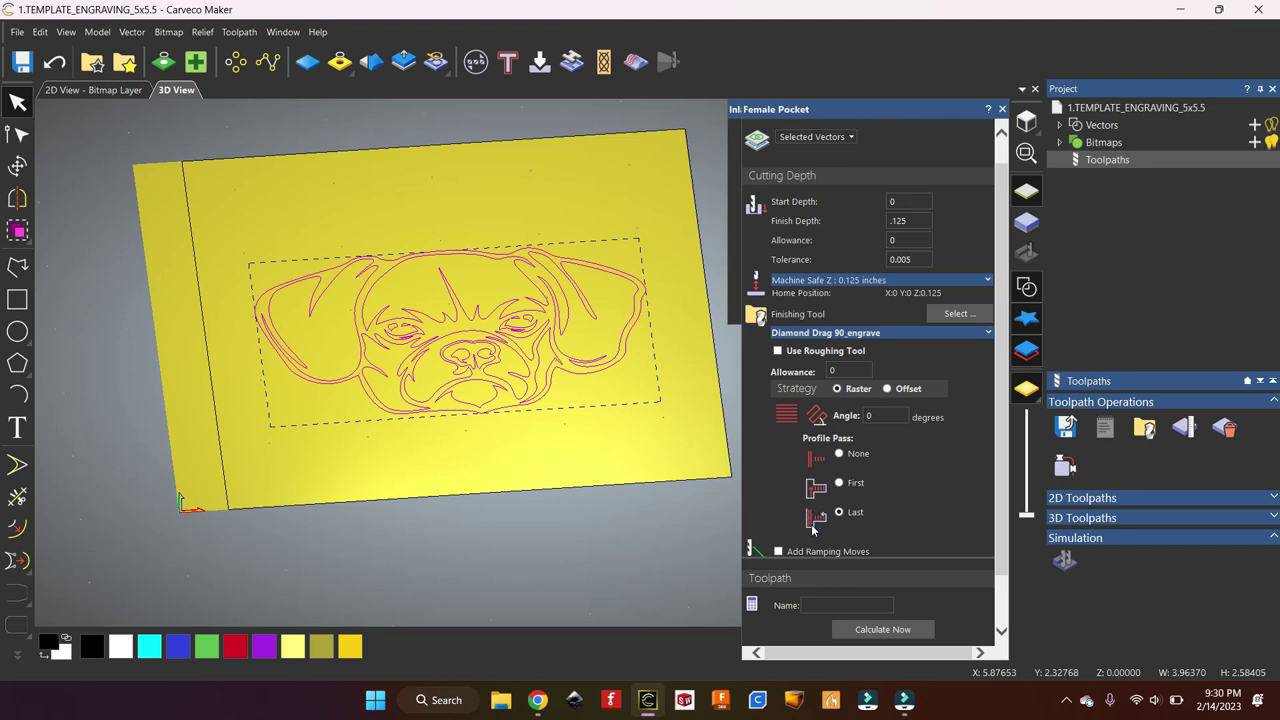
{"action": "scroll", "coordinate": [925, 488], "scroll_direction": "down", "scroll_amount": 2}
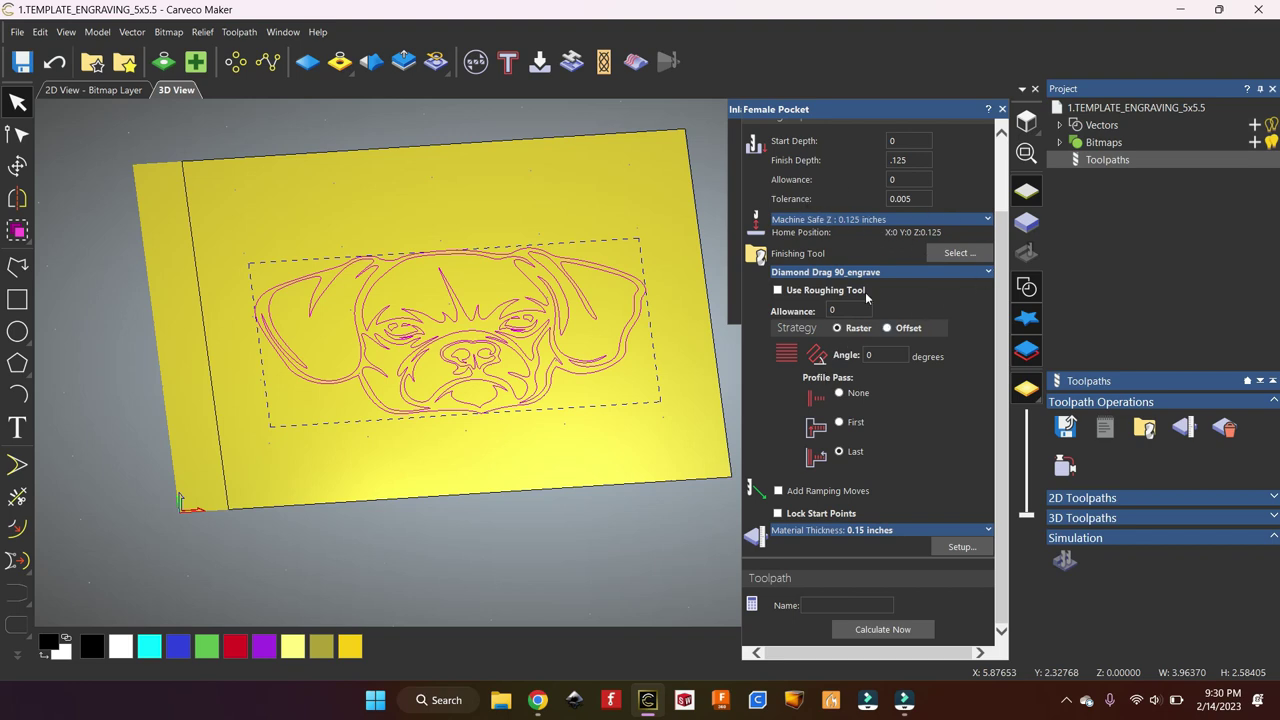
Set the Diamond Drag 90_engrave stepover to .010 inches and try to calculate the female pocket toolpath
{"action": "left_click", "coordinate": [967, 272]}
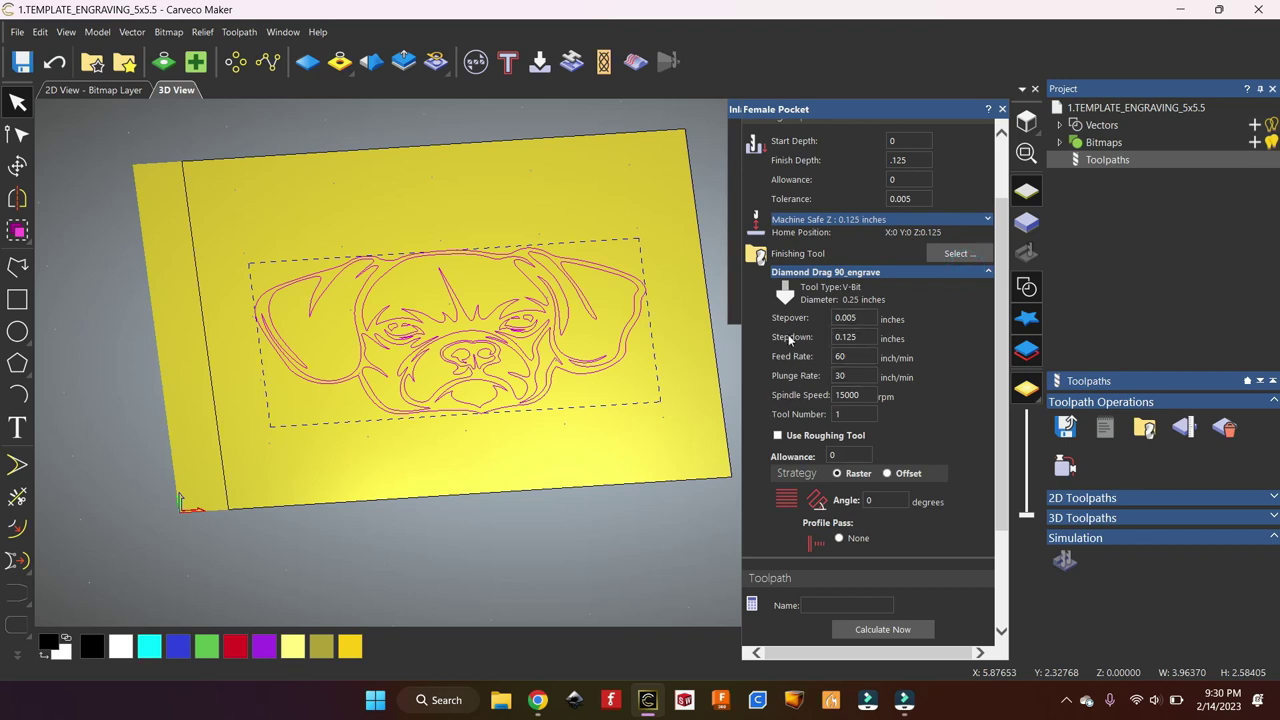
{"action": "double_click", "coordinate": [862, 317]}
{"action": "type", "text": ".0"}
{"action": "key", "text": "Tab"}
{"action": "left_click", "coordinate": [856, 630]}
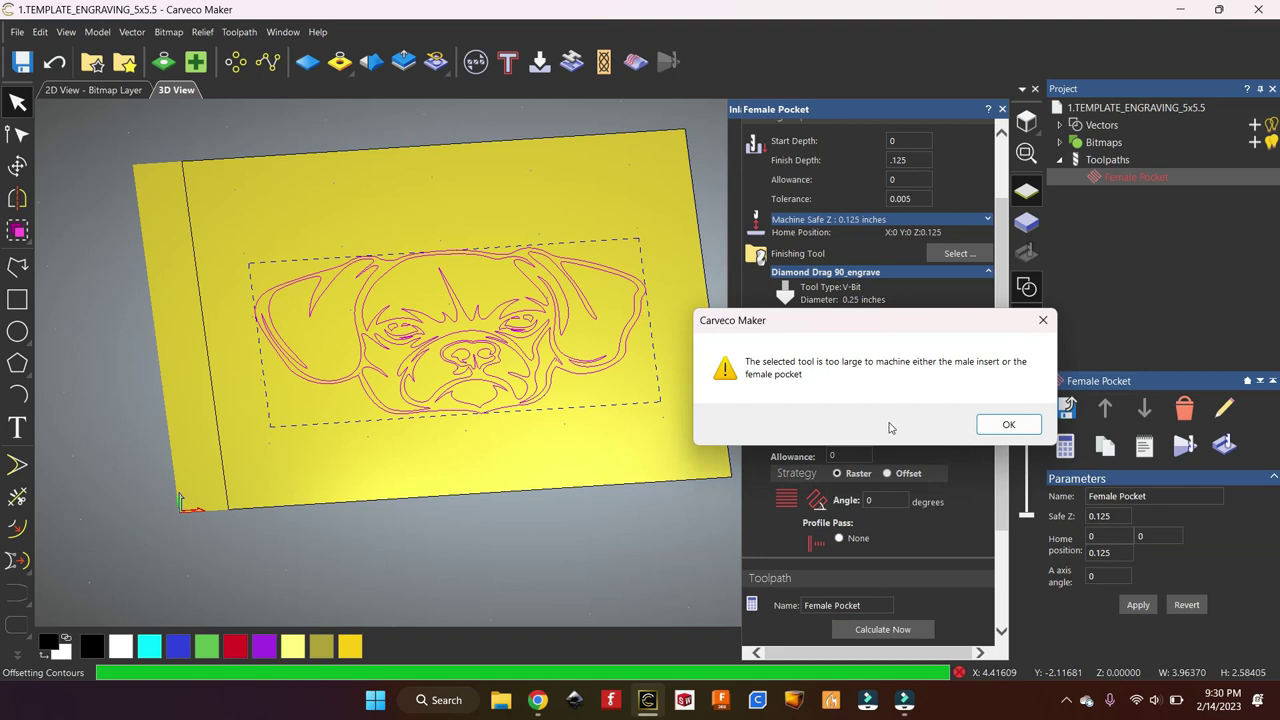
{"action": "left_click", "coordinate": [1028, 427]}
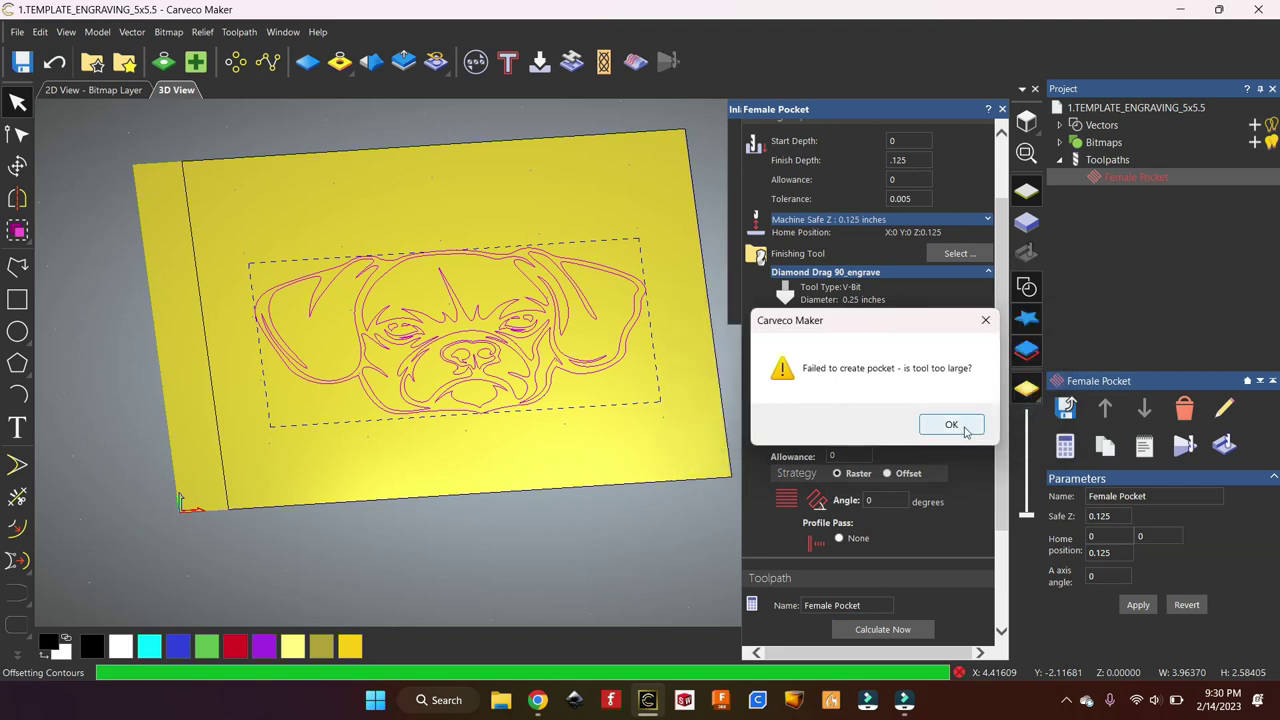
{"action": "left_click", "coordinate": [963, 428]}
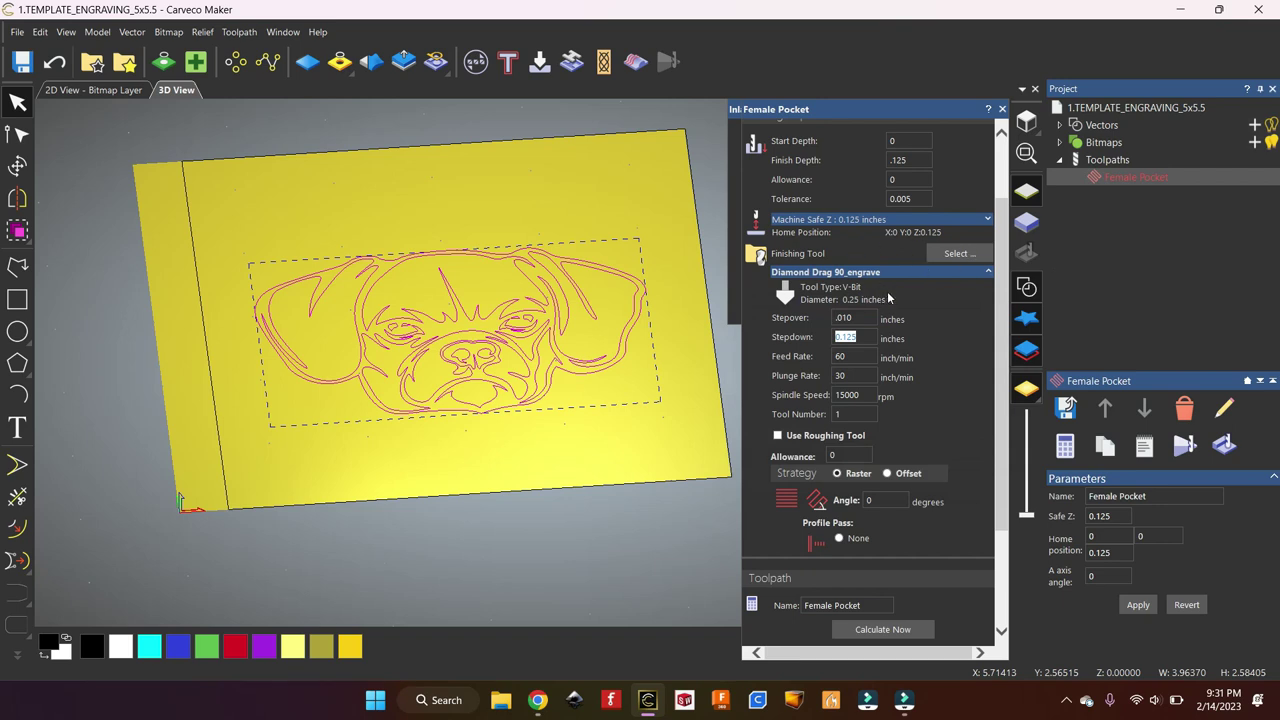
Assign Diamond Drag 90 as the pocket's finishing tool and calculate the female pocket toolpath
{"action": "left_click", "coordinate": [957, 254]}
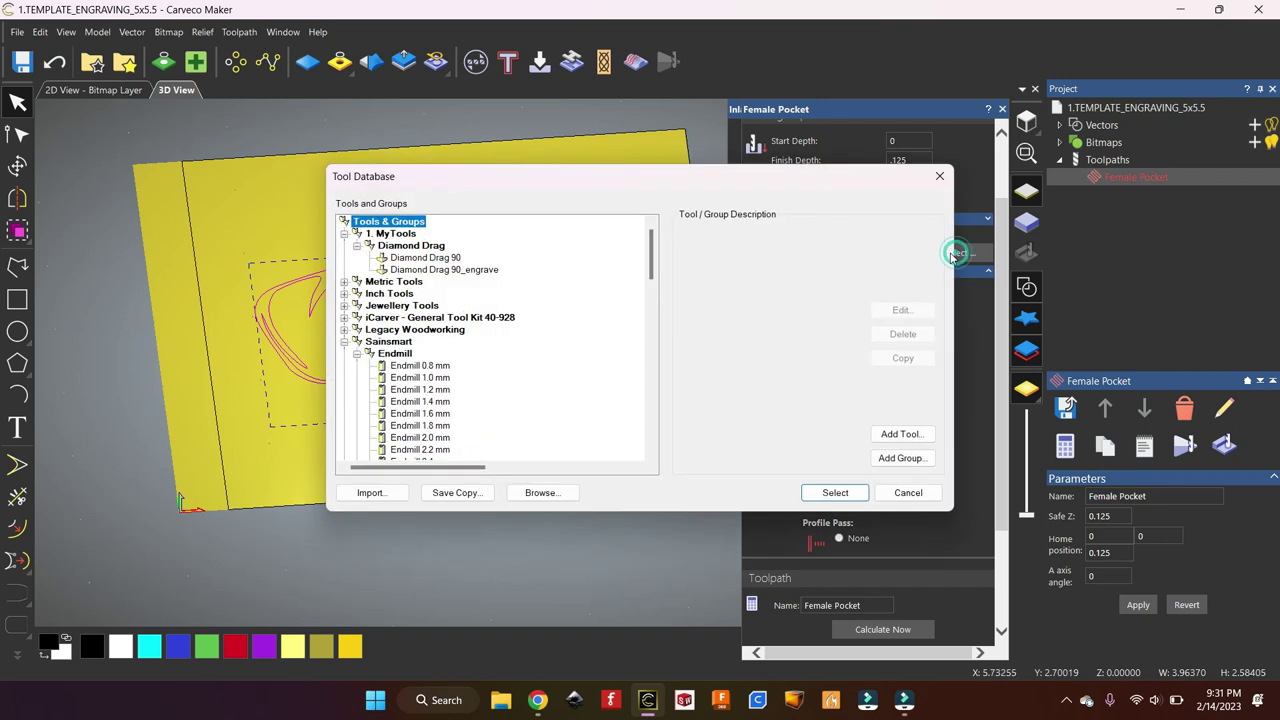
{"action": "left_click", "coordinate": [440, 258]}
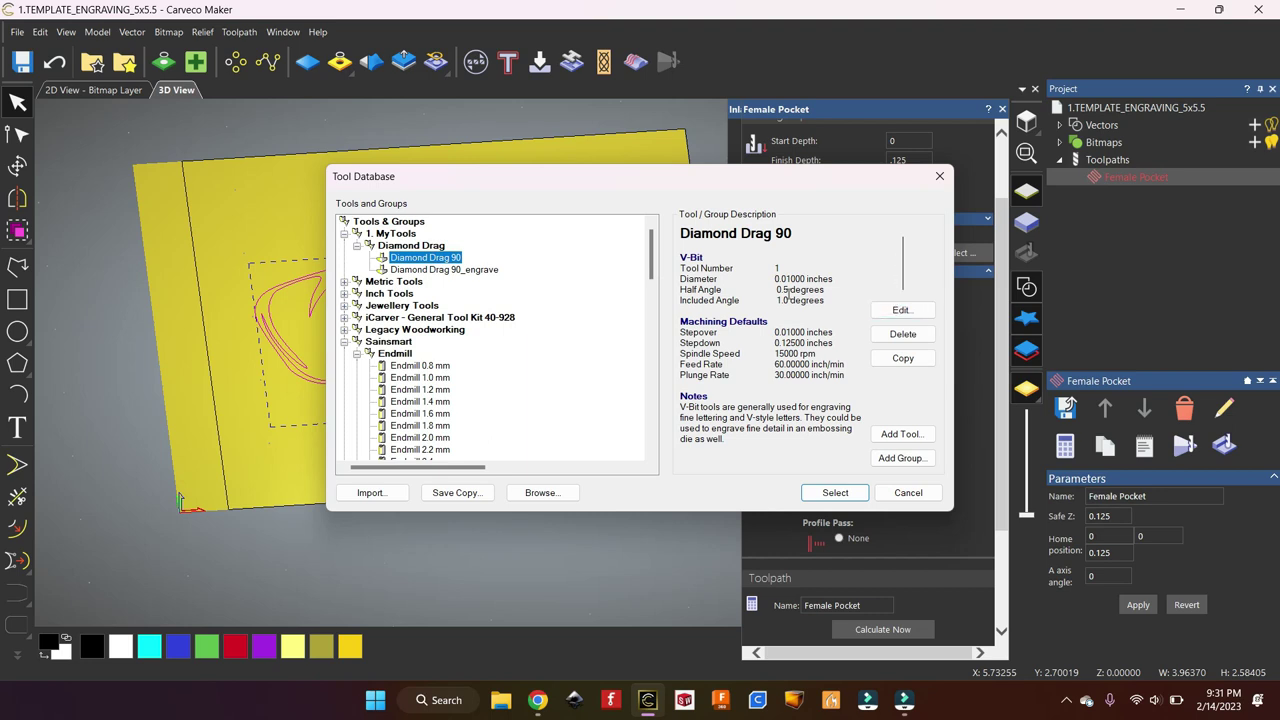
{"action": "left_click", "coordinate": [834, 493]}
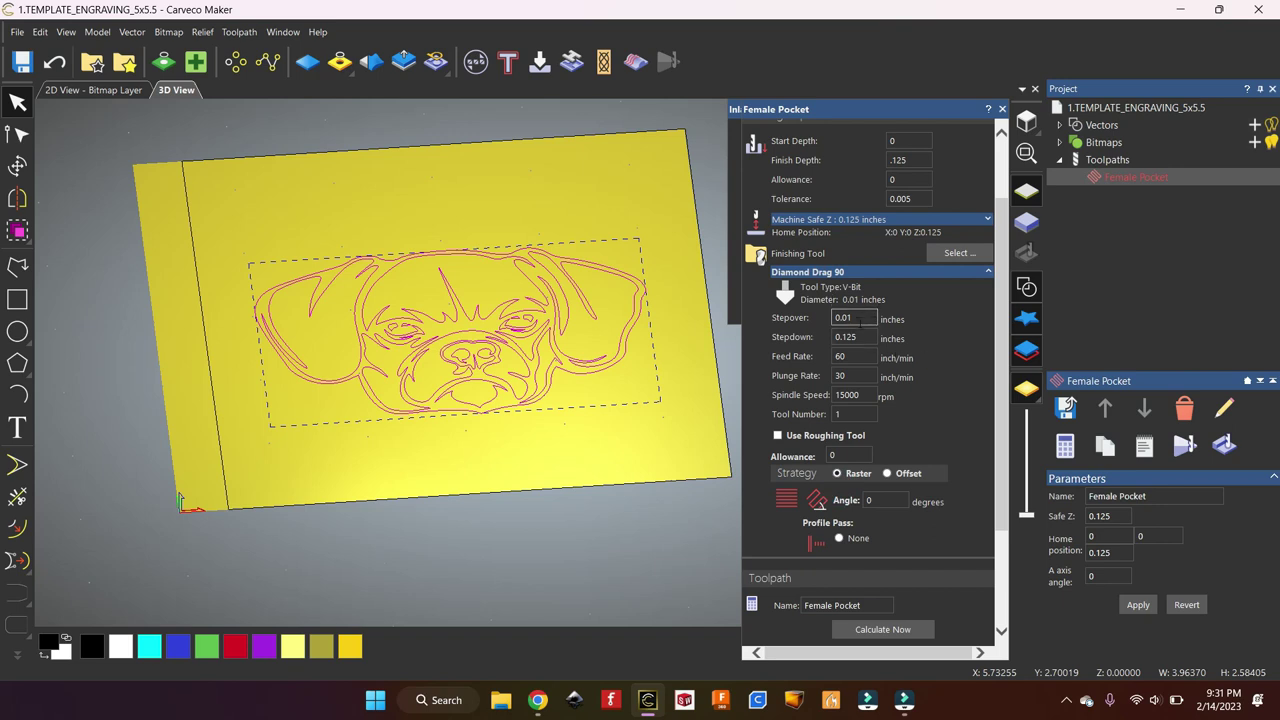
{"action": "left_click", "coordinate": [886, 630]}
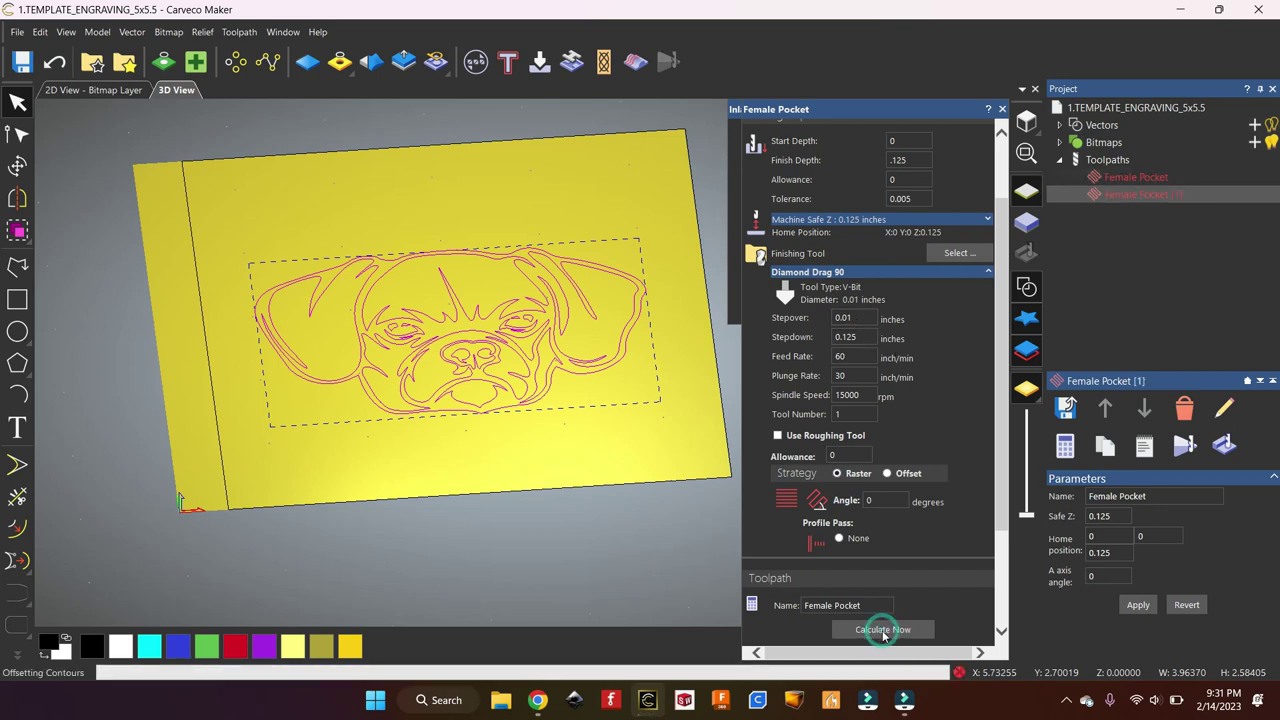
Examine the raster lines of the calculated pocket toolpath up close and across the whole dog design
{"action": "left_click_drag", "start_coordinate": [485, 289], "coordinate": [467, 390]}
{"action": "scroll", "coordinate": [467, 390], "scroll_direction": "down", "scroll_amount": 2}
{"action": "scroll", "coordinate": [455, 350], "scroll_direction": "up", "scroll_amount": 8}
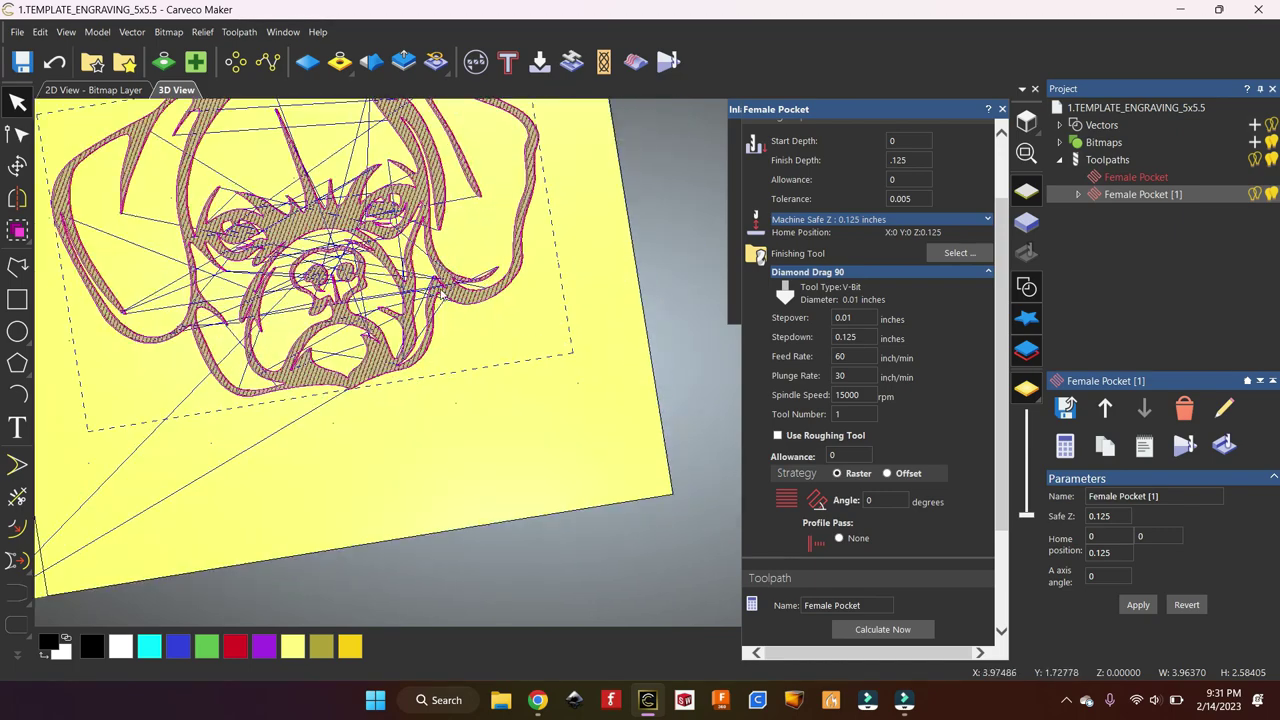
{"action": "scroll", "coordinate": [442, 297], "scroll_direction": "up", "scroll_amount": 3}
{"action": "scroll", "coordinate": [443, 323], "scroll_direction": "down", "scroll_amount": 3}
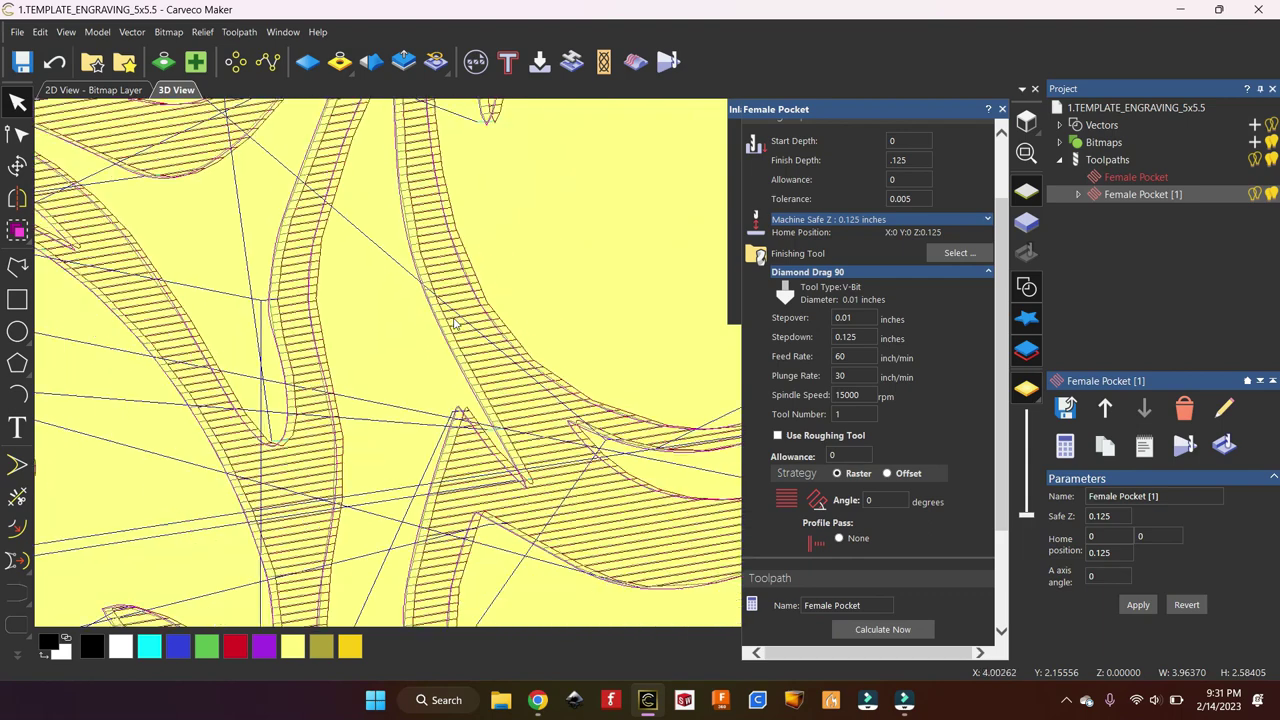
{"action": "scroll", "coordinate": [455, 323], "scroll_direction": "down", "scroll_amount": 5}
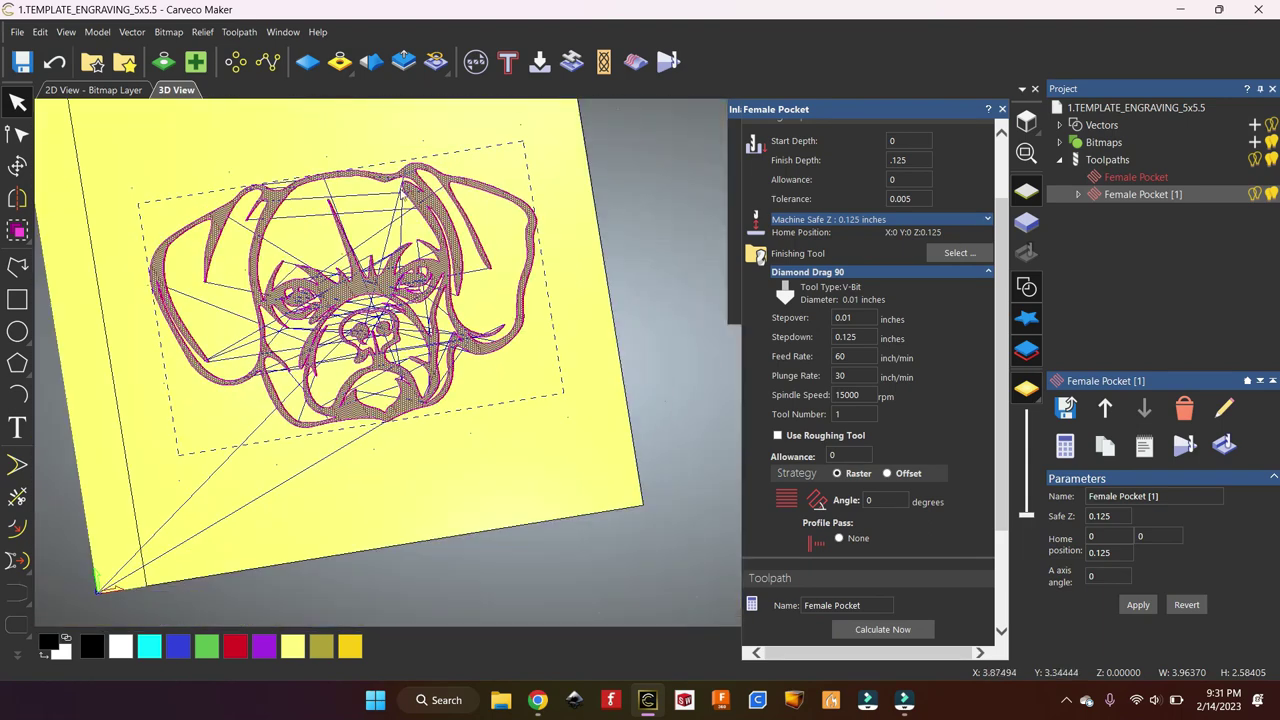
{"action": "scroll", "coordinate": [315, 155], "scroll_direction": "up", "scroll_amount": 1}
{"action": "scroll", "coordinate": [366, 216], "scroll_direction": "down", "scroll_amount": 2}
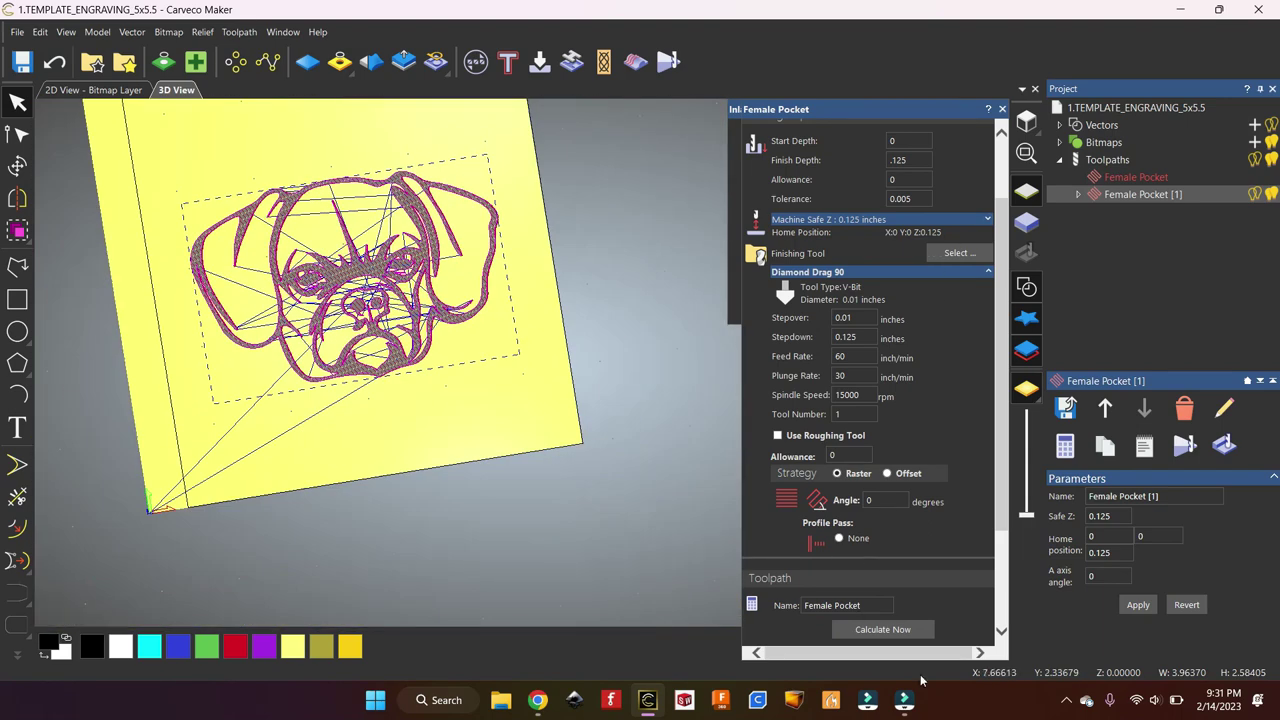
Simulate the raster pocket toolpath at normal speed and inspect the engraved lines from several angles
{"action": "left_click", "coordinate": [1184, 445]}
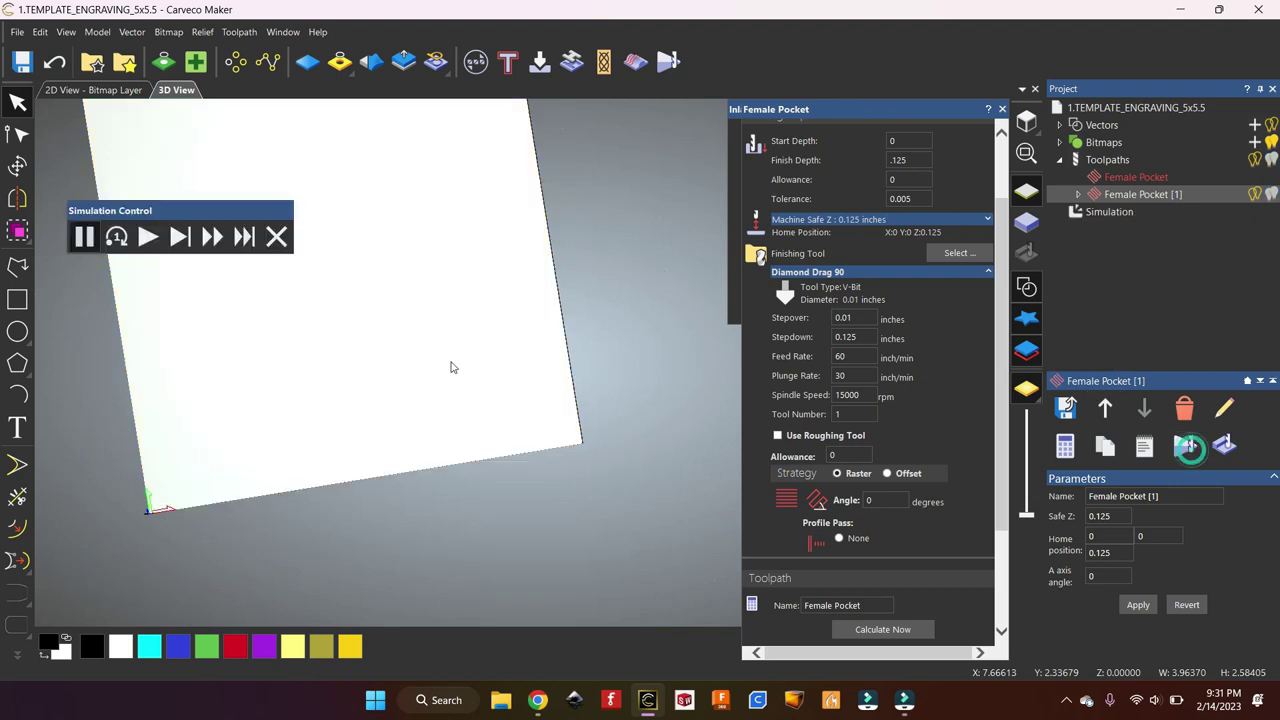
{"action": "left_click", "coordinate": [147, 236]}
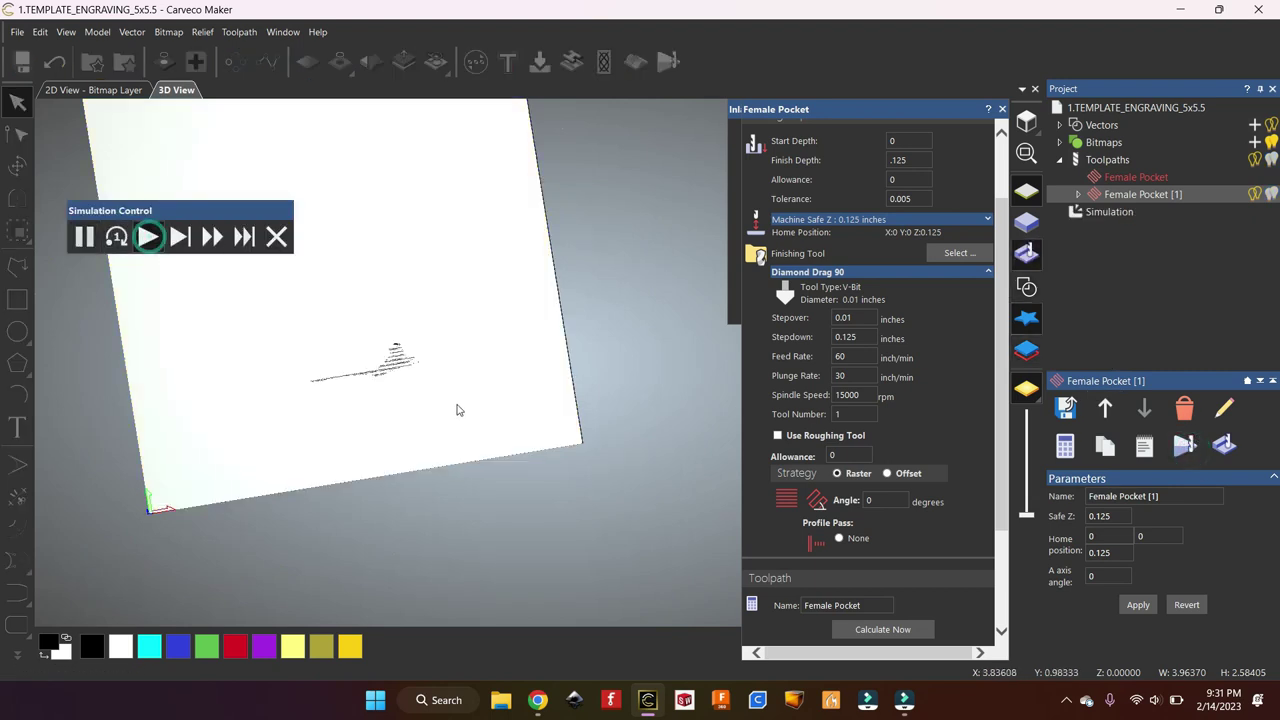
{"action": "scroll", "coordinate": [330, 354], "scroll_direction": "up", "scroll_amount": 5}
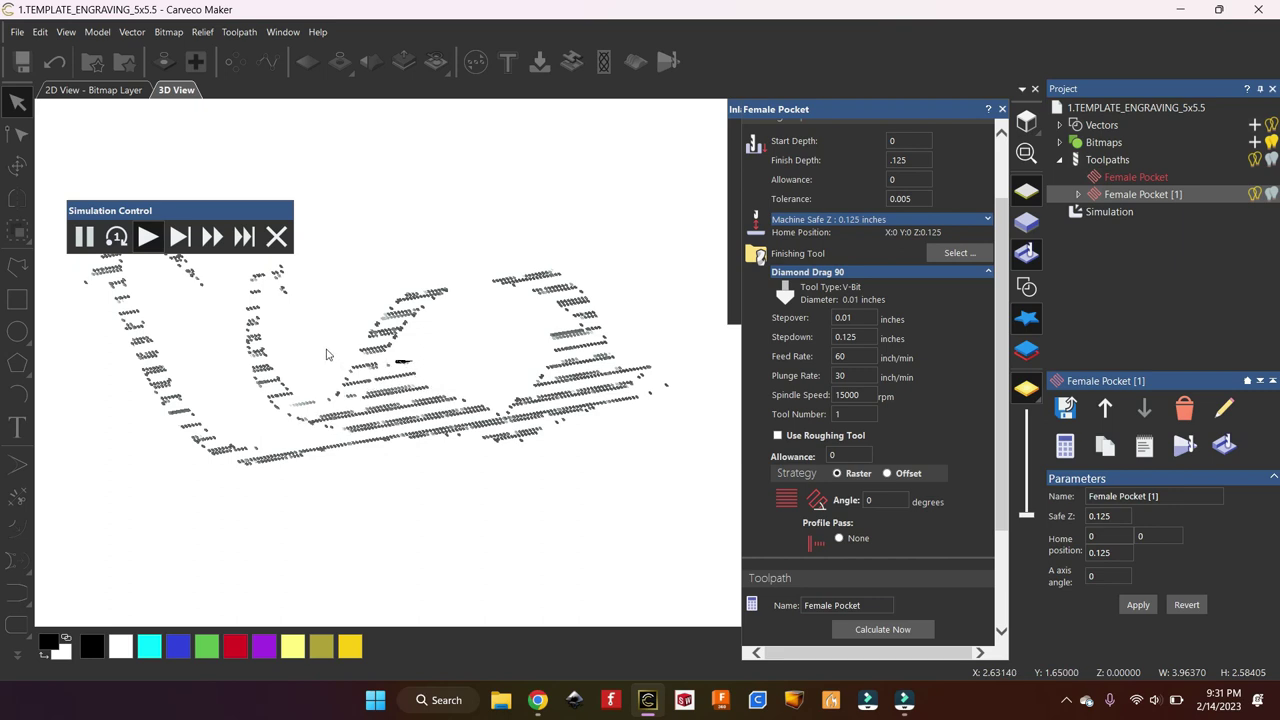
{"action": "scroll", "coordinate": [326, 354], "scroll_direction": "down", "scroll_amount": 3}
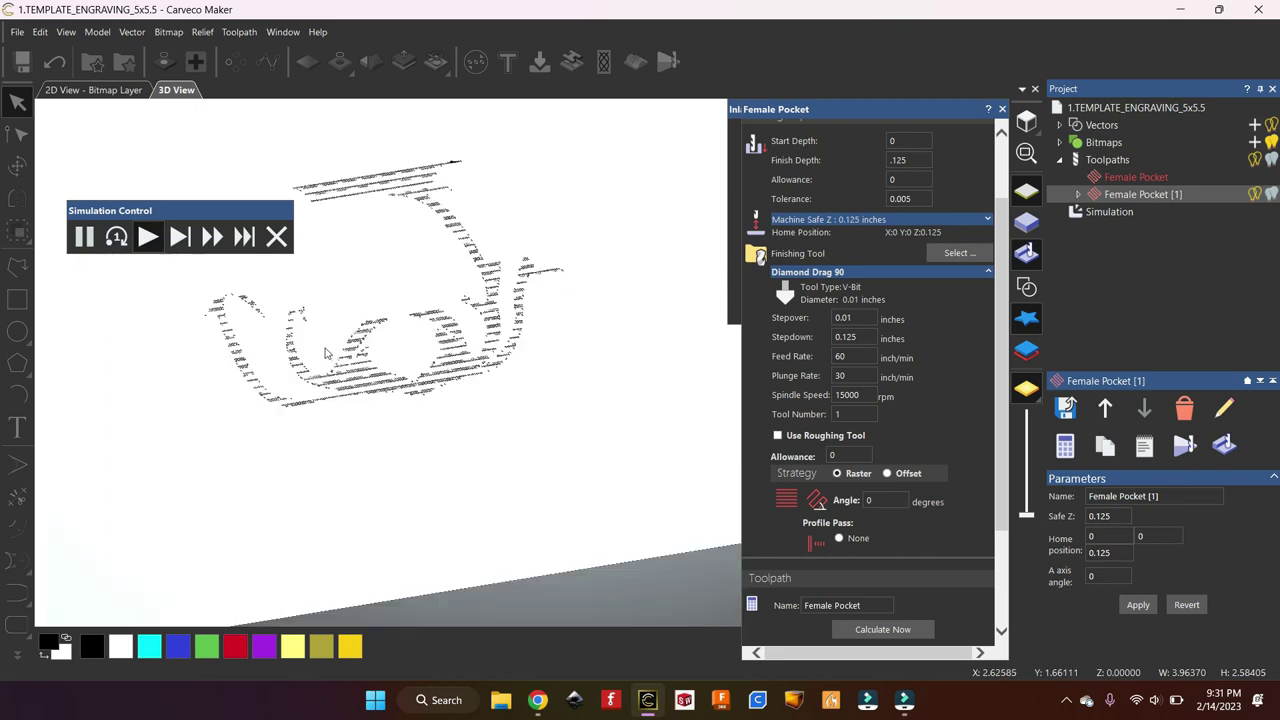
{"action": "scroll", "coordinate": [364, 293], "scroll_direction": "up", "scroll_amount": 3}
{"action": "left_click_drag", "start_coordinate": [400, 300], "coordinate": [547, 192]}
{"action": "scroll", "coordinate": [371, 307], "scroll_direction": "down", "scroll_amount": 2}
{"action": "scroll", "coordinate": [371, 308], "scroll_direction": "up", "scroll_amount": 6}
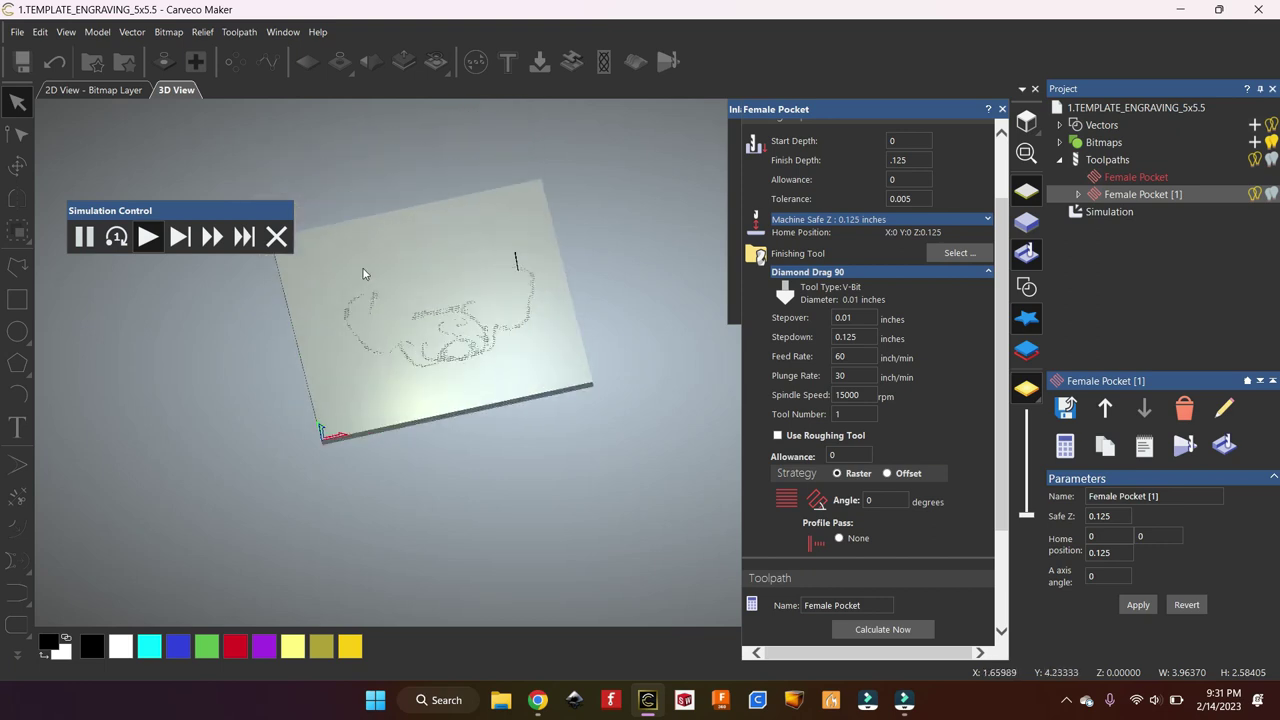
{"action": "scroll", "coordinate": [371, 307], "scroll_direction": "down", "scroll_amount": 5}
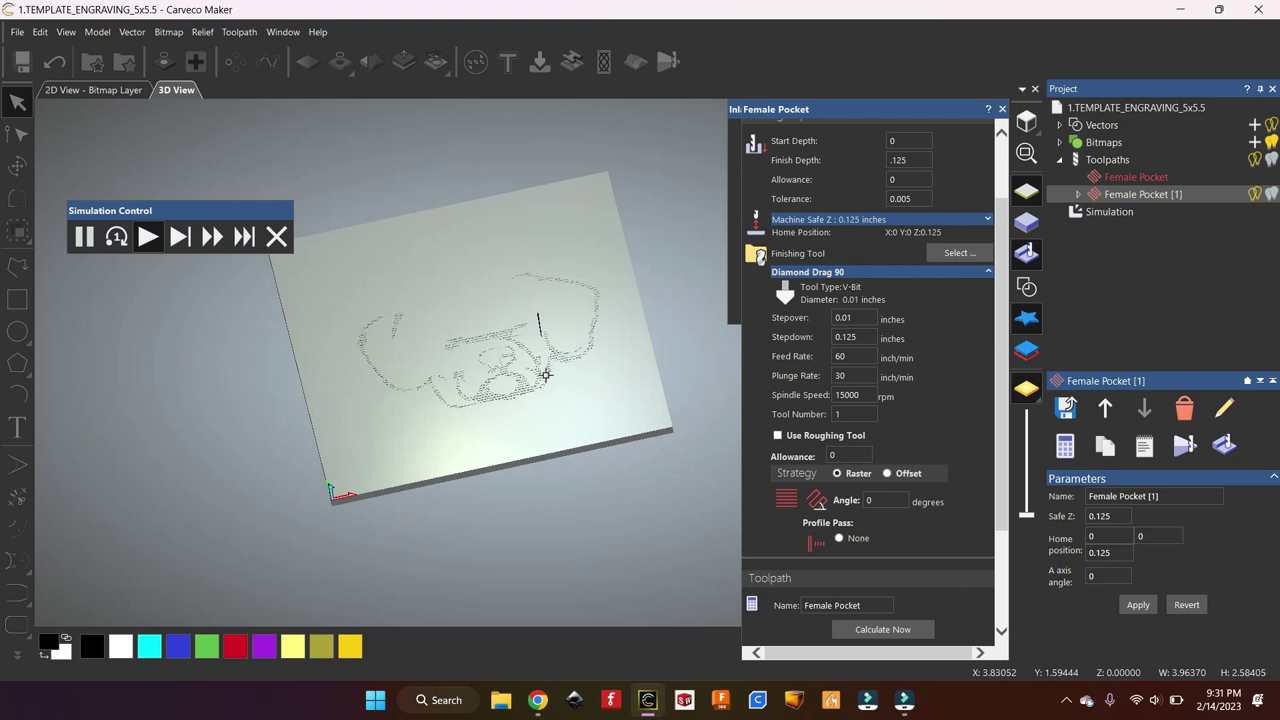
{"action": "scroll", "coordinate": [541, 340], "scroll_direction": "down", "scroll_amount": 1}
{"action": "scroll", "coordinate": [541, 340], "scroll_direction": "up", "scroll_amount": 2}
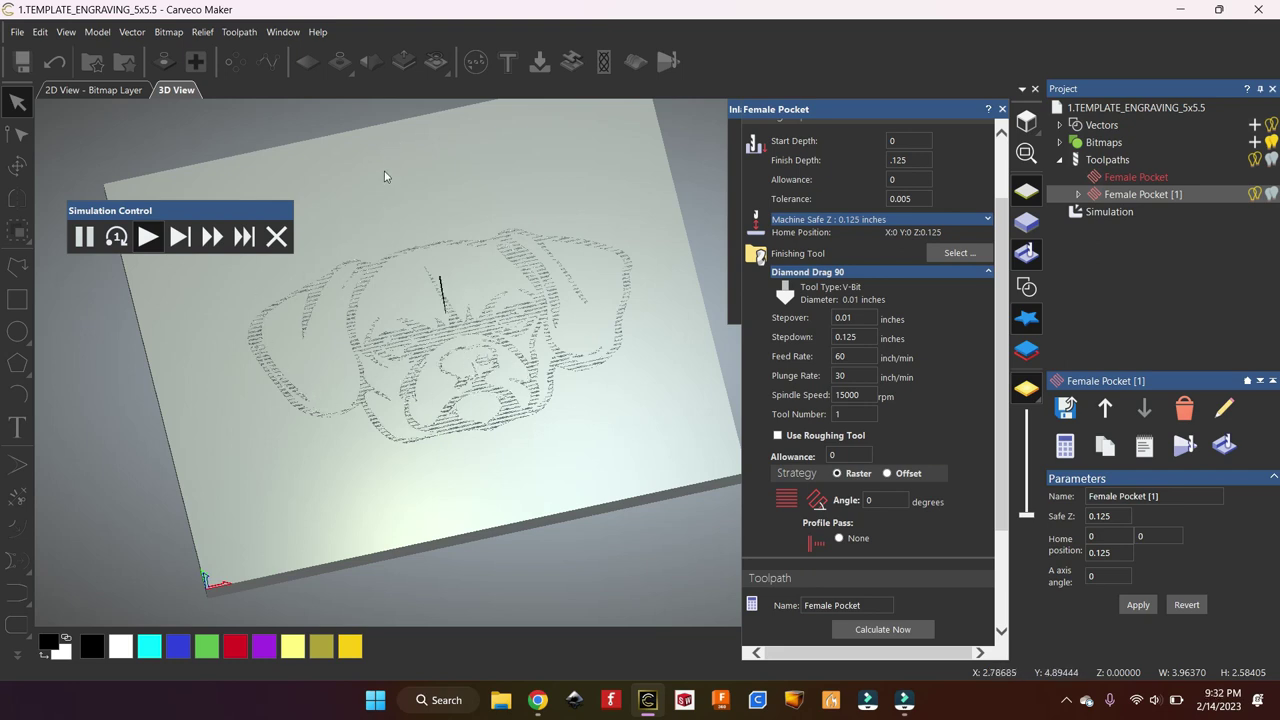
{"action": "left_click_drag", "start_coordinate": [389, 168], "coordinate": [387, 237]}
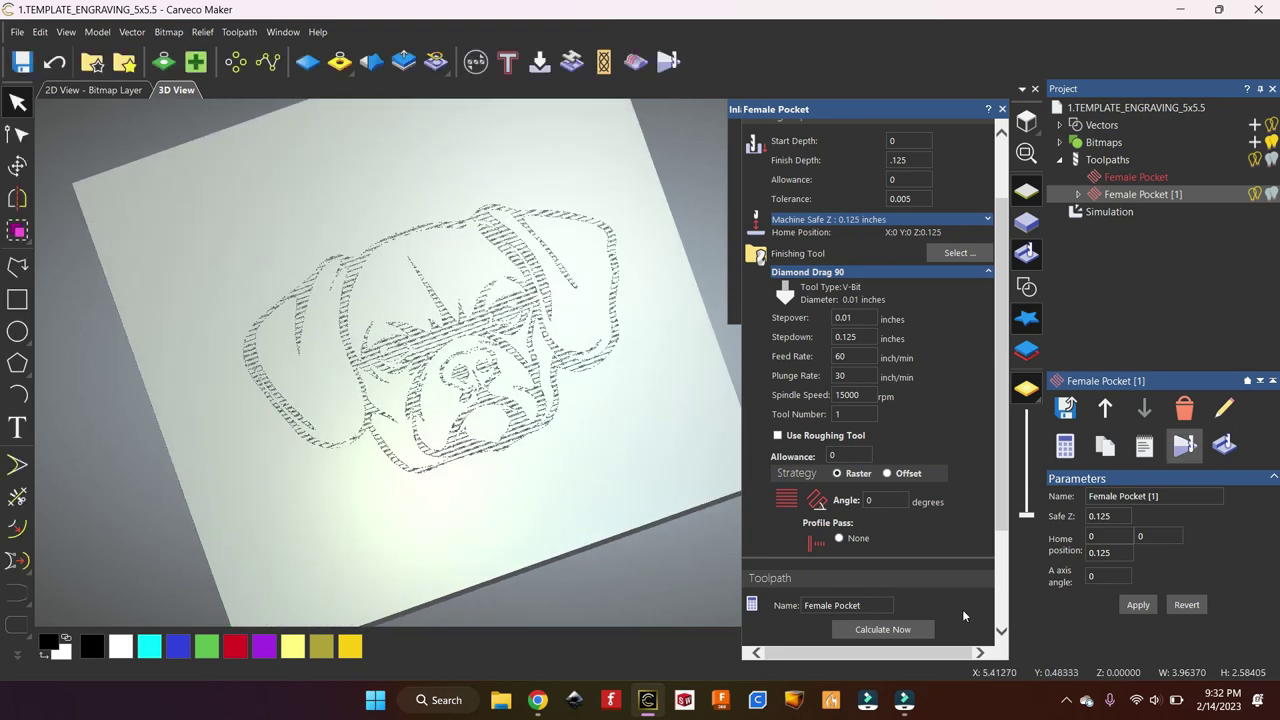
Review the raster pocket toolpath's summary for its dimensions, material thickness and machining time
{"action": "left_click", "coordinate": [1144, 446]}
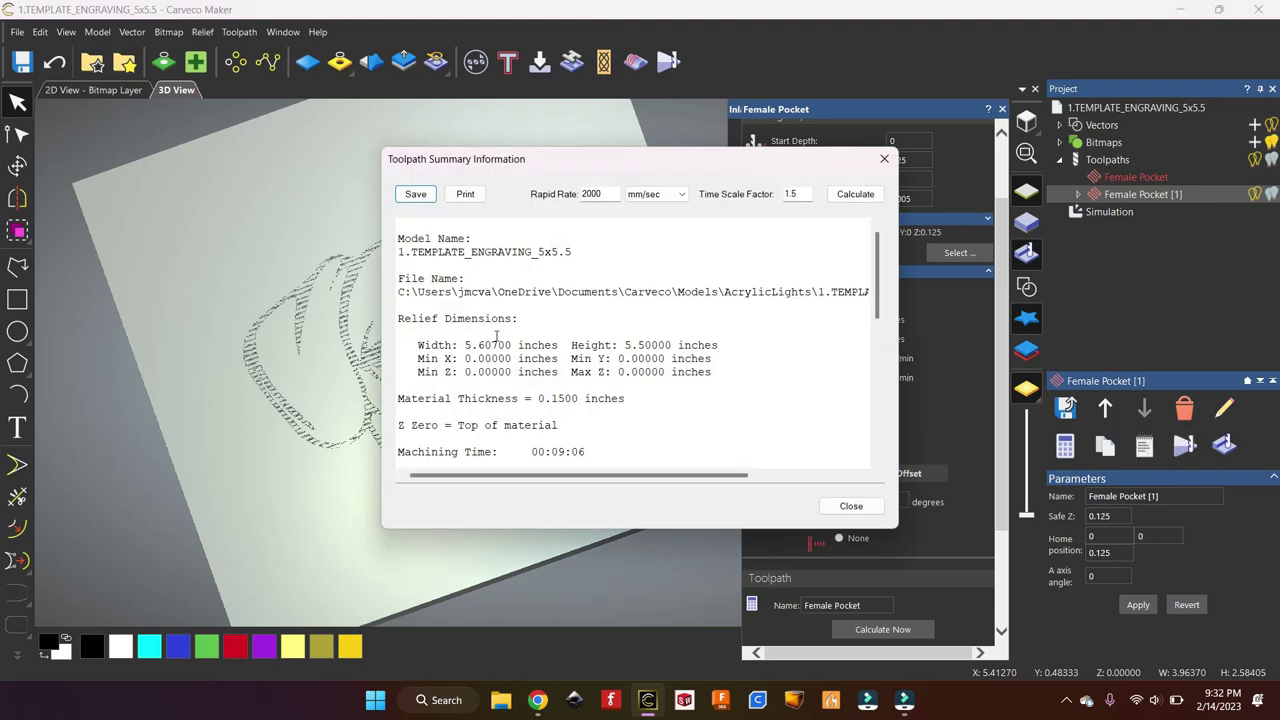
{"action": "scroll", "coordinate": [536, 357], "scroll_direction": "down", "scroll_amount": 1}
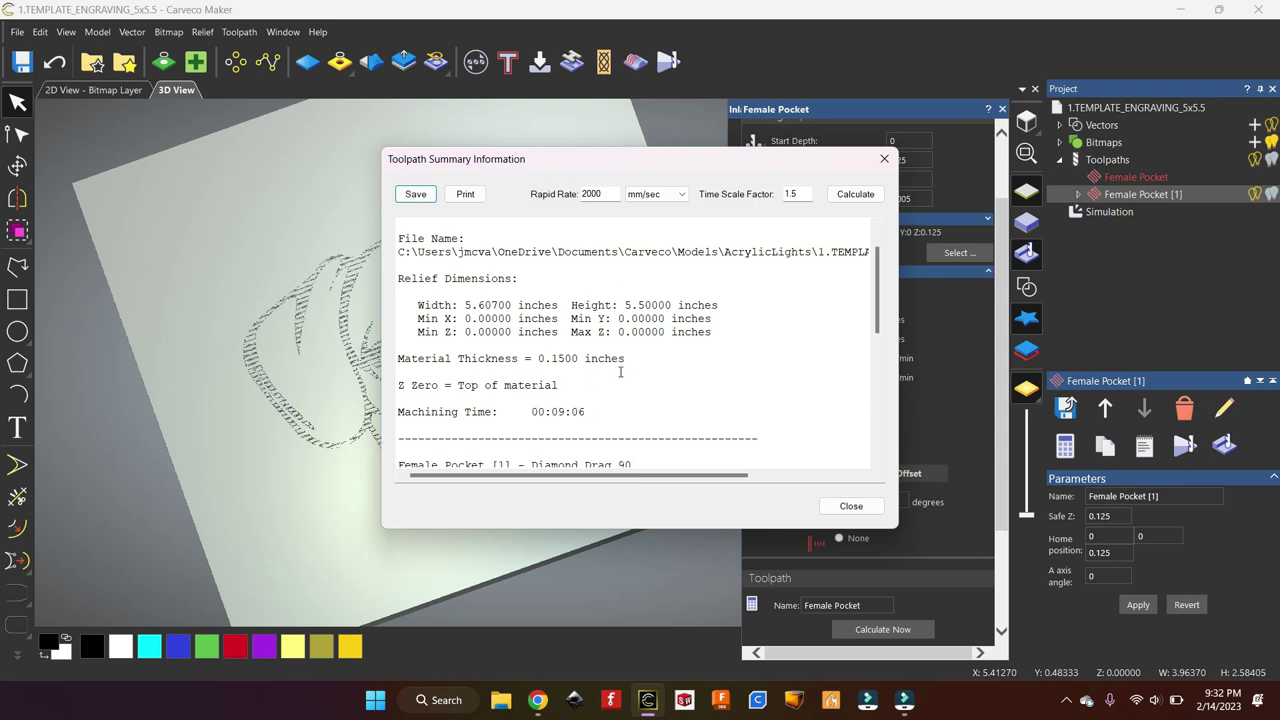
{"action": "scroll", "coordinate": [620, 372], "scroll_direction": "up", "scroll_amount": 1}
{"action": "left_click", "coordinate": [848, 506]}
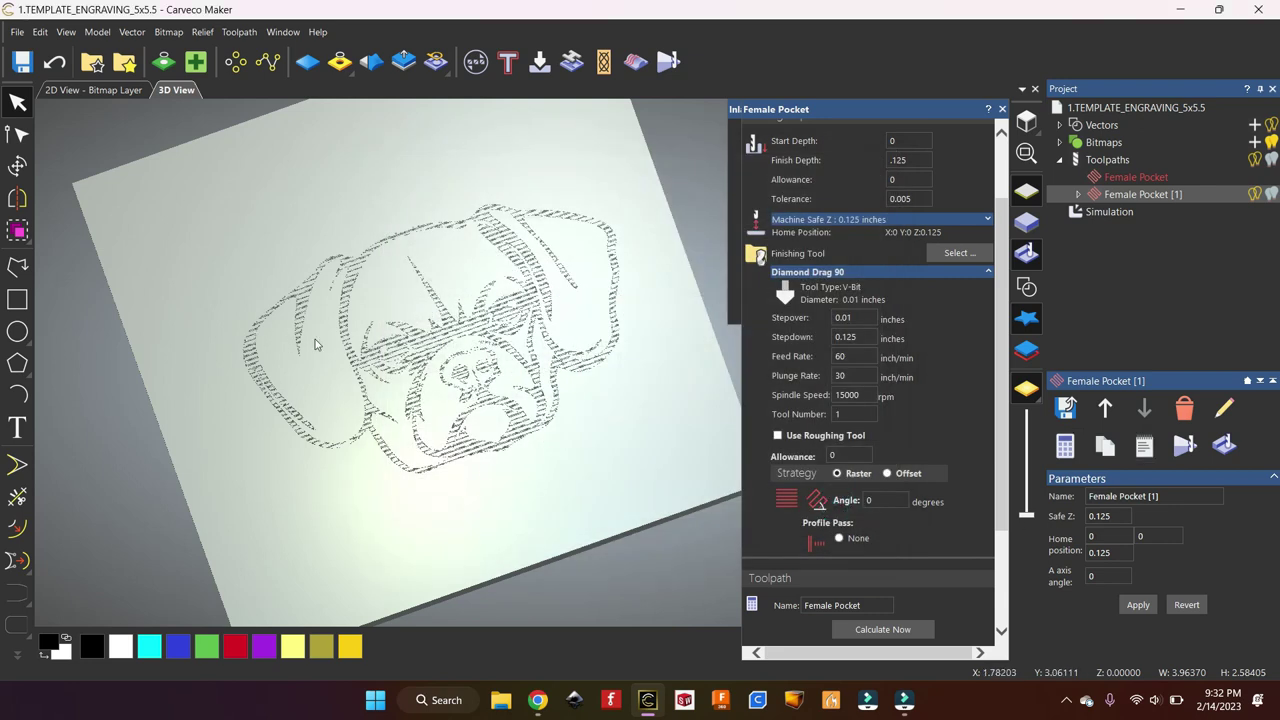
{"action": "left_click_drag", "start_coordinate": [644, 485], "coordinate": [735, 380]}
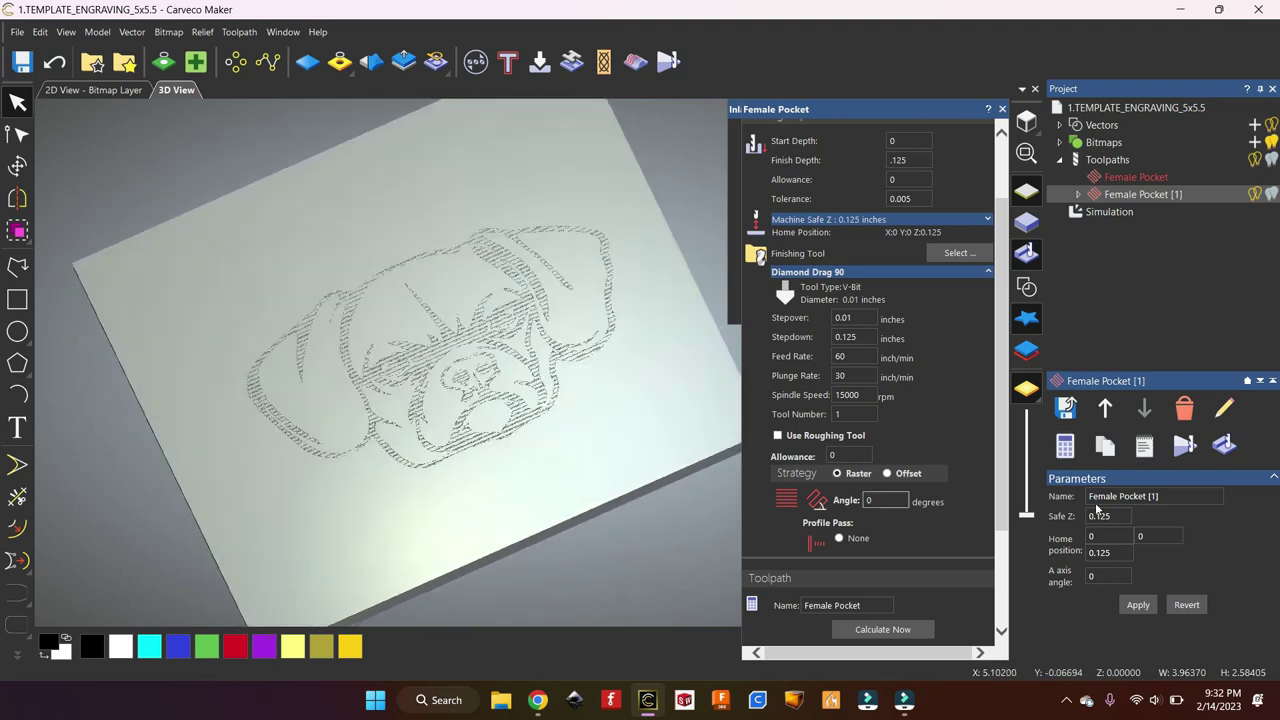
{"action": "left_click", "coordinate": [1144, 447]}
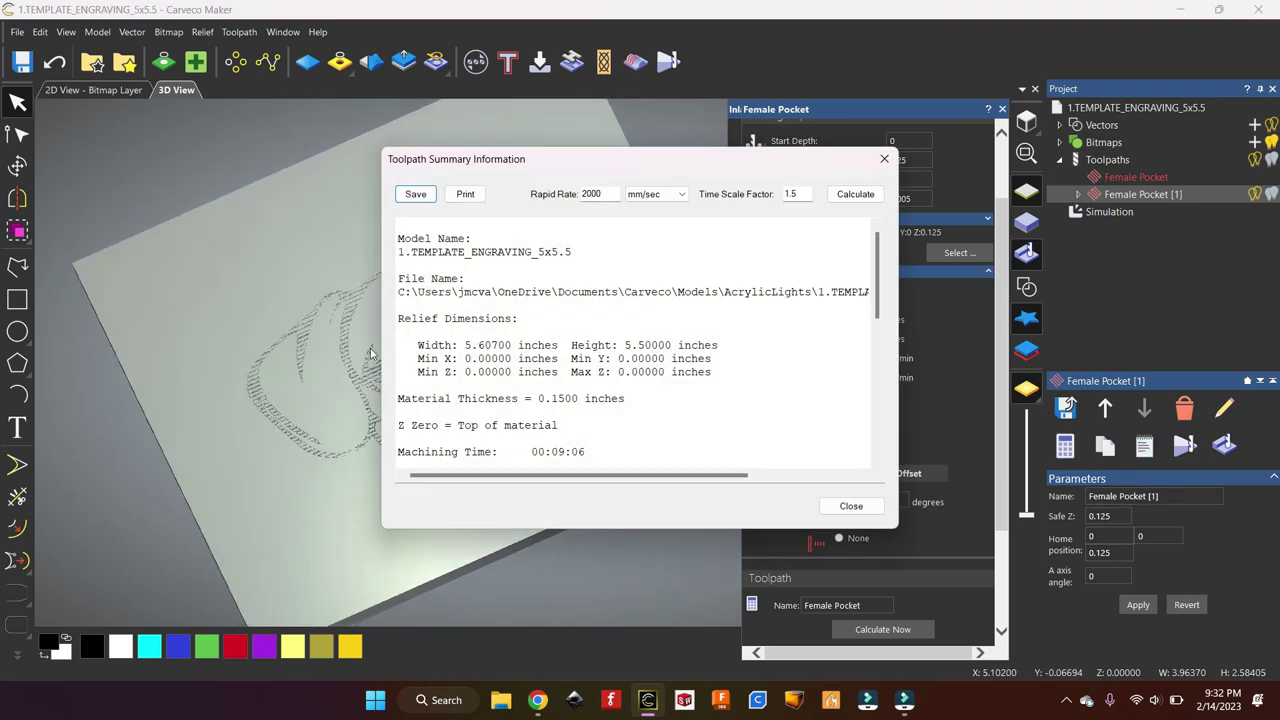
Save the calculated Female Pocket [1] toolpath to the Desktop as Pug_ToolPath in Grbl (mm) gcode format
{"action": "left_click", "coordinate": [851, 506]}
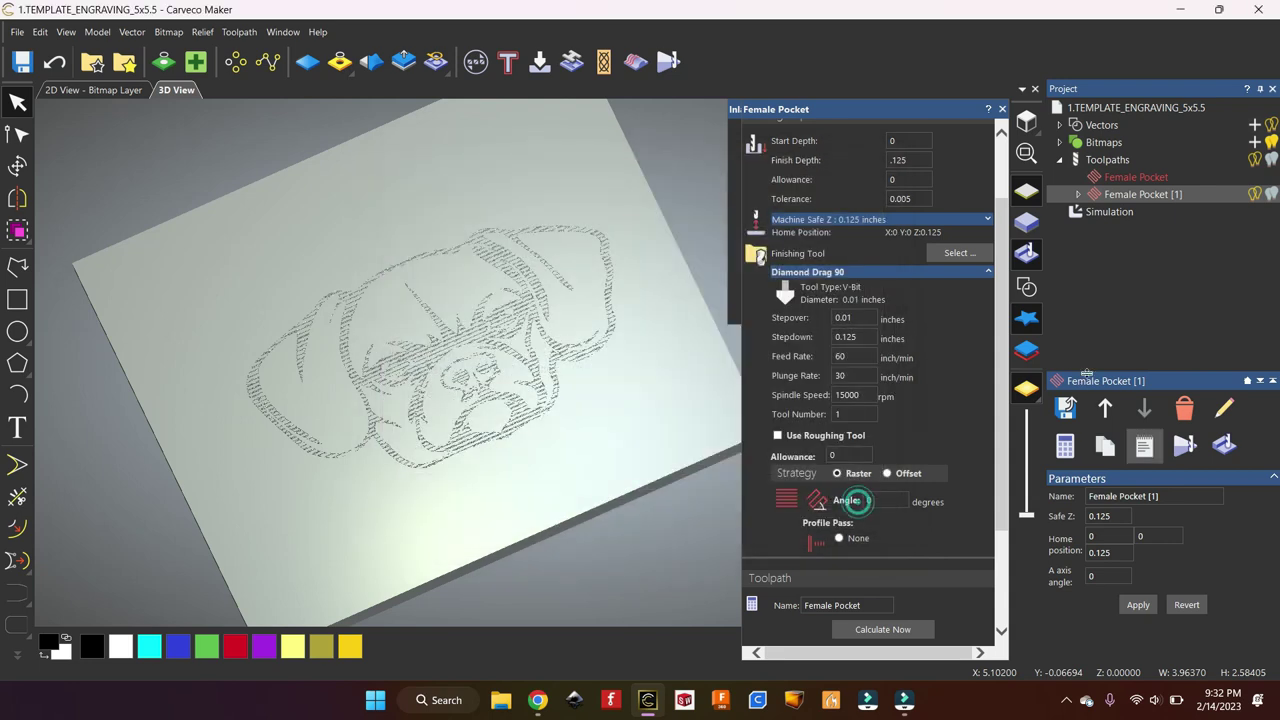
{"action": "left_click", "coordinate": [1065, 408]}
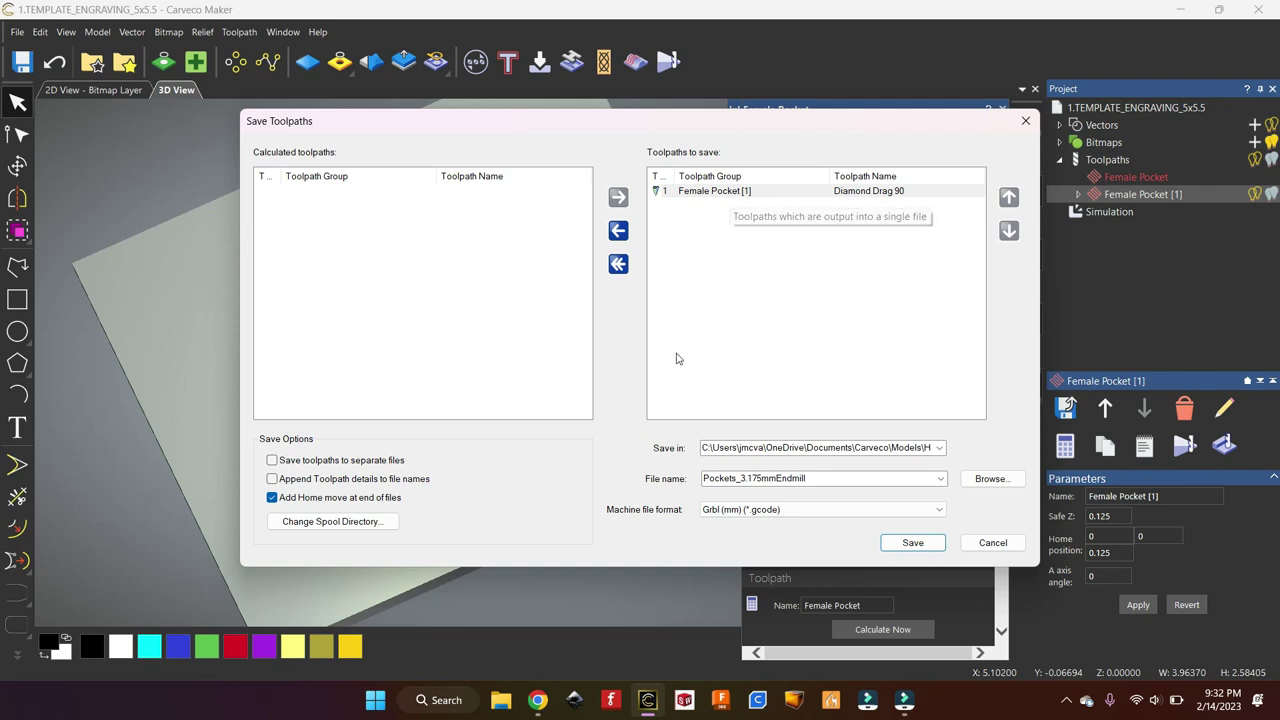
{"action": "left_click", "coordinate": [990, 479]}
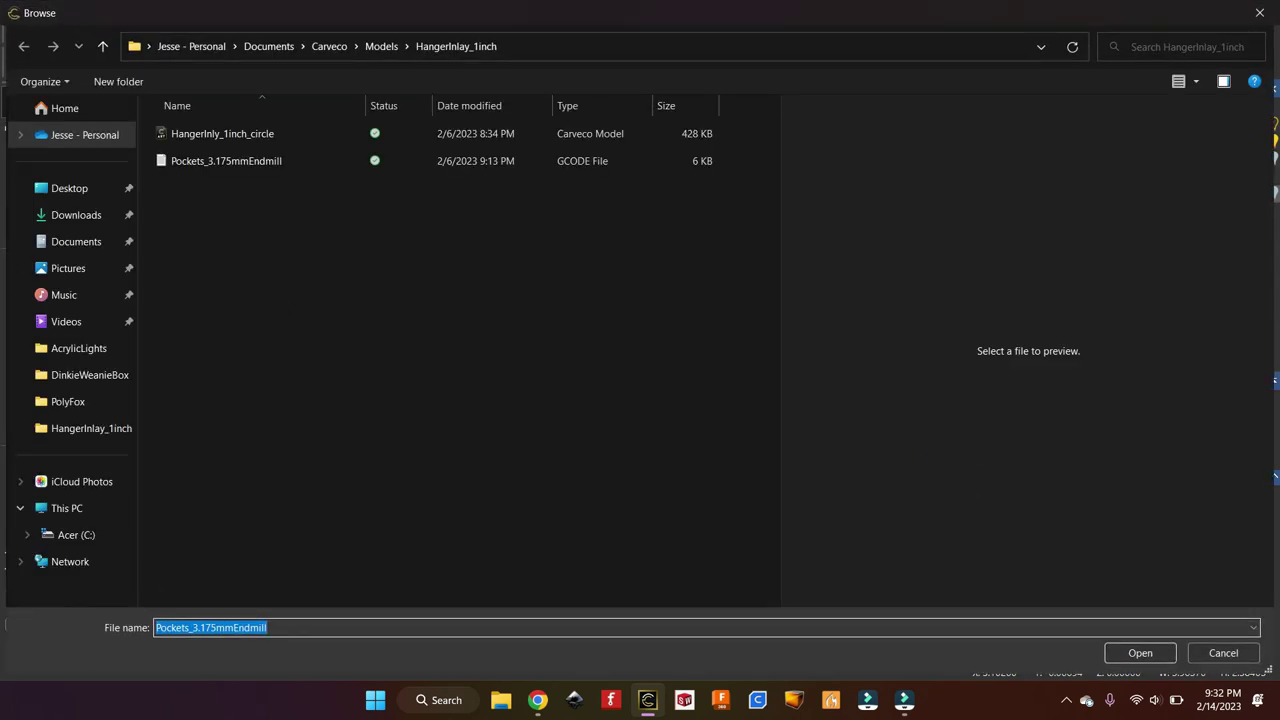
{"action": "left_click", "coordinate": [67, 199]}
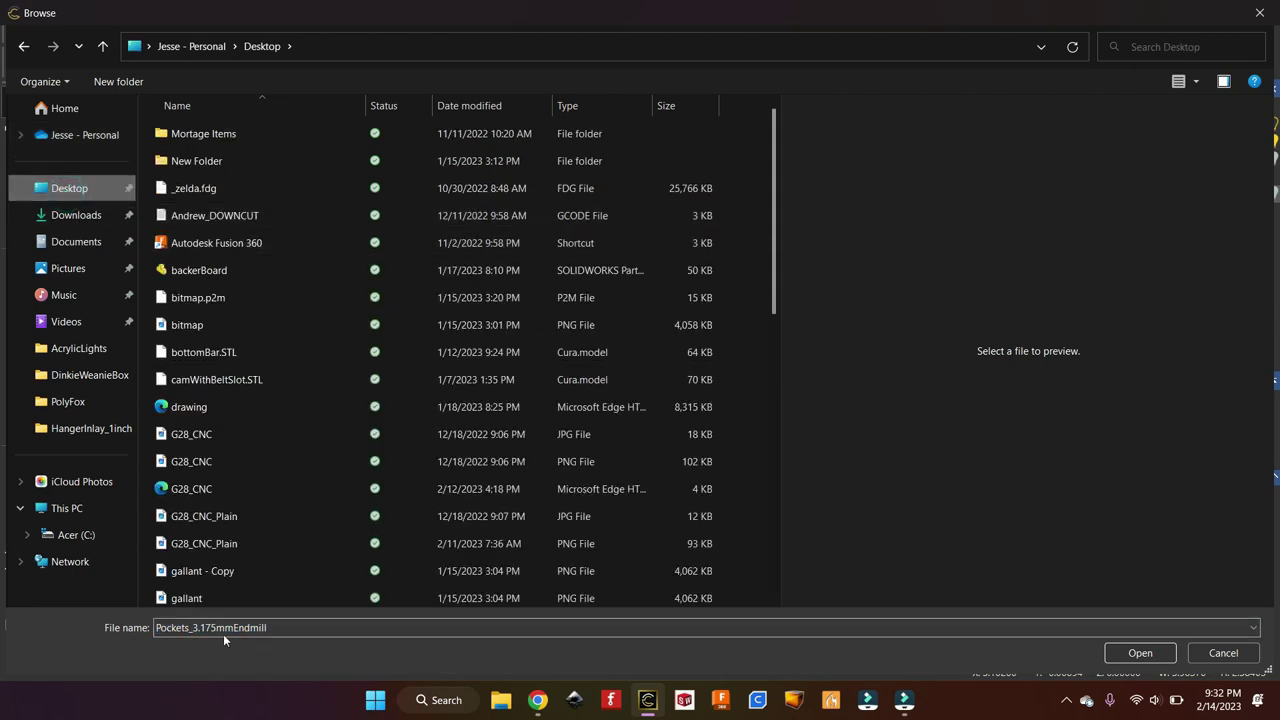
{"action": "double_click", "coordinate": [283, 627]}
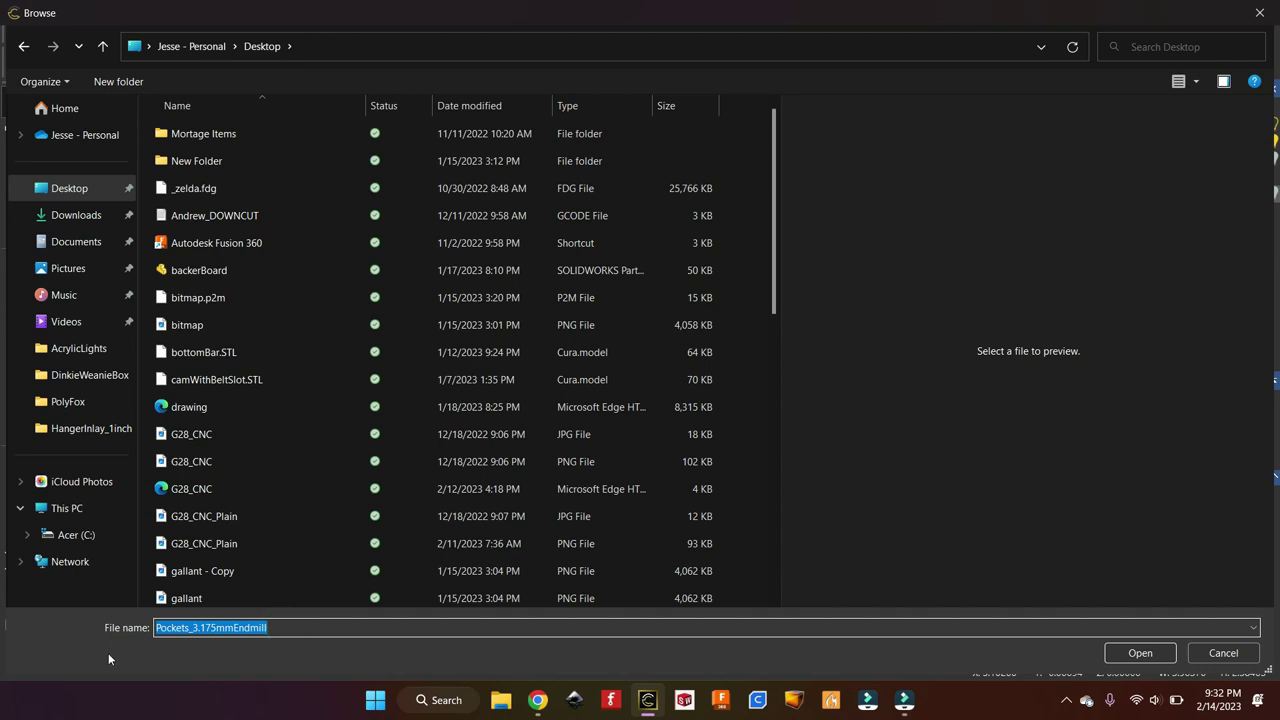
{"action": "type", "text": "Pug_ToolPath"}
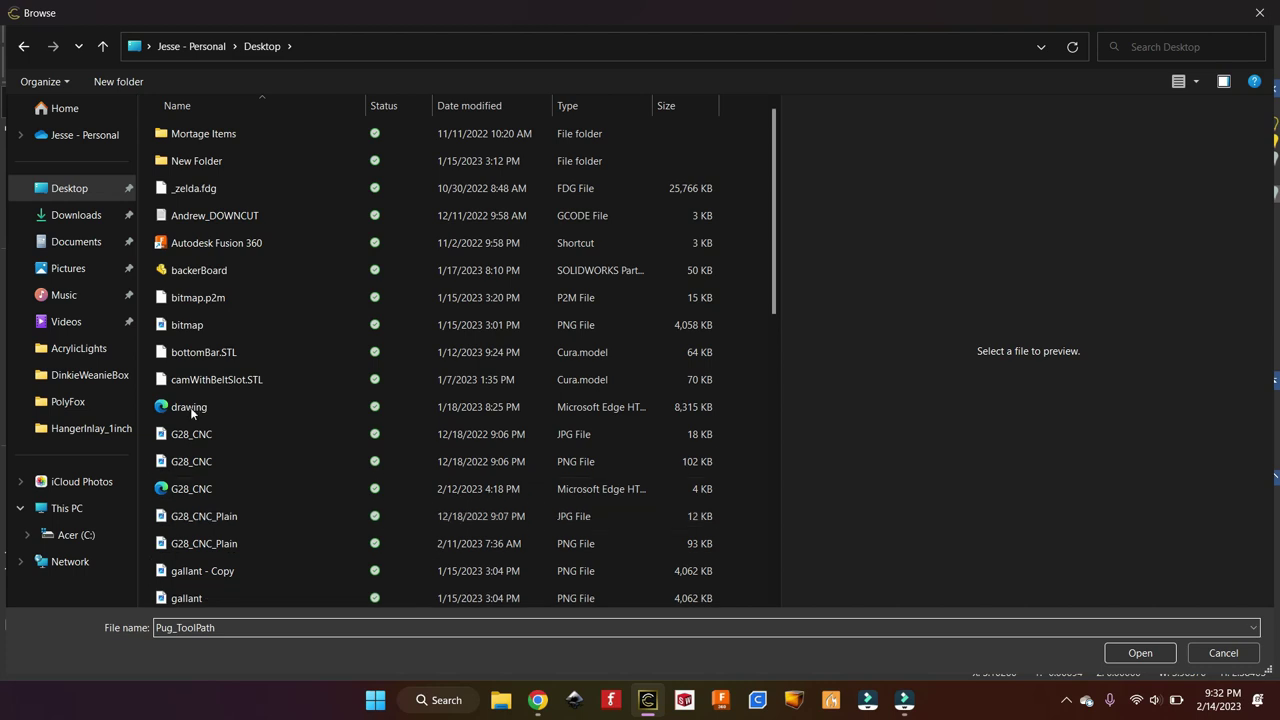
{"action": "left_click", "coordinate": [1144, 656]}
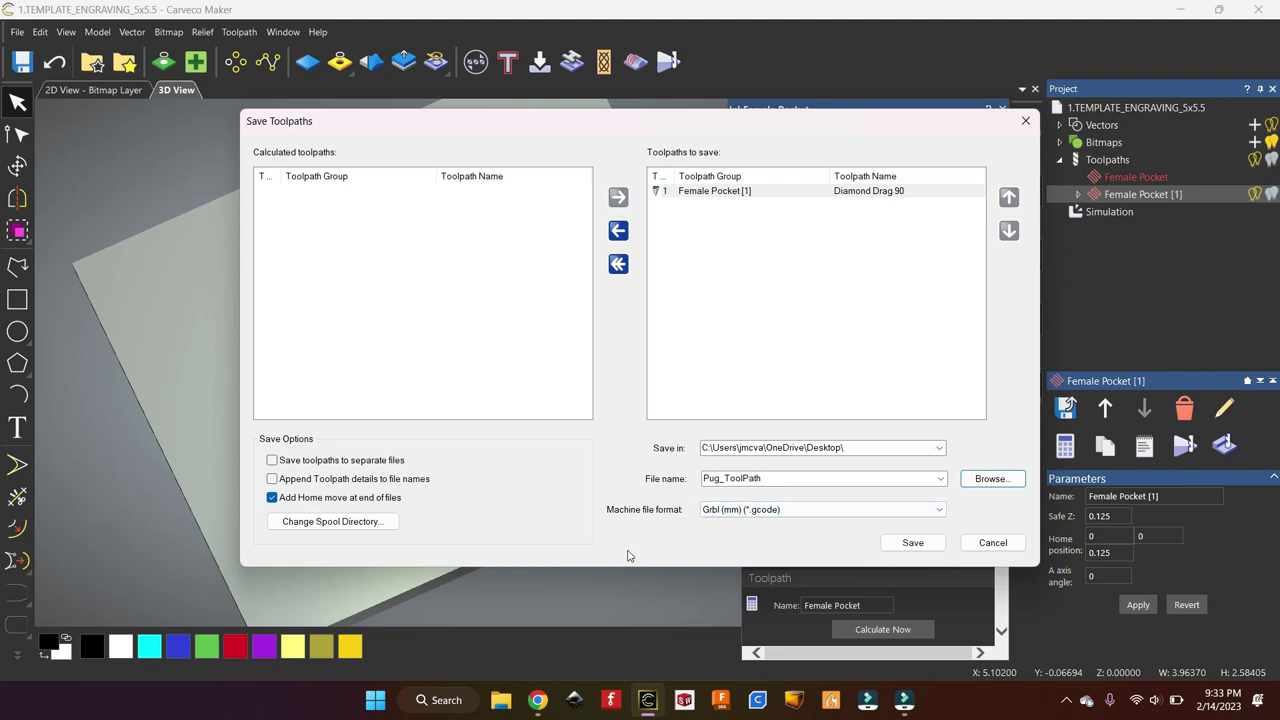
{"action": "left_click", "coordinate": [913, 543]}
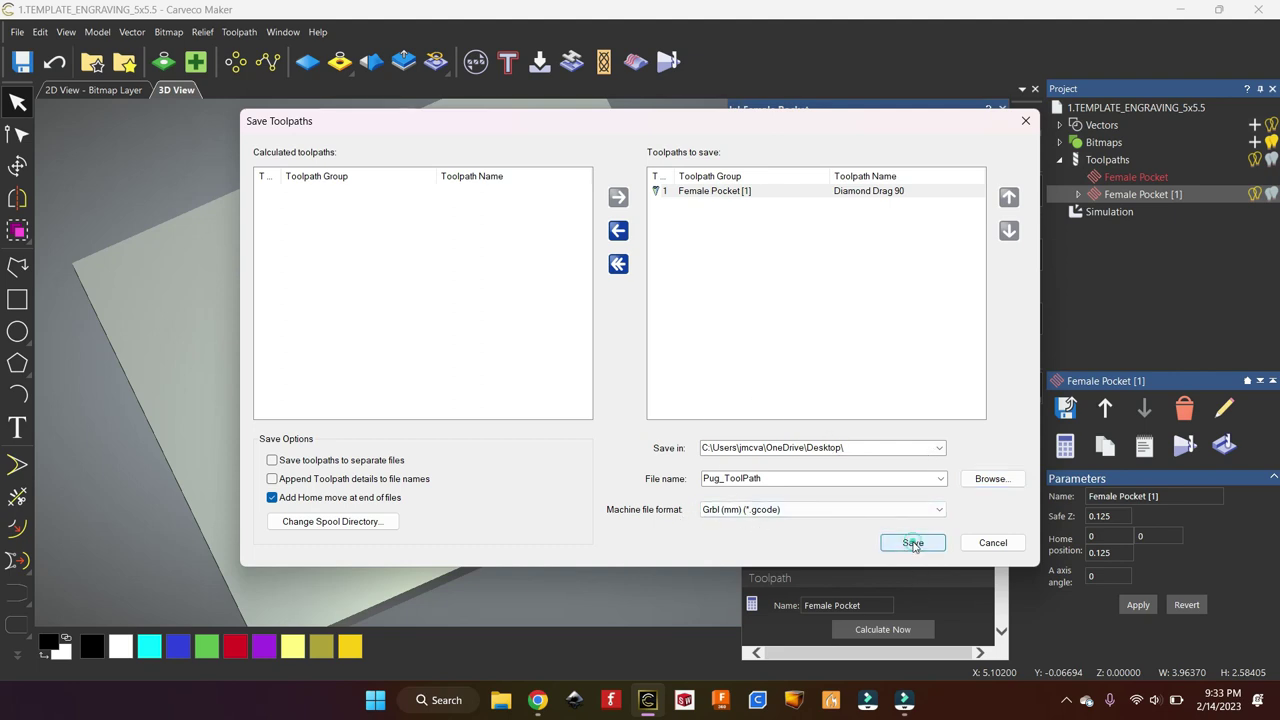
{"action": "left_click", "coordinate": [1024, 123]}
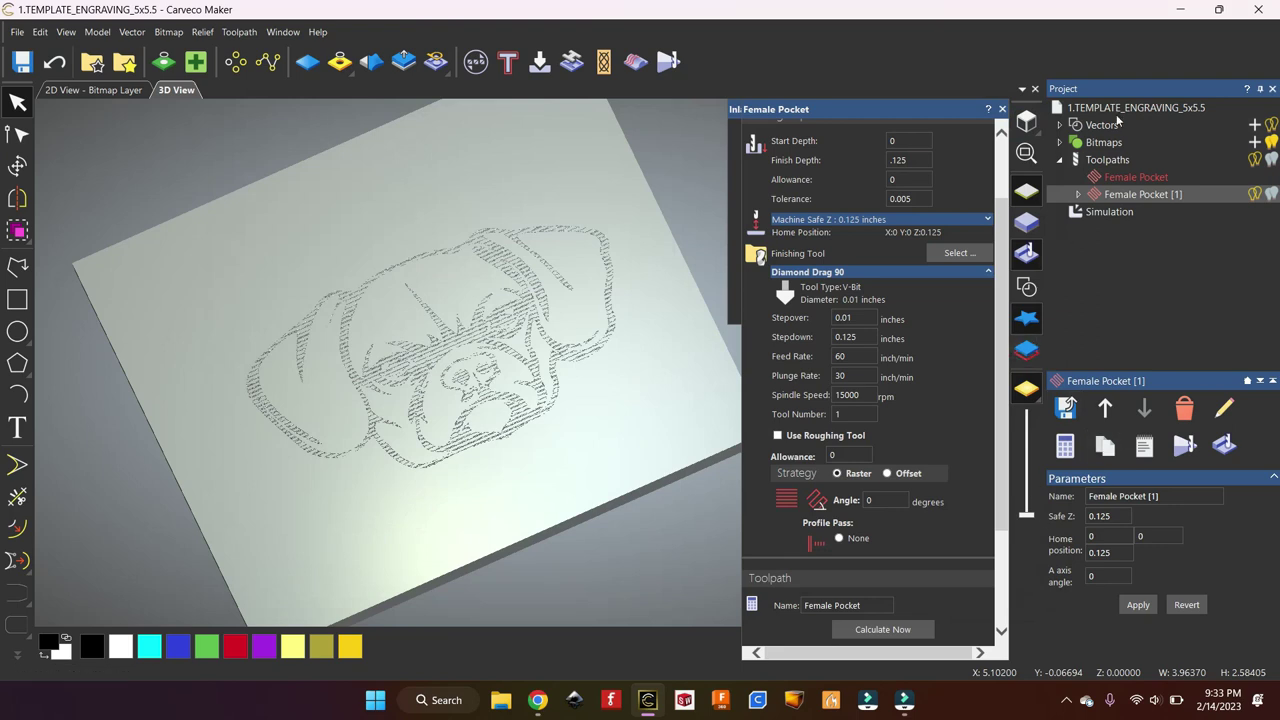
{"action": "left_click", "coordinate": [1105, 178]}
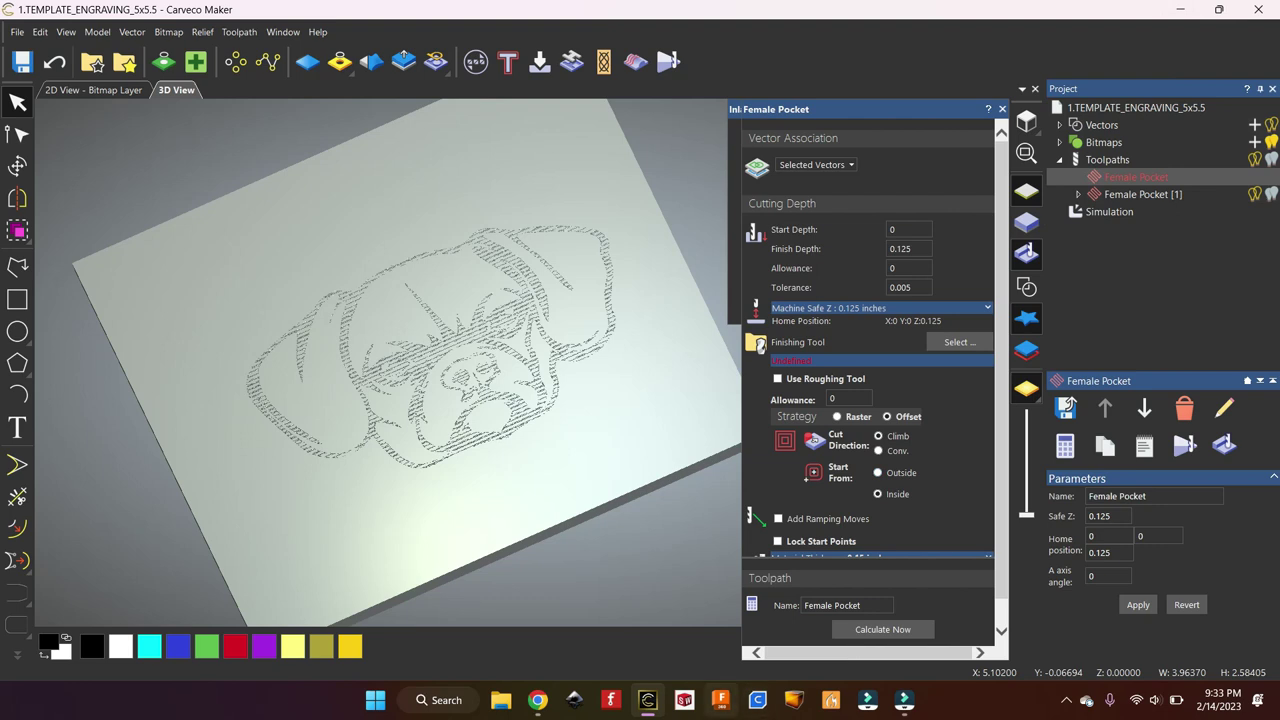
Switch to Universal Gcode Platform and try to connect to the GRBL controller on COM8 at 115200 baud
{"action": "left_click", "coordinate": [800, 703]}
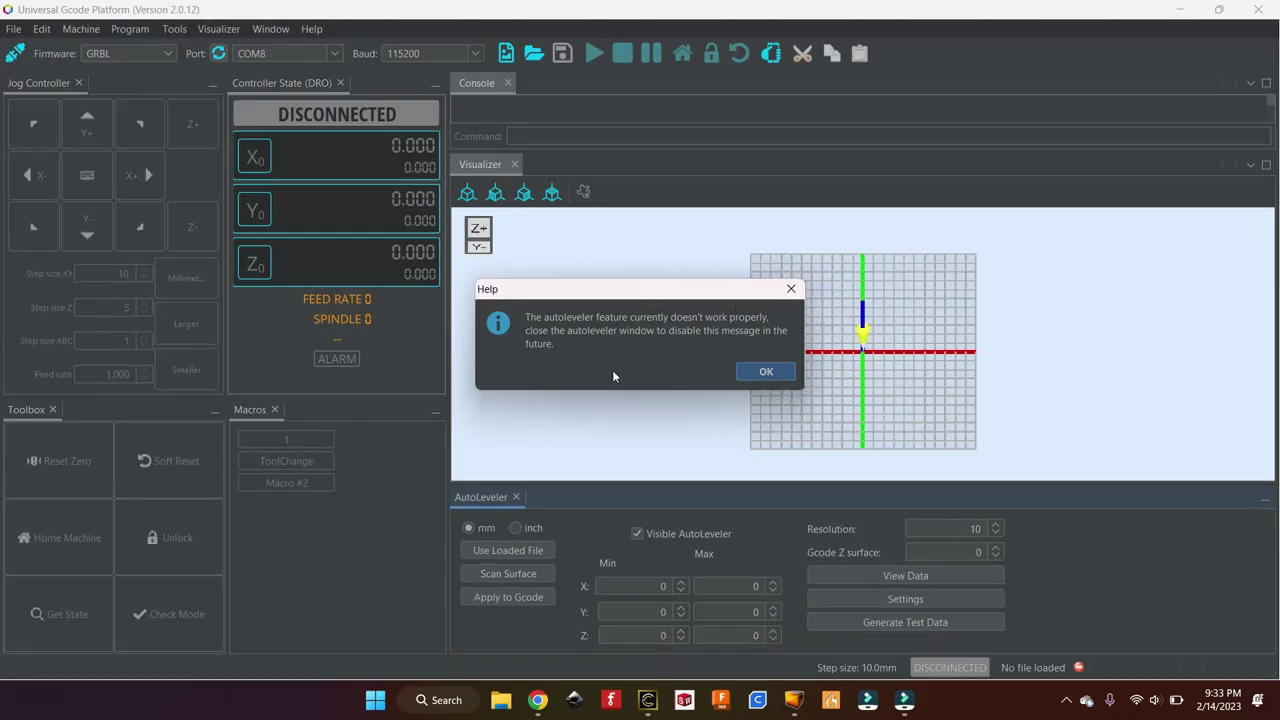
{"action": "left_click", "coordinate": [768, 376]}
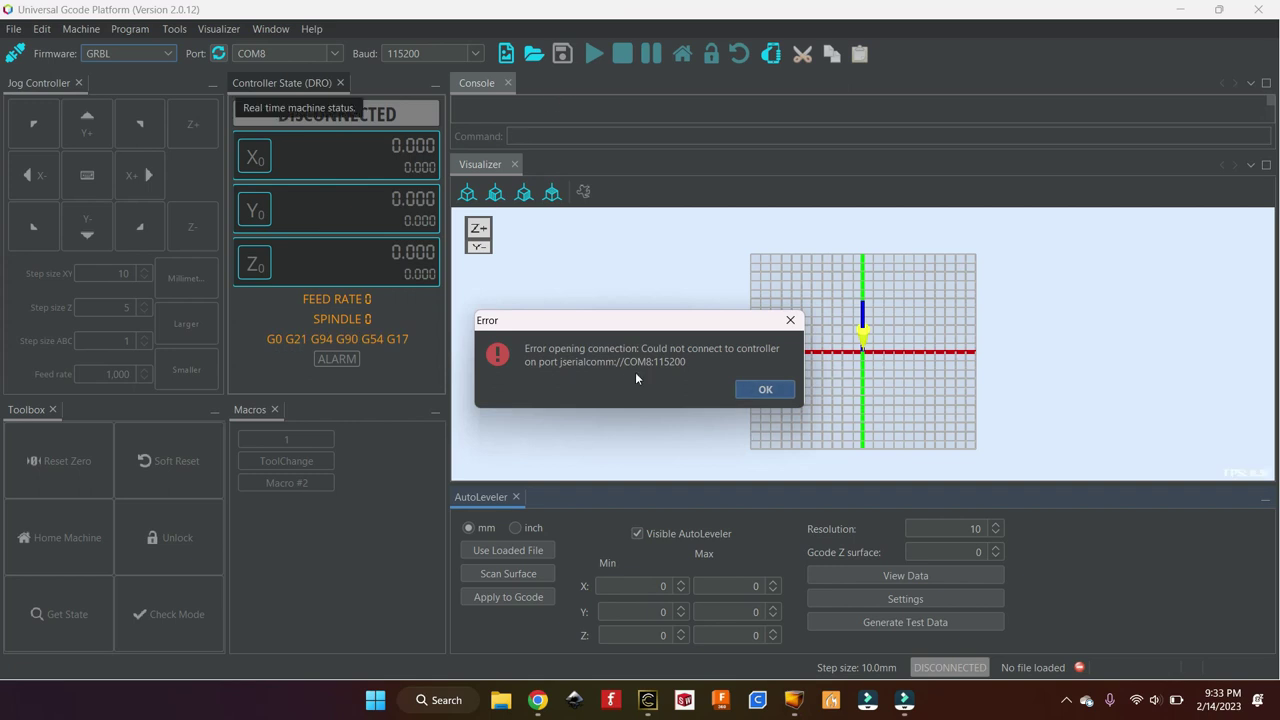
{"action": "left_click", "coordinate": [765, 390]}
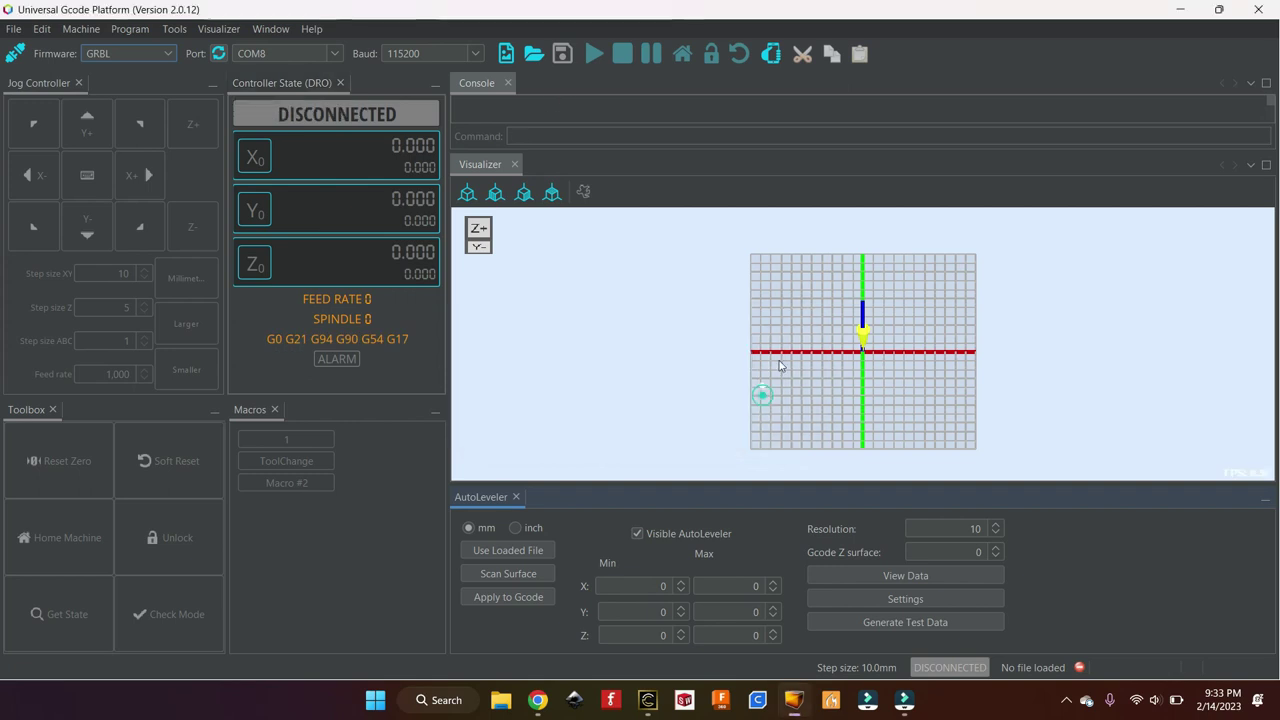
Load Pug_ToolPath.gcode from the Desktop folder into Universal Gcode Platform
{"action": "left_click", "coordinate": [531, 52]}
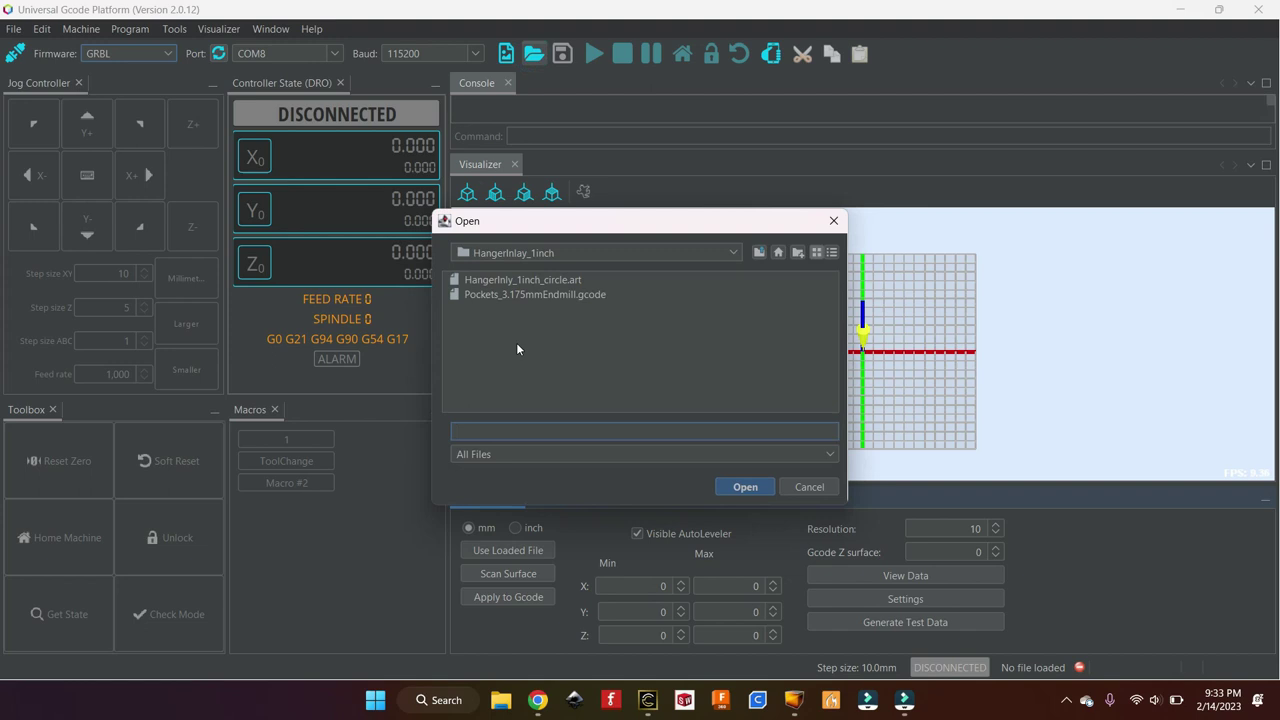
{"action": "left_click", "coordinate": [778, 253]}
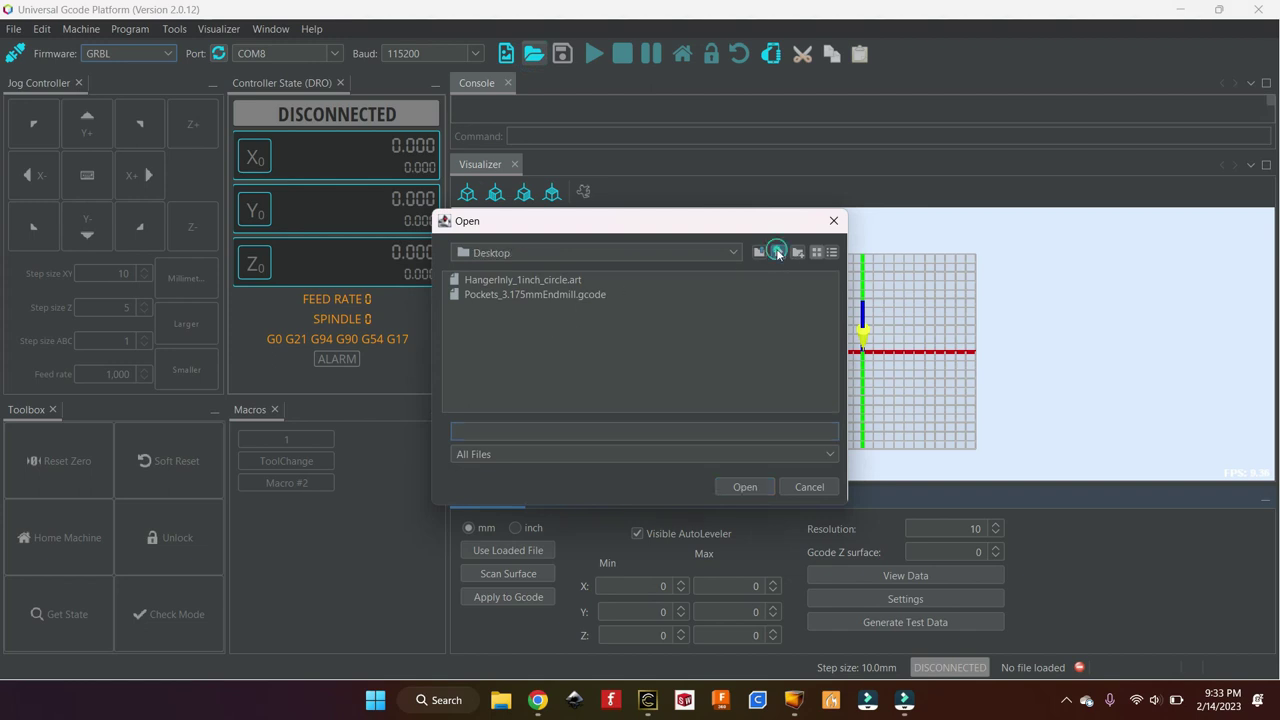
{"action": "double_click", "coordinate": [466, 281]}
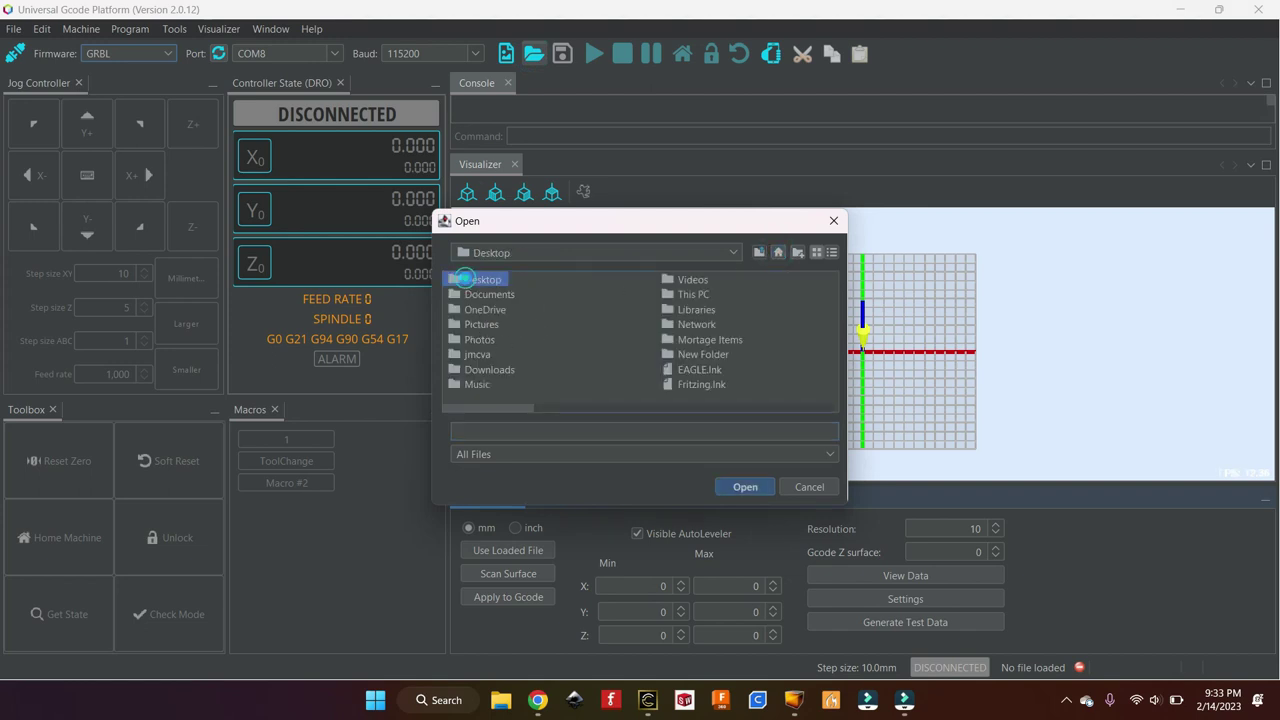
{"action": "left_click_drag", "start_coordinate": [513, 408], "coordinate": [646, 404]}
{"action": "double_click", "coordinate": [697, 355]}
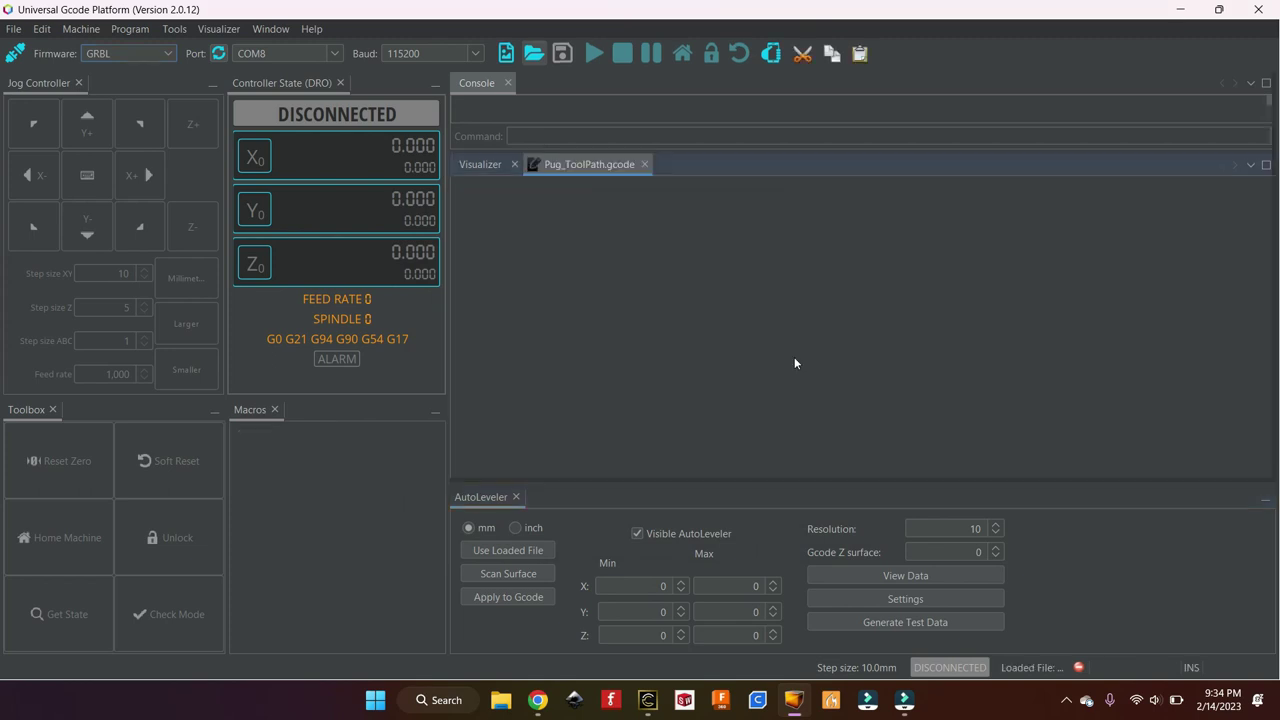
Inspect the loaded dog toolpath and its origin from above, from the front and at an angle
{"action": "scroll", "coordinate": [881, 325], "scroll_direction": "up", "scroll_amount": 3}
{"action": "scroll", "coordinate": [906, 299], "scroll_direction": "down", "scroll_amount": 5}
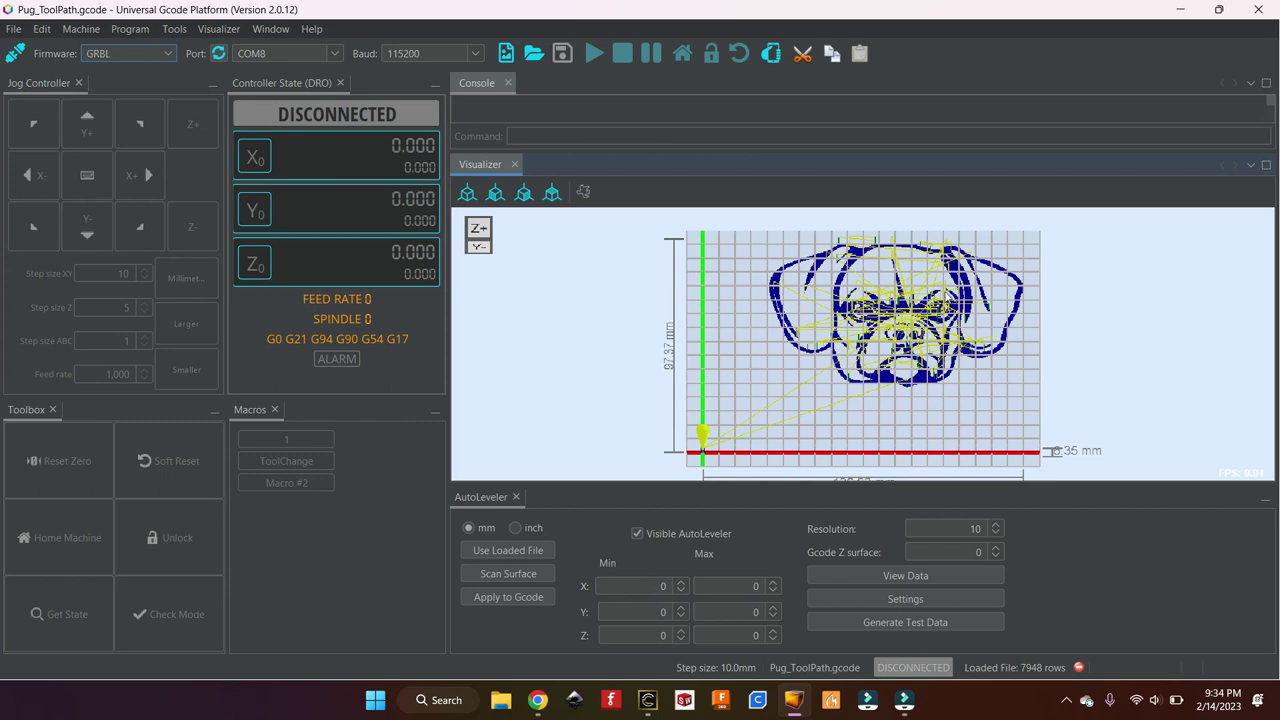
{"action": "left_click", "coordinate": [478, 229]}
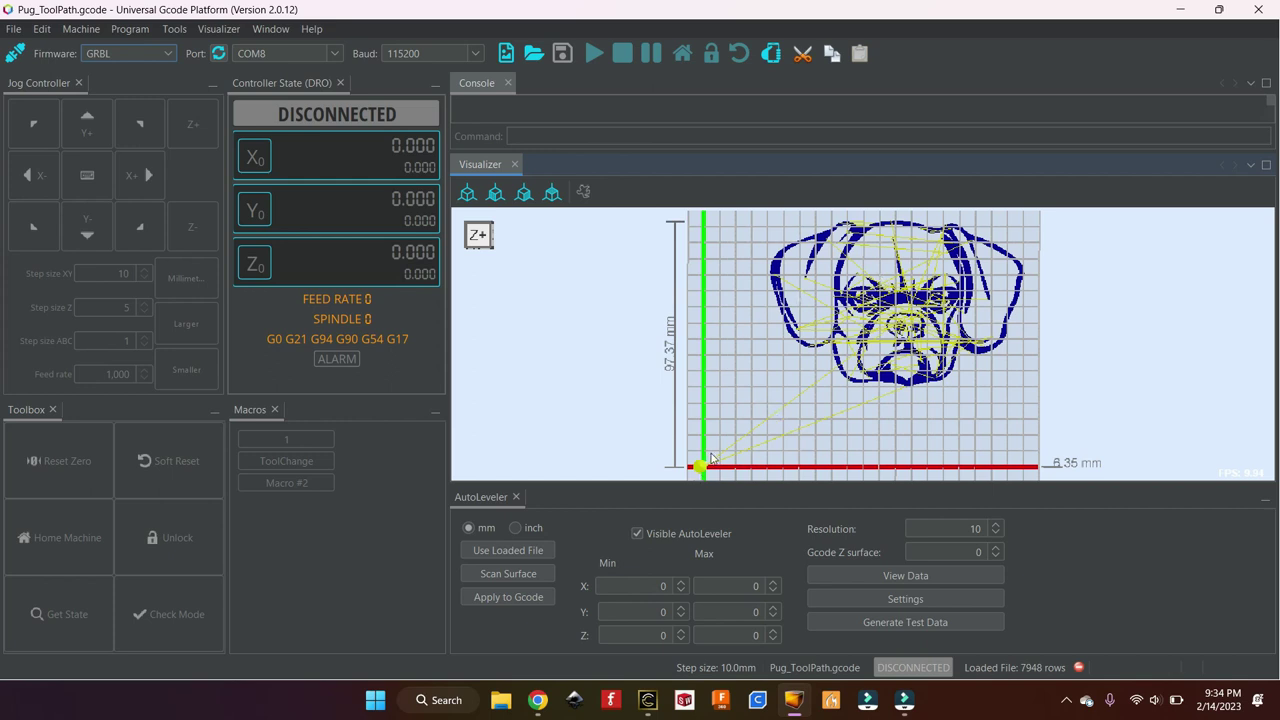
{"action": "left_click", "coordinate": [476, 244]}
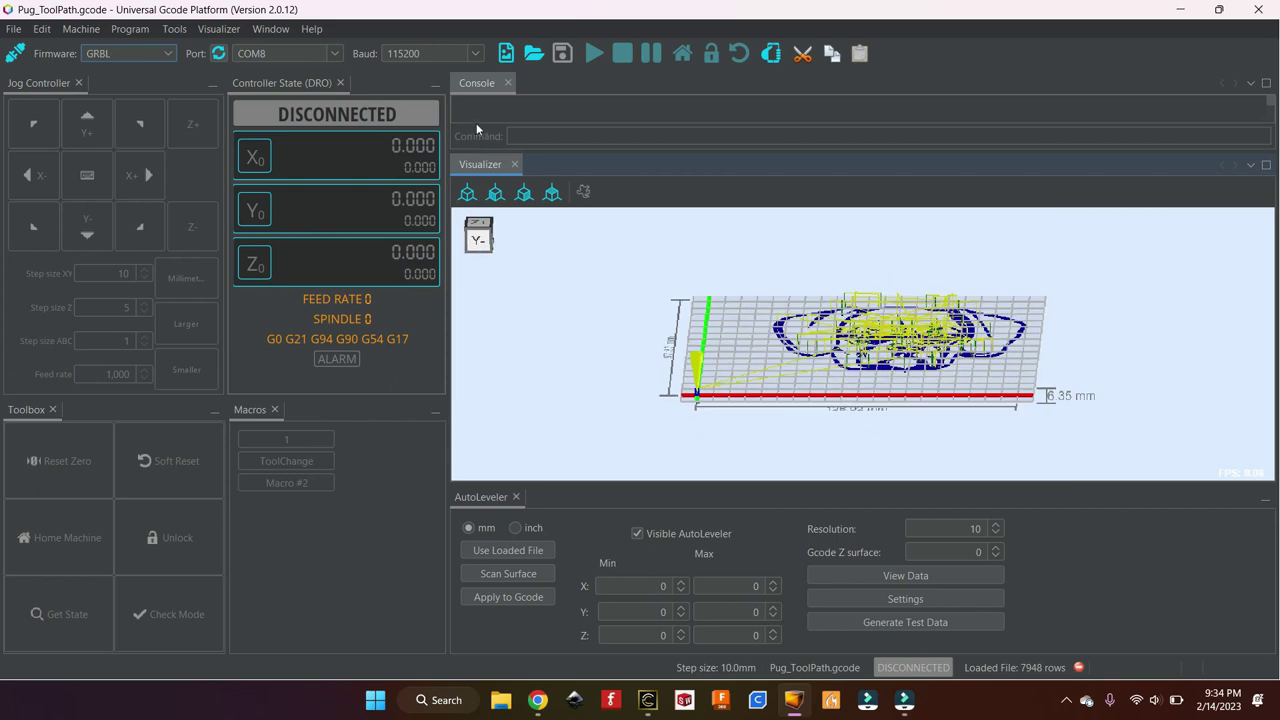
{"action": "left_click", "coordinate": [478, 228]}
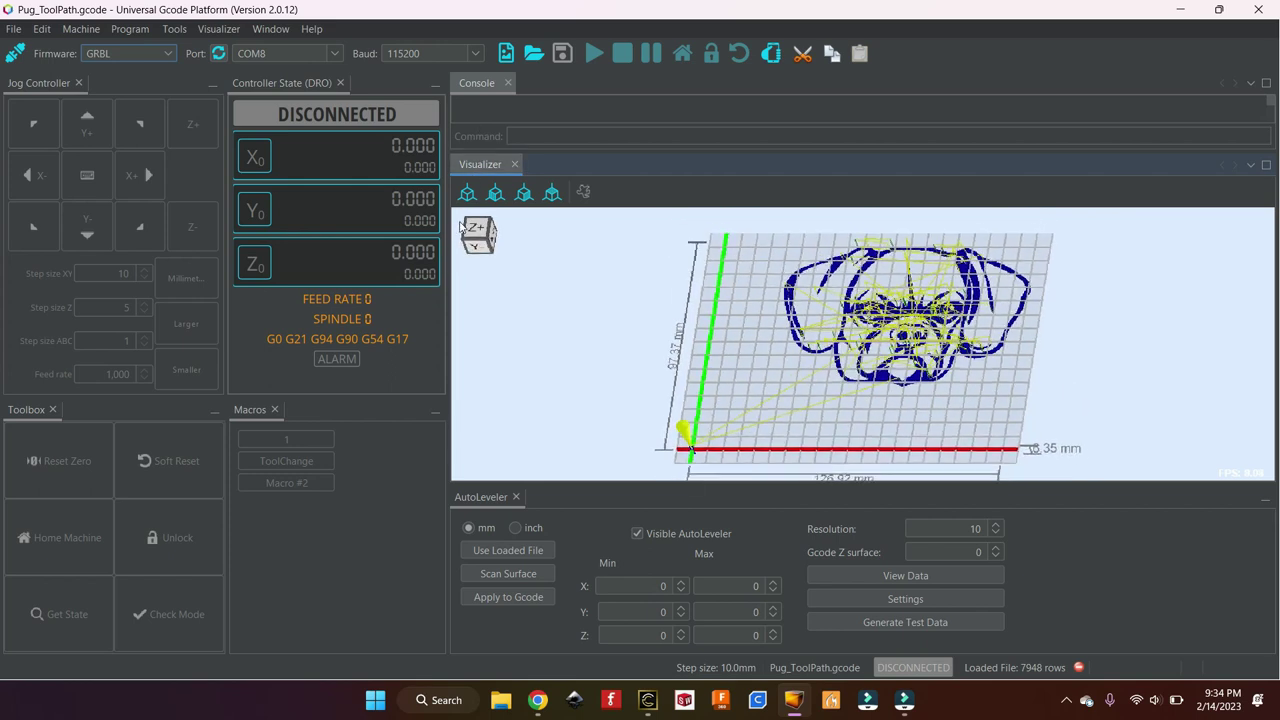
Examine the raster lines and travel moves around the dog's muzzle up close, and check the whole design again
{"action": "scroll", "coordinate": [900, 337], "scroll_direction": "down", "scroll_amount": 5}
{"action": "scroll", "coordinate": [900, 337], "scroll_direction": "up", "scroll_amount": 10}
{"action": "scroll", "coordinate": [918, 245], "scroll_direction": "up", "scroll_amount": 6}
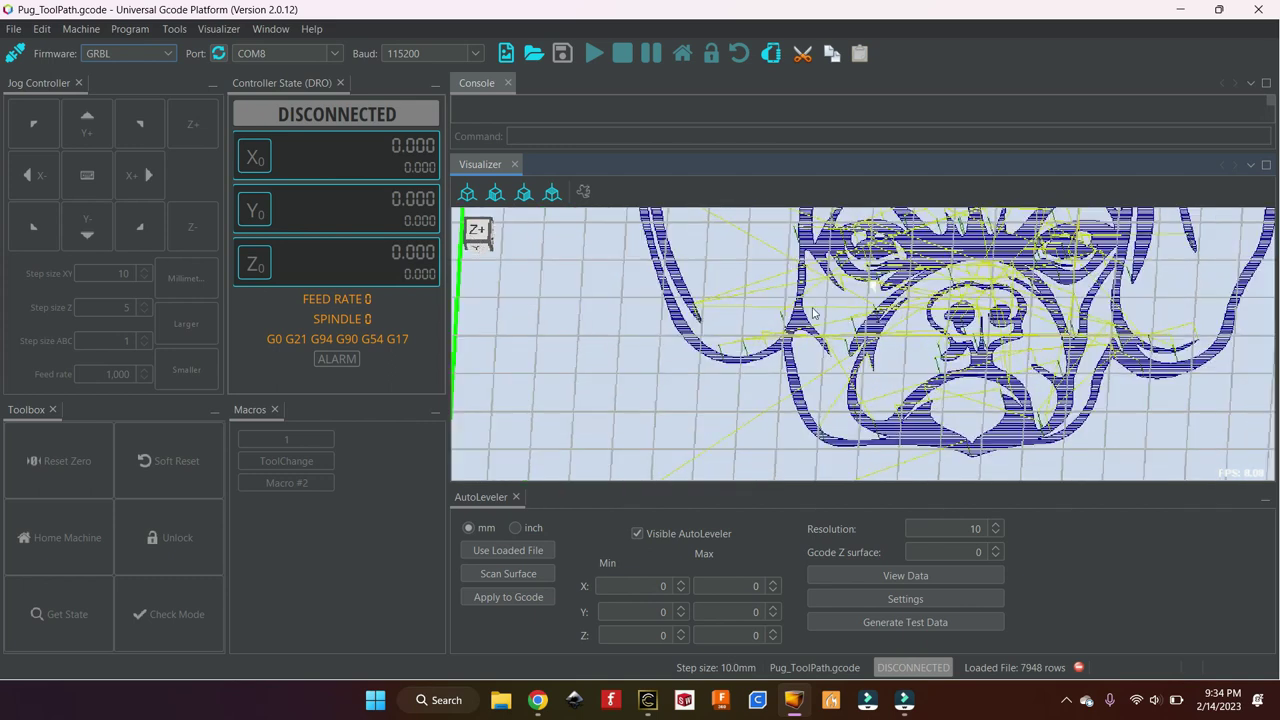
{"action": "scroll", "coordinate": [767, 298], "scroll_direction": "up", "scroll_amount": 6}
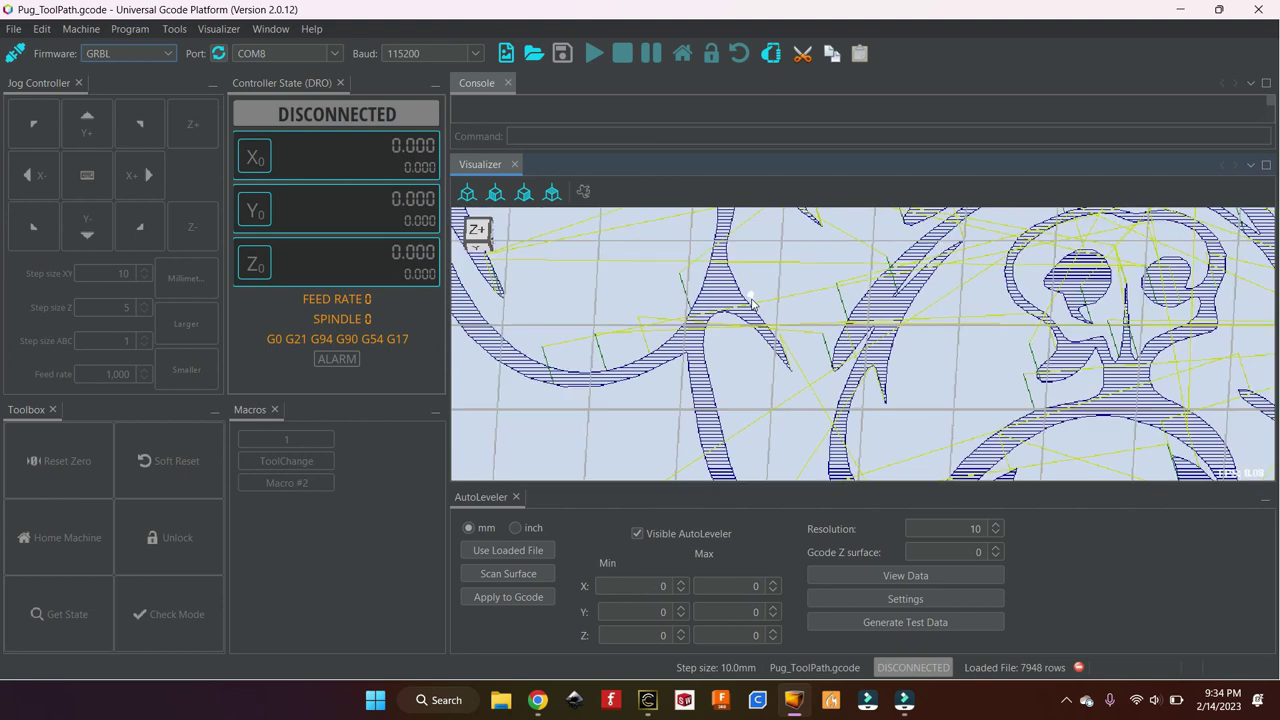
{"action": "scroll", "coordinate": [670, 285], "scroll_direction": "up", "scroll_amount": 2}
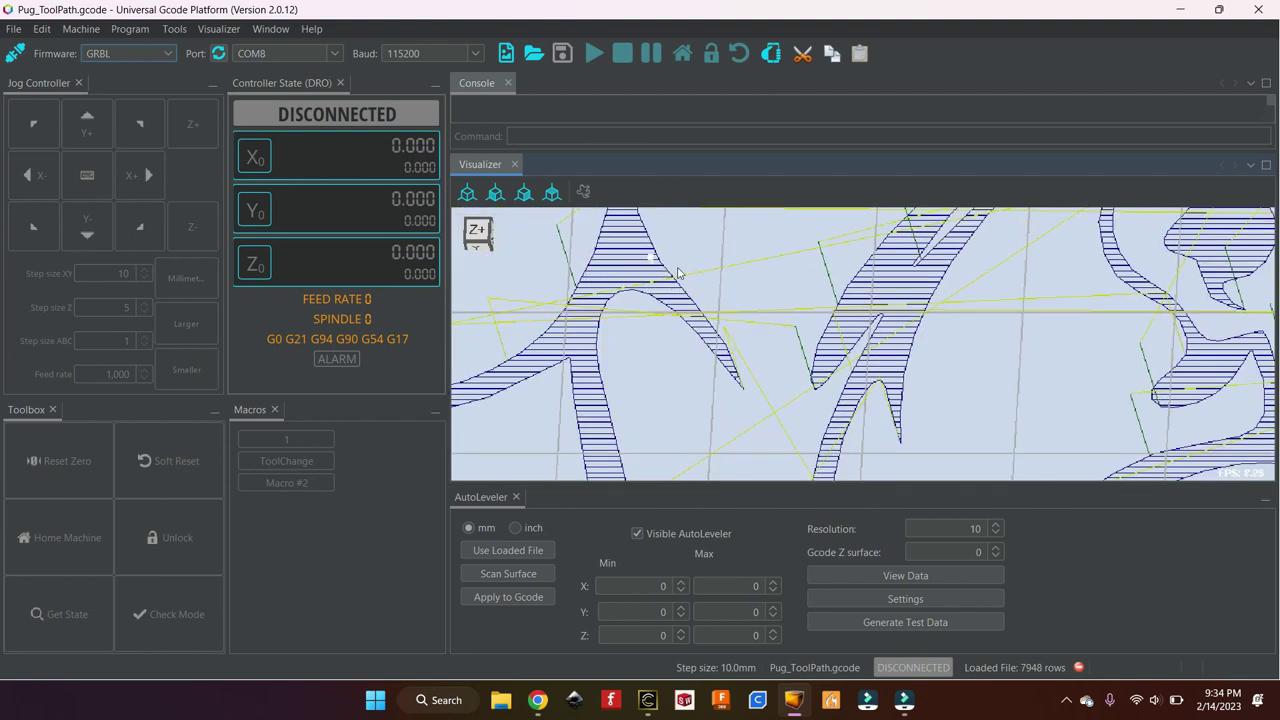
{"action": "scroll", "coordinate": [748, 362], "scroll_direction": "down", "scroll_amount": 5}
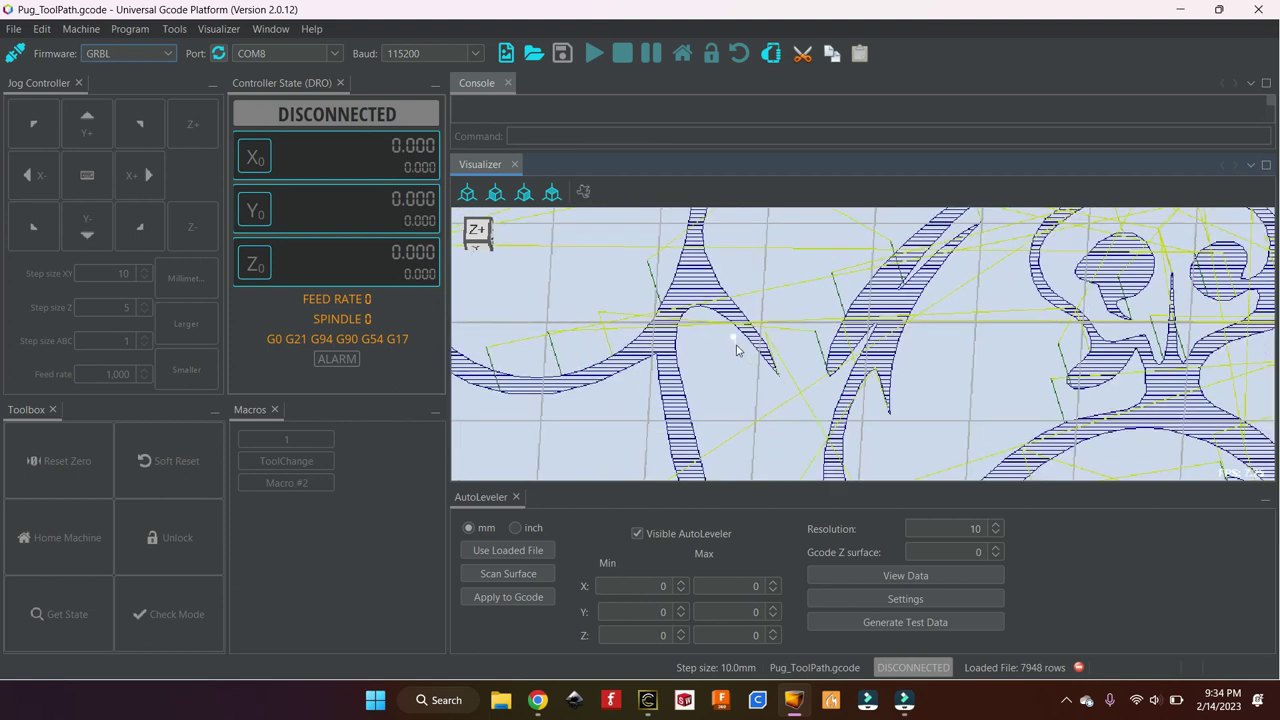
{"action": "scroll", "coordinate": [738, 348], "scroll_direction": "down", "scroll_amount": 10}
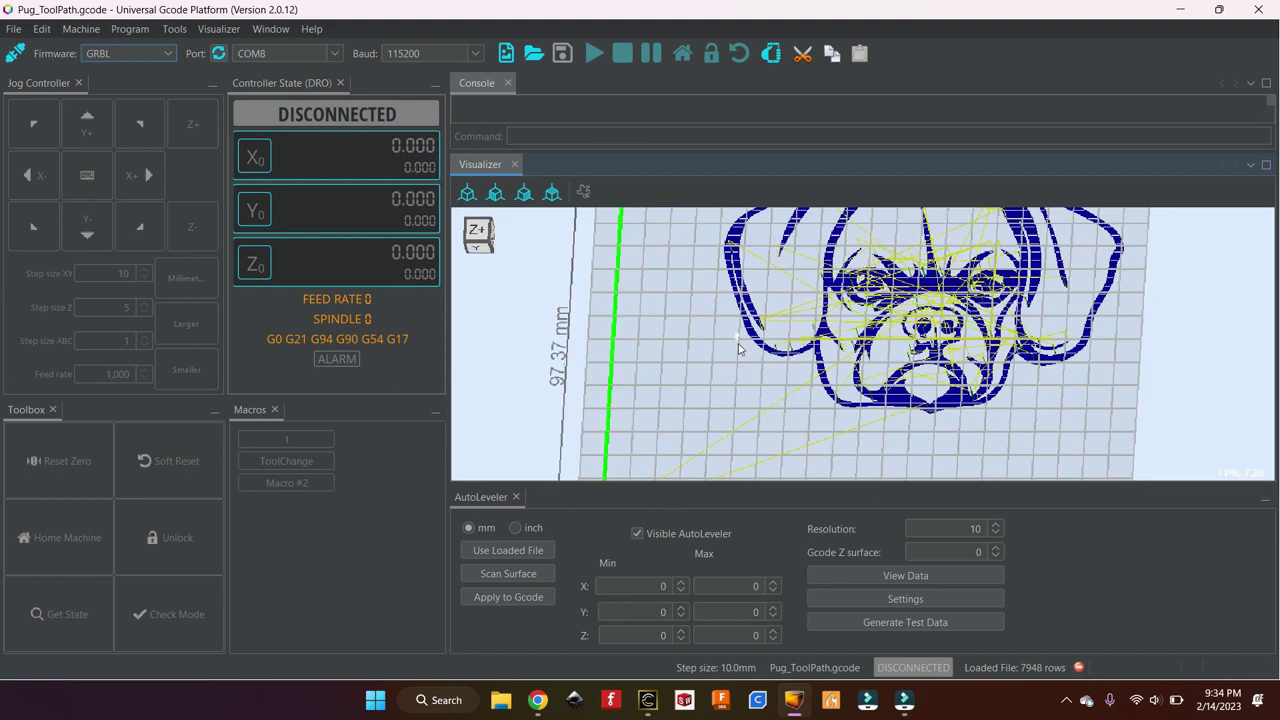
{"action": "scroll", "coordinate": [884, 286], "scroll_direction": "up", "scroll_amount": 4}
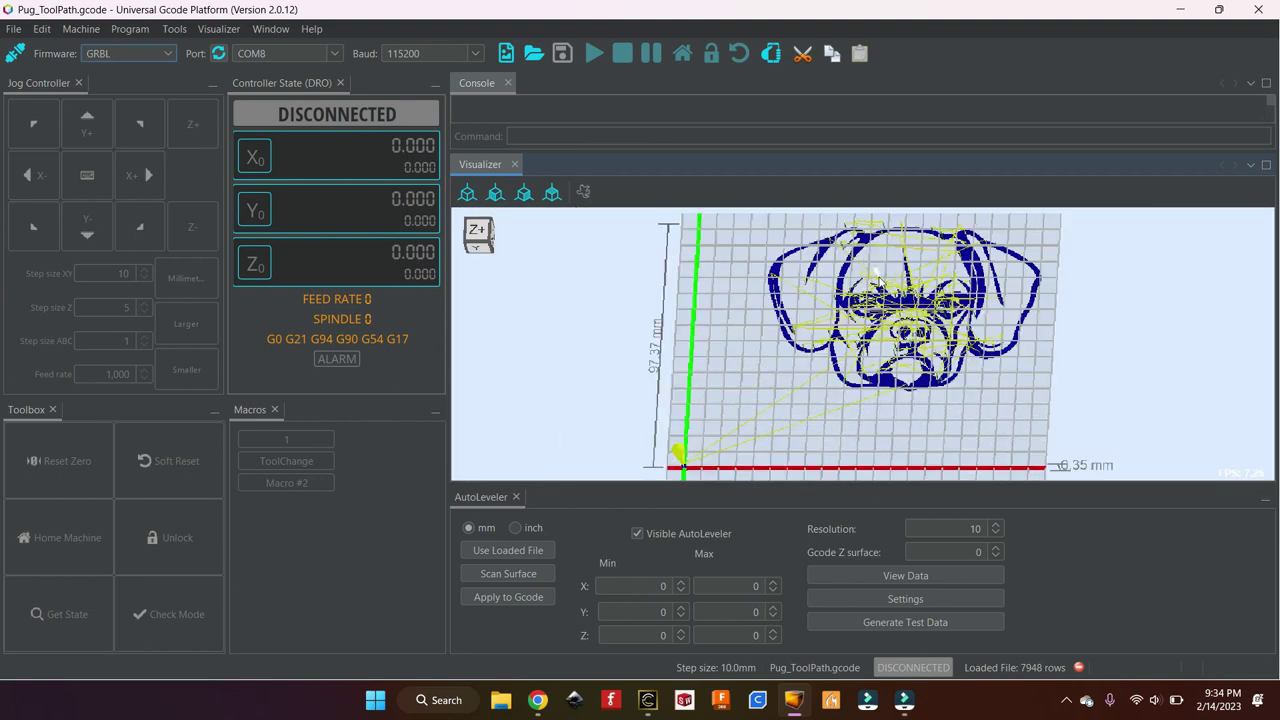